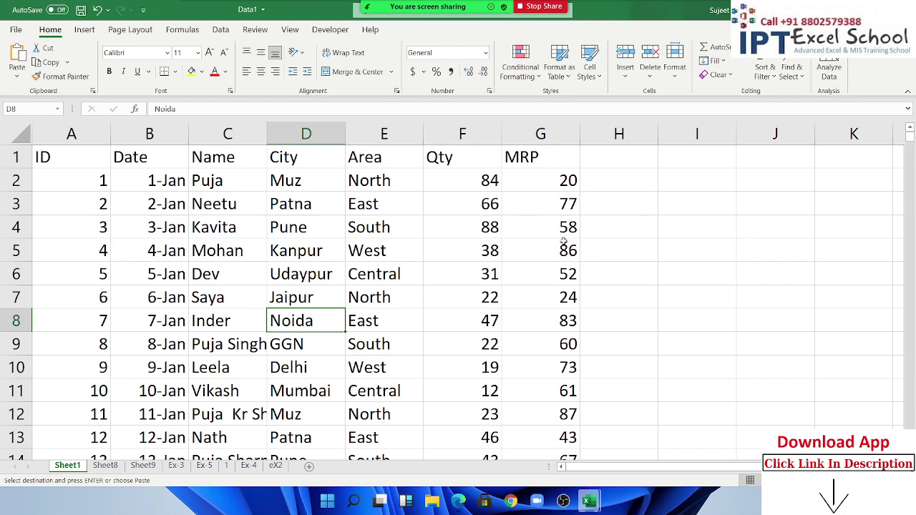
Copy the Data1 sales table range A1:G127
scroll(569, 245, down, 5)
scroll(551, 236, up, 5)
click(475, 159)
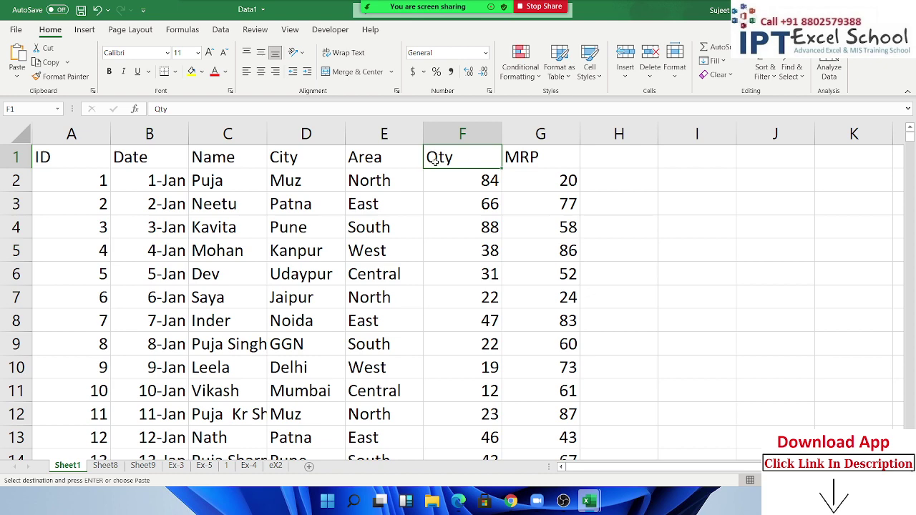
click(82, 156)
scroll(404, 294, down, 7)
scroll(403, 293, down, 13)
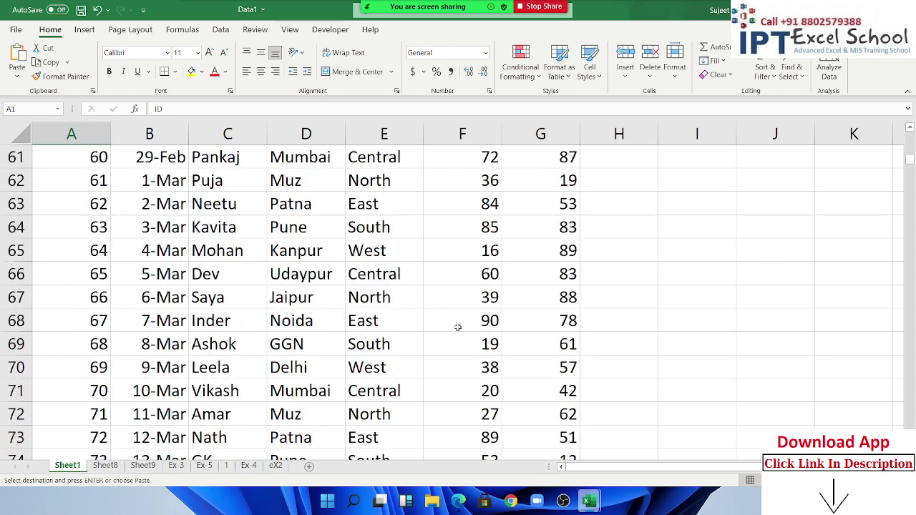
scroll(458, 323, down, 6)
scroll(457, 323, down, 7)
scroll(608, 358, down, 6)
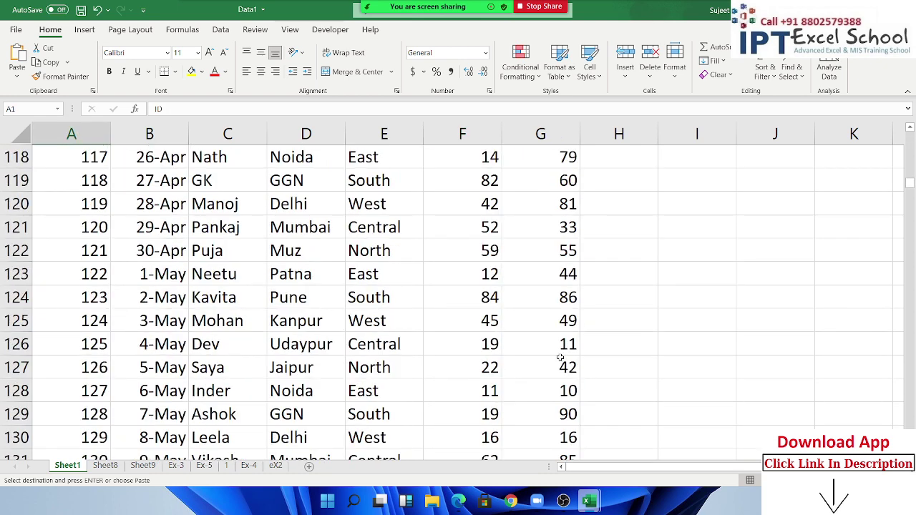
shift+click(561, 358)
key(ctrl+c)
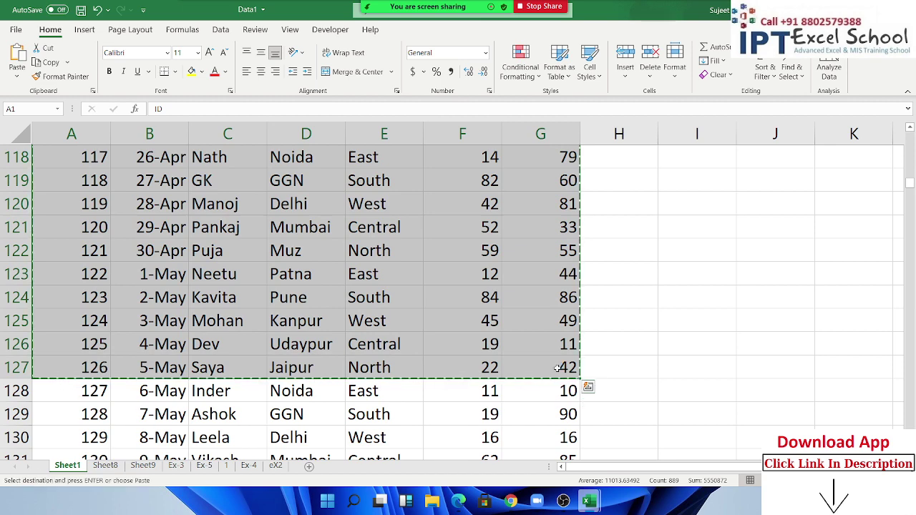
Paste the copied table at A1 of a new workbook, Book3
key(ctrl+n)
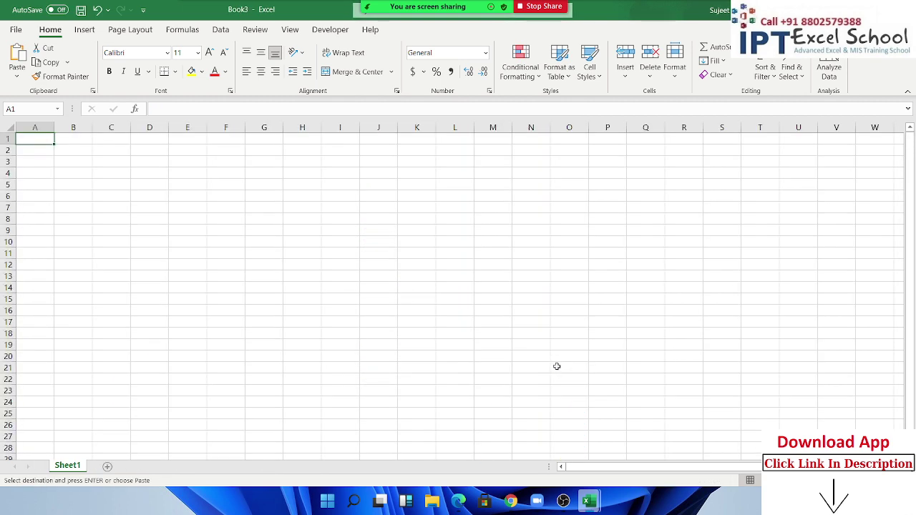
key(alt+Tab)
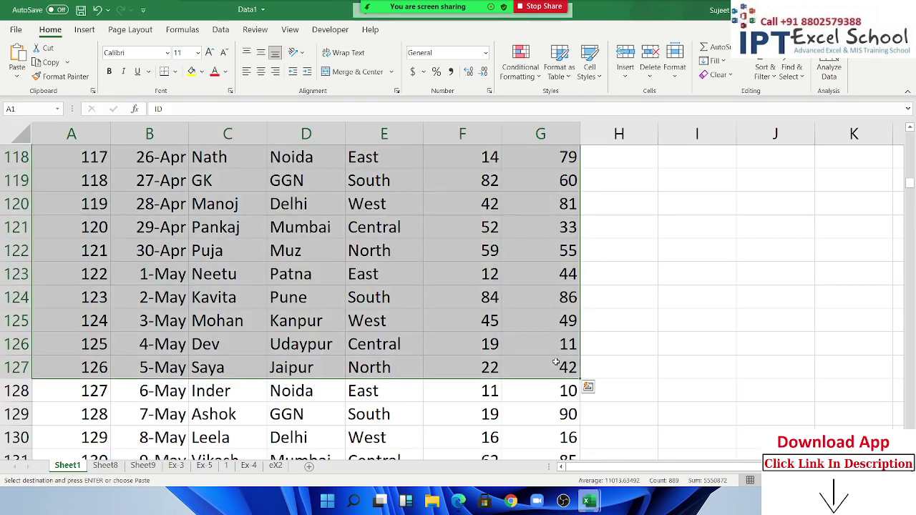
key(alt+Tab)
key(ctrl+v)
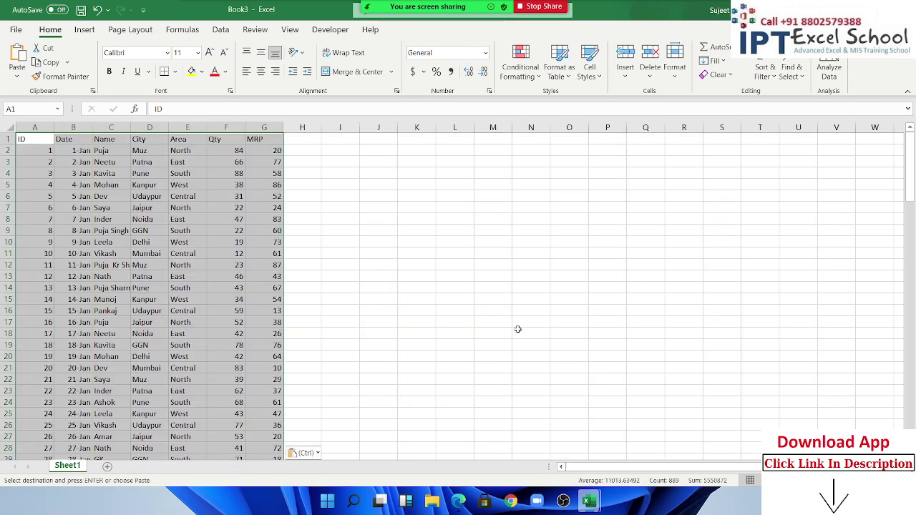
Sort the table by Qty ascending, then descending so rows of 90 lead
ctrl+scroll(348, 266, up, 5)
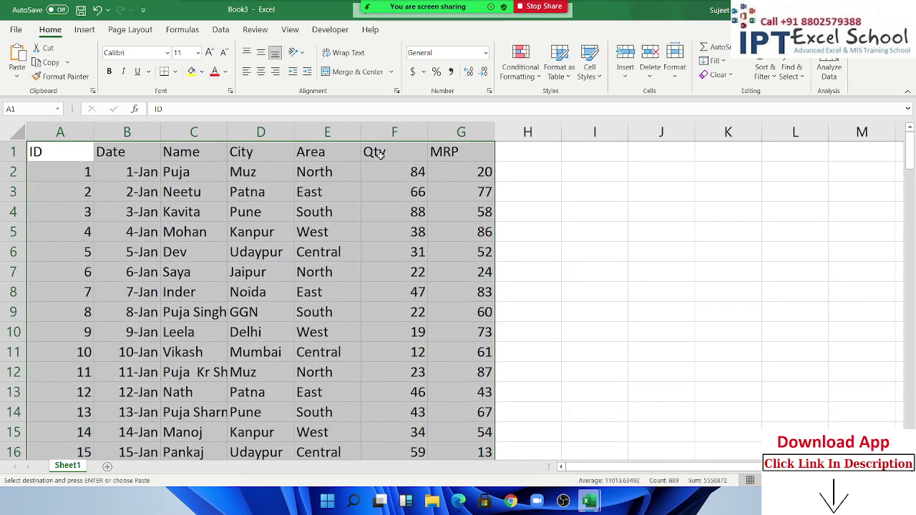
click(379, 154)
click(763, 71)
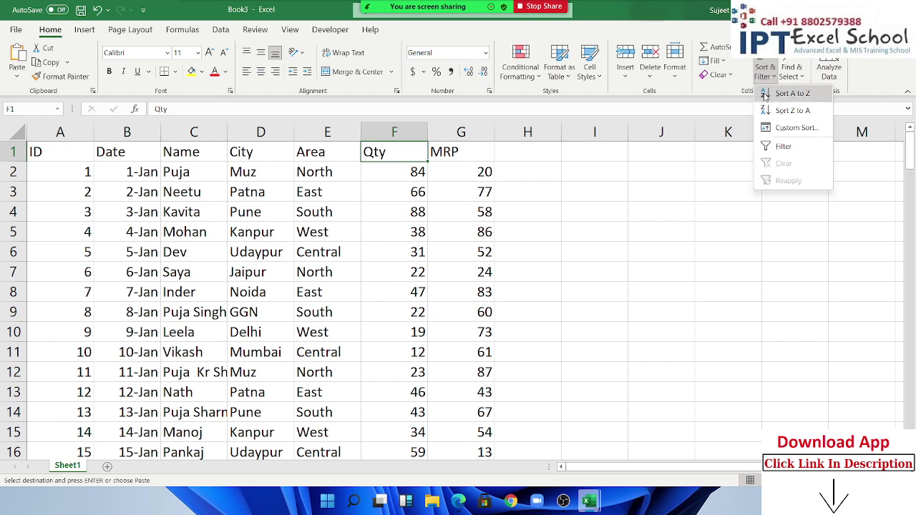
click(764, 95)
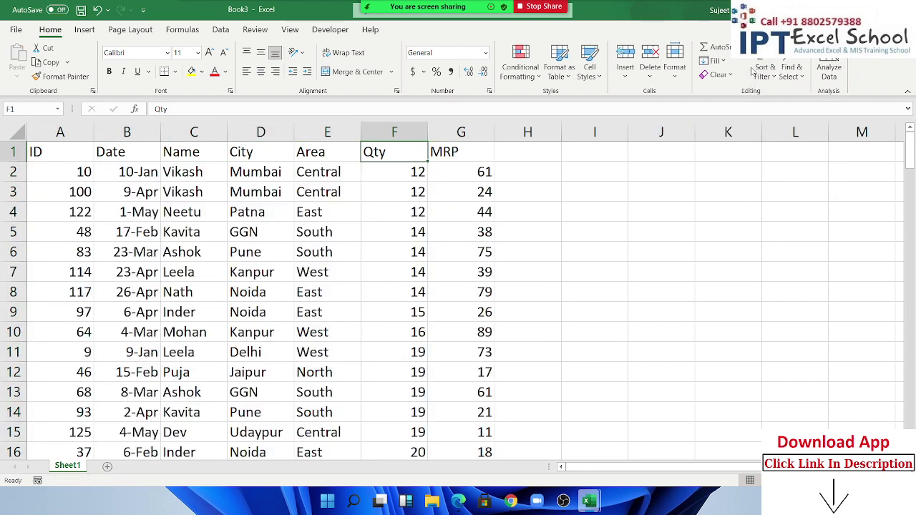
click(762, 72)
click(769, 110)
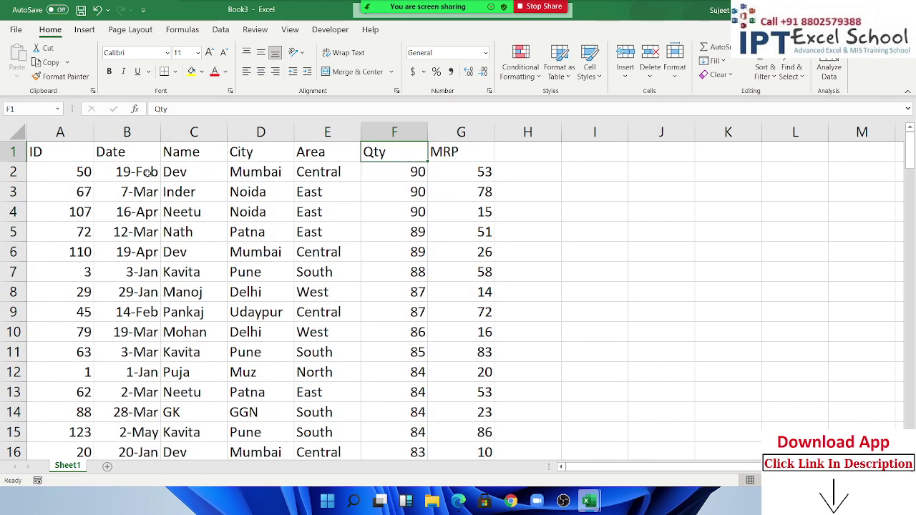
mouse_move(50, 150)
mouse_down()
mouse_move(483, 306)
mouse_move(483, 352)
mouse_up()
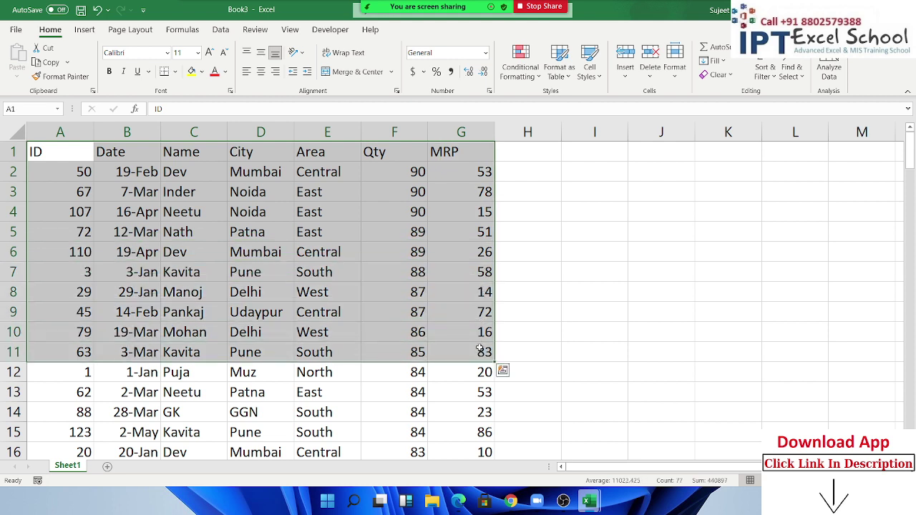
click(385, 275)
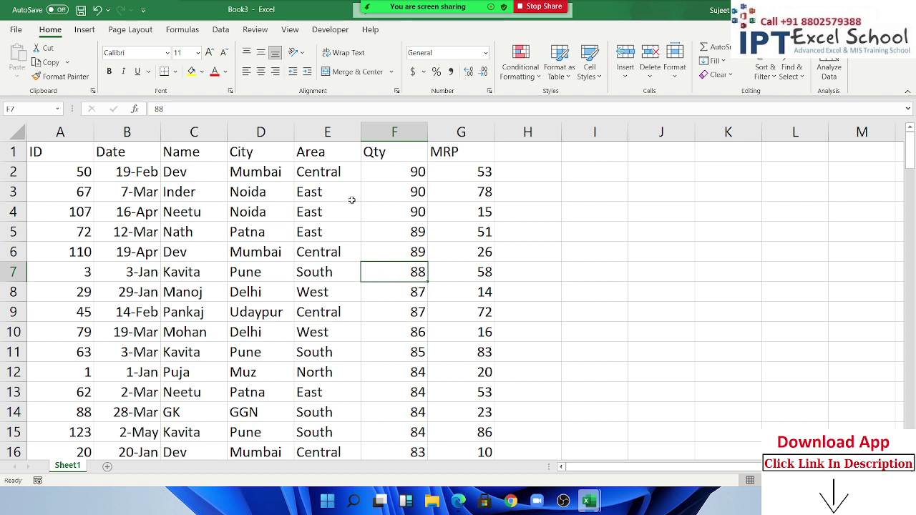
click(458, 161)
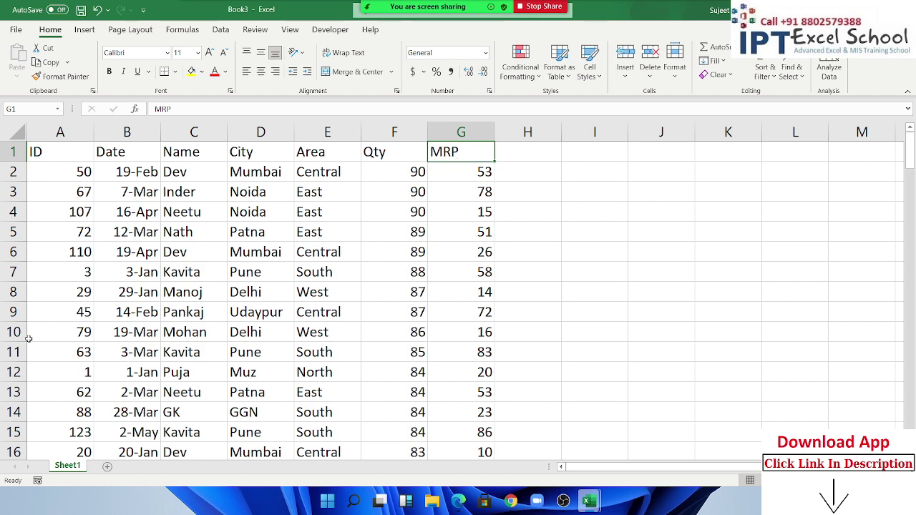
drag(57, 163, 440, 404)
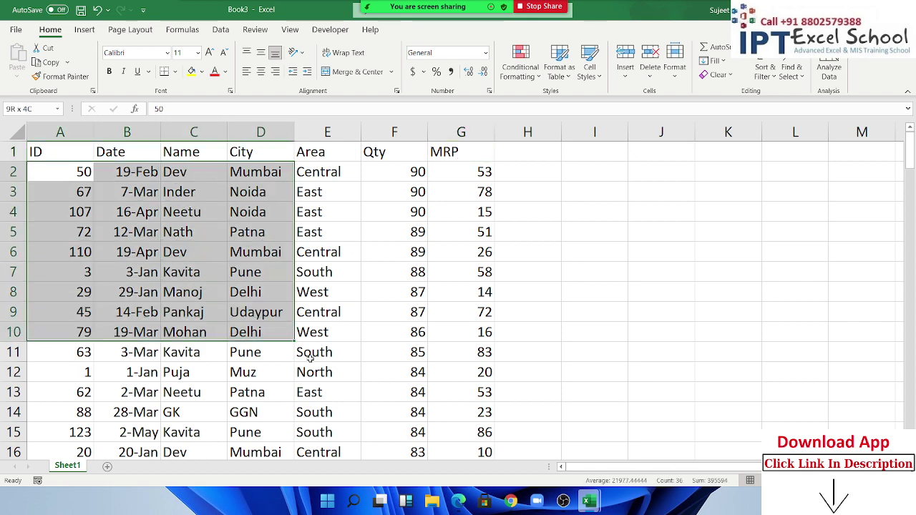
click(287, 329)
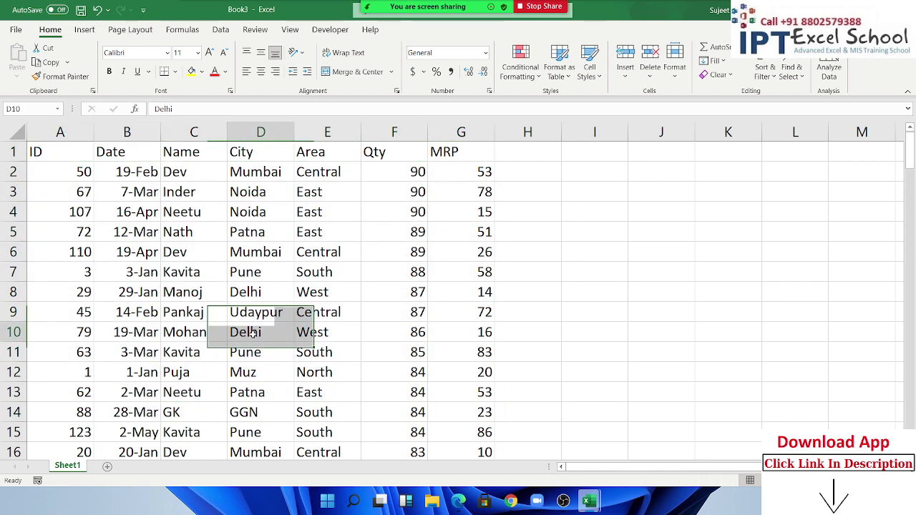
click(12, 373)
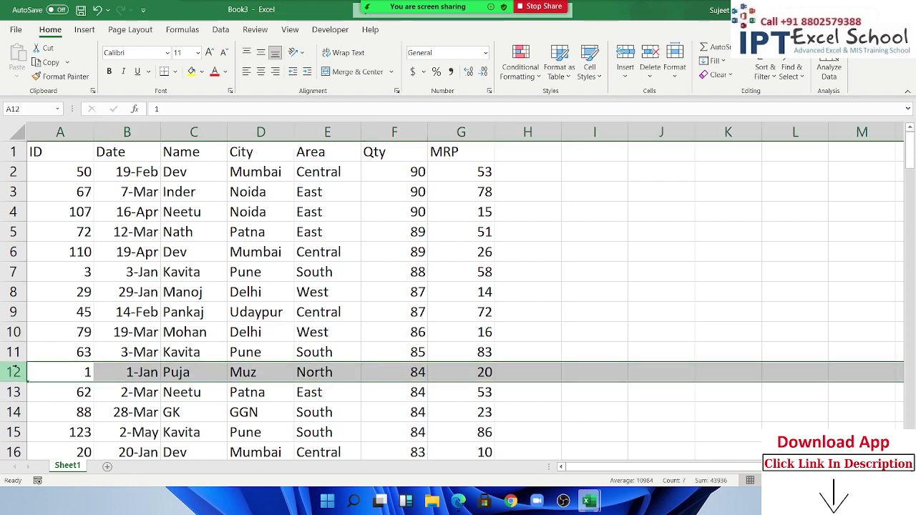
key(ctrl+shift+plus)
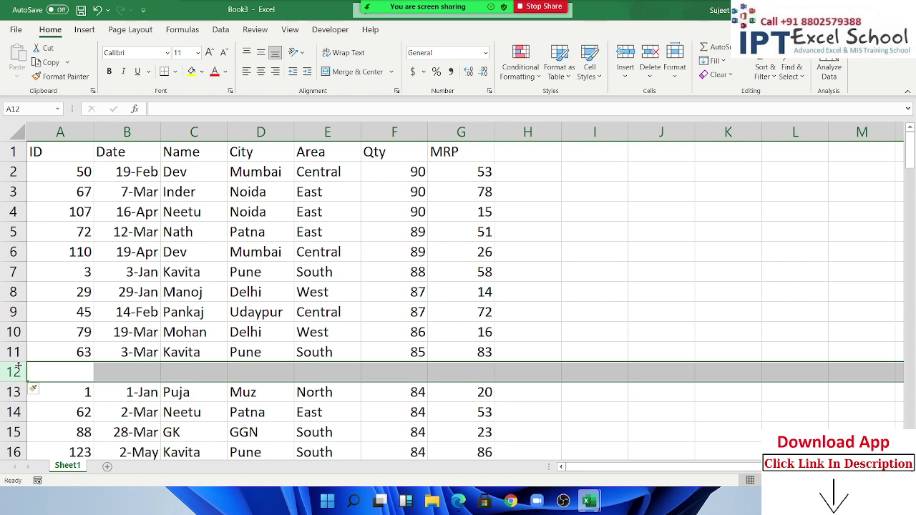
click(62, 314)
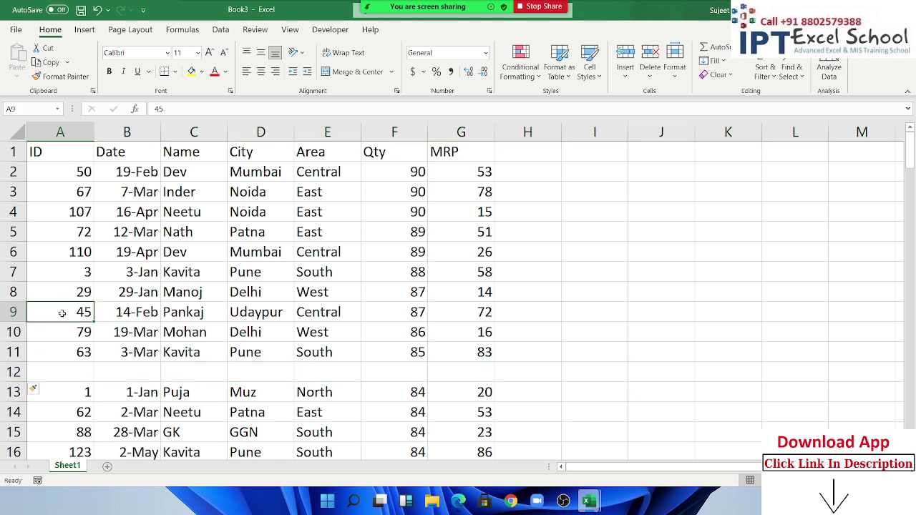
key(ctrl+a)
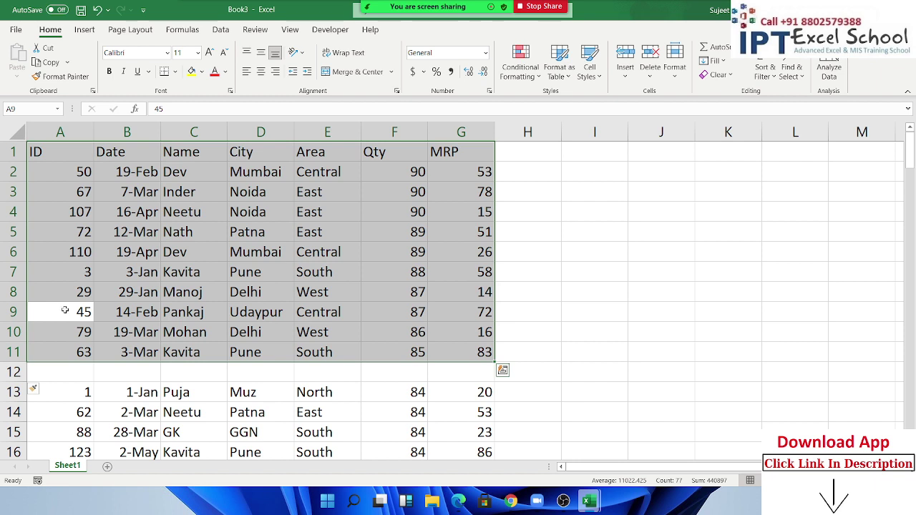
click(11, 372)
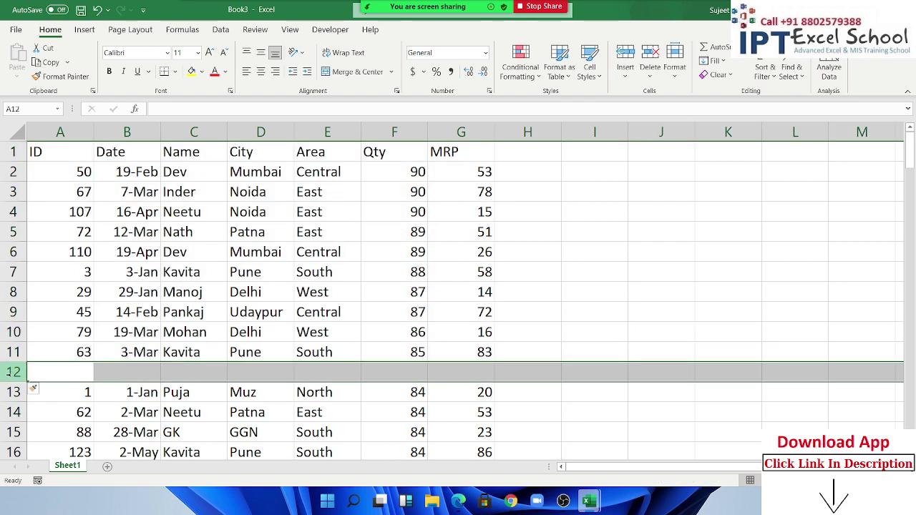
key(ctrl+minus)
click(129, 271)
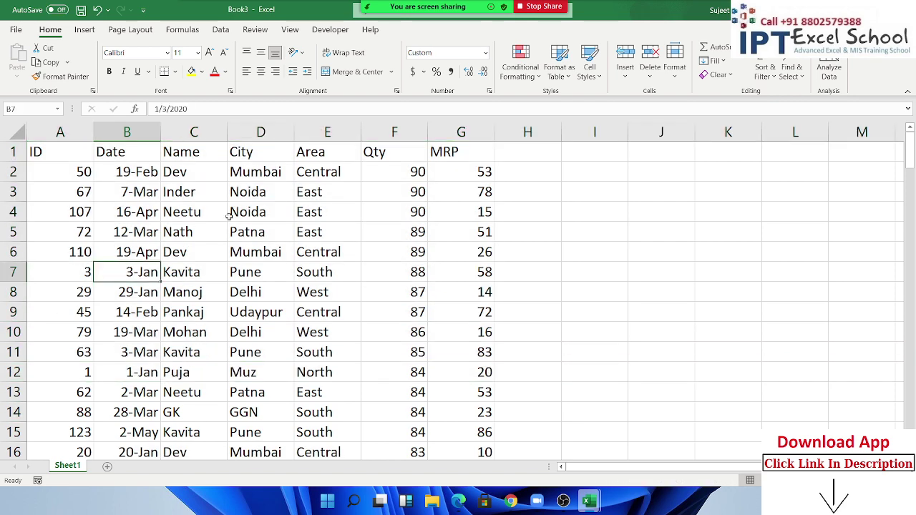
click(326, 169)
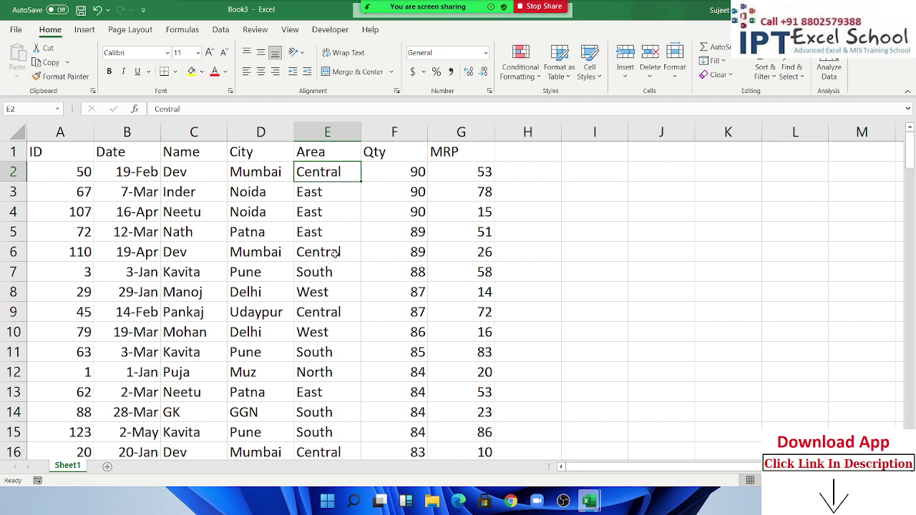
click(374, 184)
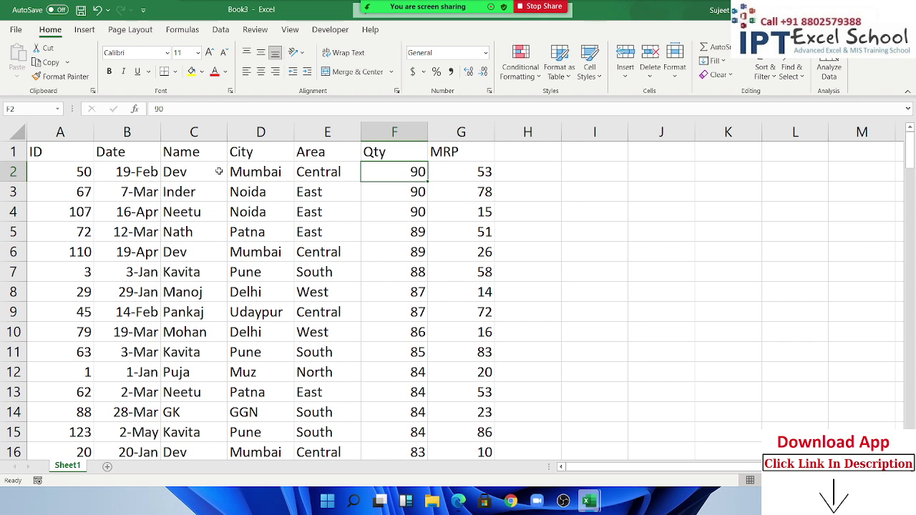
click(195, 150)
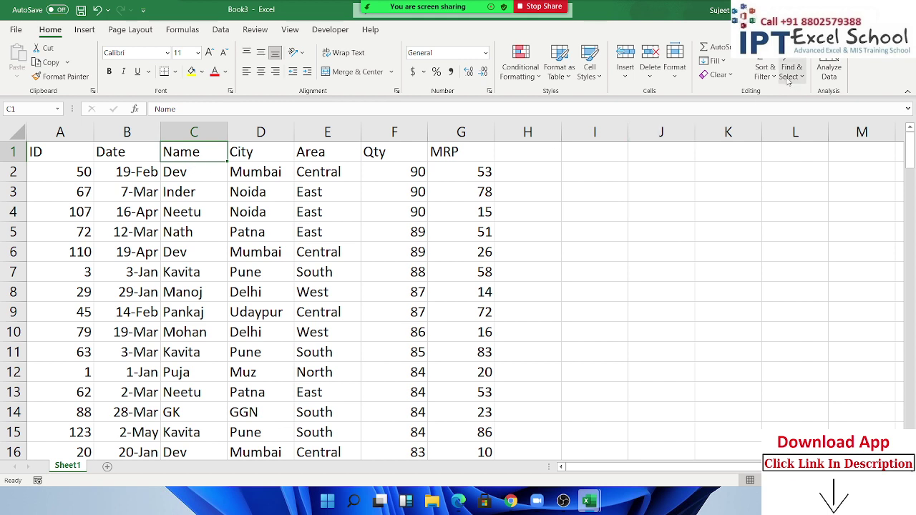
click(760, 76)
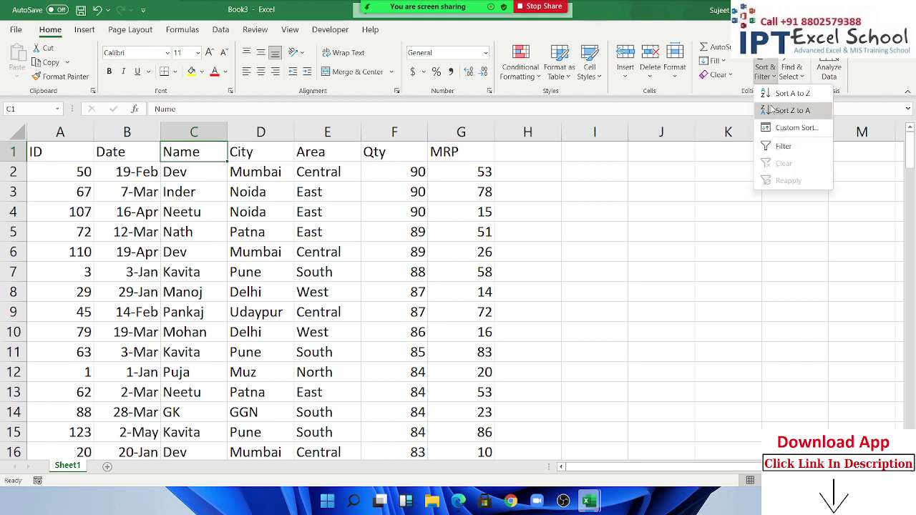
click(775, 94)
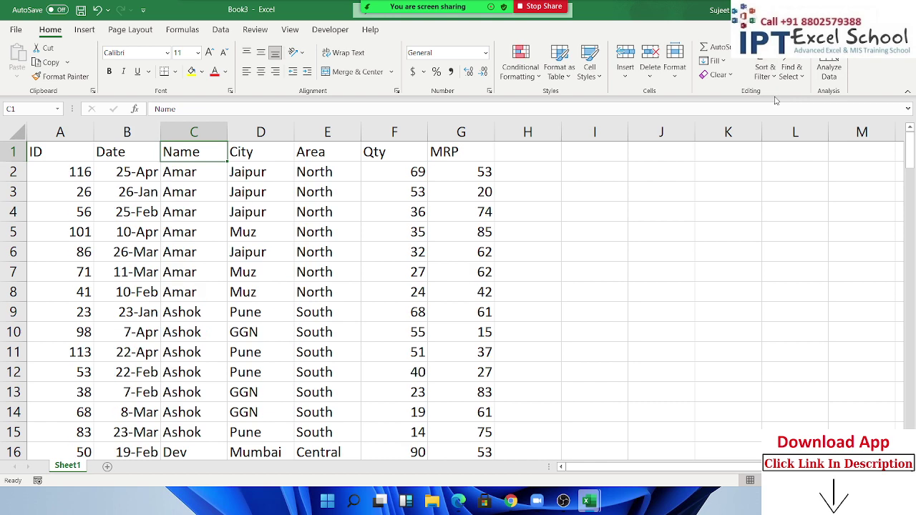
scroll(346, 263, down, 2)
scroll(346, 263, down, 4)
scroll(345, 263, up, 6)
click(260, 246)
click(261, 209)
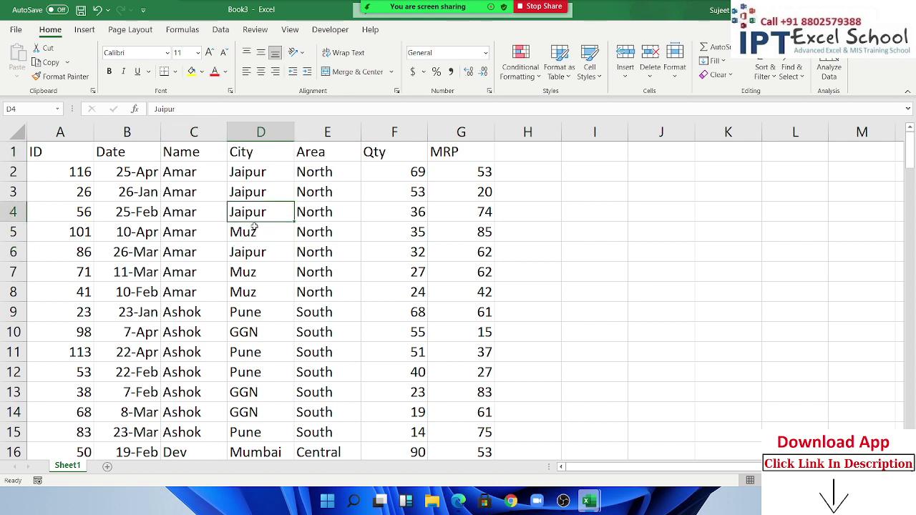
click(253, 231)
drag(254, 312, 256, 332)
click(258, 355)
click(249, 391)
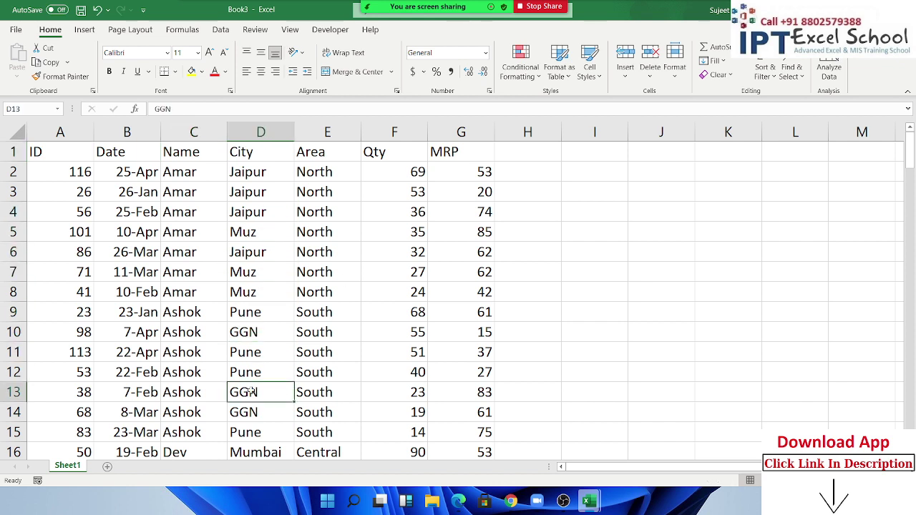
click(182, 174)
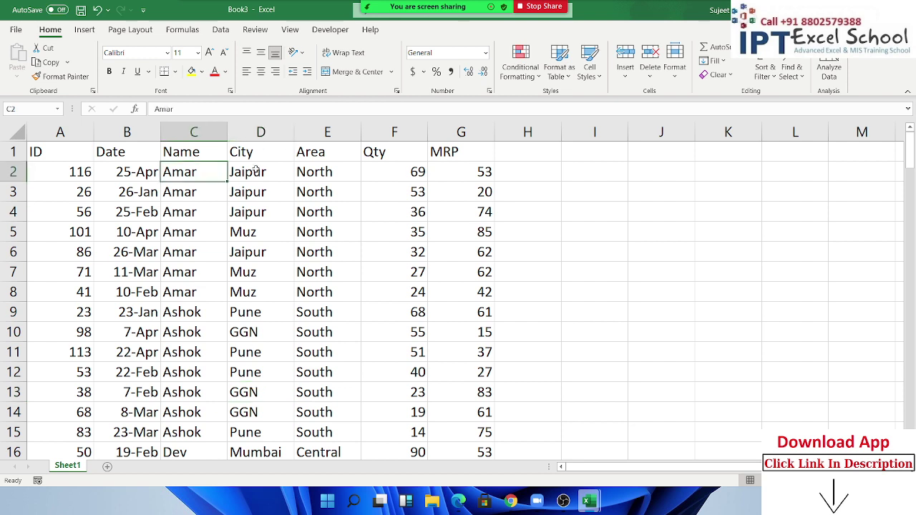
drag(256, 170, 259, 292)
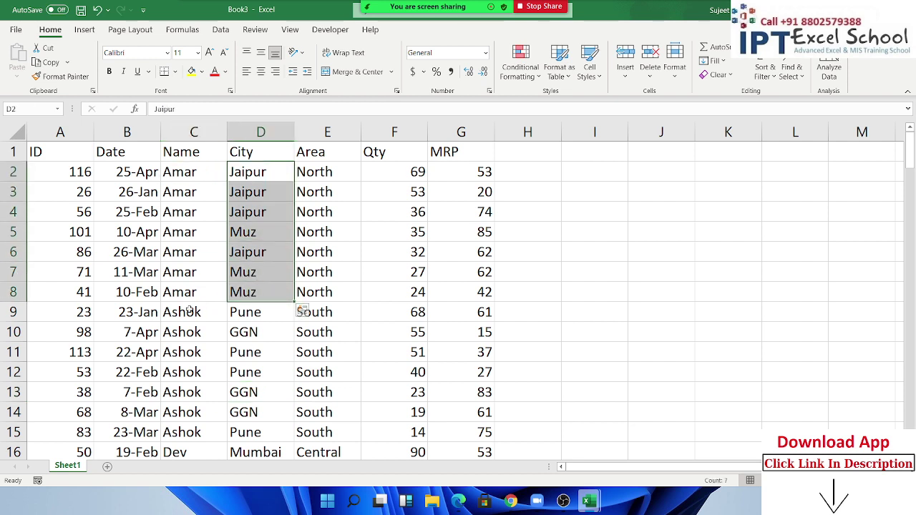
click(179, 173)
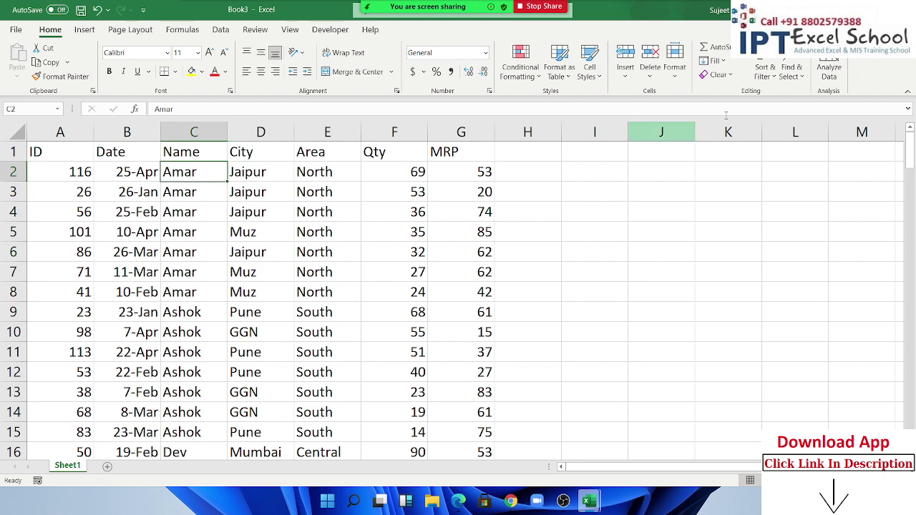
click(763, 74)
Add a City level under Name in Custom Sort and apply it
click(778, 129)
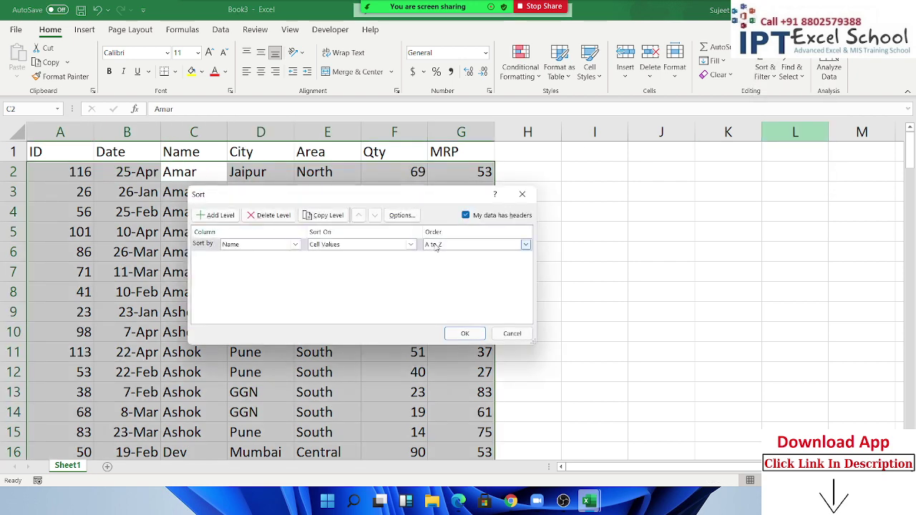
click(217, 217)
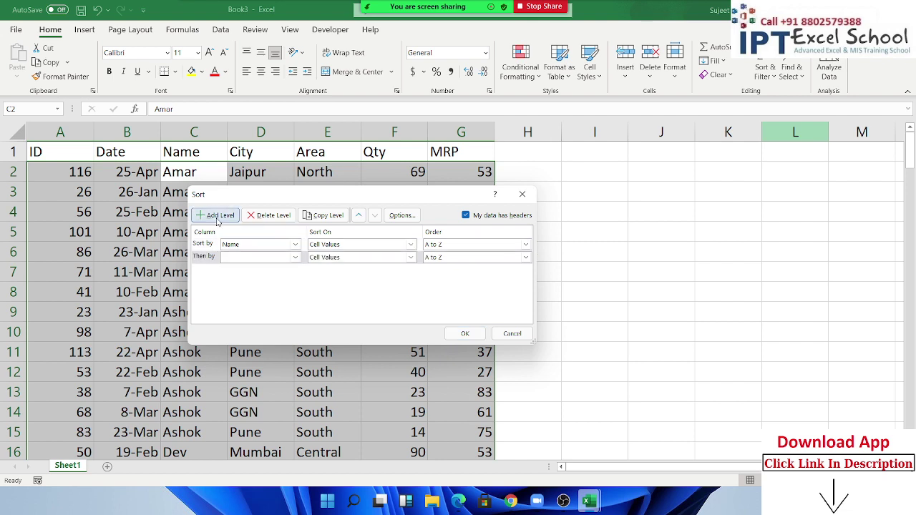
drag(272, 193, 548, 167)
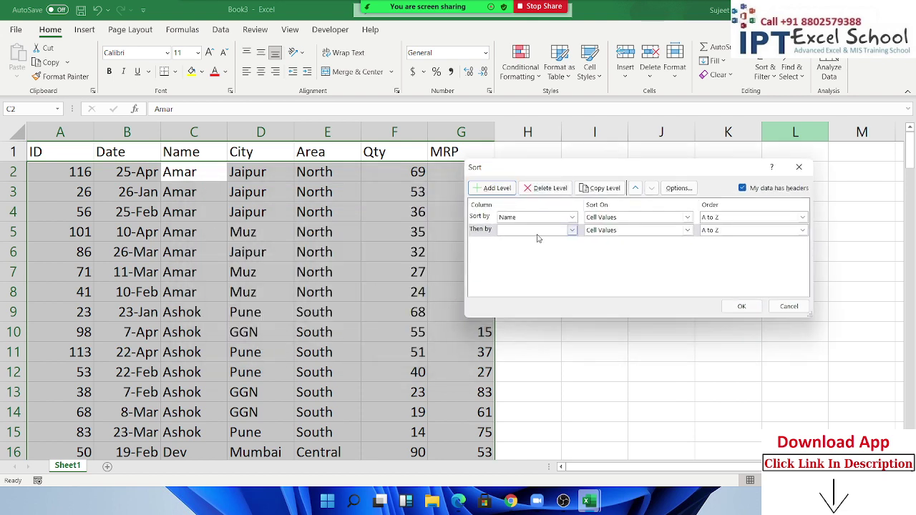
click(538, 231)
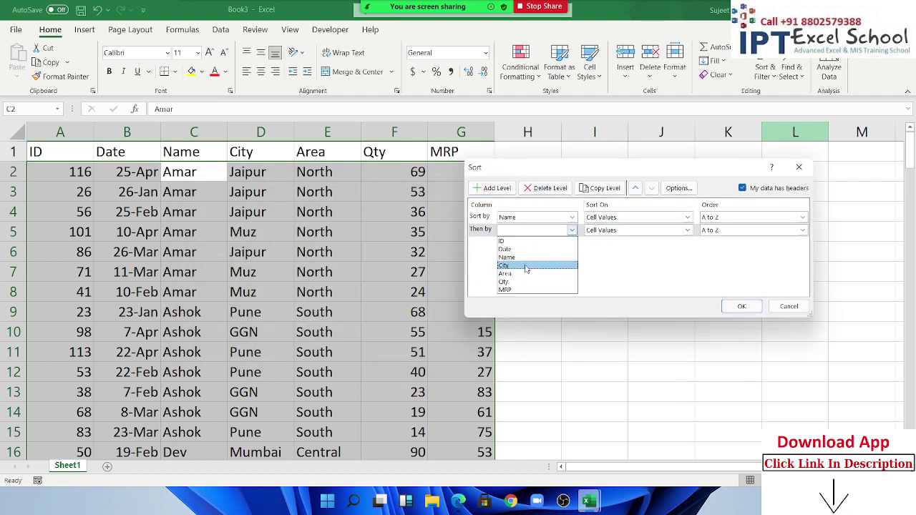
click(525, 267)
click(741, 306)
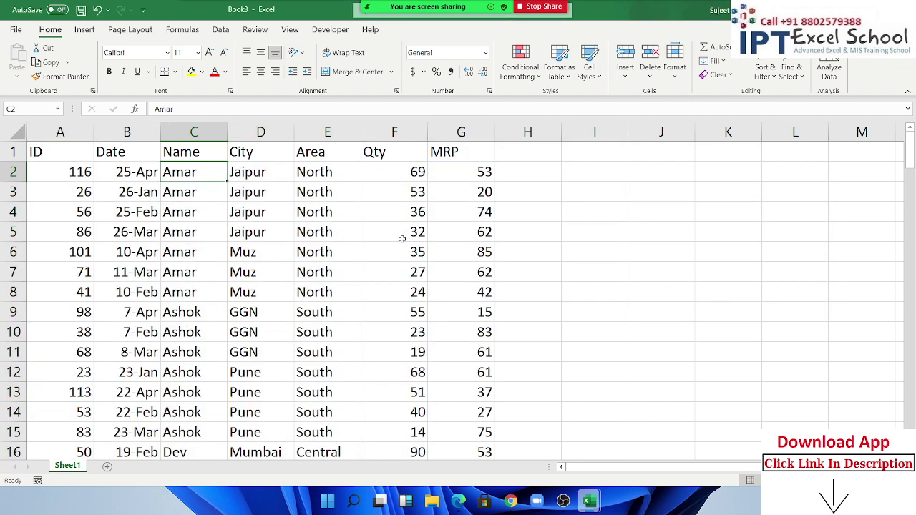
Check the Amar rows, their Jaipur cities and Qty values in the new order
drag(201, 175, 201, 232)
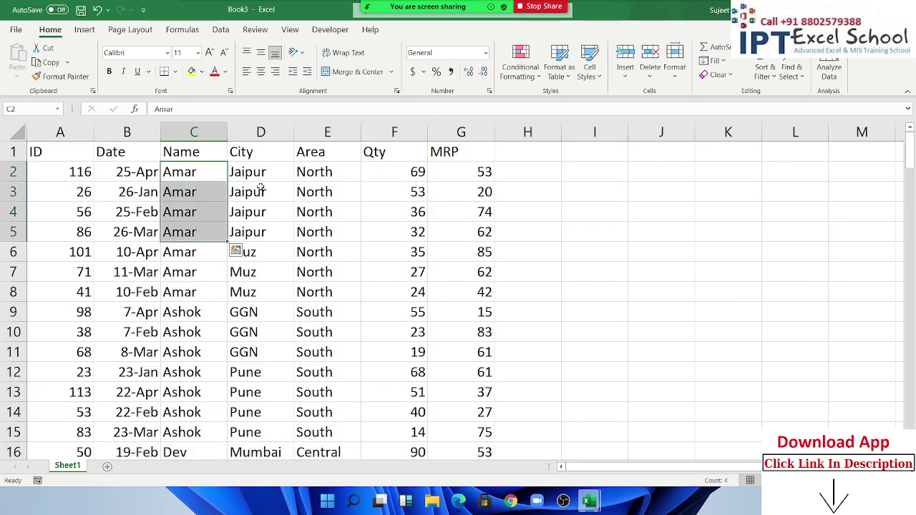
drag(261, 189, 259, 229)
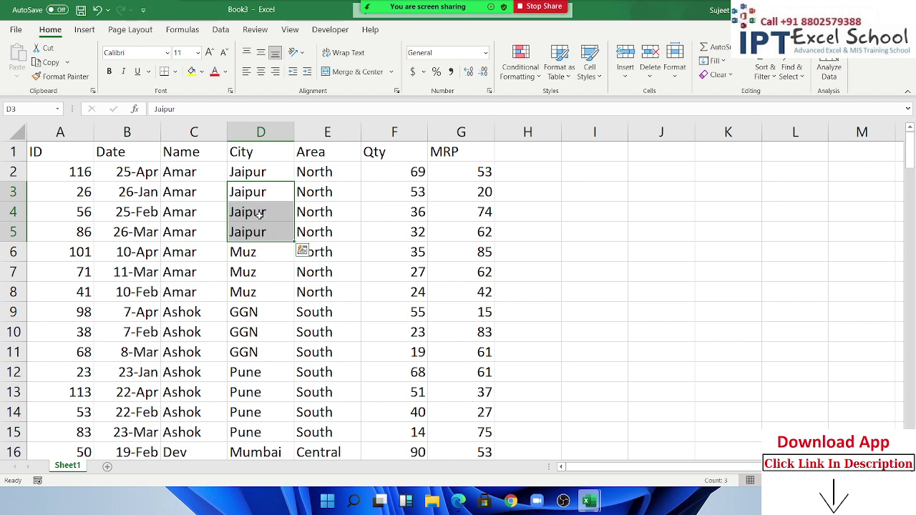
click(377, 154)
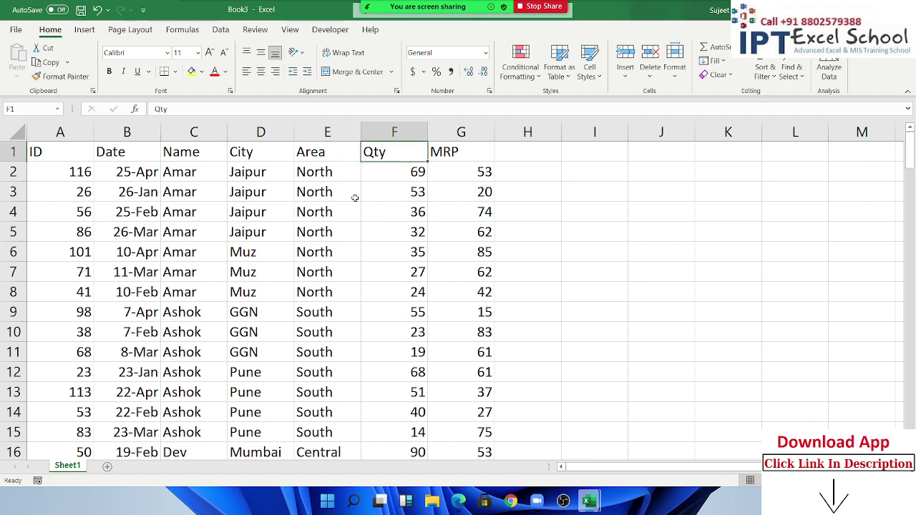
click(408, 188)
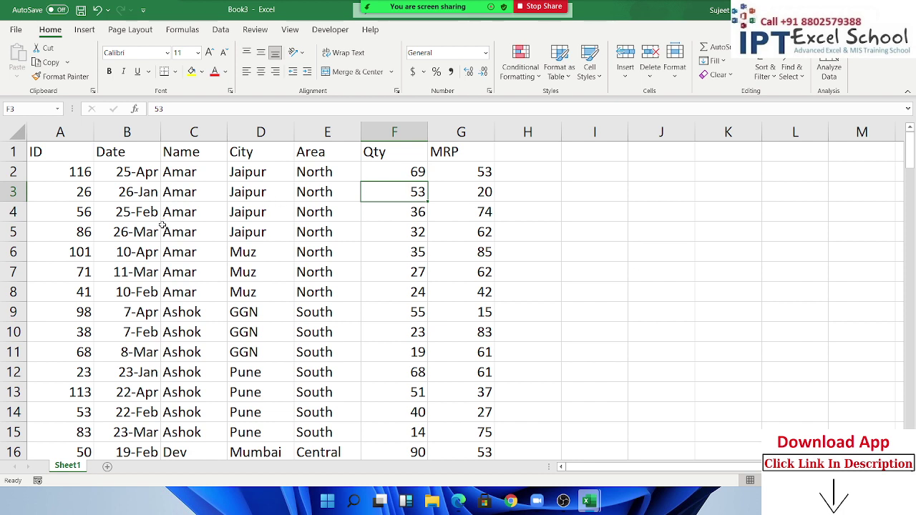
click(202, 232)
Change C5 to AMAR and copy it into C3
double_click(201, 232)
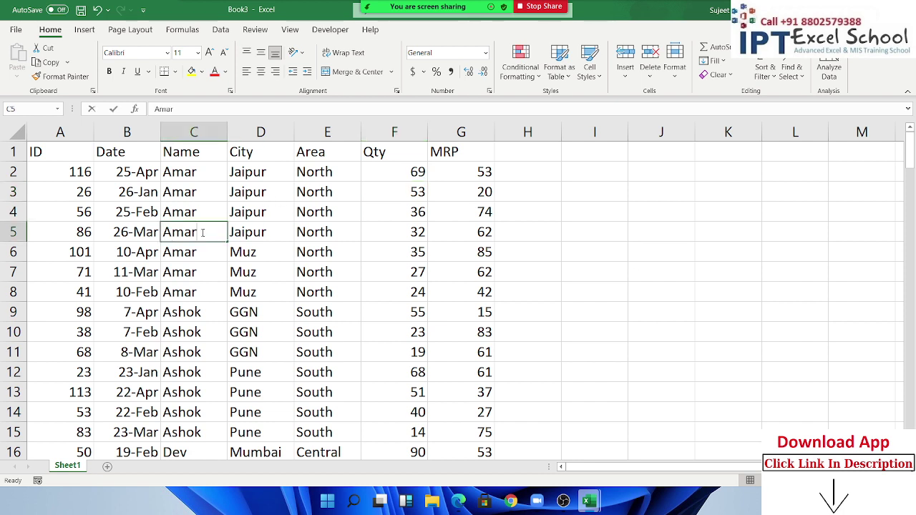
text(AMAR)
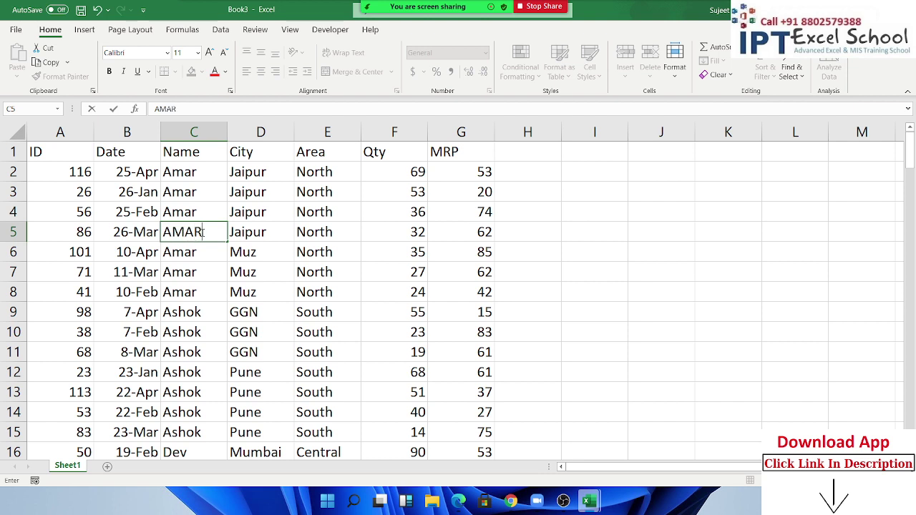
key(Return)
click(203, 232)
key(ctrl+c)
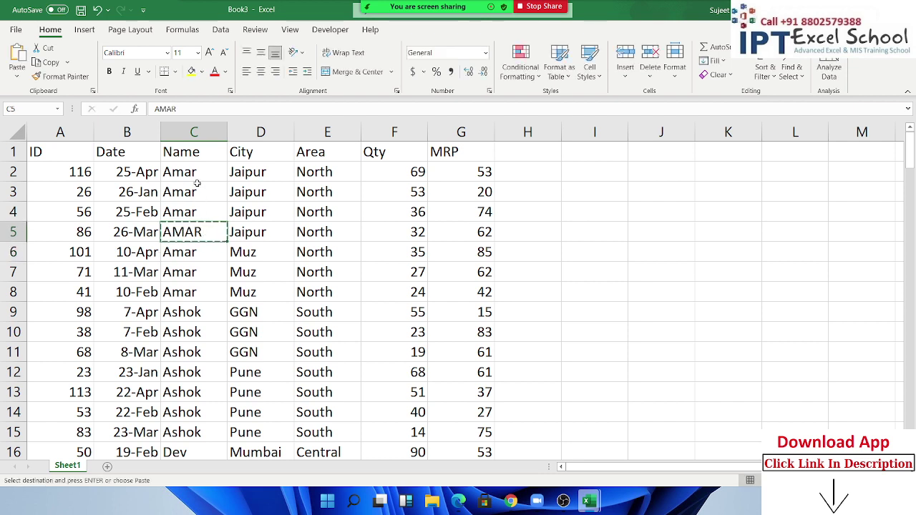
click(196, 184)
key(ctrl+v)
key(Escape)
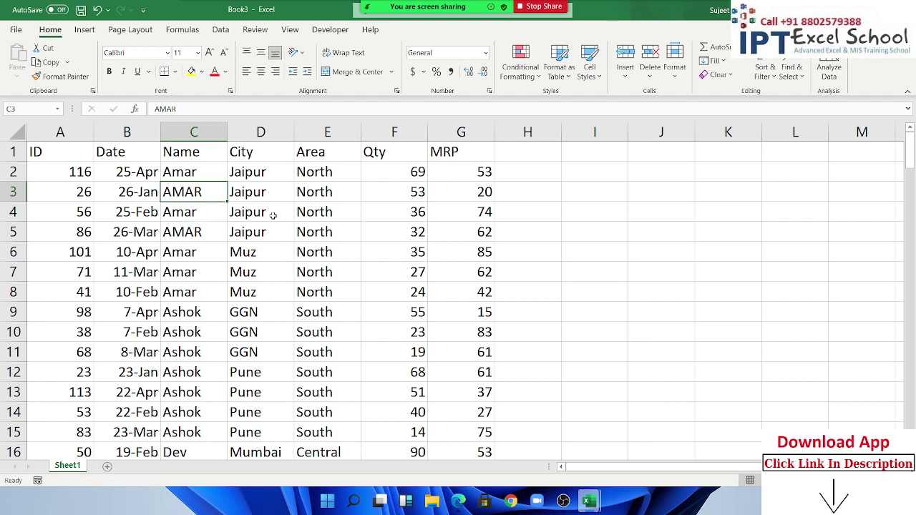
Rerun the Name-then-City custom sort with Case sensitive turned on
click(176, 157)
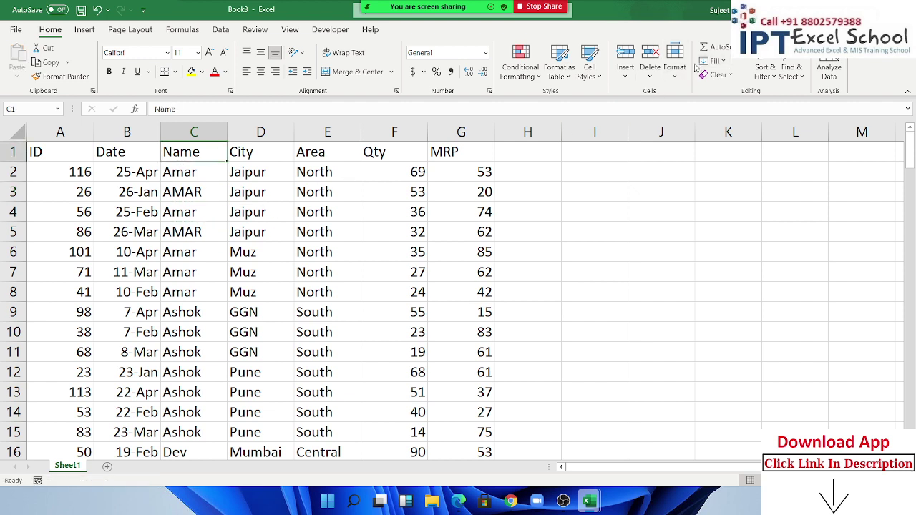
click(764, 71)
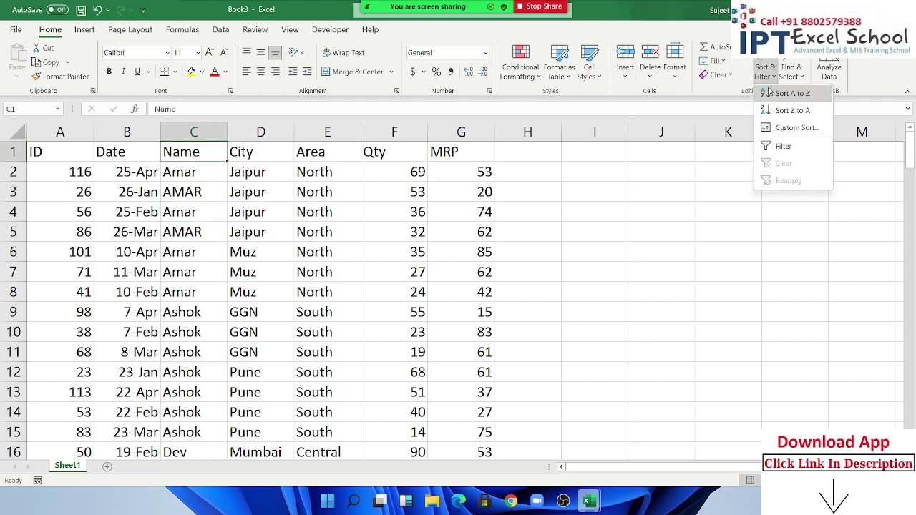
click(780, 132)
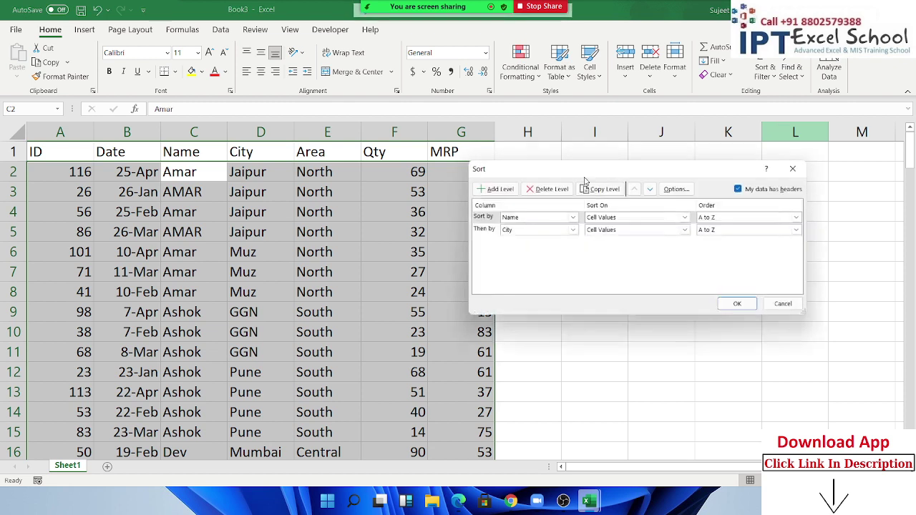
click(677, 189)
click(586, 208)
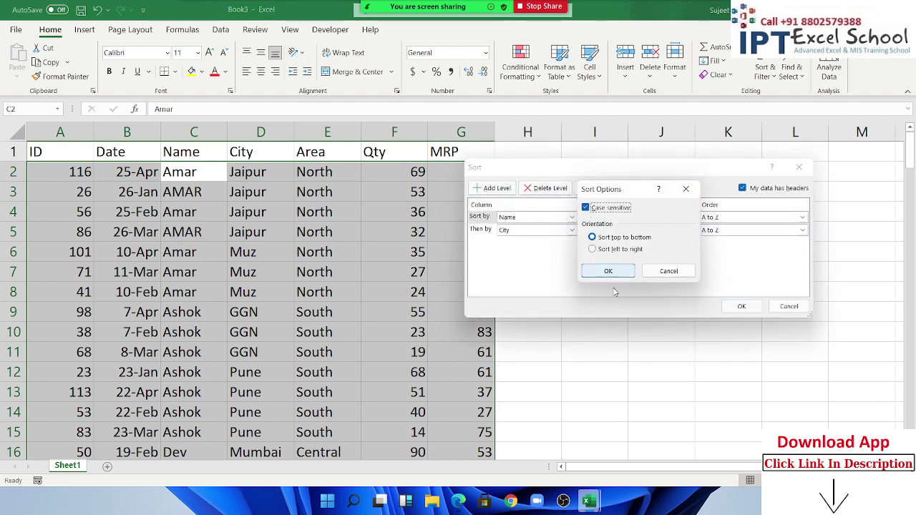
click(608, 271)
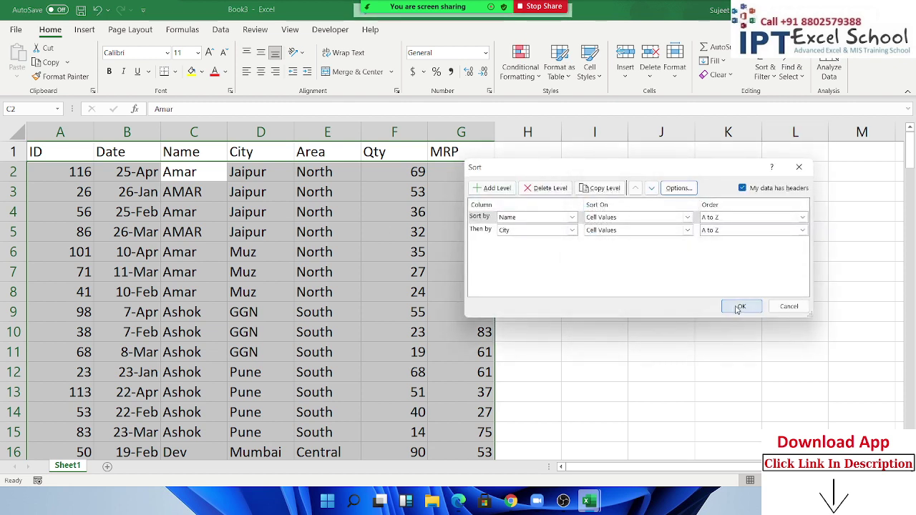
click(740, 306)
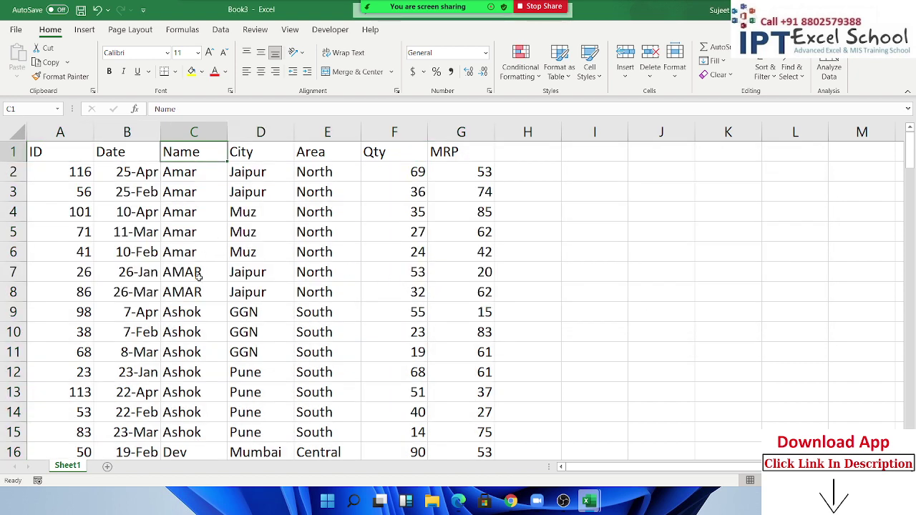
drag(199, 275, 202, 291)
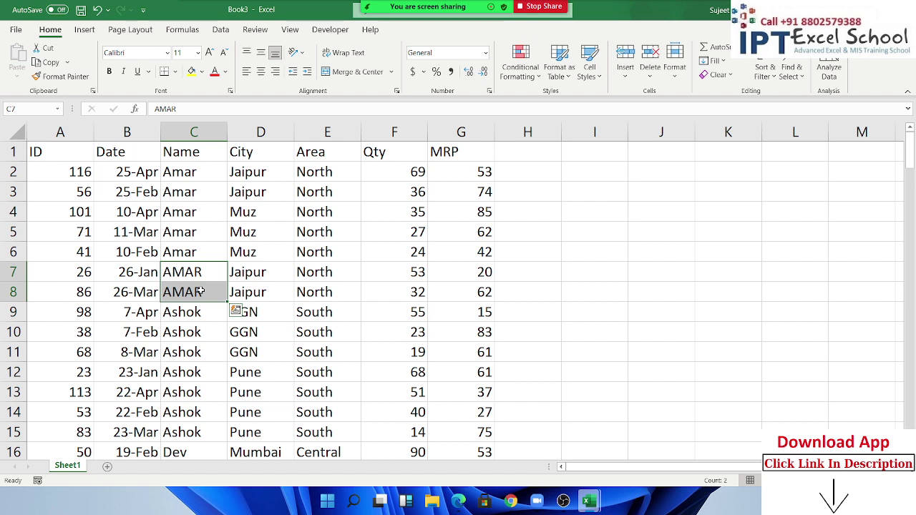
Fill Qty cells F4 (35) and F21 (60) yellow
click(301, 213)
click(402, 220)
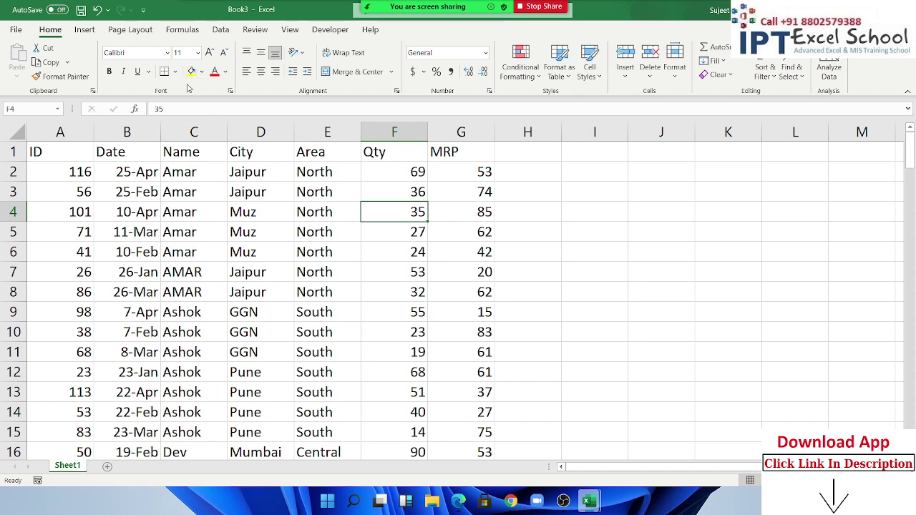
click(191, 72)
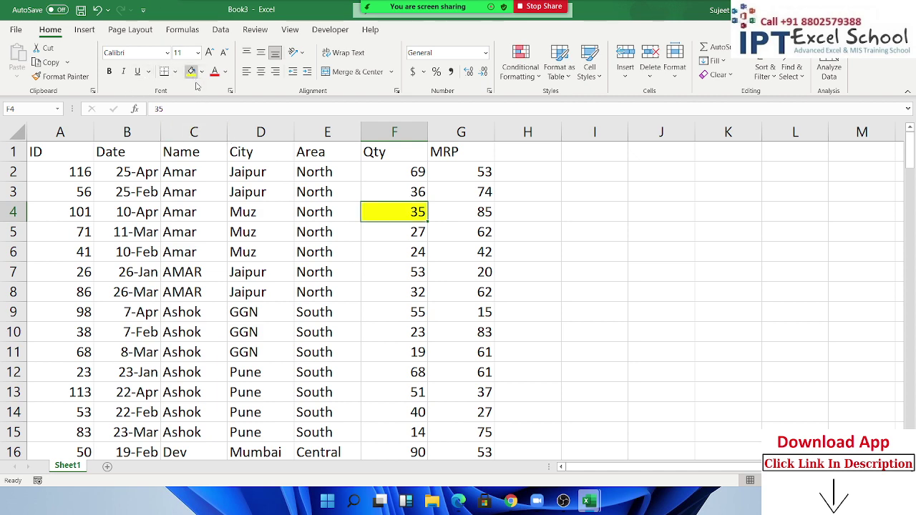
scroll(386, 256, down, 5)
click(388, 250)
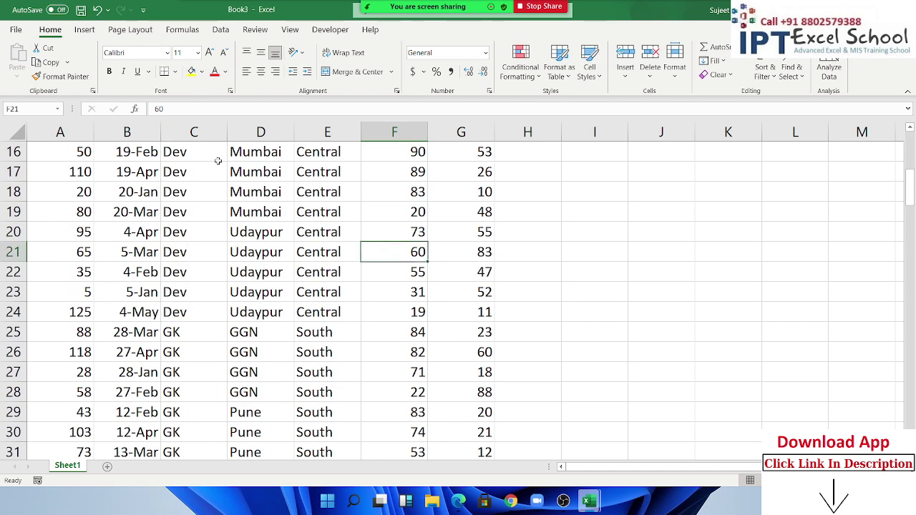
click(191, 72)
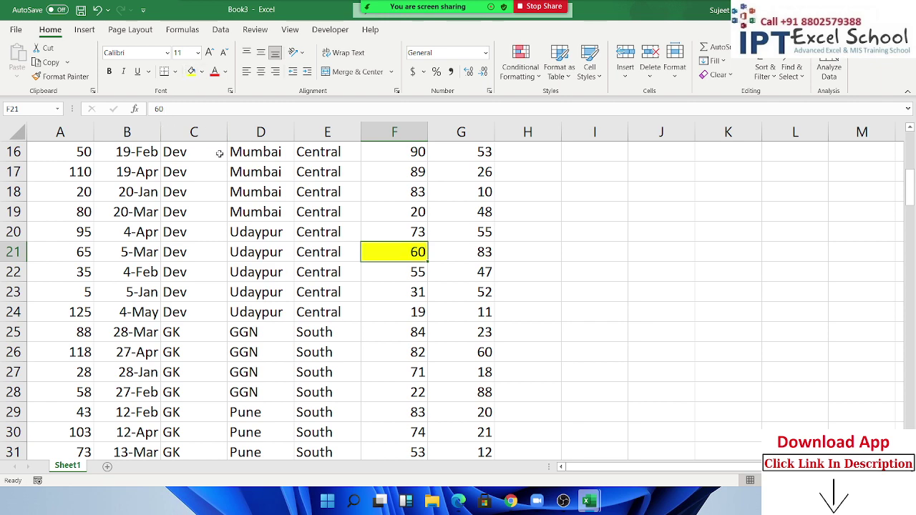
Fill Qty cells F32 (90), F44 and F57 yellow, then return to the top
scroll(299, 266, down, 3)
click(376, 290)
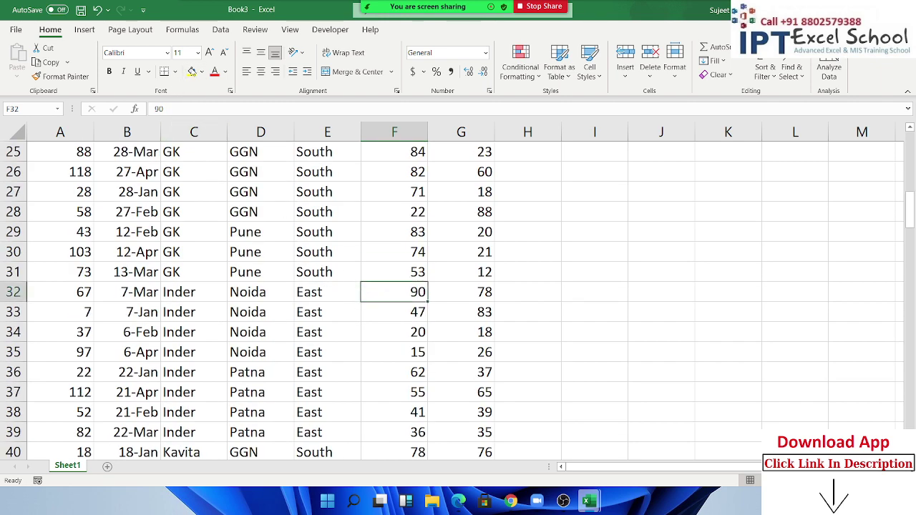
click(191, 71)
scroll(336, 290, down, 4)
click(384, 289)
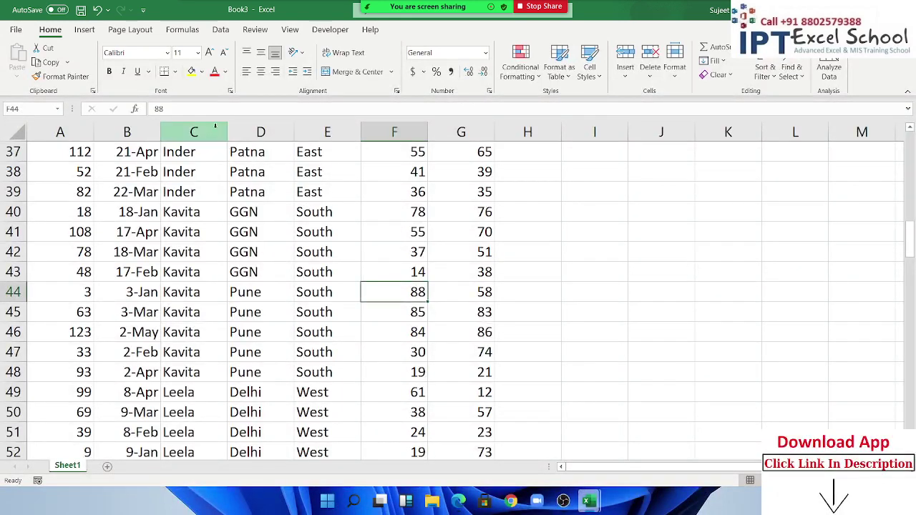
click(191, 72)
scroll(310, 222, down, 4)
click(397, 312)
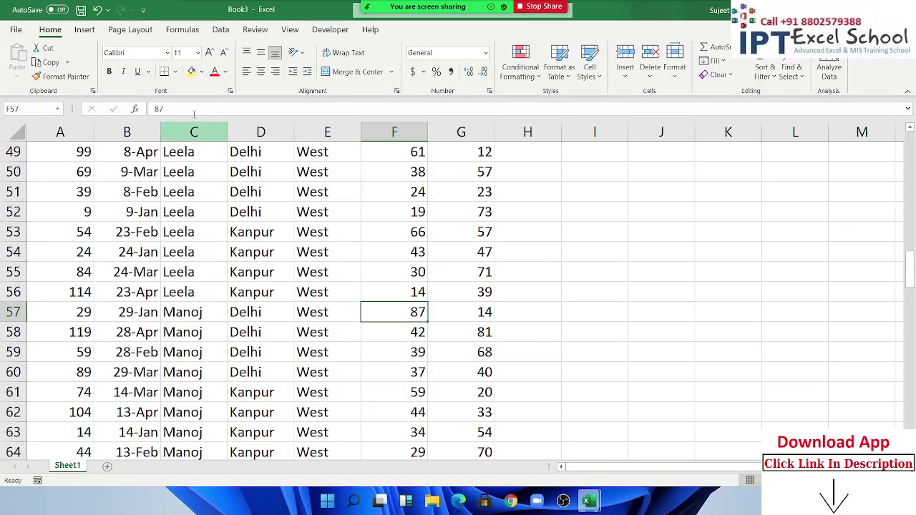
click(191, 72)
key(ctrl+Up)
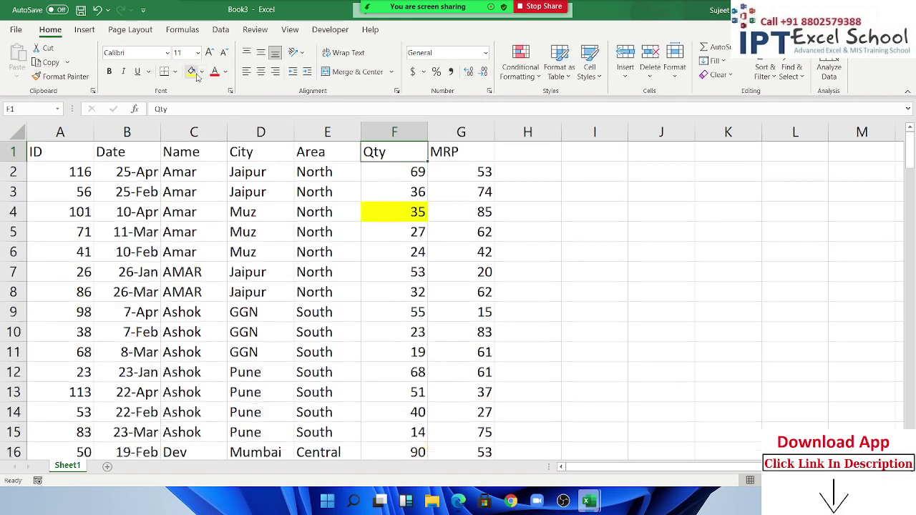
Replace the Name level with a Qty sort on Cell Color, yellow On Top
click(764, 70)
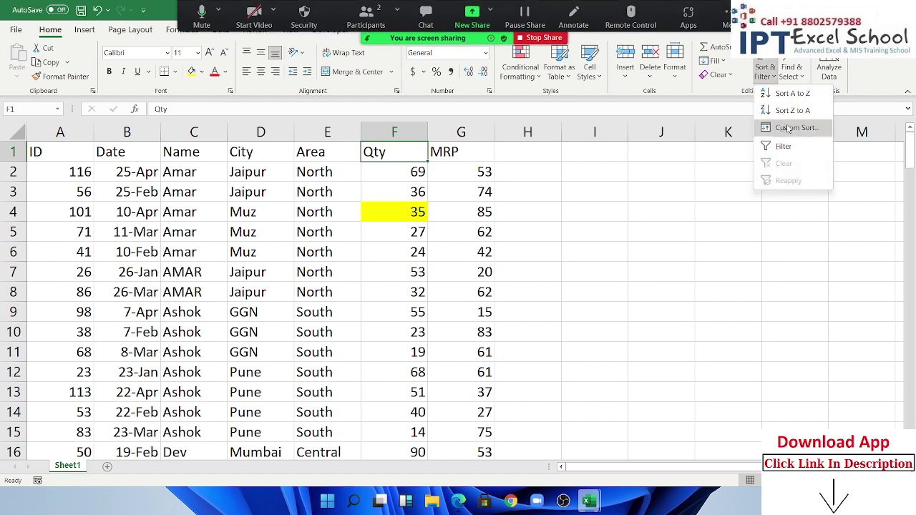
click(787, 129)
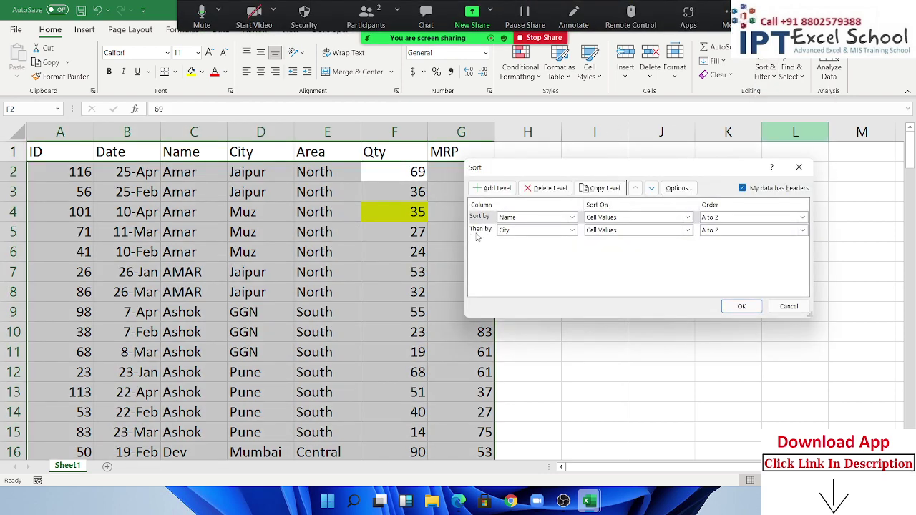
click(480, 217)
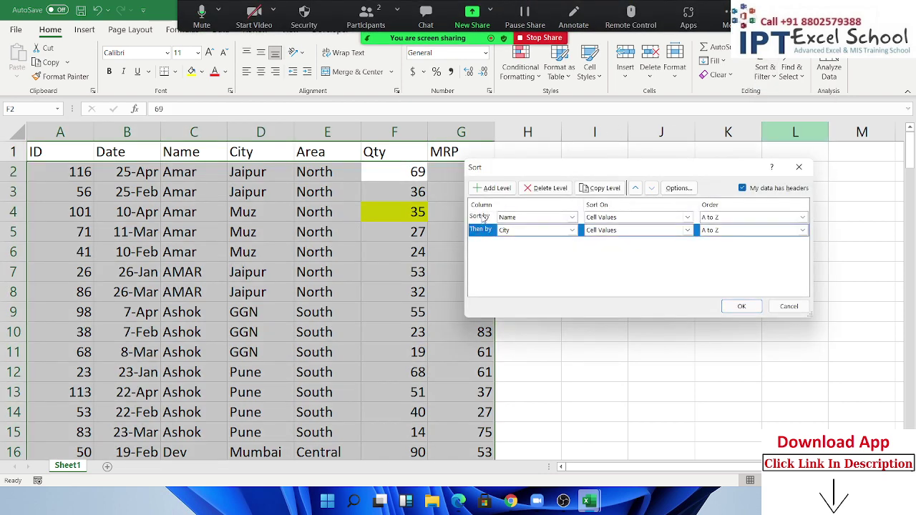
click(545, 187)
click(530, 217)
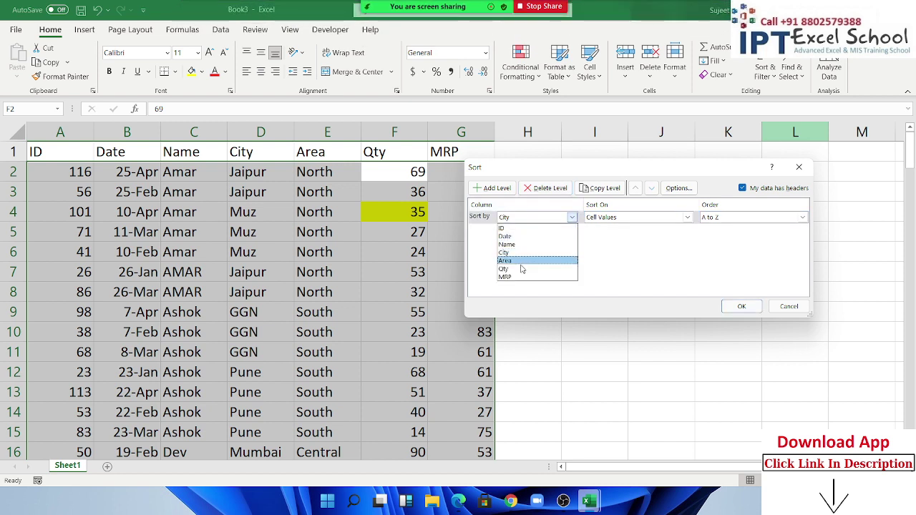
click(521, 269)
click(613, 219)
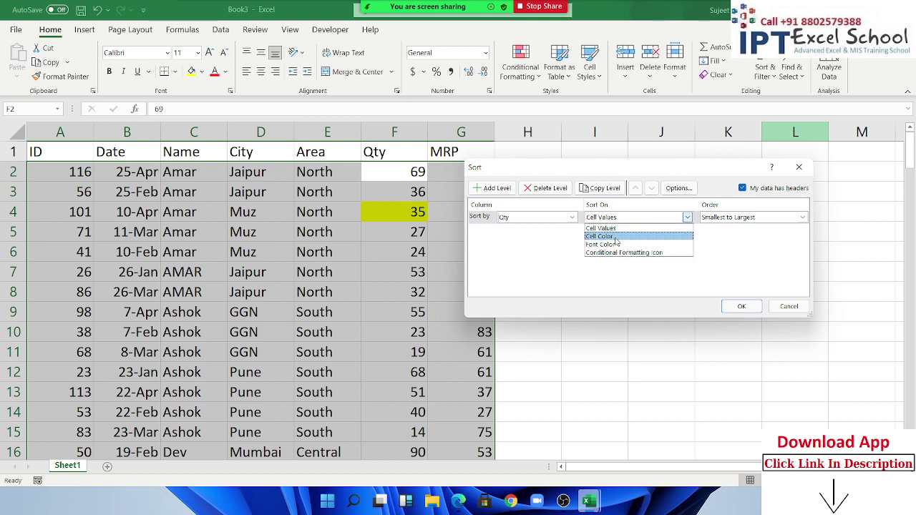
click(616, 236)
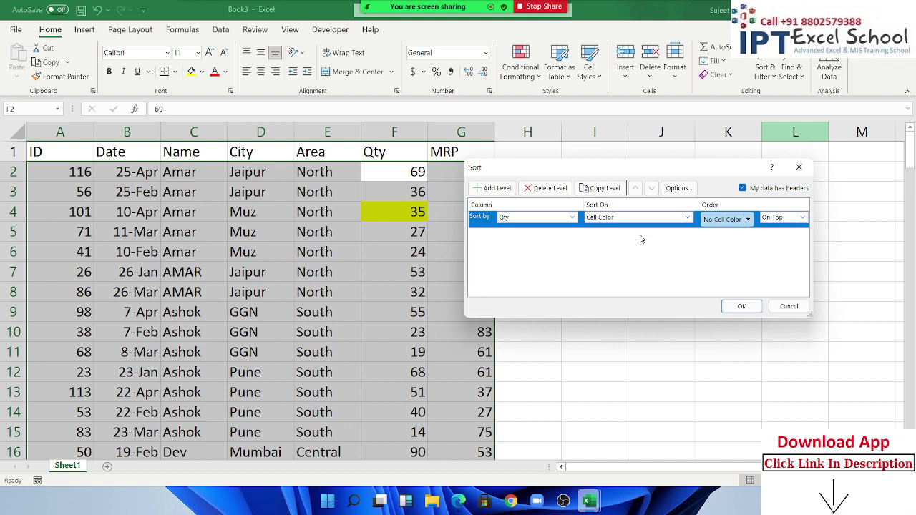
click(750, 220)
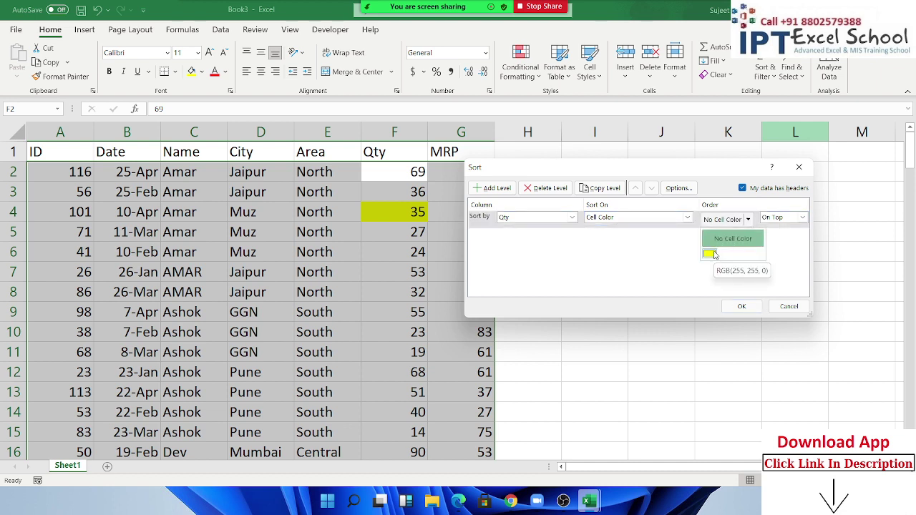
click(710, 254)
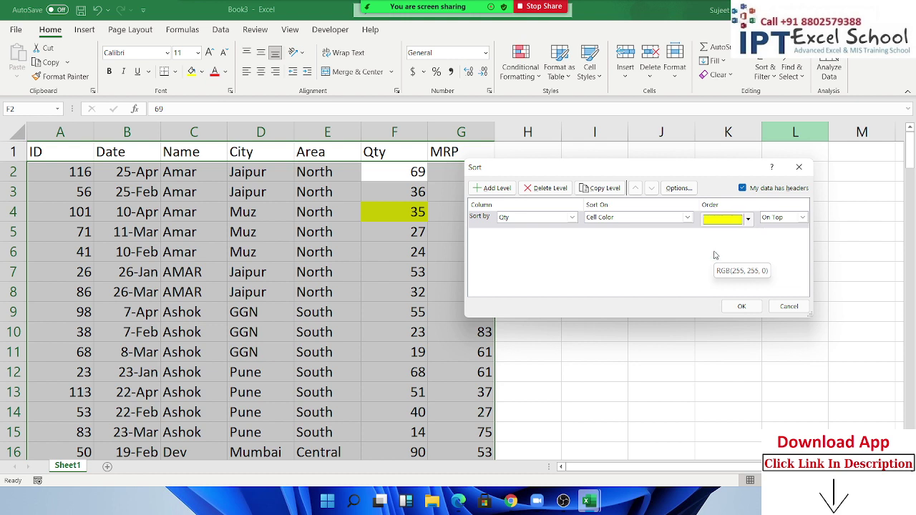
click(782, 218)
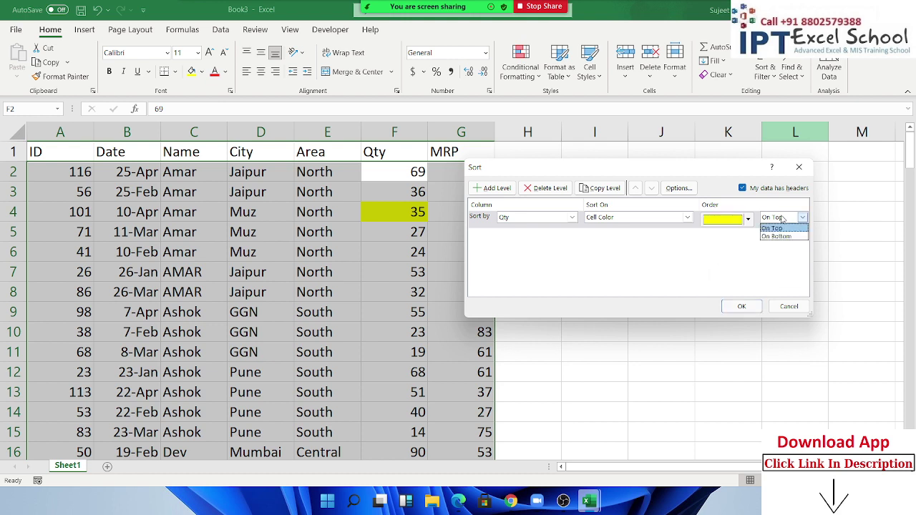
click(735, 270)
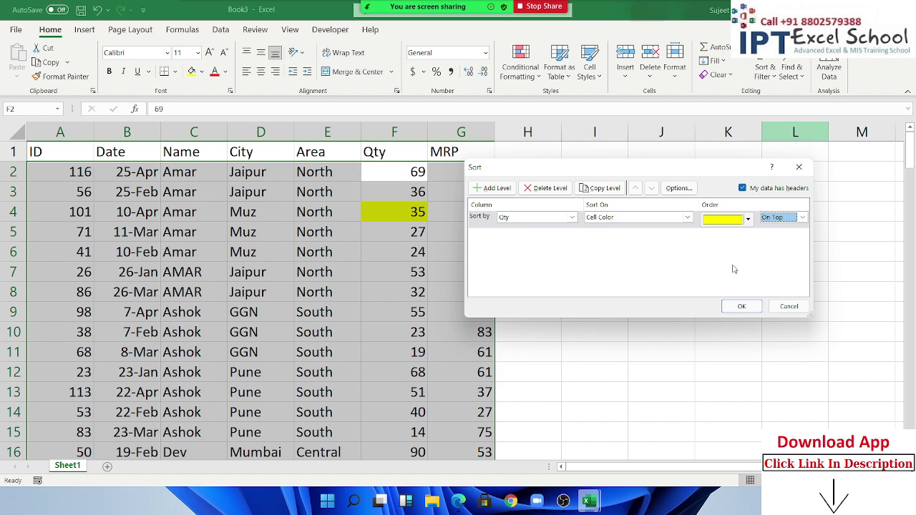
click(741, 307)
Check the five yellow Qty cells on top, then select the MRP column
drag(415, 257, 413, 166)
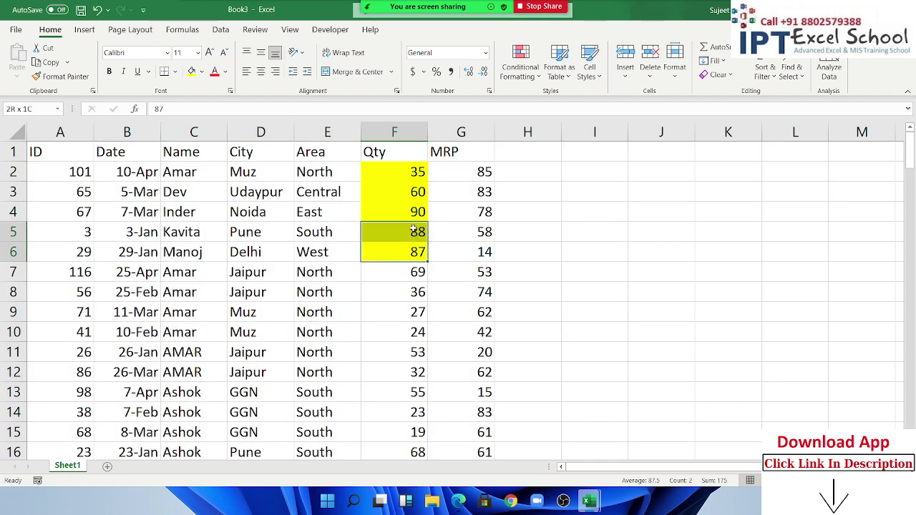
scroll(399, 186, down, 1)
scroll(400, 197, down, 7)
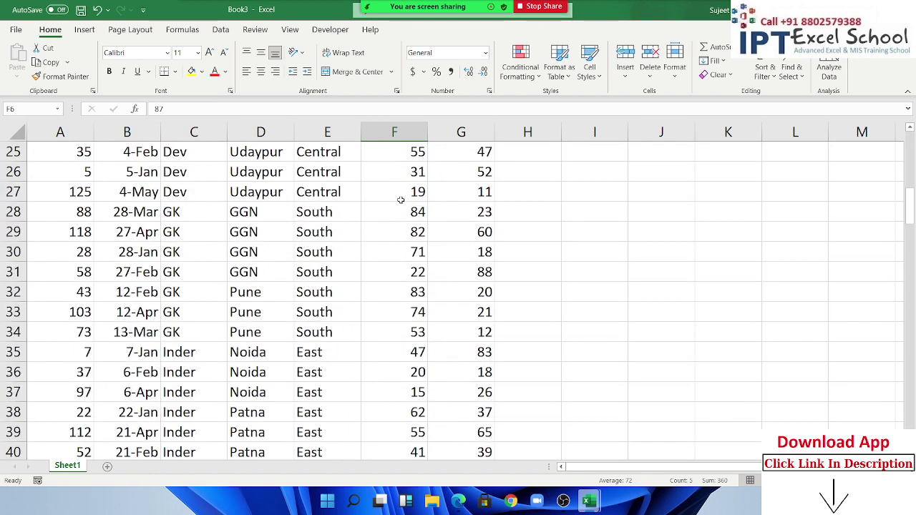
scroll(400, 199, up, 8)
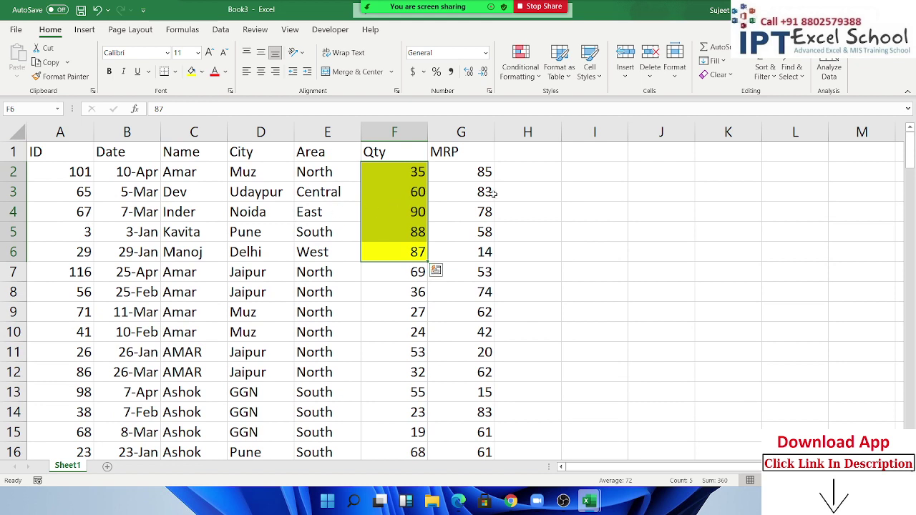
click(473, 131)
click(520, 61)
mouse_move(551, 186)
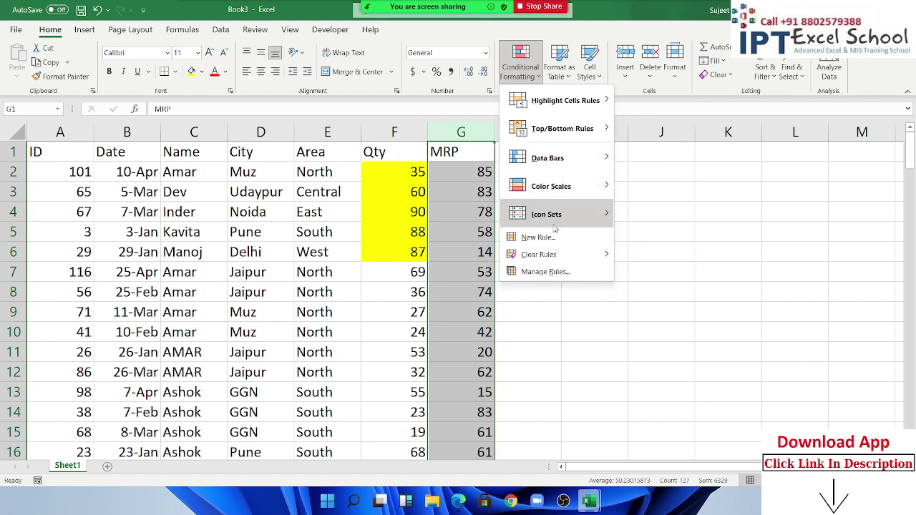
Add arrow icons to the MRP values, then open and cancel Custom Sort
mouse_move(556, 214)
click(625, 226)
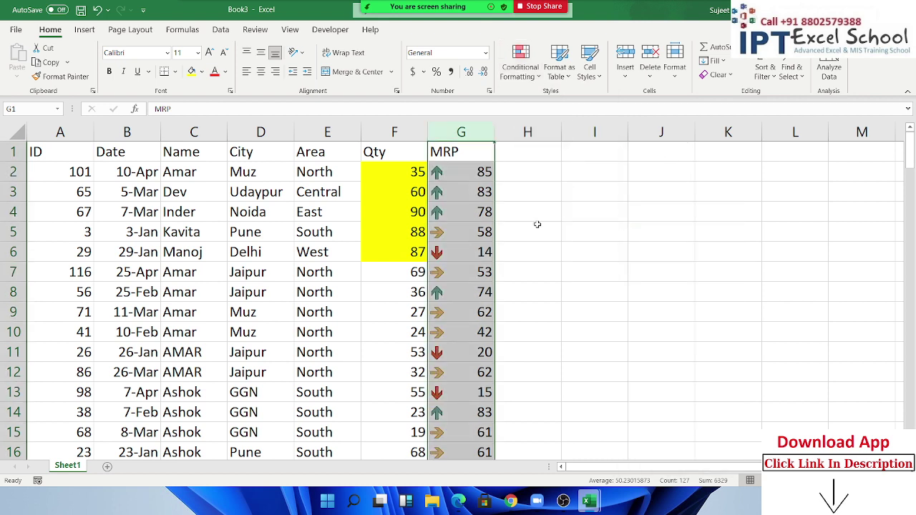
click(446, 194)
click(764, 71)
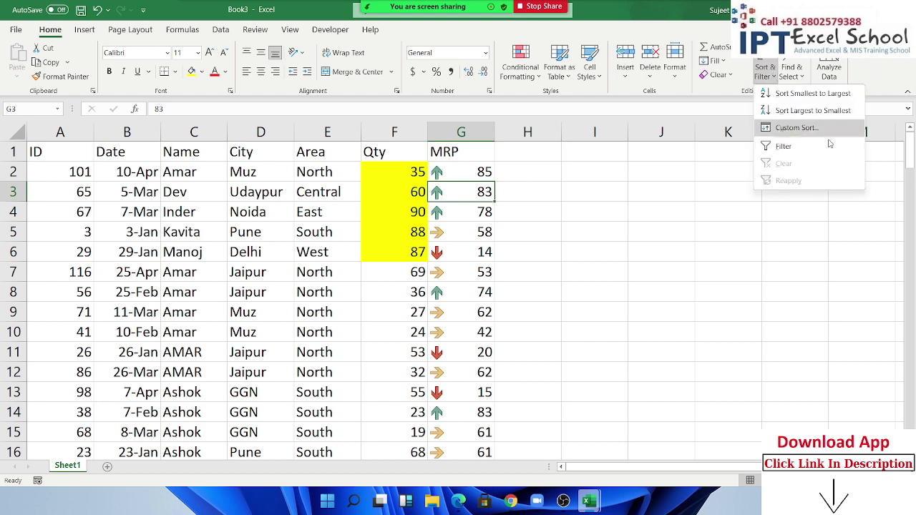
click(795, 128)
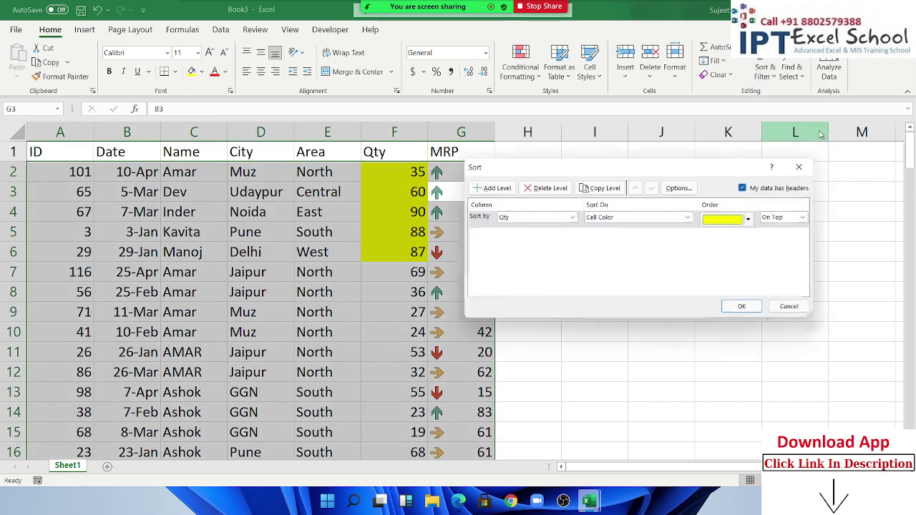
click(799, 167)
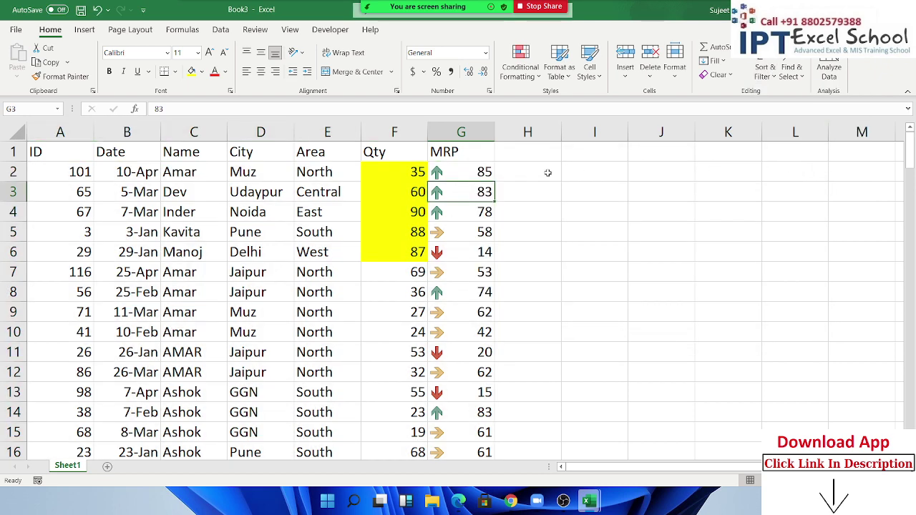
Apply the 3 Arrows (Colored) icon set to the MRP column
click(460, 131)
click(512, 71)
mouse_move(546, 214)
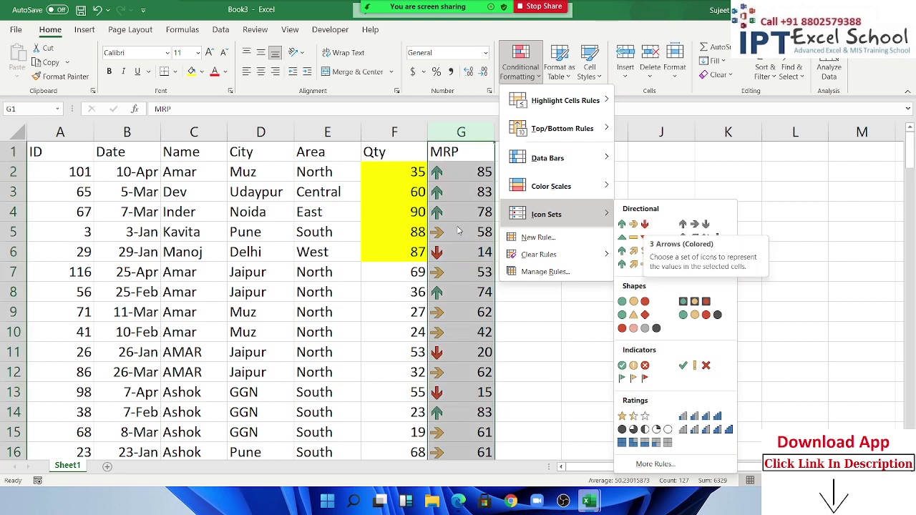
click(644, 226)
drag(459, 171, 472, 453)
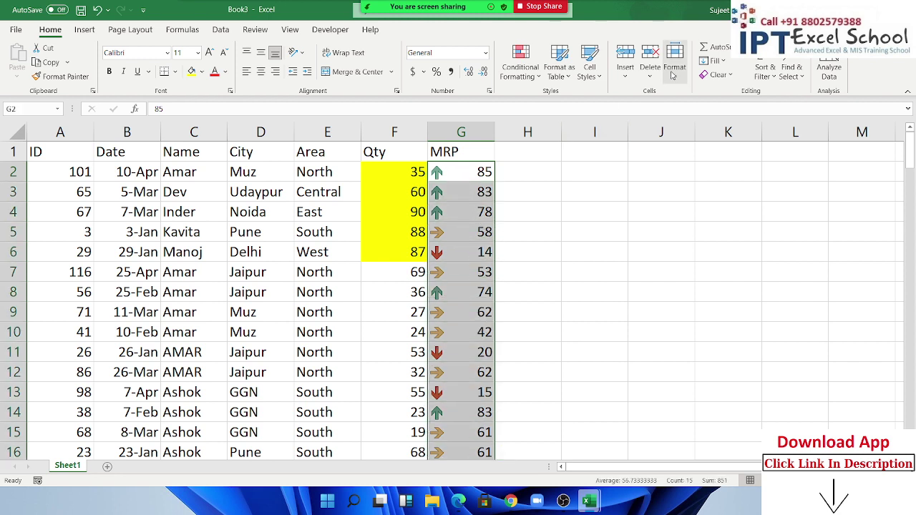
click(520, 62)
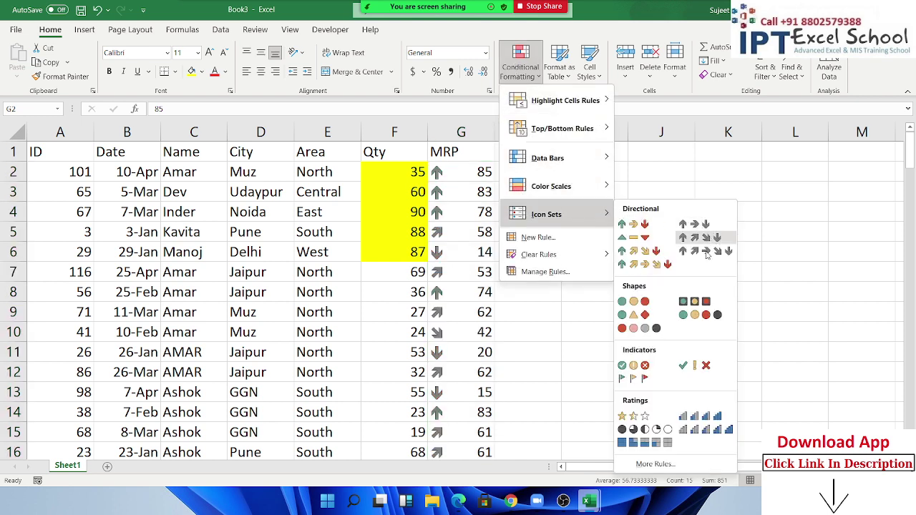
click(472, 315)
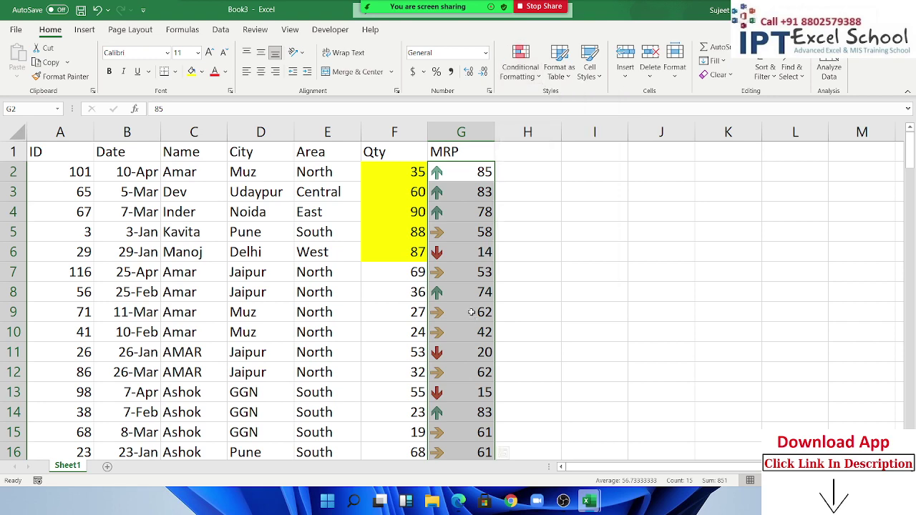
Inspect the arrow icons on MRP cells G2 through G7
click(447, 191)
scroll(448, 189, down, 3)
scroll(447, 189, down, 2)
scroll(448, 189, up, 5)
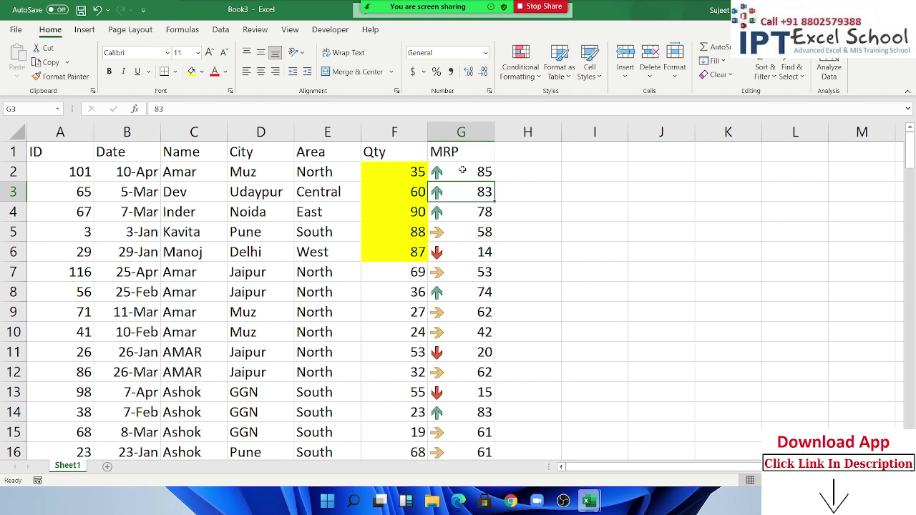
drag(463, 172, 474, 312)
click(456, 186)
Select the whole MRP column again and open the sort options
click(526, 73)
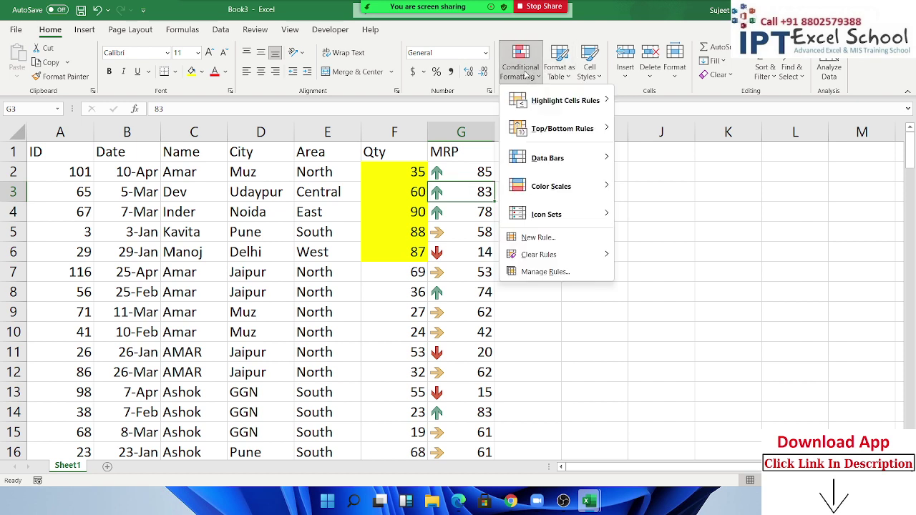
click(526, 73)
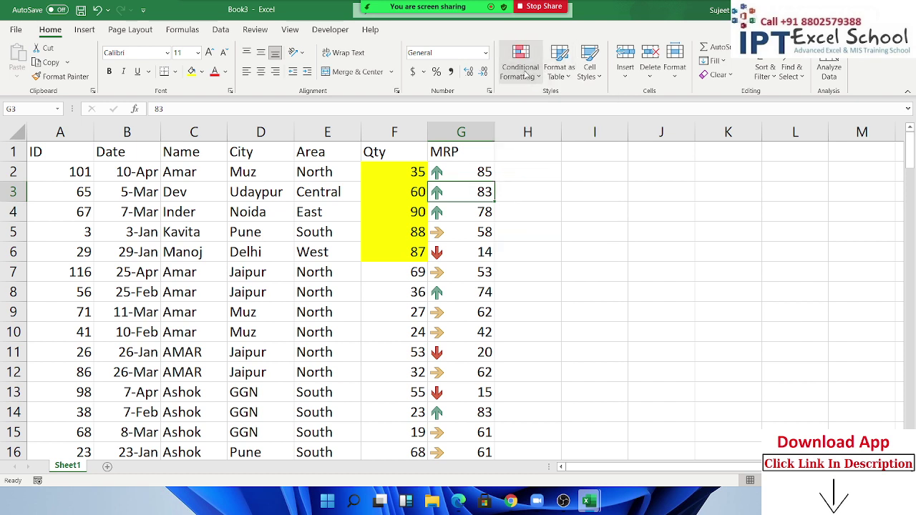
click(459, 147)
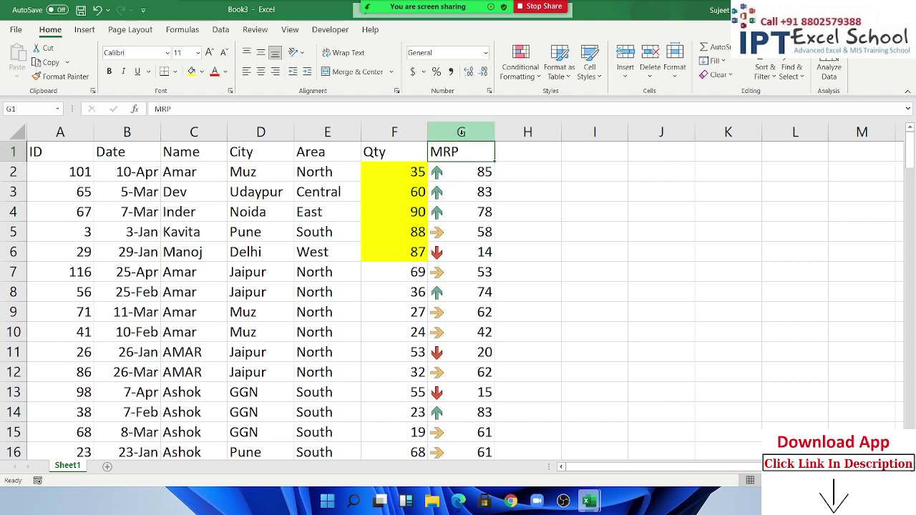
click(461, 131)
drag(507, 172, 508, 259)
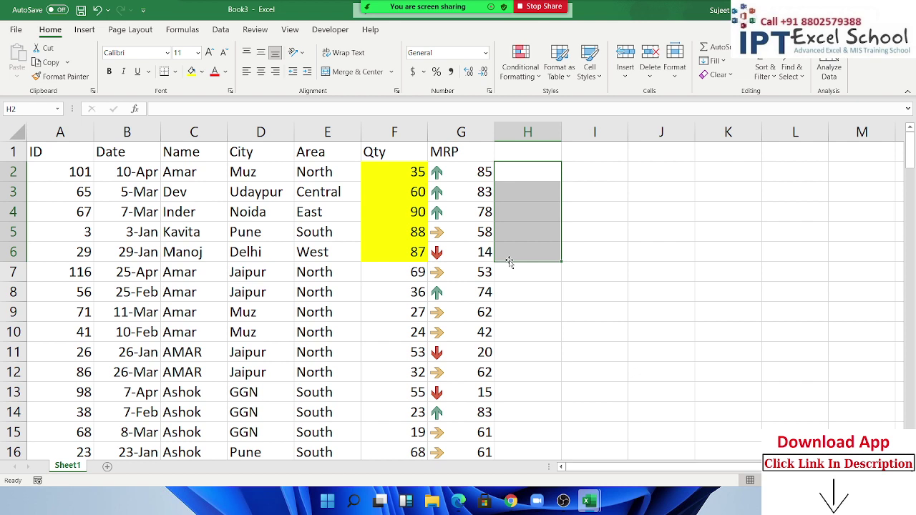
click(461, 133)
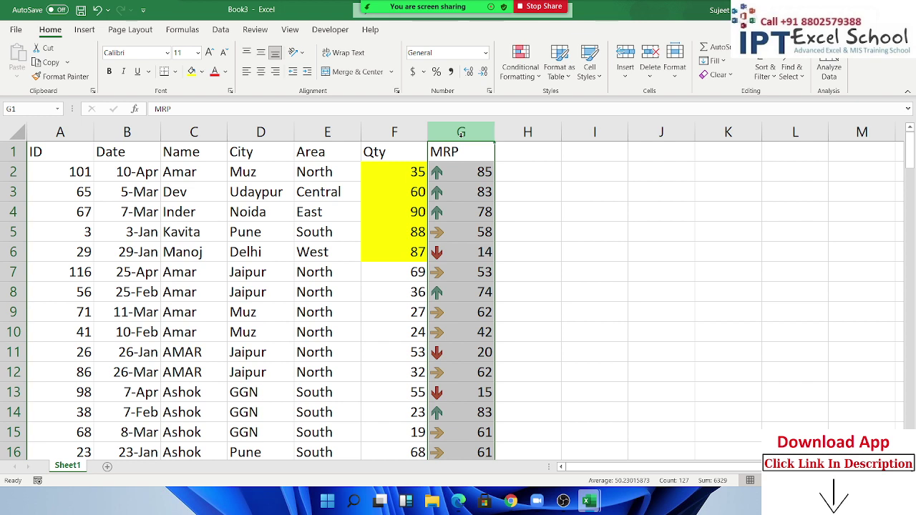
click(765, 71)
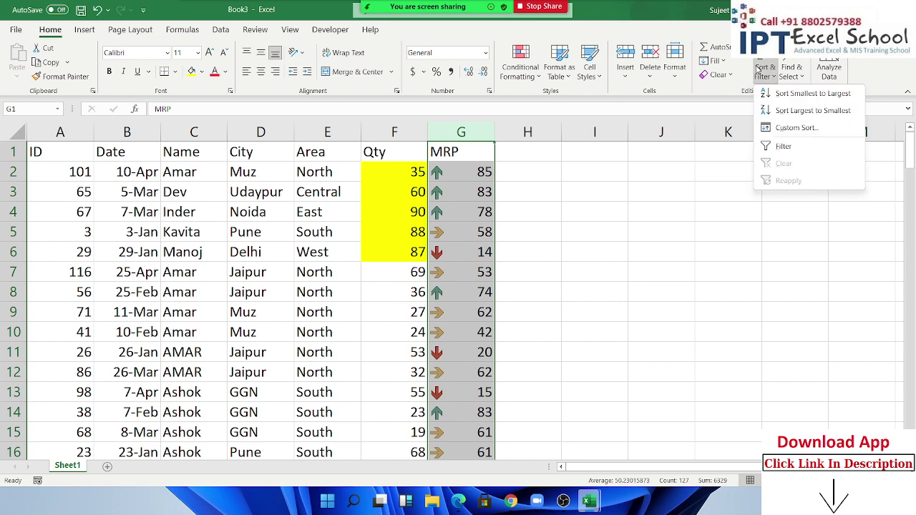
Custom-sort by MRP on Conditional Formatting Icon, green up arrow On Top
click(467, 192)
click(377, 172)
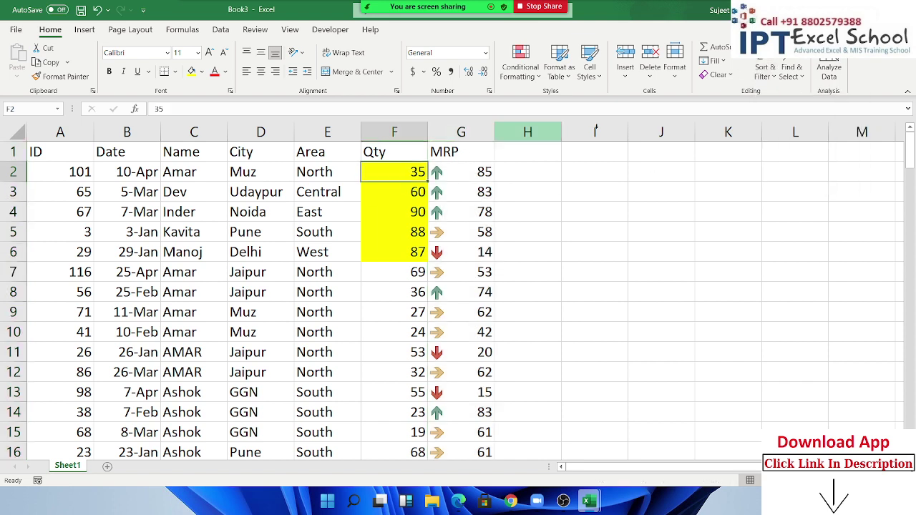
click(765, 74)
click(779, 127)
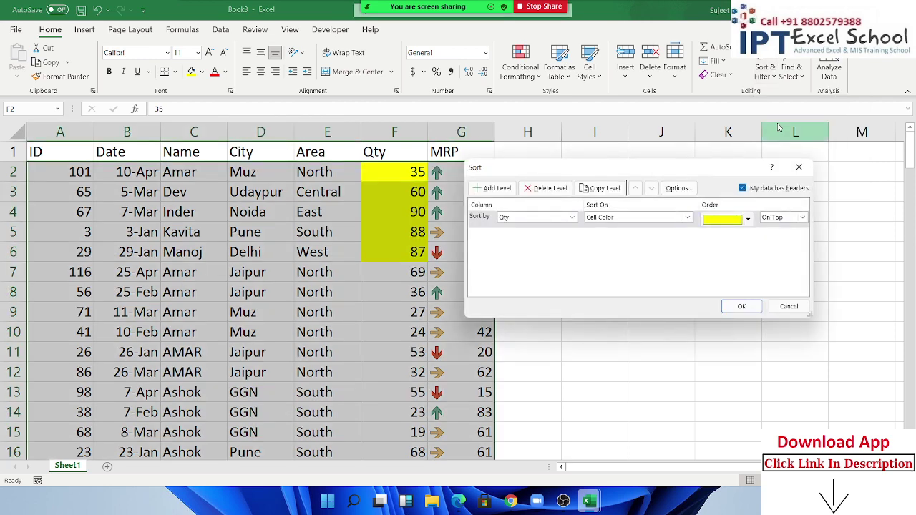
click(542, 218)
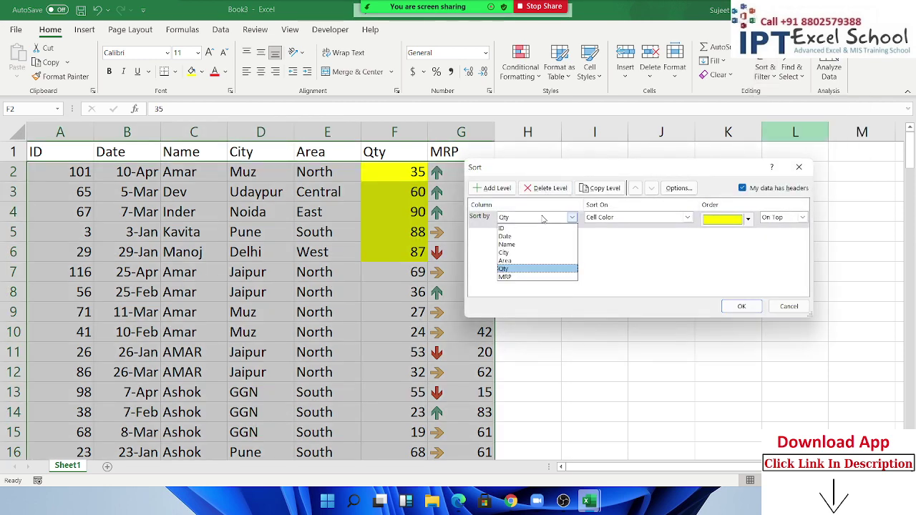
click(518, 277)
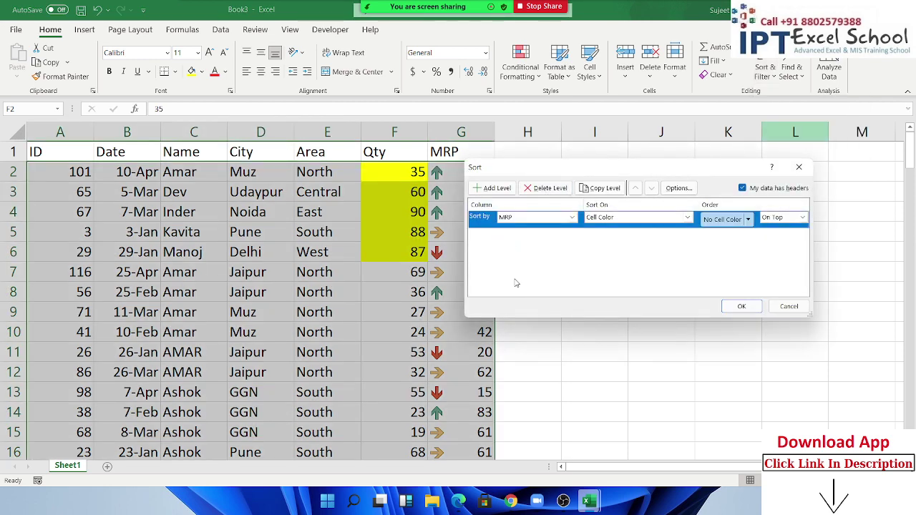
click(613, 222)
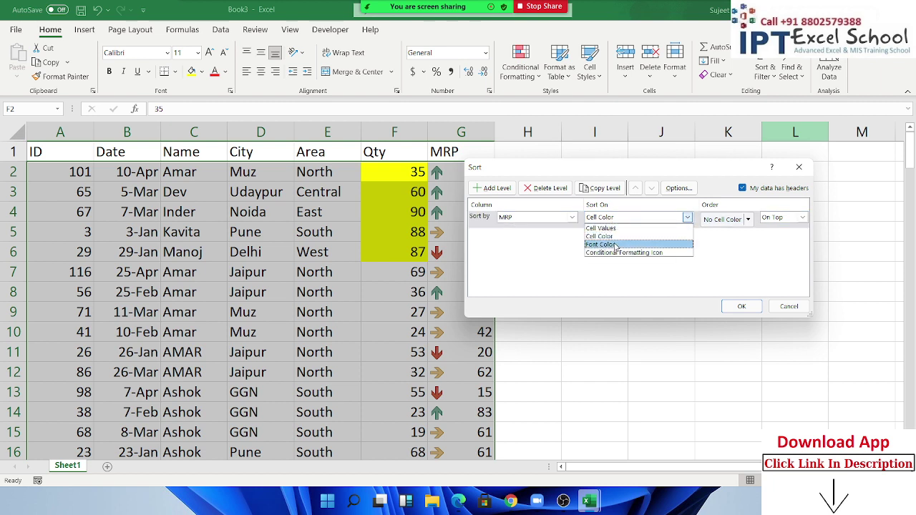
click(616, 254)
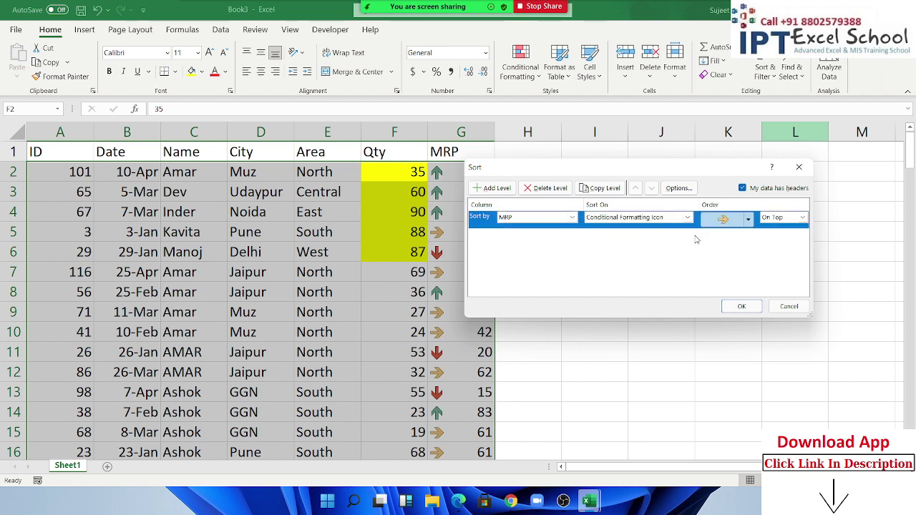
click(748, 219)
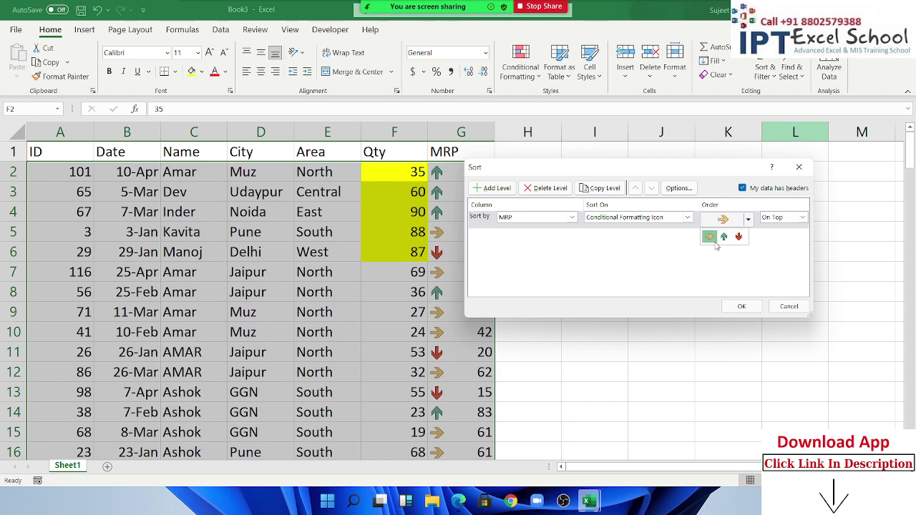
click(724, 239)
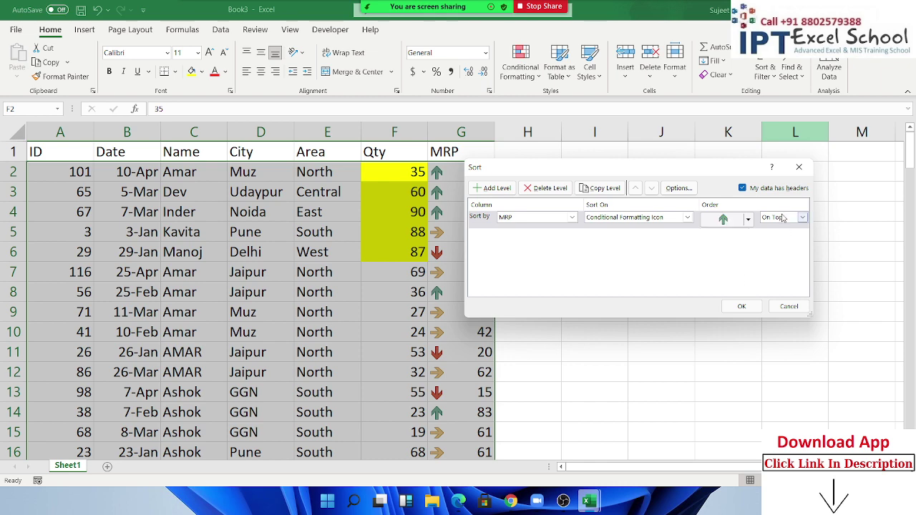
click(802, 218)
click(777, 226)
click(744, 304)
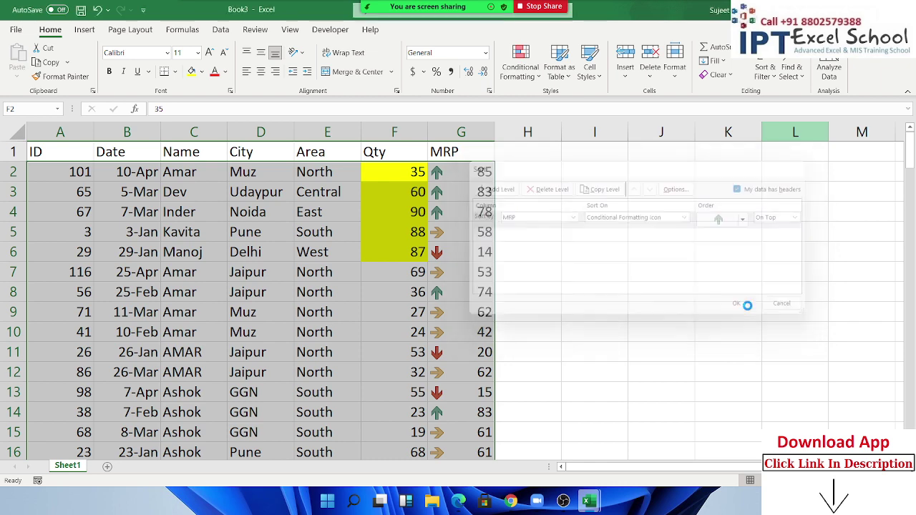
Review the icon-sorted rows and select cell H1 for a new heading
scroll(535, 253, down, 8)
scroll(535, 253, up, 5)
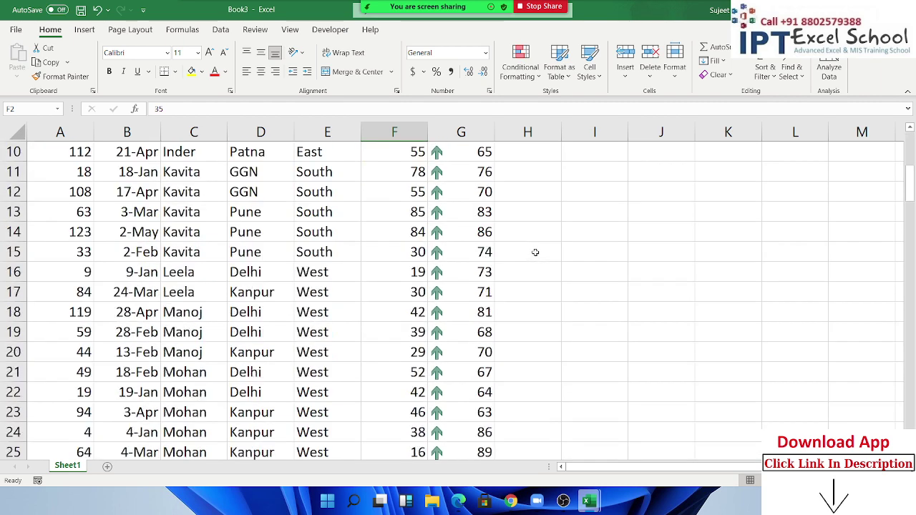
scroll(536, 247, up, 3)
scroll(531, 186, up, 1)
click(527, 159)
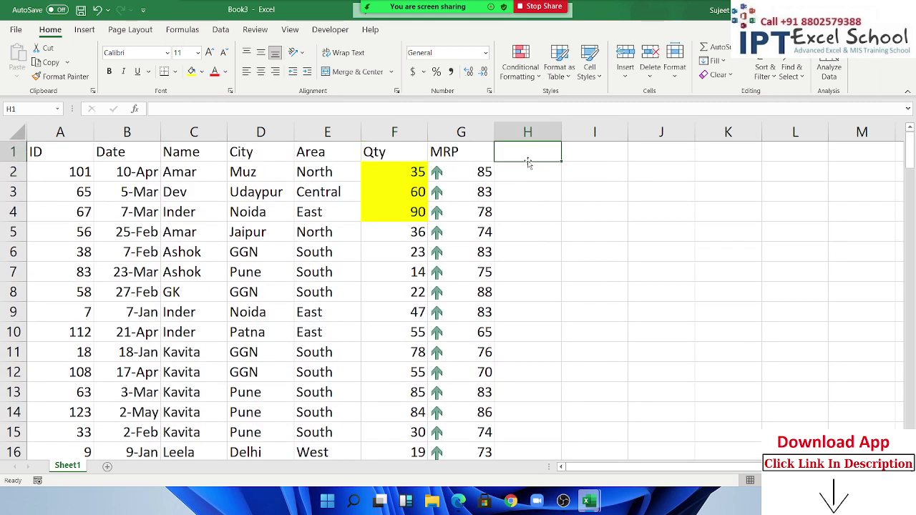
Add a Month heading in H1 and fill JAN down column H as repeating month labels
text(mONTH)
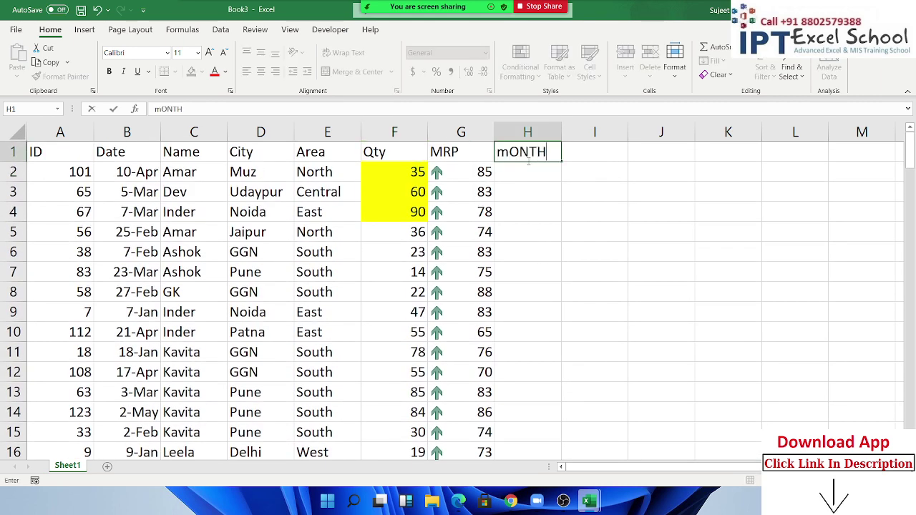
key(Return)
text(JSN)
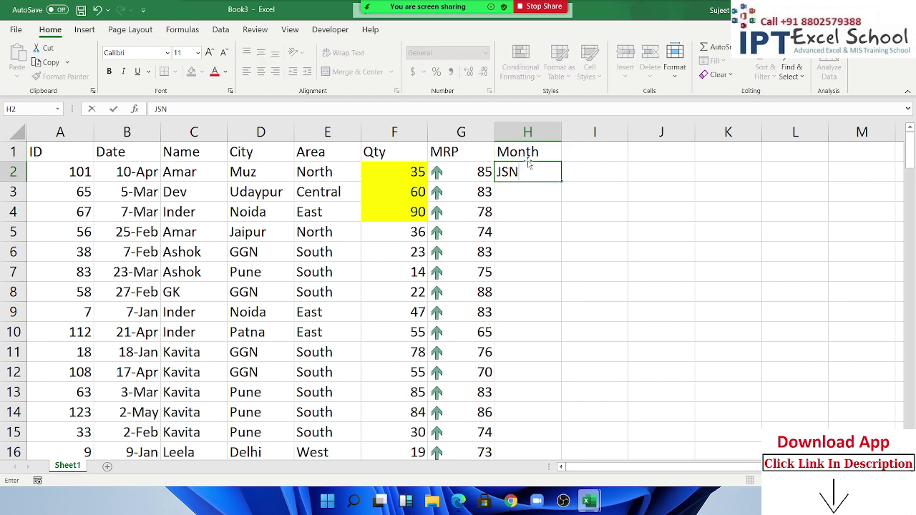
key(Escape)
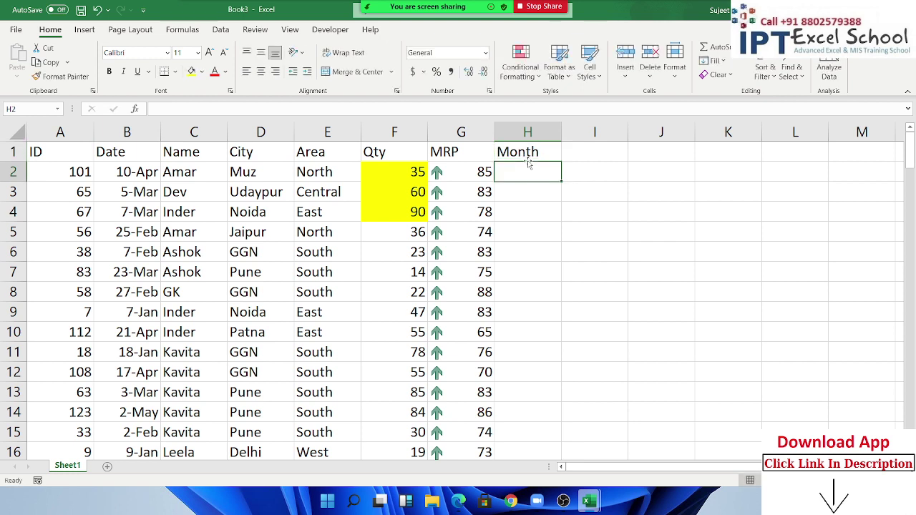
text(JAN)
key(Return)
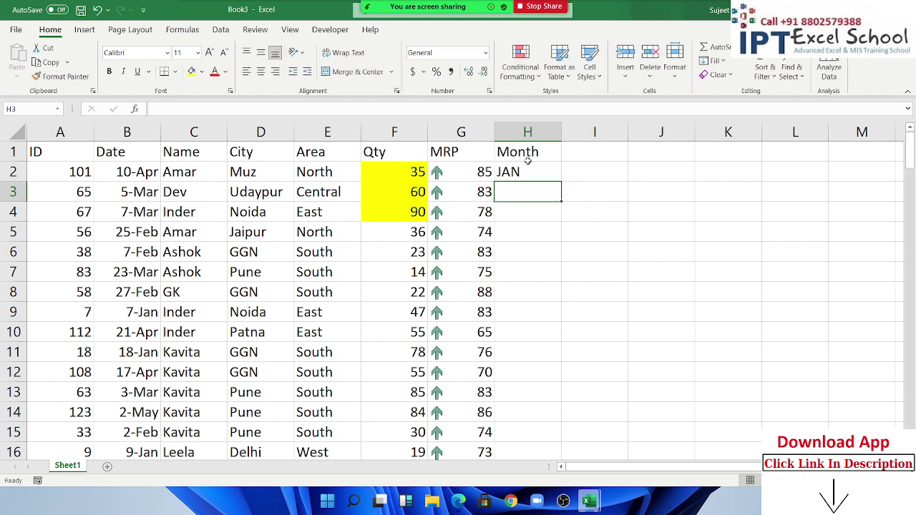
click(533, 169)
double_click(559, 181)
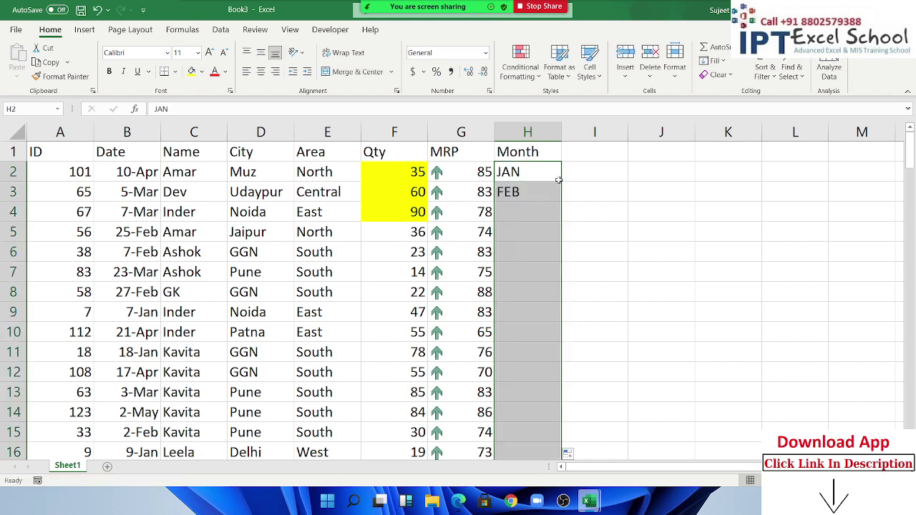
Sort the table A to Z by Month so the APR rows come first
click(528, 154)
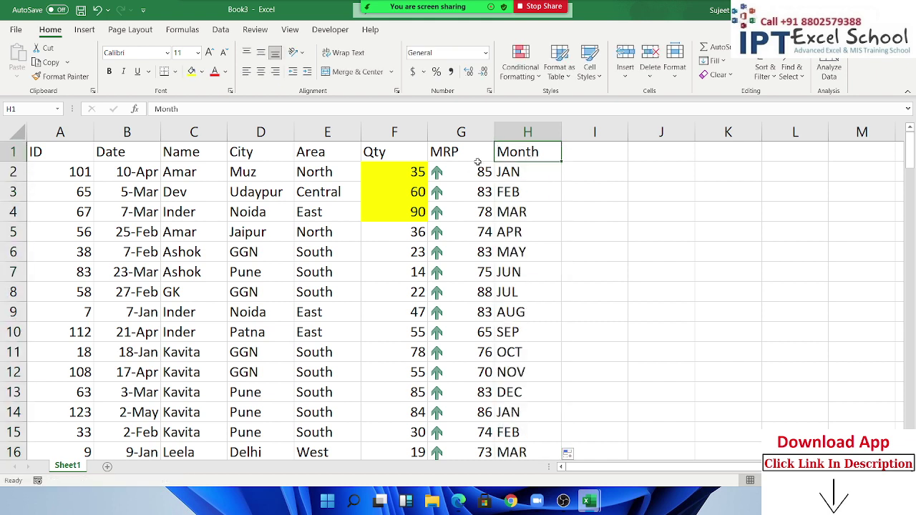
click(763, 80)
click(792, 93)
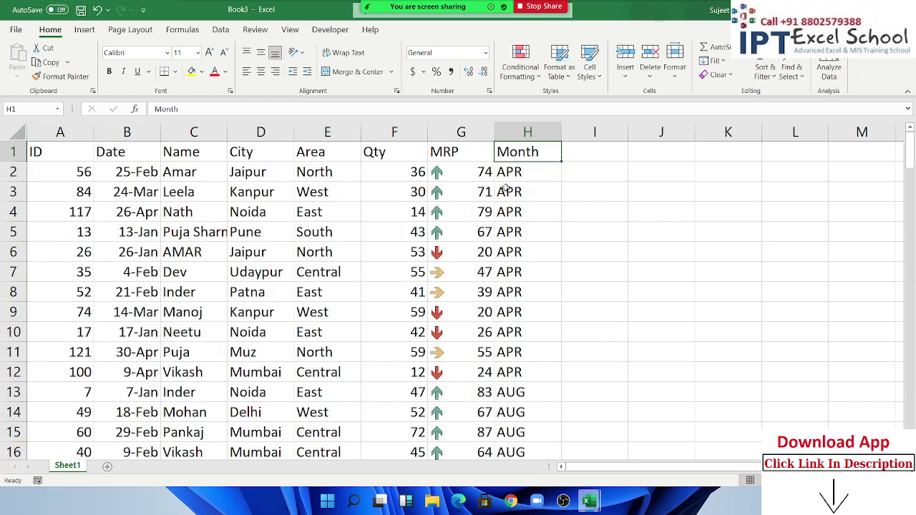
drag(519, 187, 521, 372)
scroll(515, 358, down, 6)
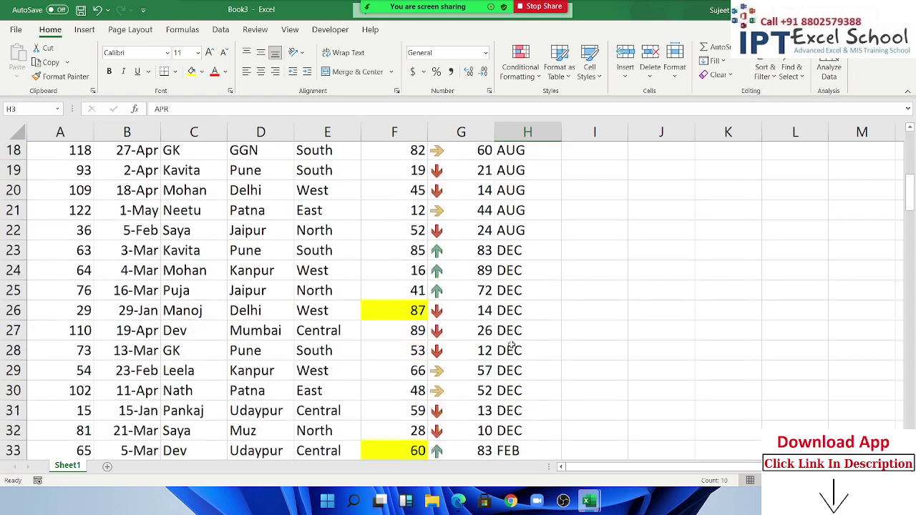
scroll(512, 342, down, 4)
scroll(512, 342, down, 2)
scroll(512, 336, up, 5)
scroll(512, 335, up, 3)
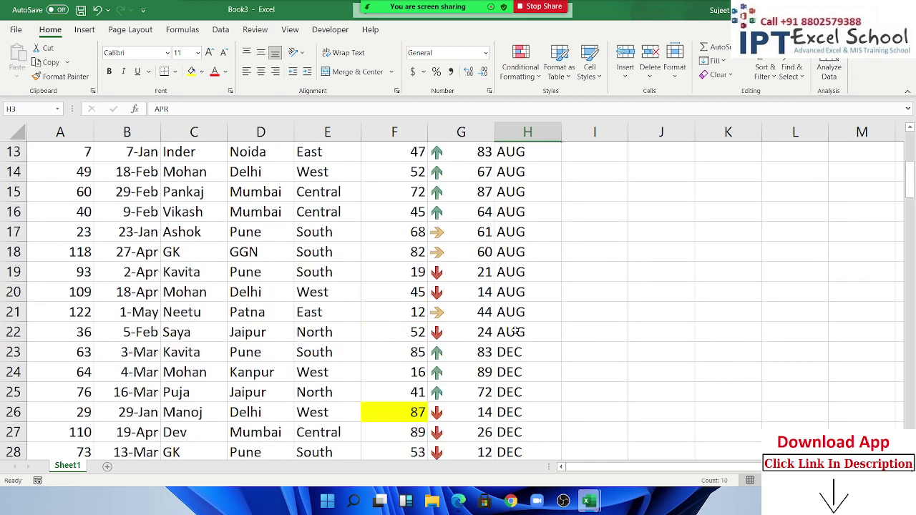
scroll(516, 331, up, 4)
Custom-sort the table by Month using the Jan–Dec custom list order
click(433, 178)
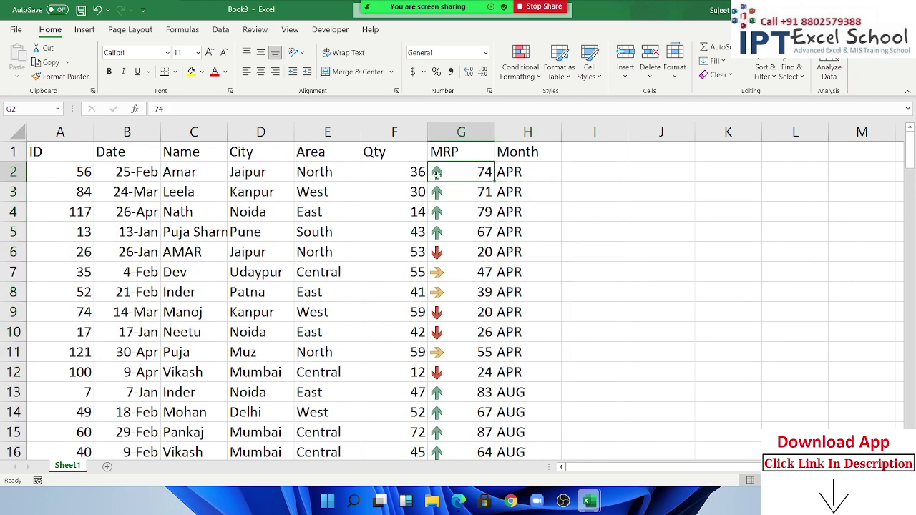
click(764, 68)
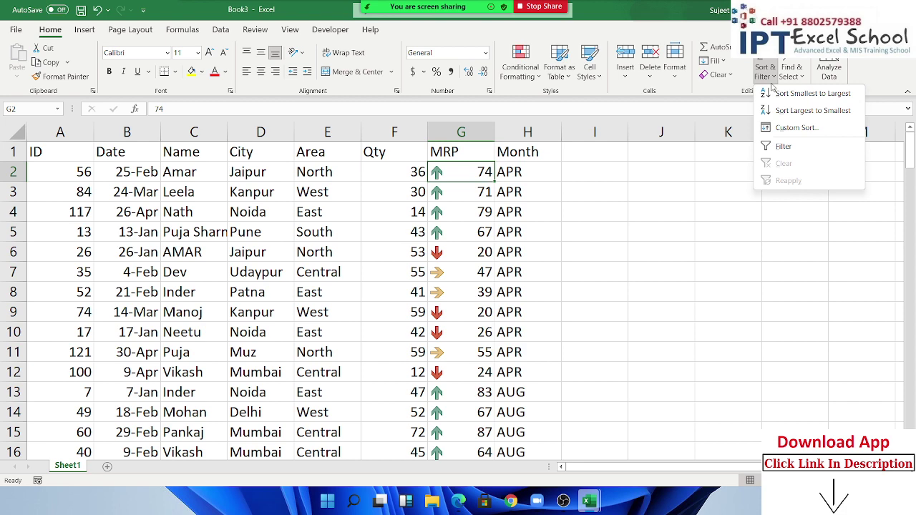
click(793, 127)
click(572, 217)
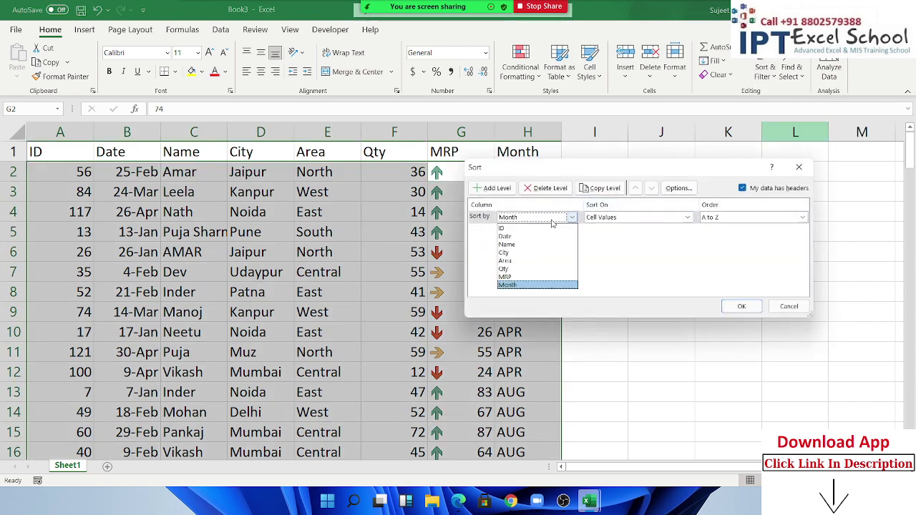
click(552, 221)
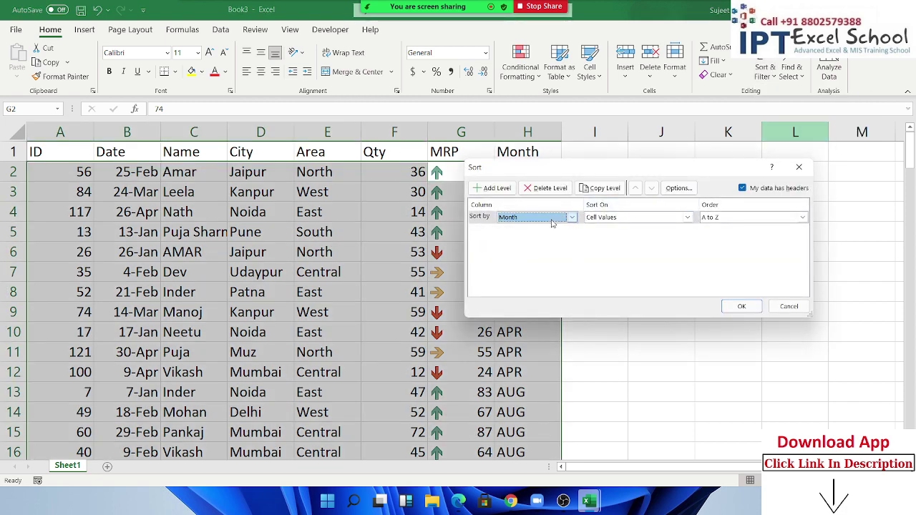
click(725, 221)
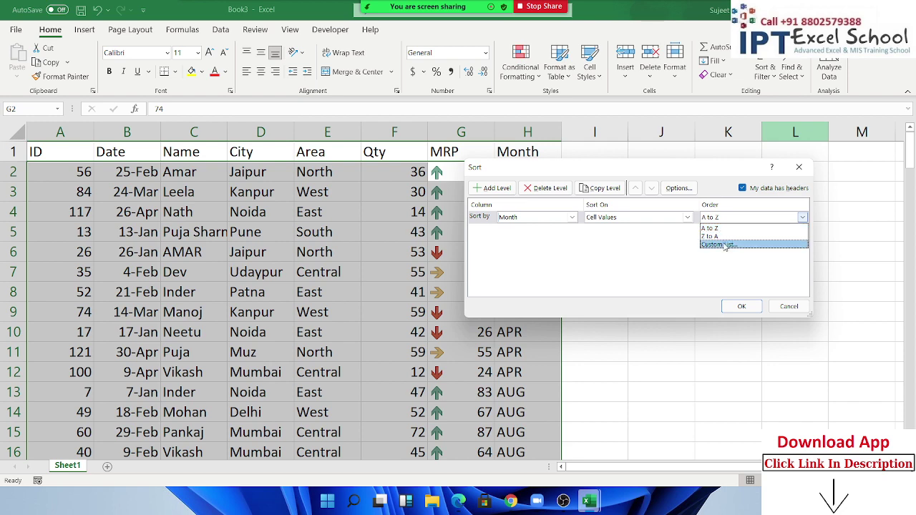
click(724, 245)
click(513, 195)
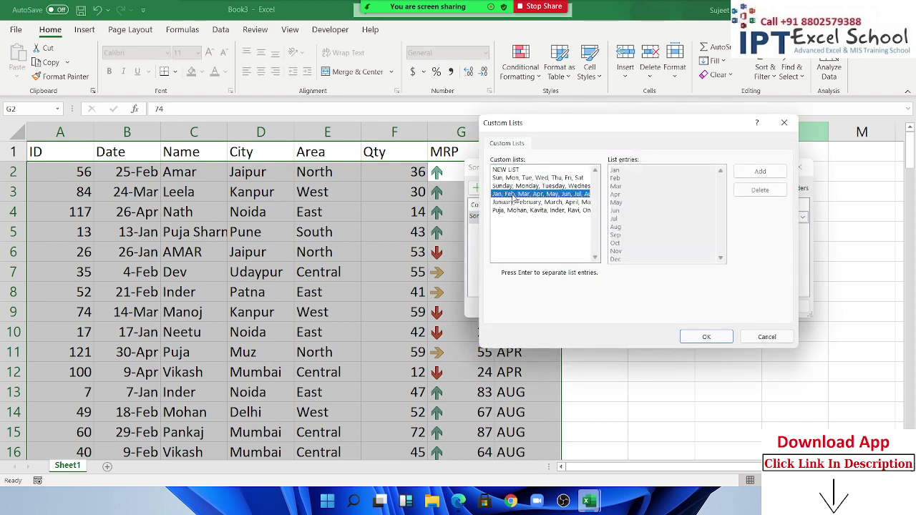
click(707, 338)
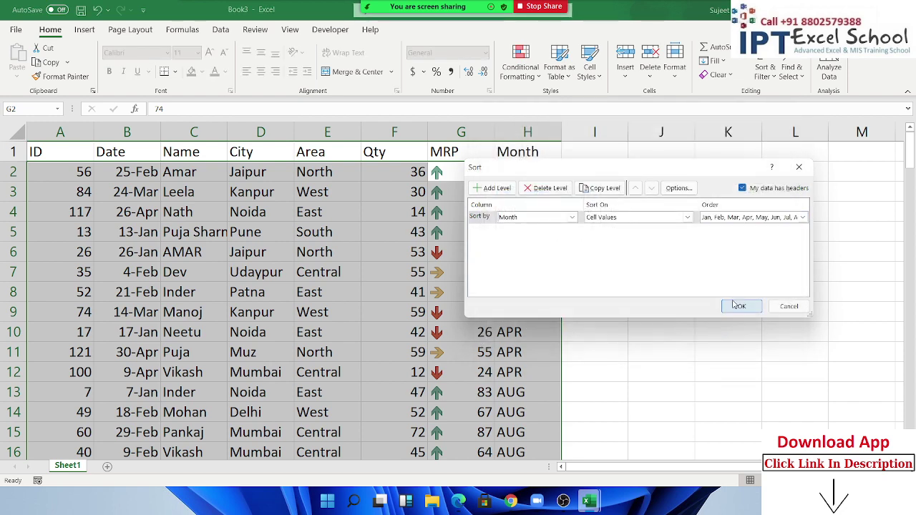
click(737, 305)
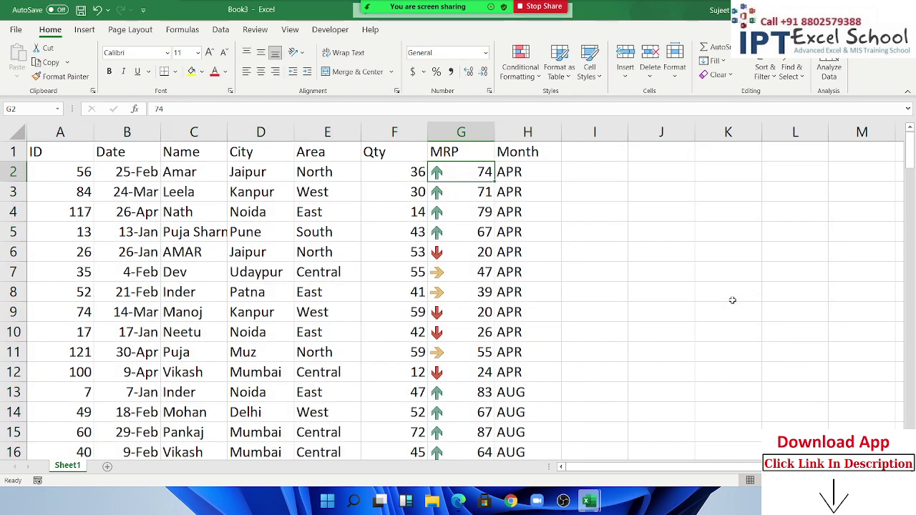
Turn off case-sensitive sorting and re-run the Month sort by the Jan–Dec list
scroll(550, 243, down, 5)
scroll(547, 245, up, 4)
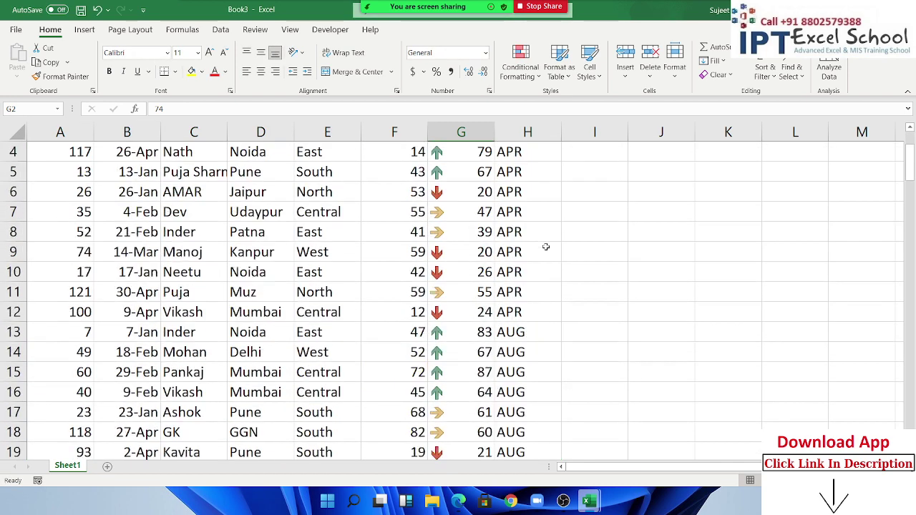
scroll(546, 247, up, 1)
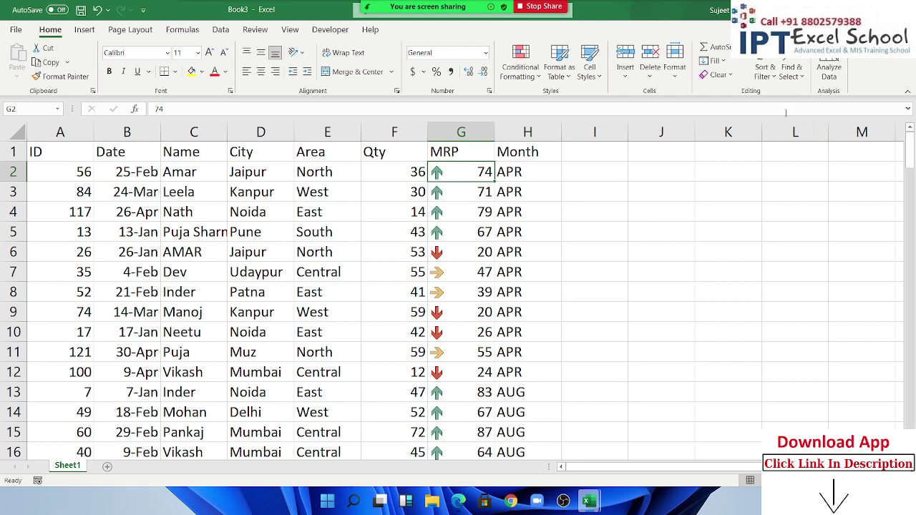
click(765, 72)
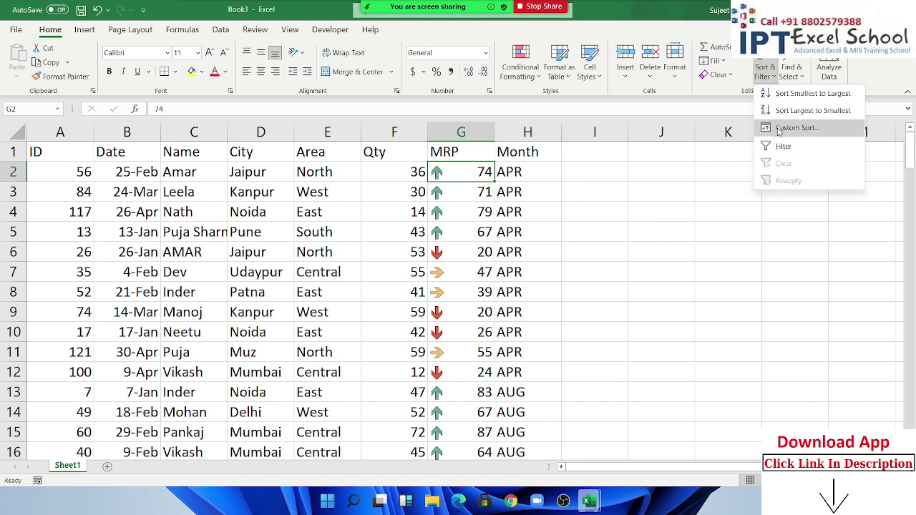
click(787, 127)
click(678, 189)
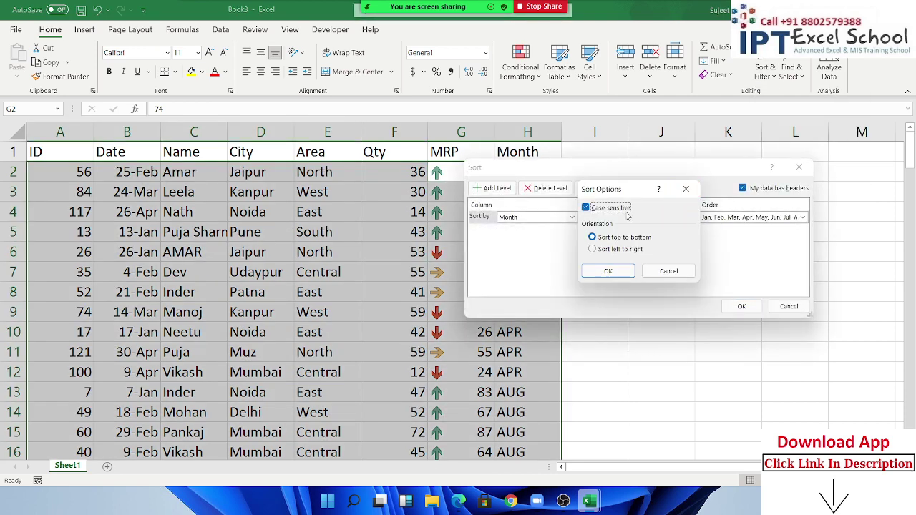
click(622, 208)
click(608, 270)
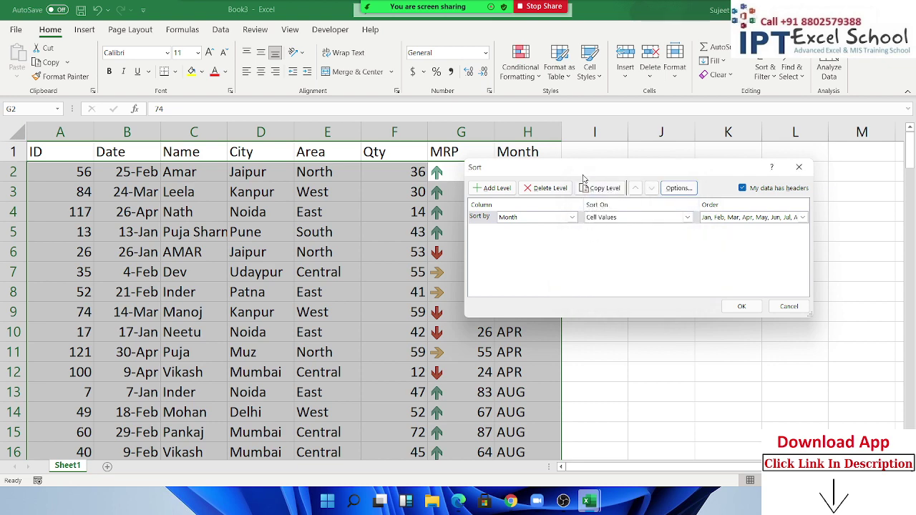
drag(583, 177, 415, 228)
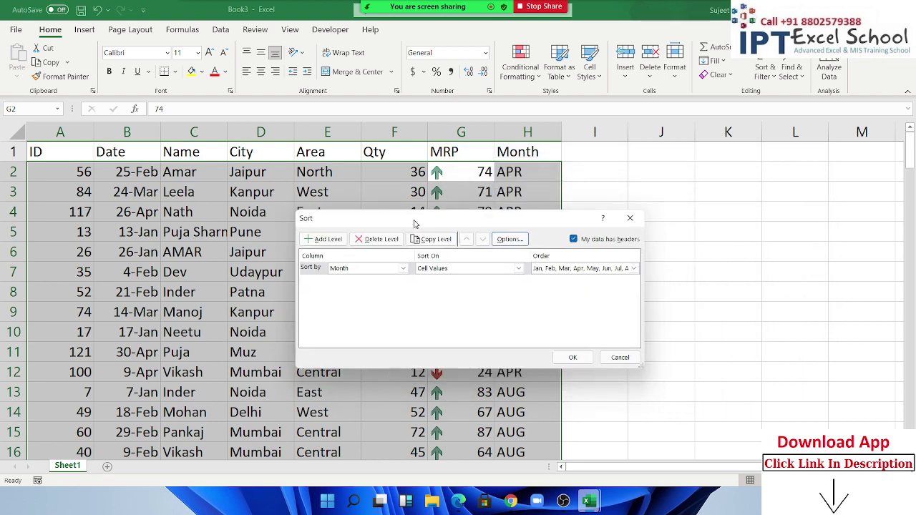
click(572, 358)
Check that the JAN rows lead the table, then select the Name header cell C1
click(516, 171)
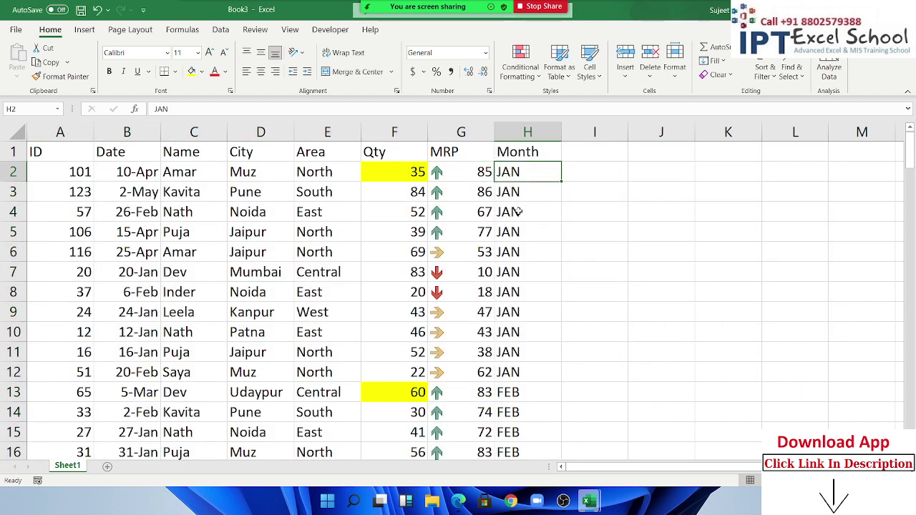
shift+click(518, 279)
scroll(516, 287, down, 5)
scroll(516, 287, down, 7)
scroll(516, 292, down, 9)
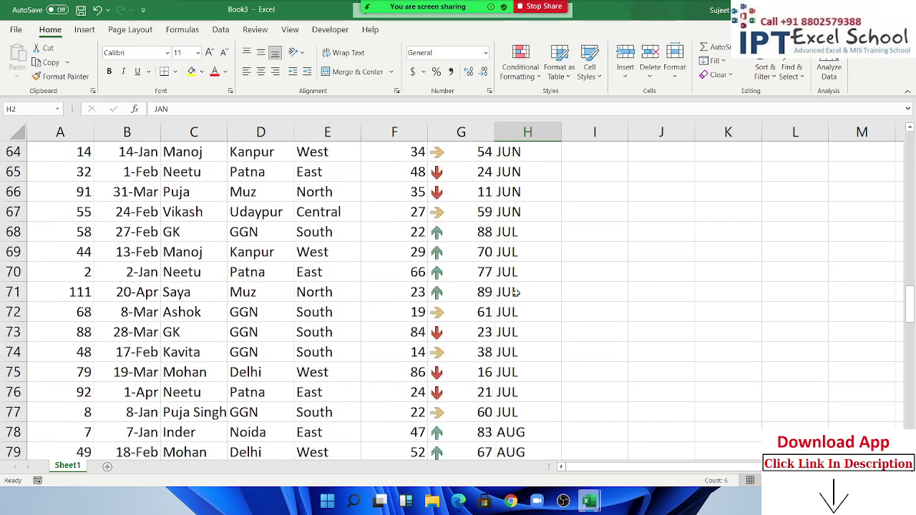
scroll(515, 292, down, 6)
scroll(516, 292, down, 6)
scroll(516, 292, up, 7)
scroll(516, 292, up, 7)
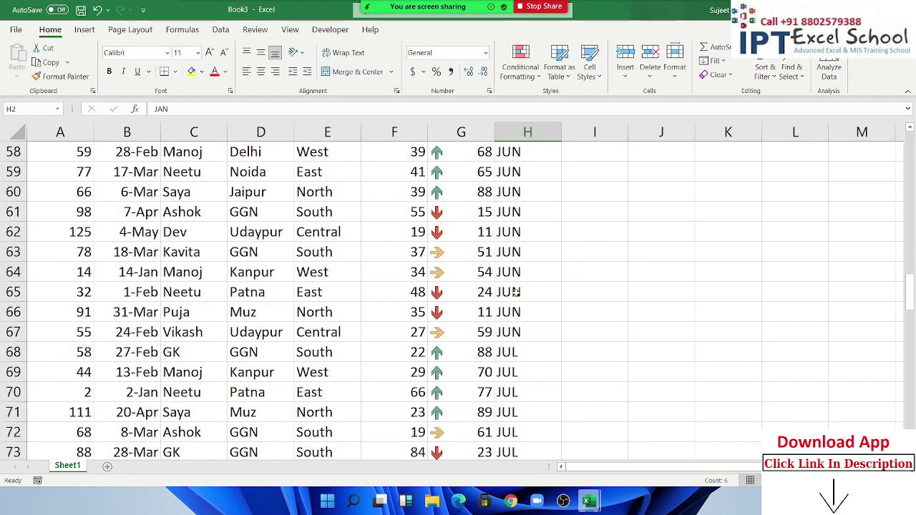
scroll(516, 292, up, 14)
scroll(516, 292, up, 5)
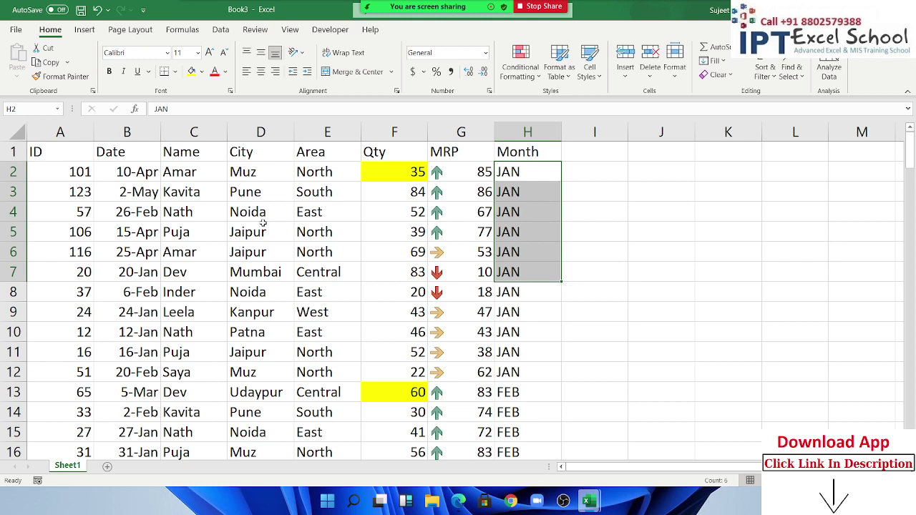
click(244, 232)
click(515, 198)
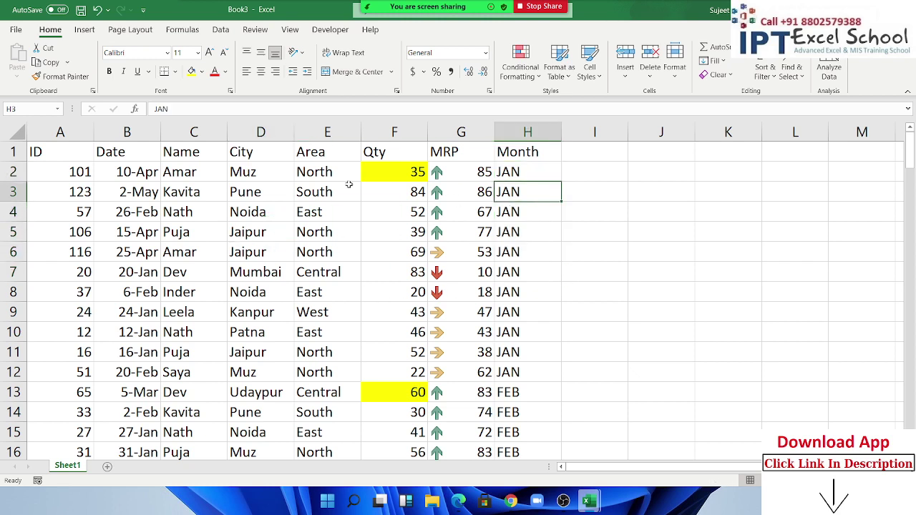
click(169, 176)
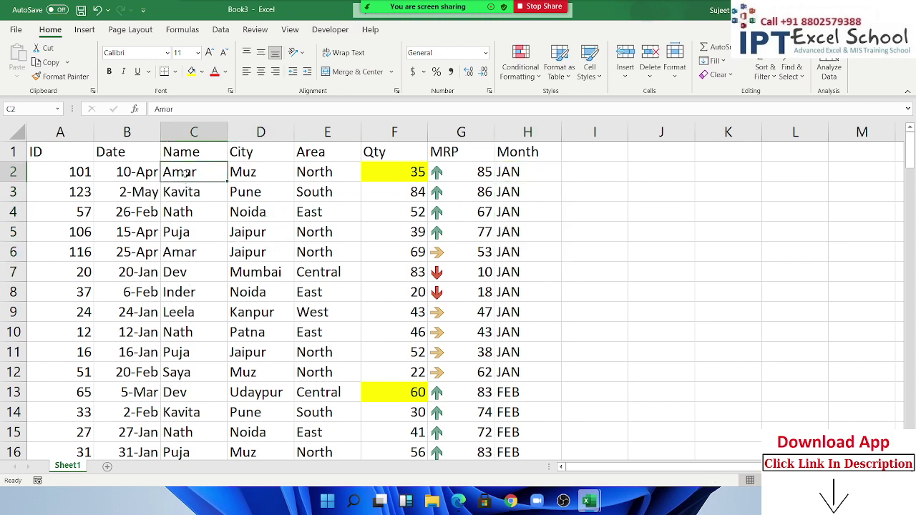
click(184, 155)
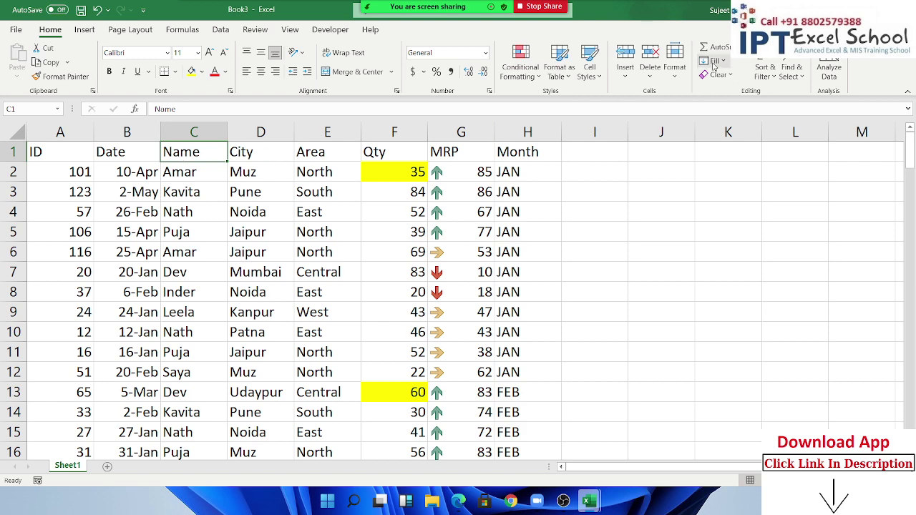
Re-sort by Month with the Puja, Mohan, Kavita custom list, leaving months alphabetical with APR first
click(764, 72)
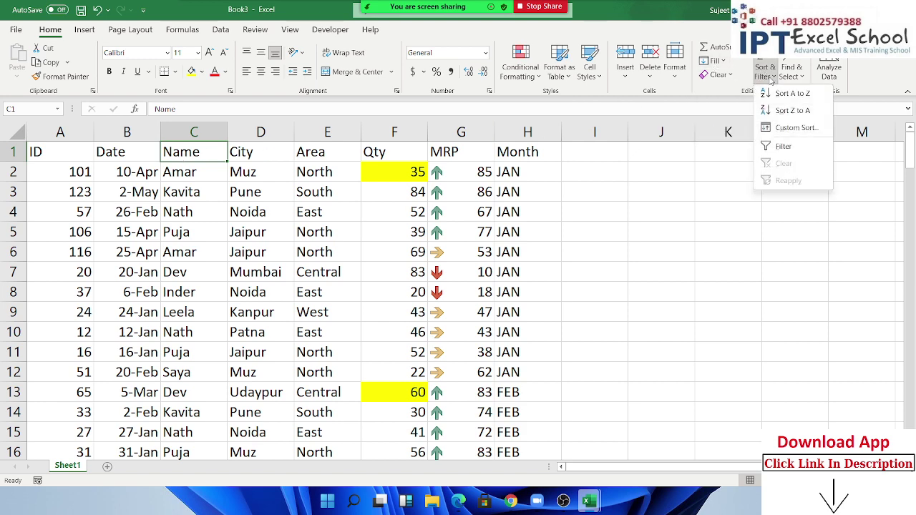
click(791, 127)
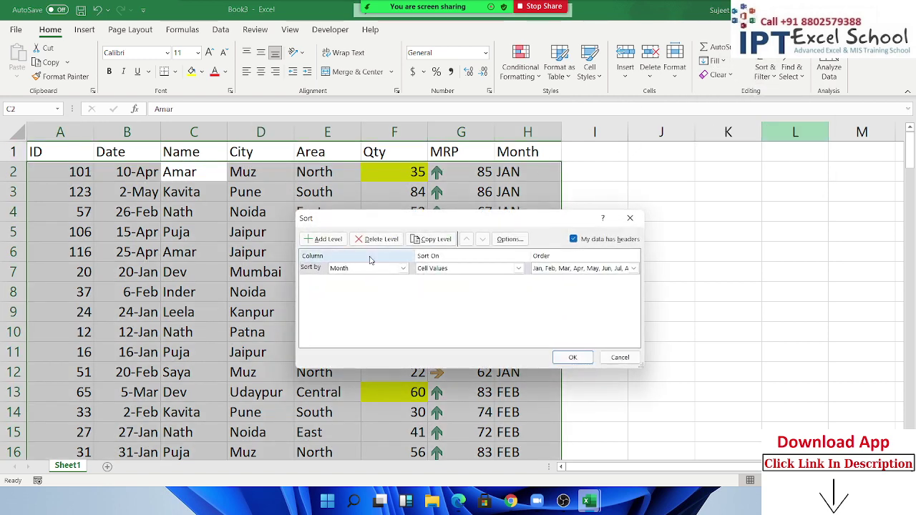
click(565, 269)
click(572, 309)
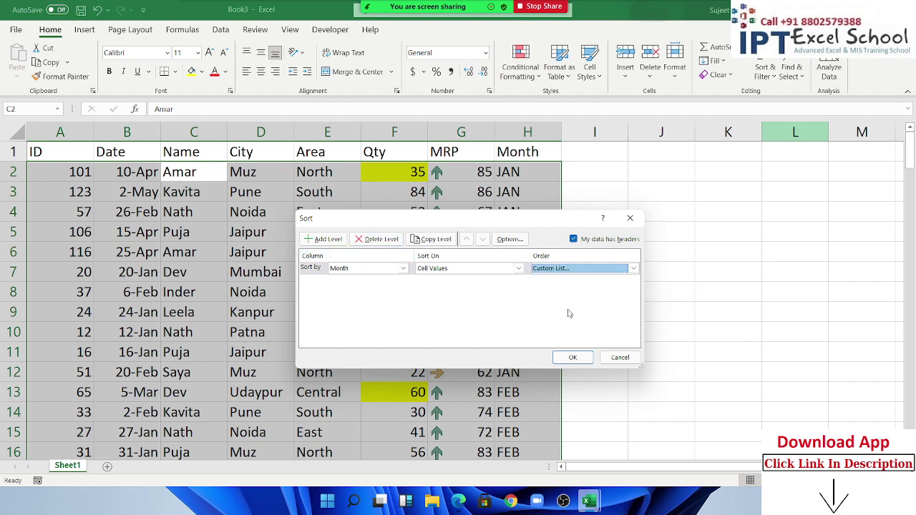
click(351, 262)
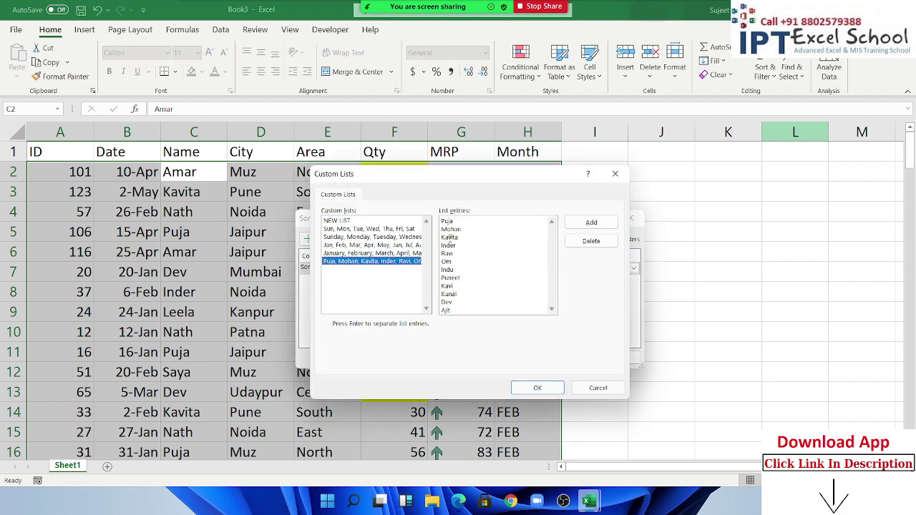
drag(459, 223, 477, 337)
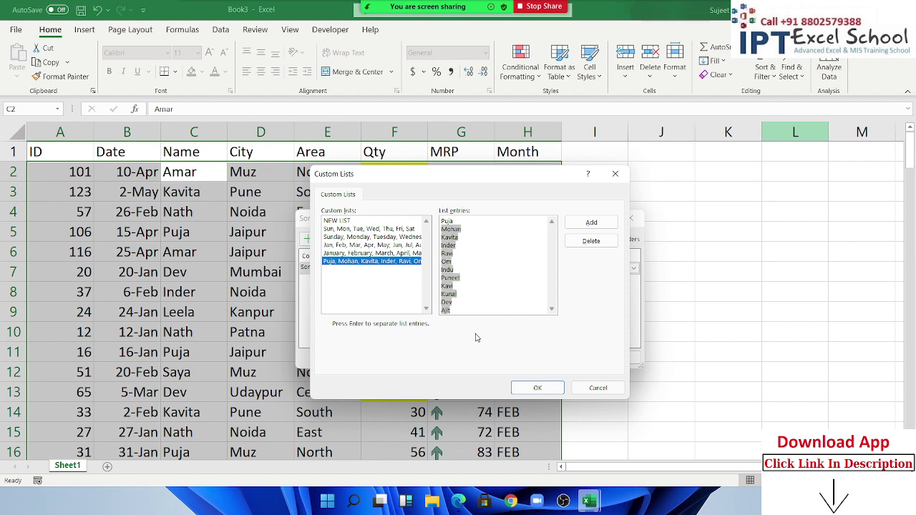
click(537, 388)
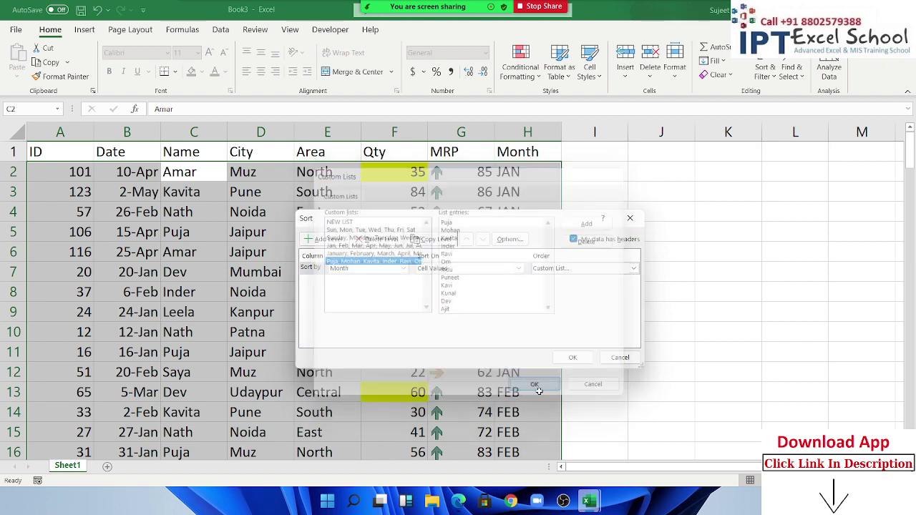
click(571, 356)
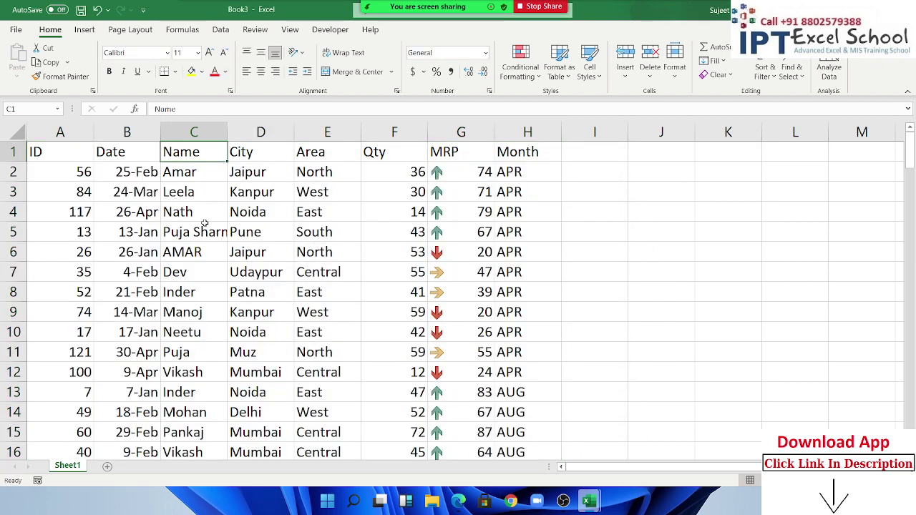
scroll(205, 223, down, 6)
Sort the table by the Name column using the Puja, Mohan, Kavita custom list
scroll(204, 223, up, 6)
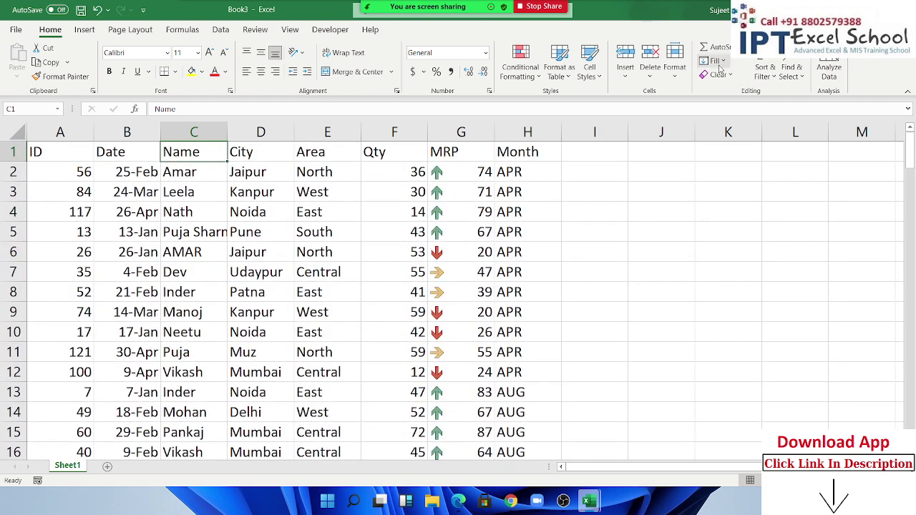
click(764, 71)
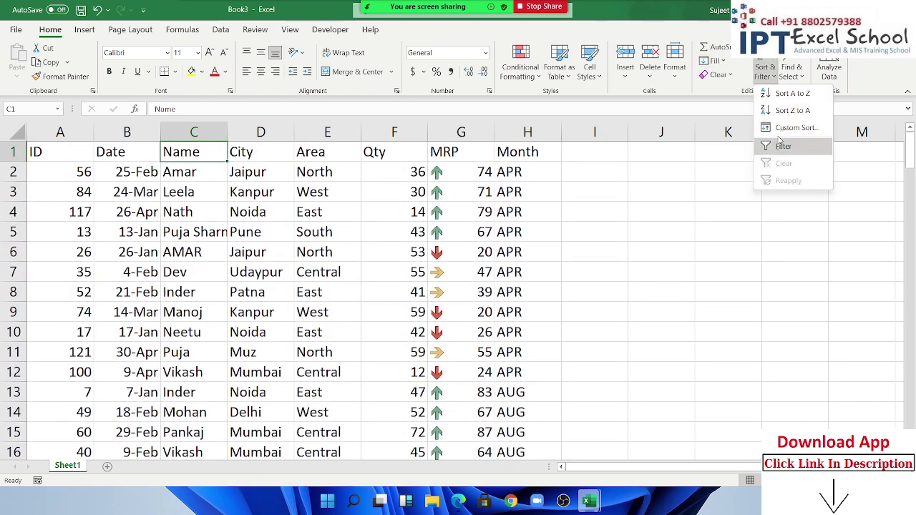
click(795, 127)
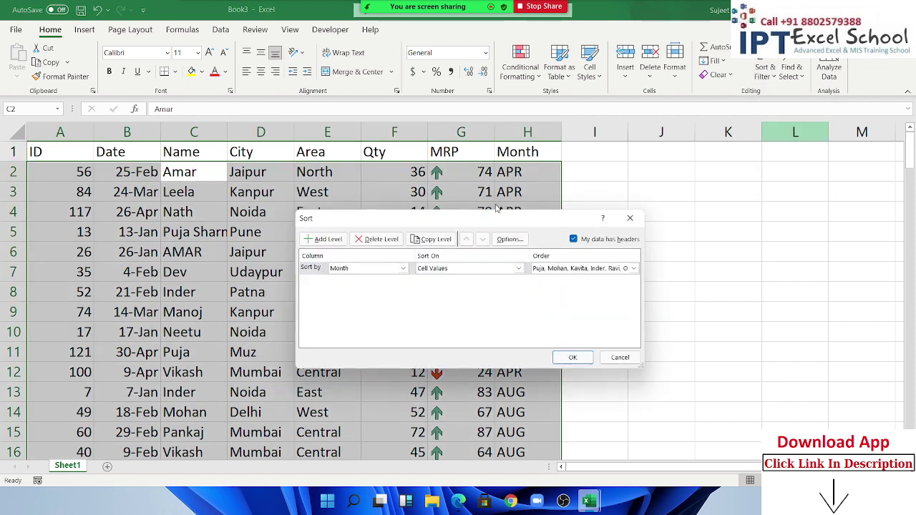
click(383, 271)
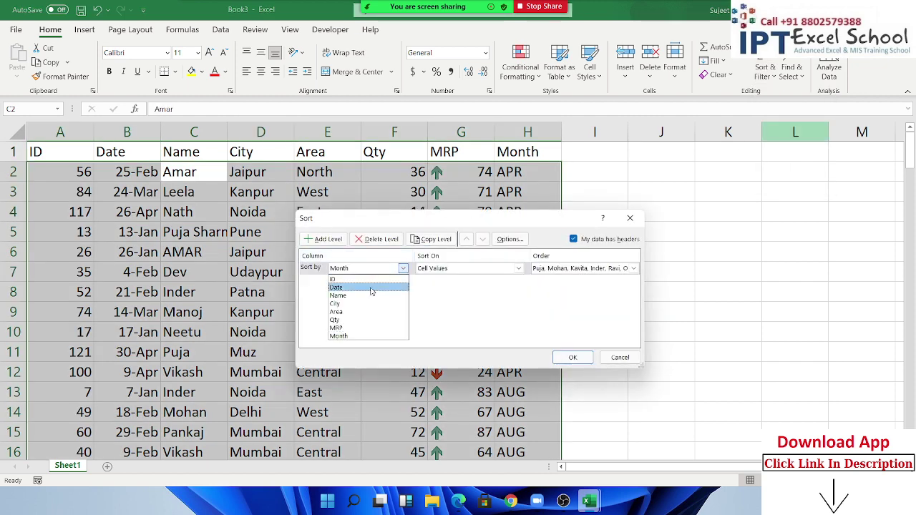
click(372, 295)
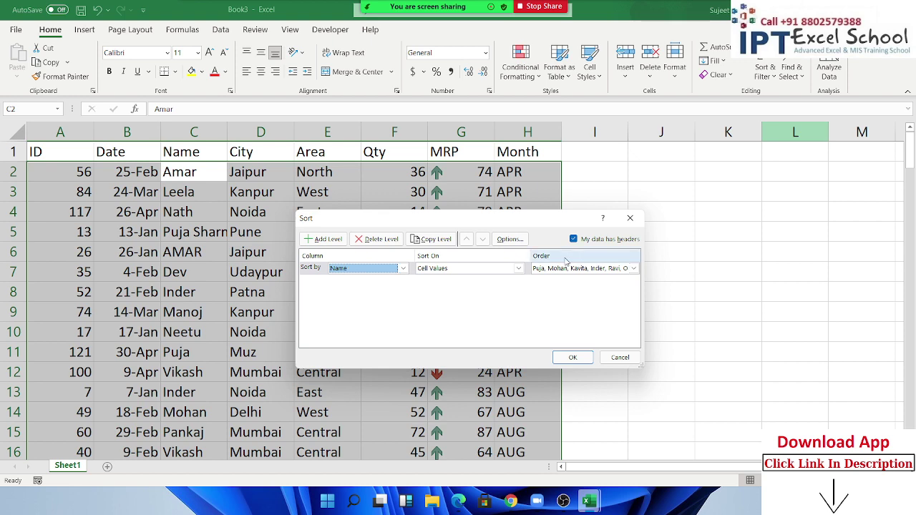
click(633, 267)
click(554, 317)
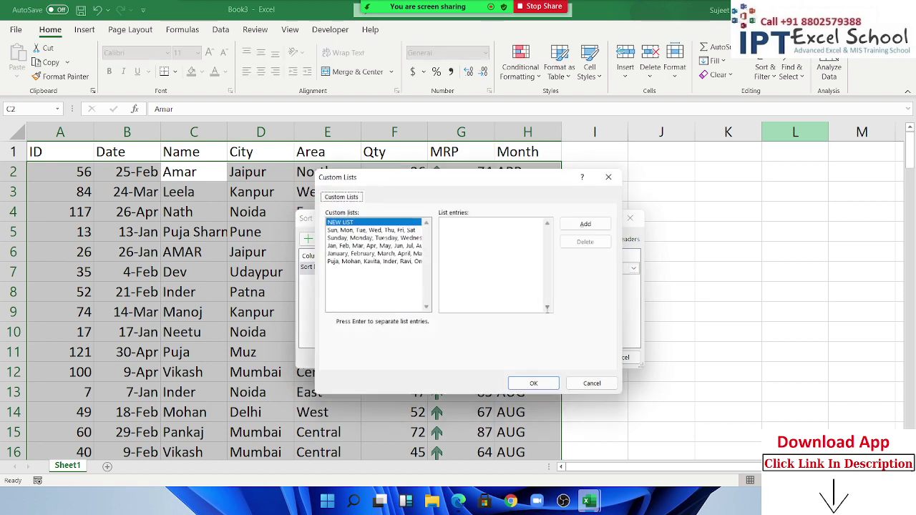
click(358, 261)
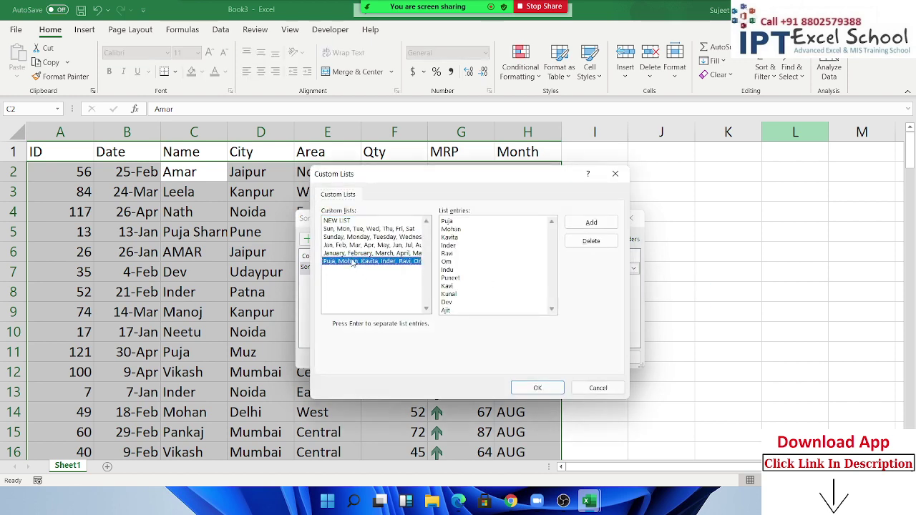
click(538, 388)
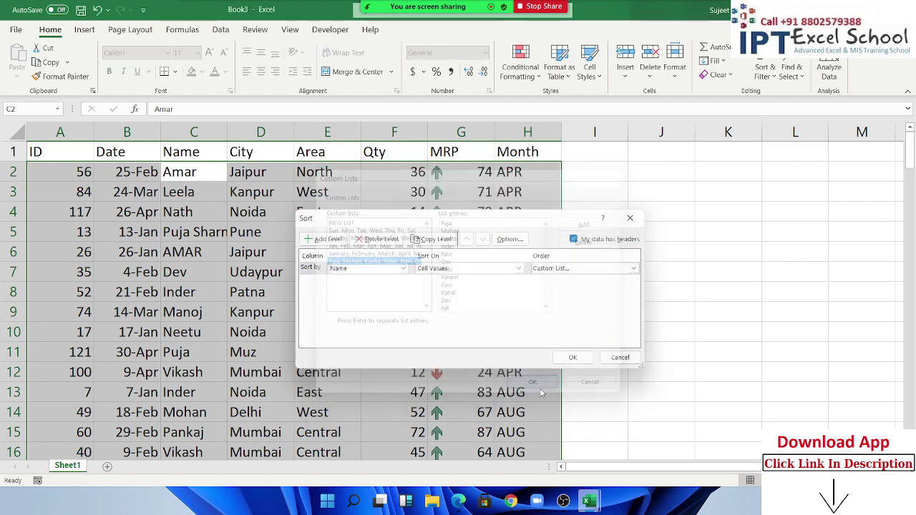
click(570, 357)
Check the grouped Puja rows followed by the Mohan rows
drag(190, 193, 193, 275)
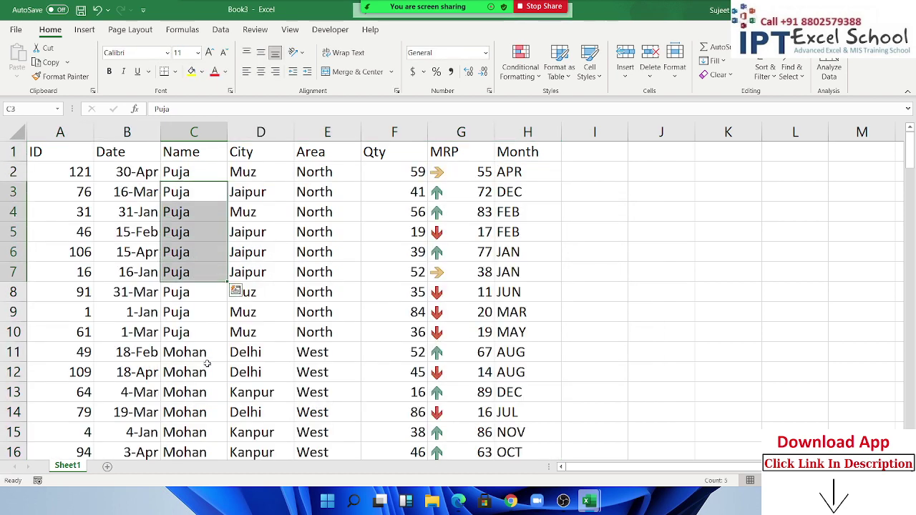
drag(207, 364, 211, 397)
click(211, 206)
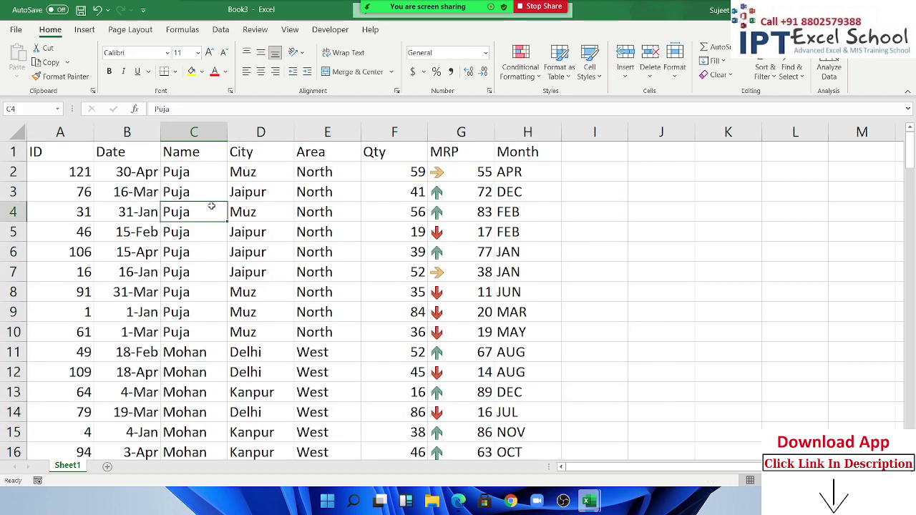
click(264, 178)
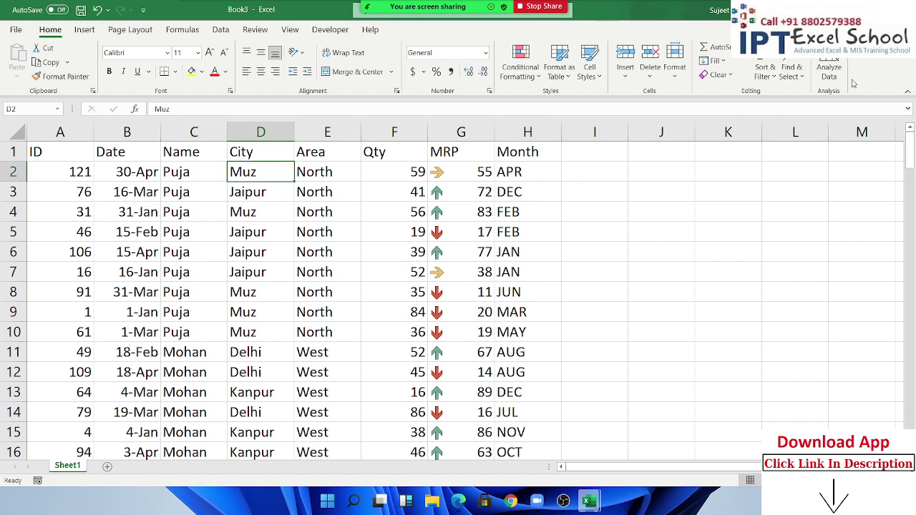
click(764, 72)
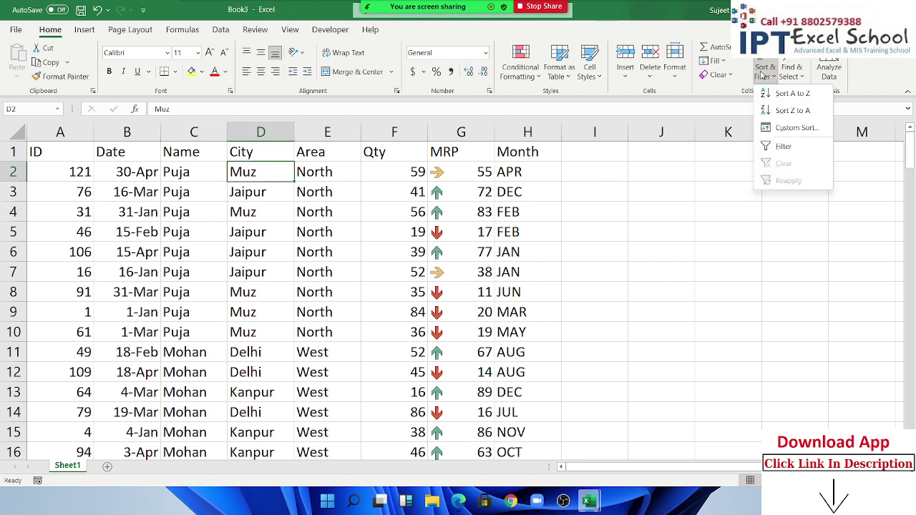
click(795, 127)
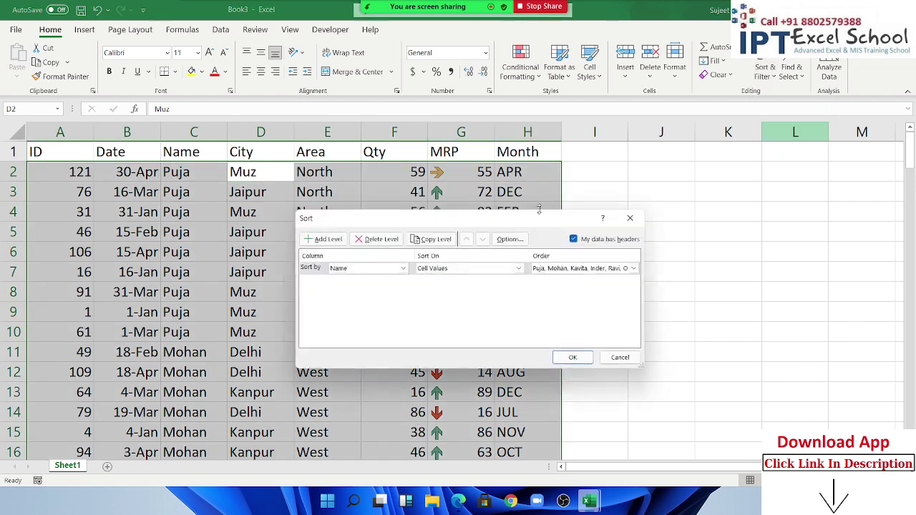
click(554, 269)
click(557, 312)
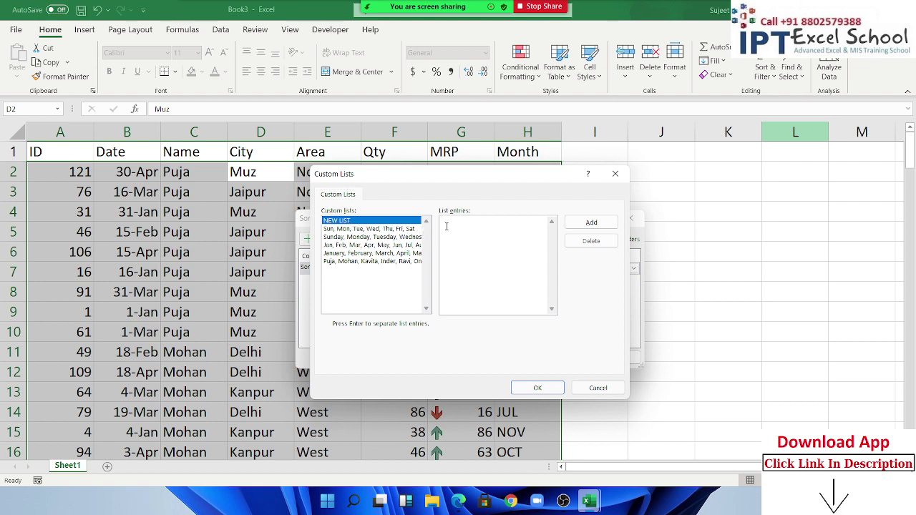
click(446, 226)
drag(490, 239, 384, 196)
key(Delete)
click(599, 388)
click(620, 358)
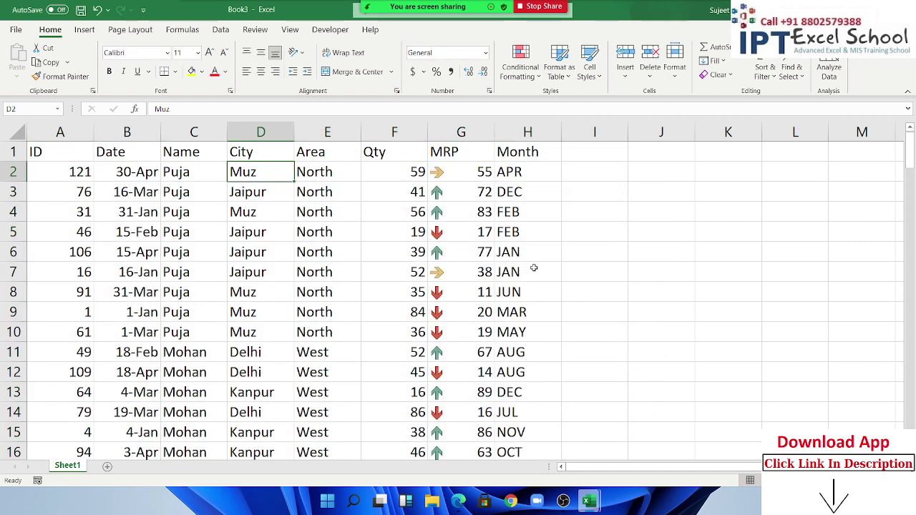
Clear the conditional formatting rules from the selected MRP column, removing its arrow icons
click(520, 186)
scroll(382, 212, down, 3)
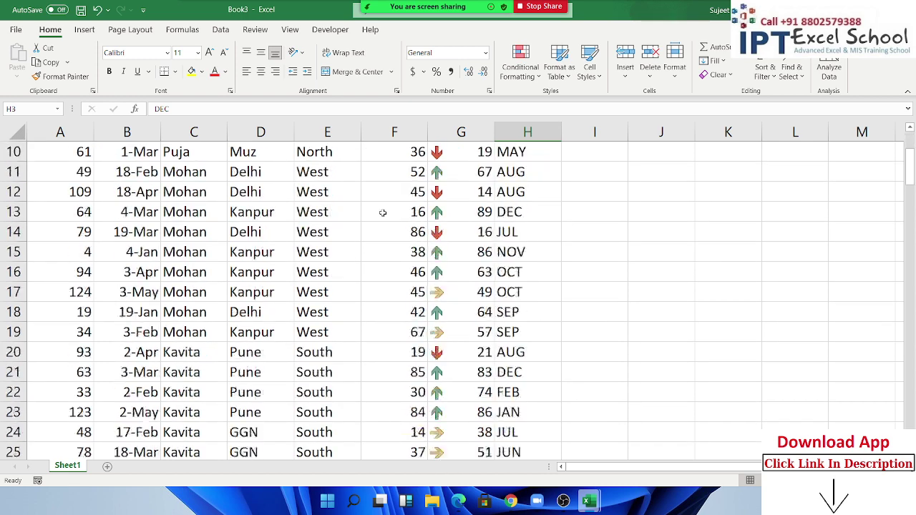
scroll(383, 213, down, 3)
scroll(382, 213, up, 4)
scroll(383, 213, up, 2)
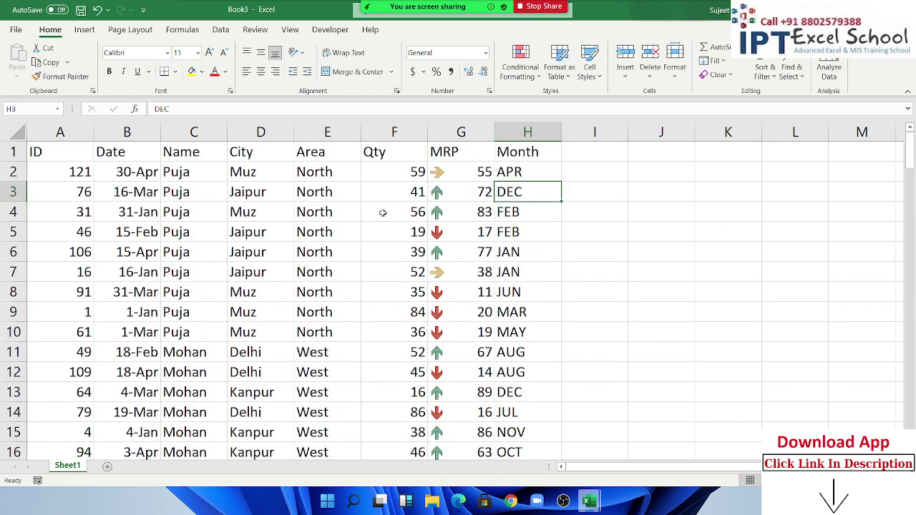
click(461, 131)
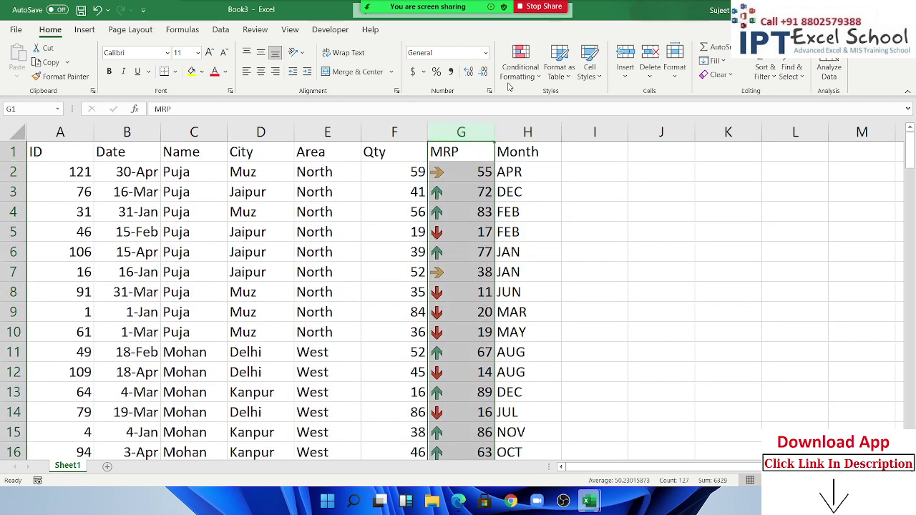
click(520, 63)
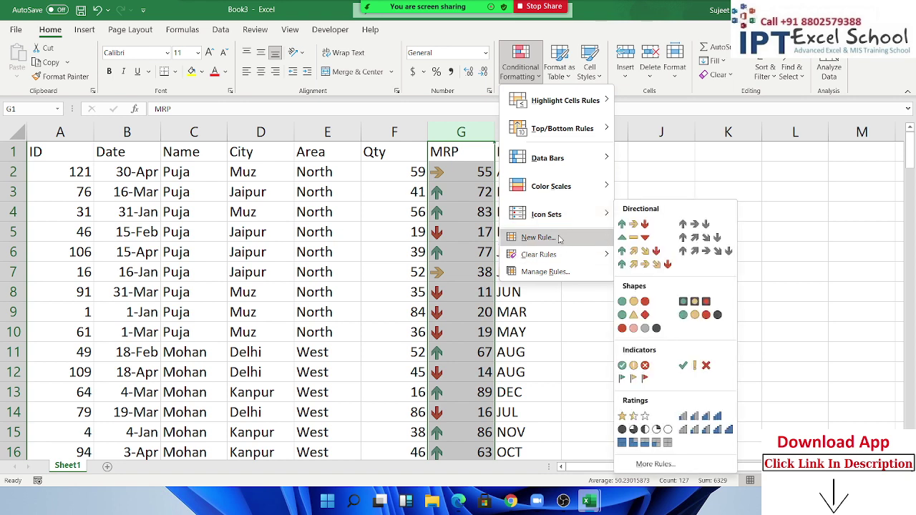
click(639, 275)
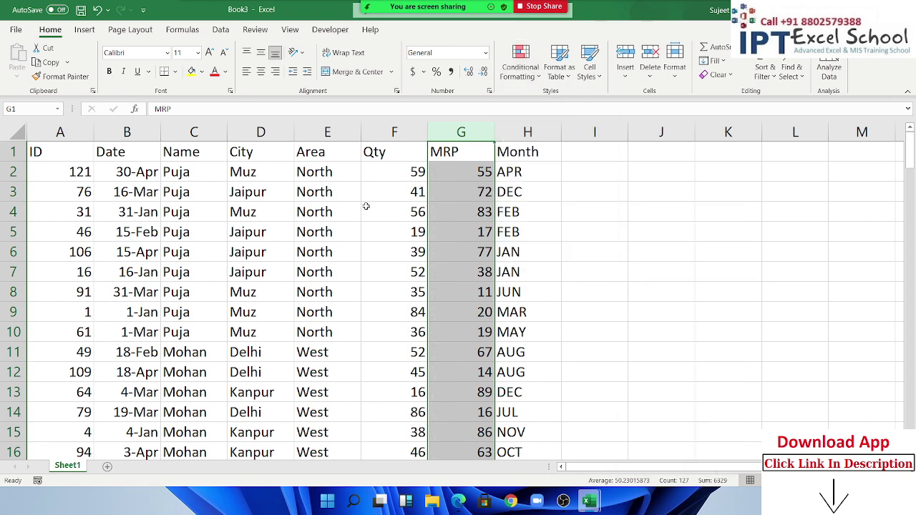
click(299, 193)
click(167, 192)
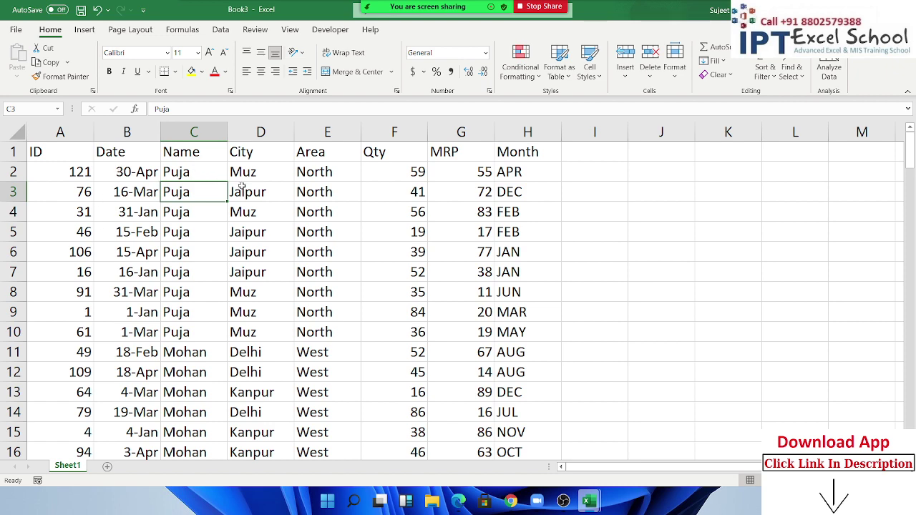
Add a new worksheet and enter Name in A1 and Sales in A2
click(107, 466)
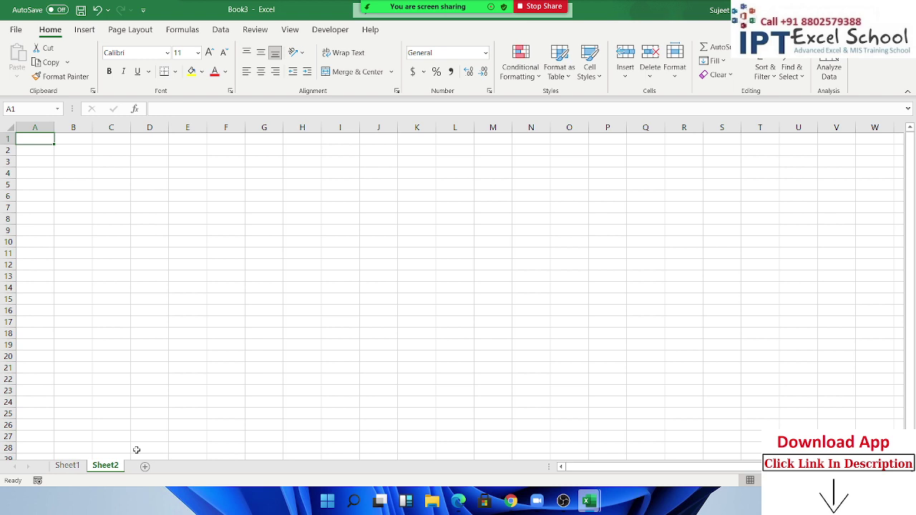
text(Name)
key(Return)
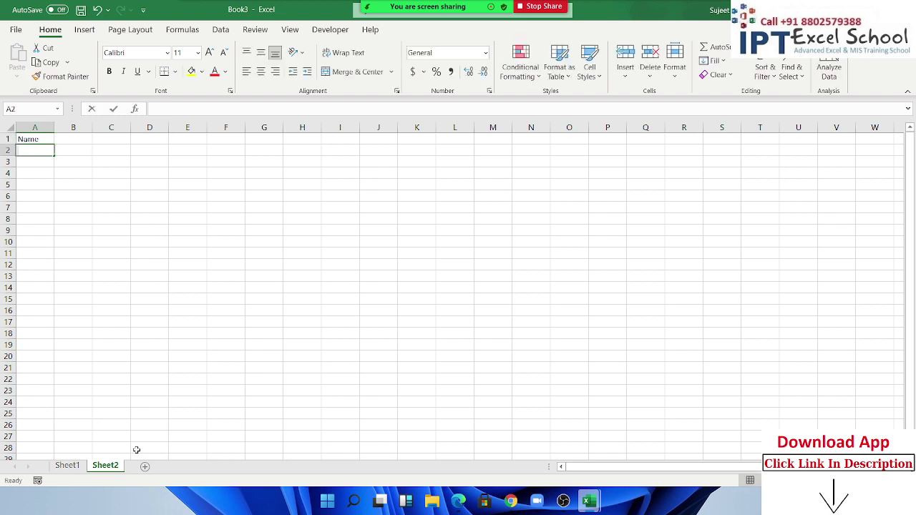
text(Mon)
key(Return)
key(Up)
key(Up)
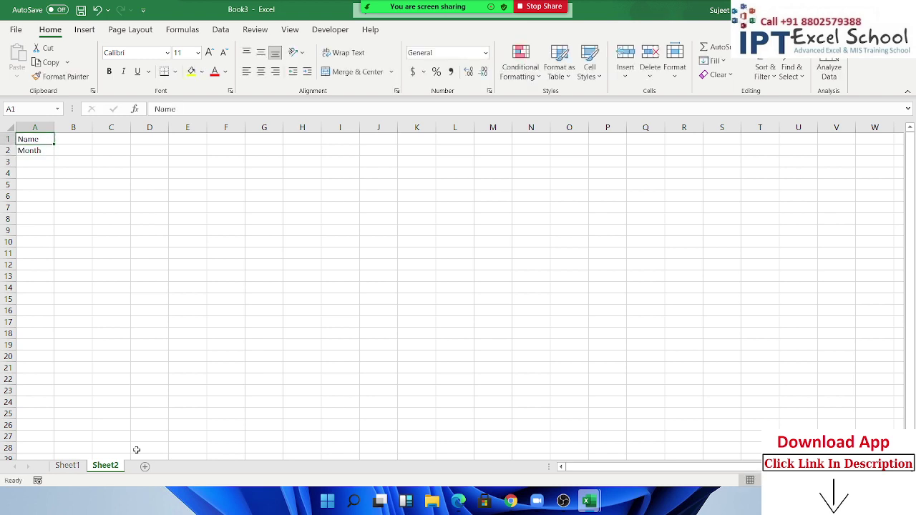
key(Right)
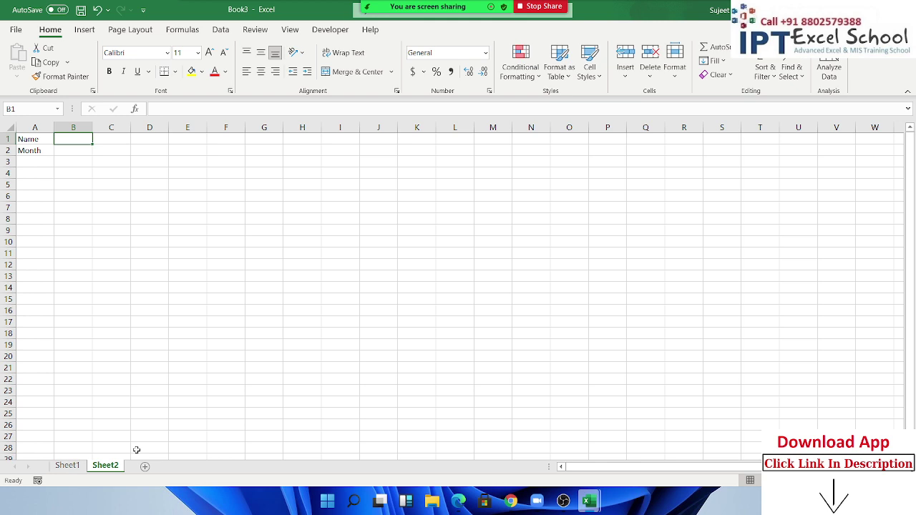
key(Left)
key(Down)
key(Delete)
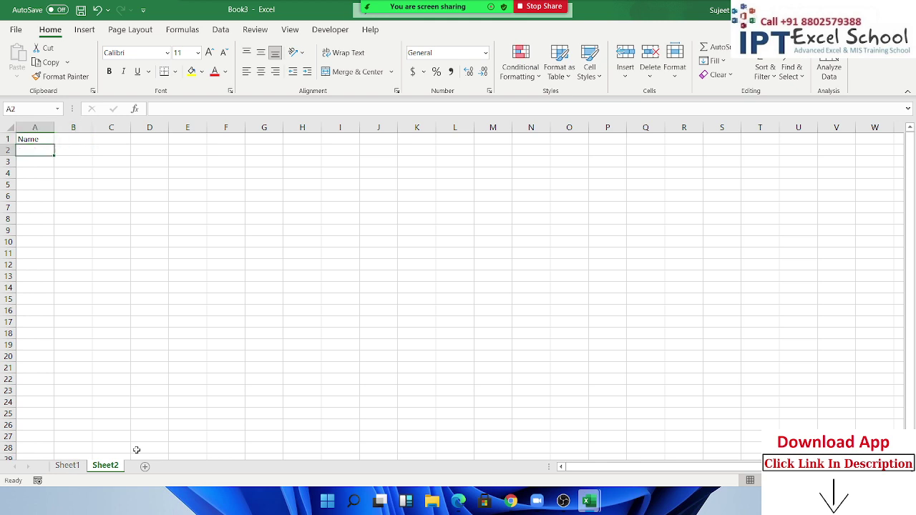
text(Sales)
key(Return)
Change the A1 label to Month, keeping Sales in A2
key(Up)
key(Up)
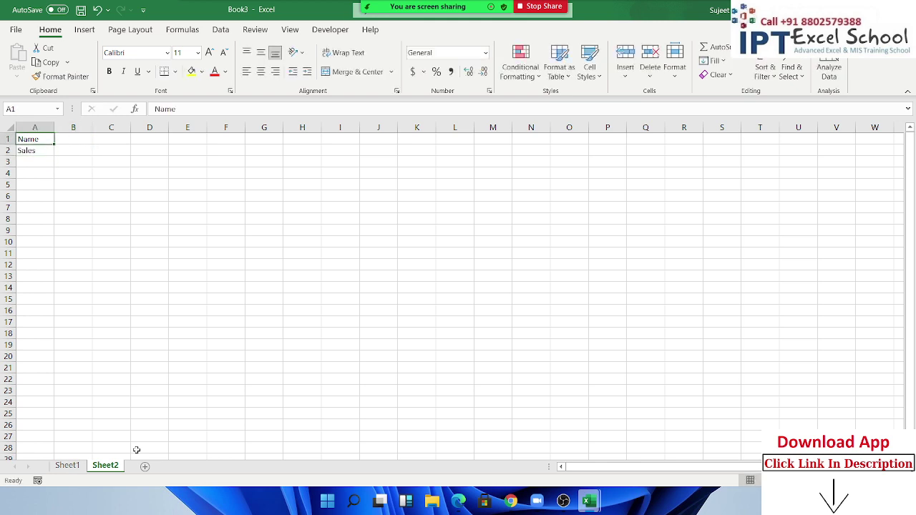
text(Month)
key(Escape)
text(Mon)
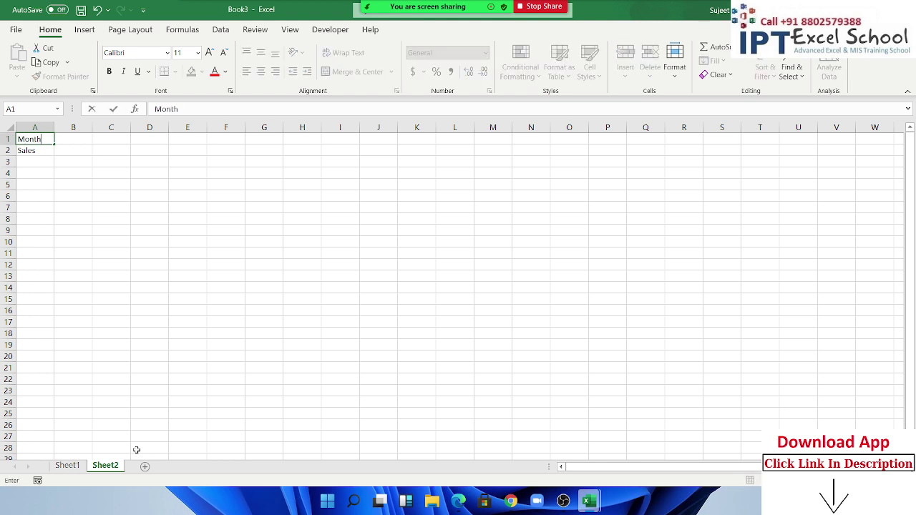
key(Return)
key(Right)
key(Up)
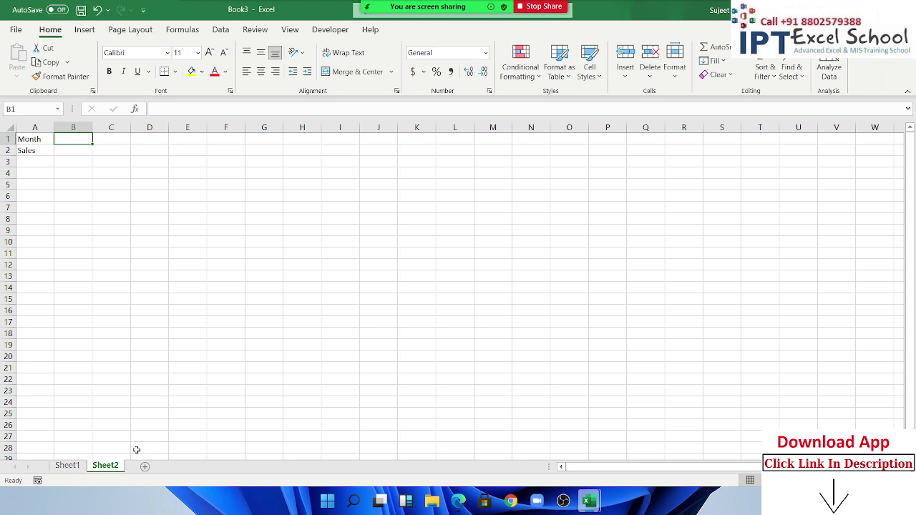
Enter JAN in B1 and extend the month series across row 1 to SEP
text(JAN)
click(94, 242)
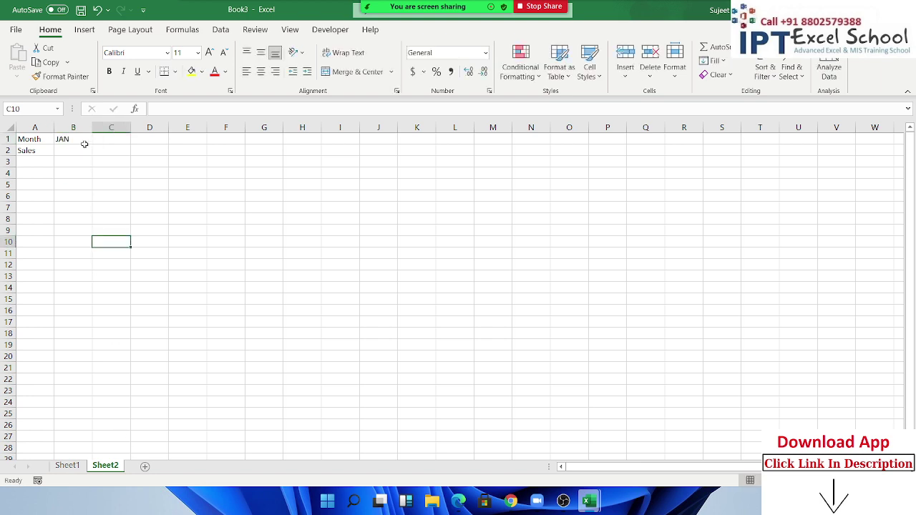
click(84, 142)
drag(93, 146, 375, 146)
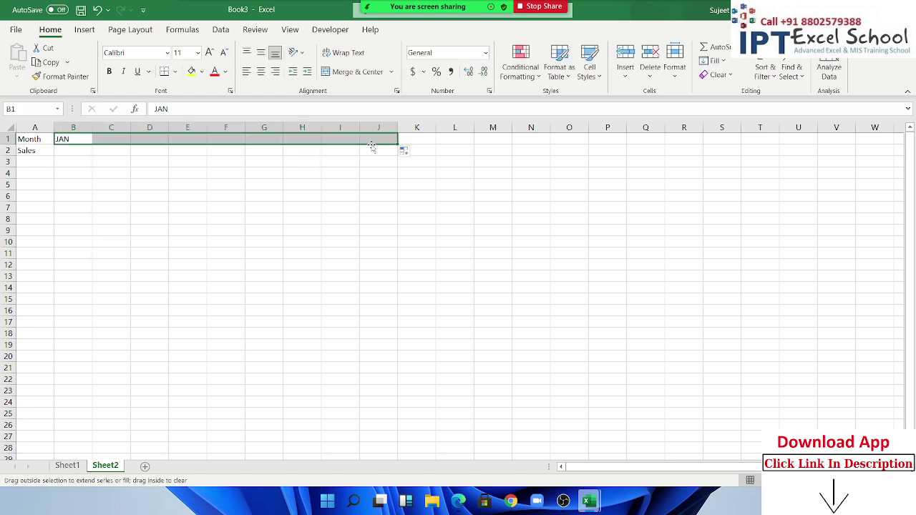
Enter JAN–SEP sales in row 2 (FEB onward: 96, 36, 52, 45, 25, 65, 85, 36), then select B1:J2
click(82, 150)
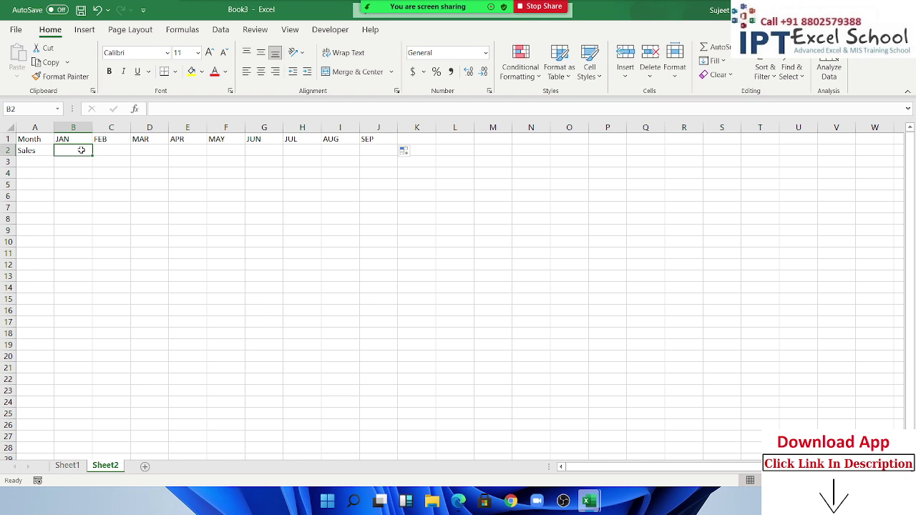
text(30)
key(Tab)
text(9)
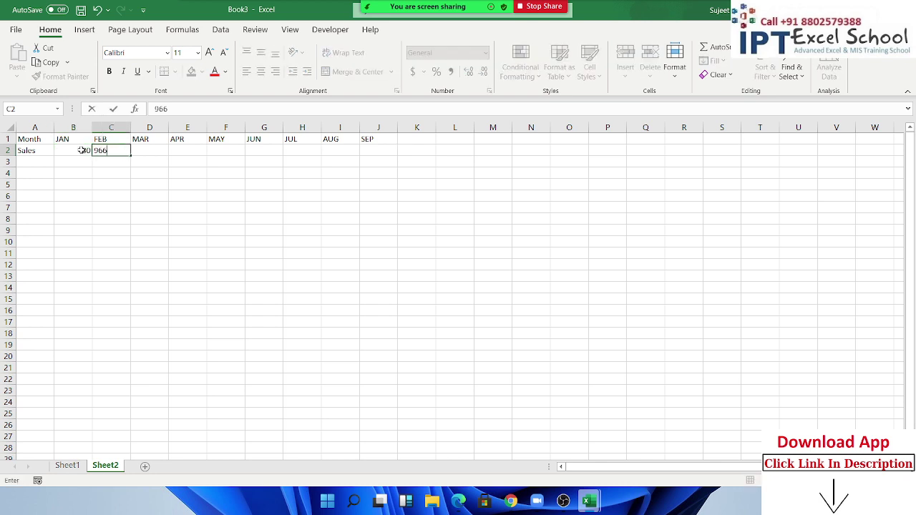
key(Tab)
text(3)
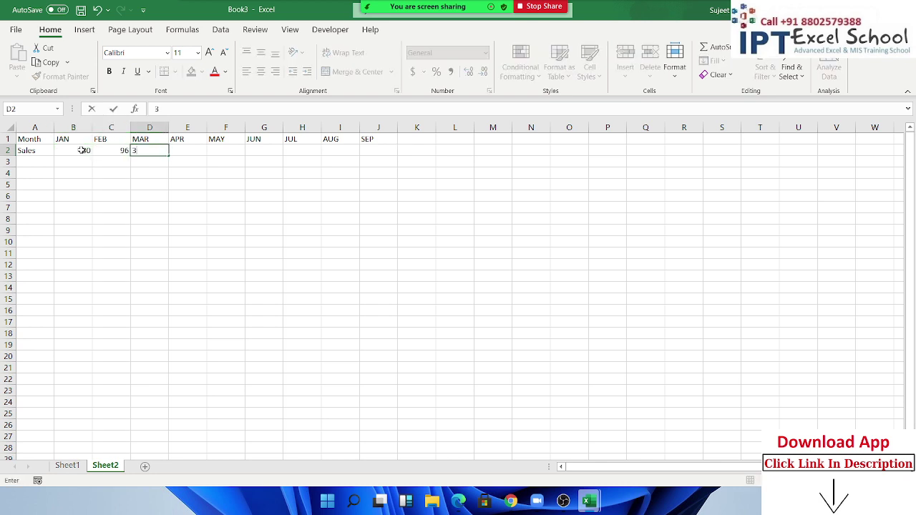
text(6)
key(Tab)
text(52)
key(Tab)
text(45)
key(Tab)
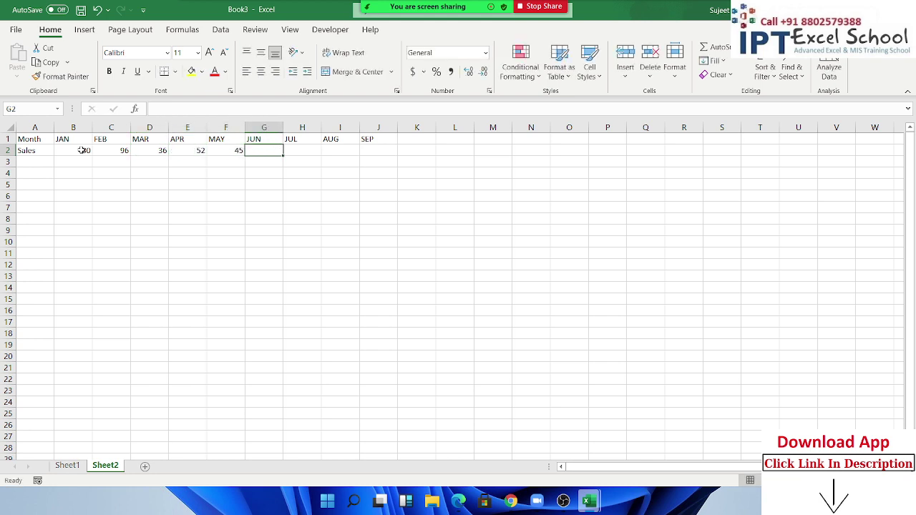
text(25)
key(Tab)
text(65)
key(Tab)
text(85)
key(Tab)
text(3)
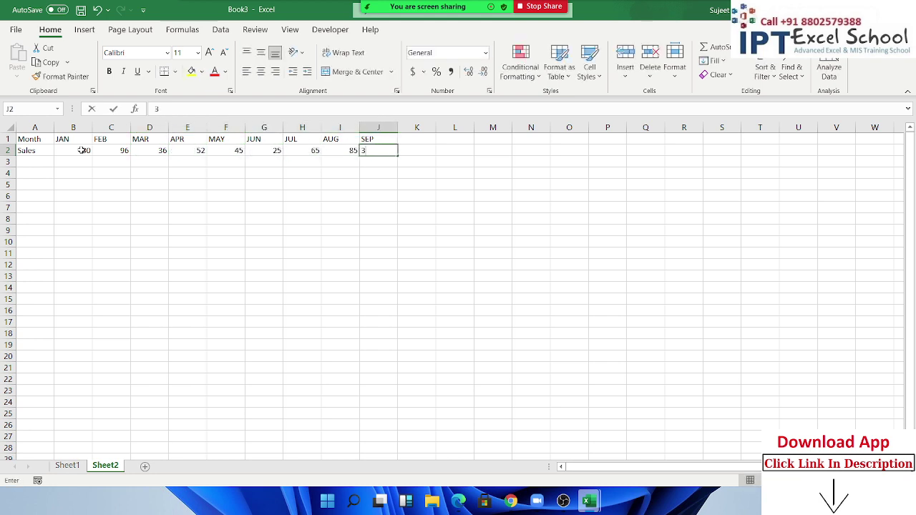
text(6)
key(Return)
drag(82, 136, 375, 145)
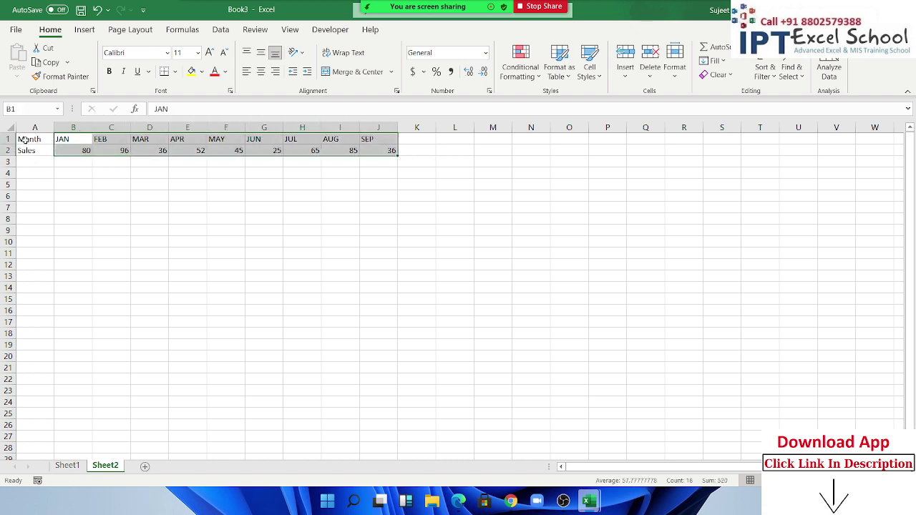
Custom-sort the columns left to right by Row 2 Sales, smallest to largest
click(764, 68)
click(785, 128)
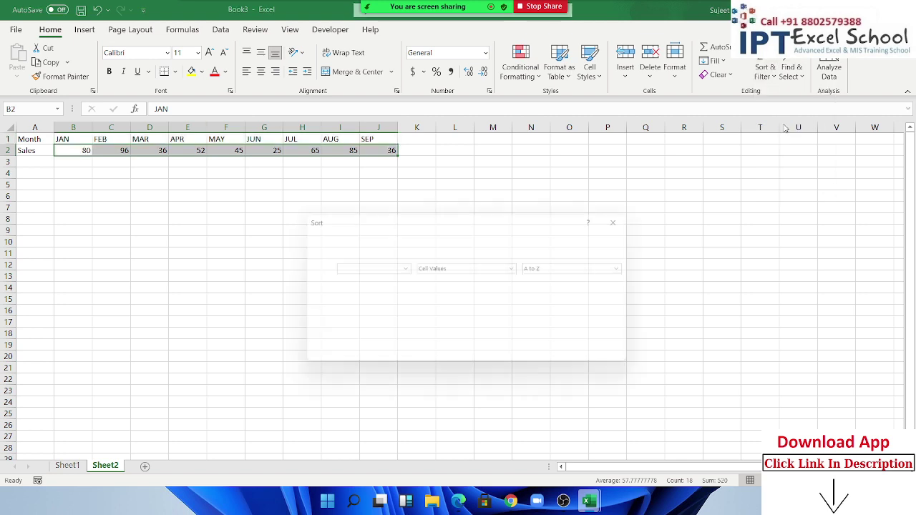
click(403, 267)
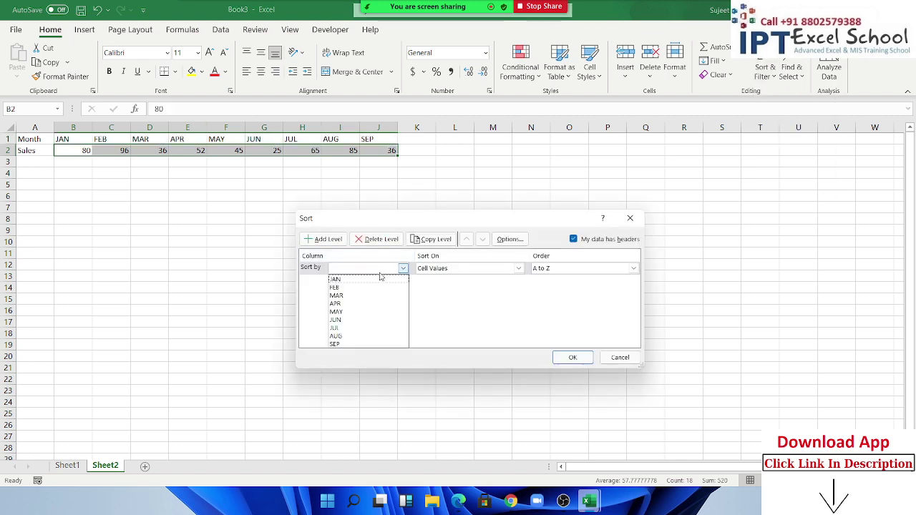
click(474, 310)
click(509, 239)
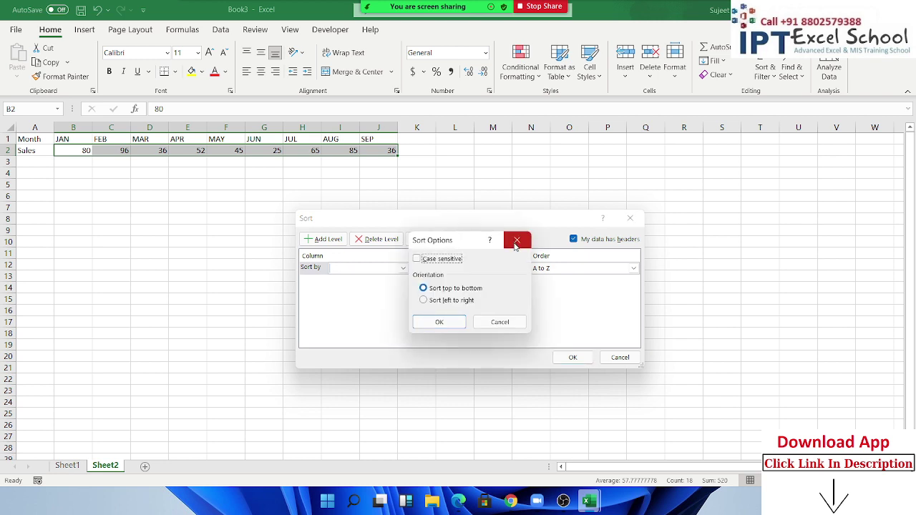
click(423, 300)
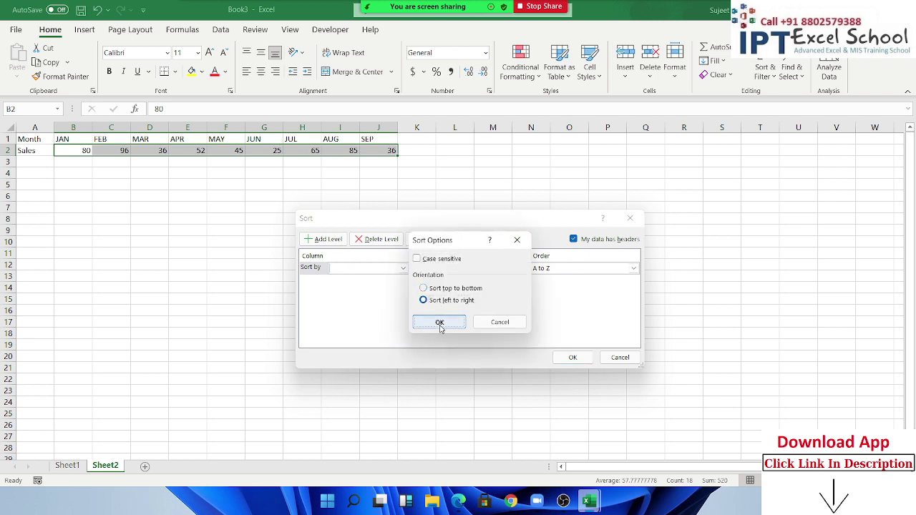
click(440, 322)
click(403, 268)
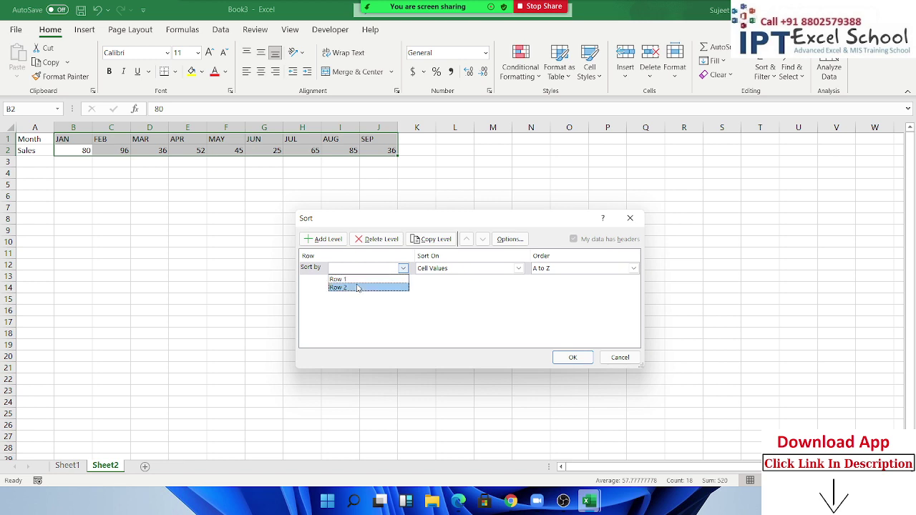
click(358, 288)
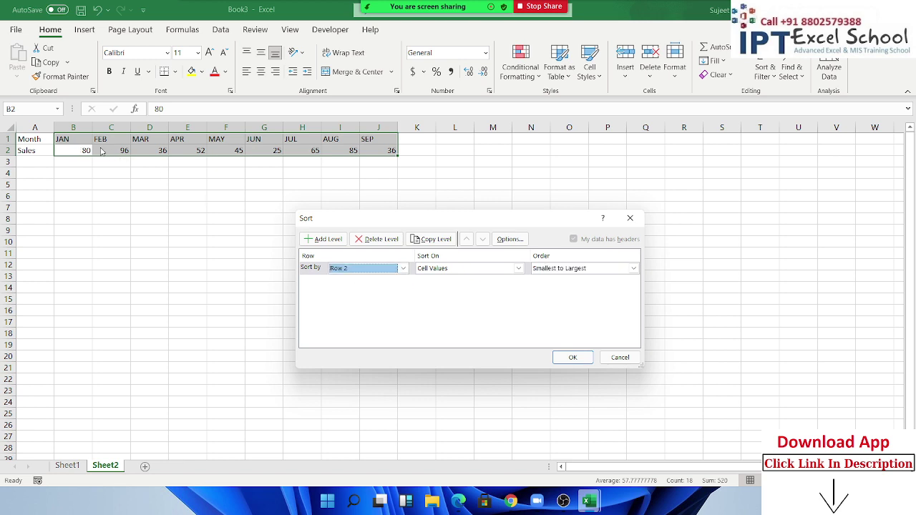
click(566, 355)
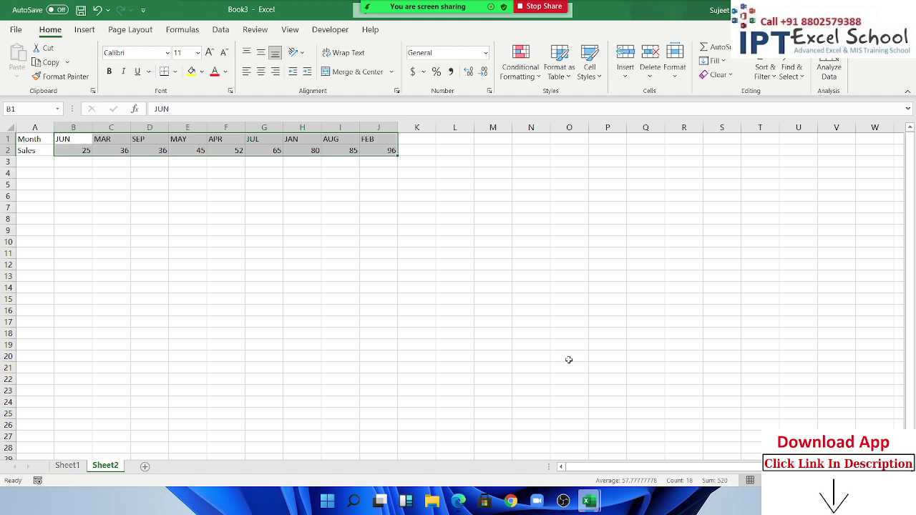
Switch to Sheet1 and select cell A2, the first ID in the sales table
click(67, 465)
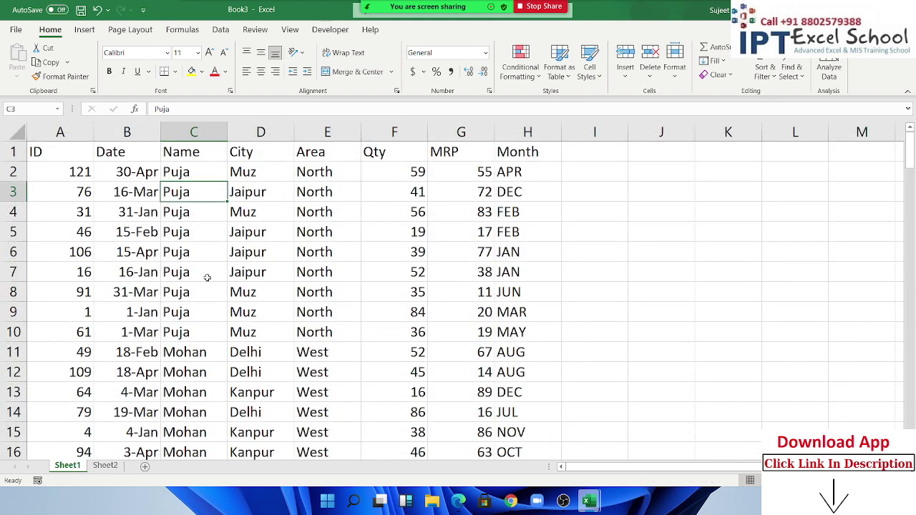
click(242, 214)
click(244, 227)
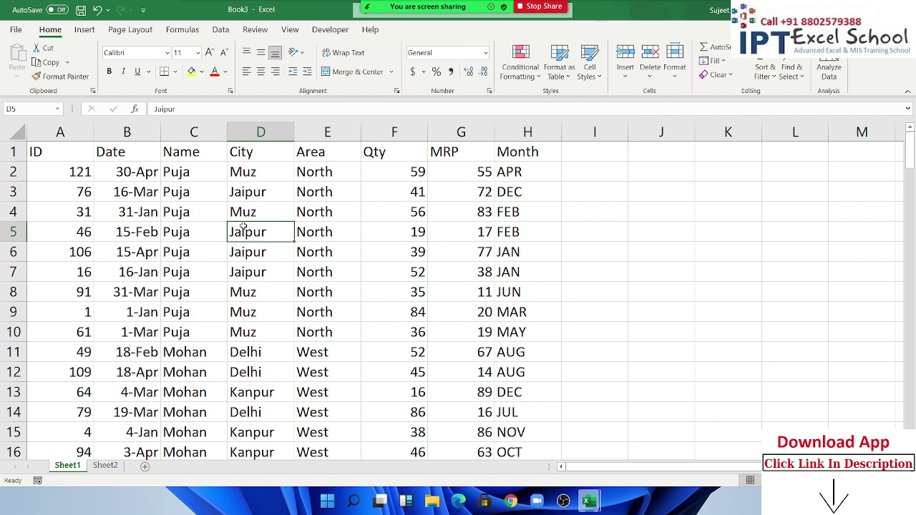
click(87, 172)
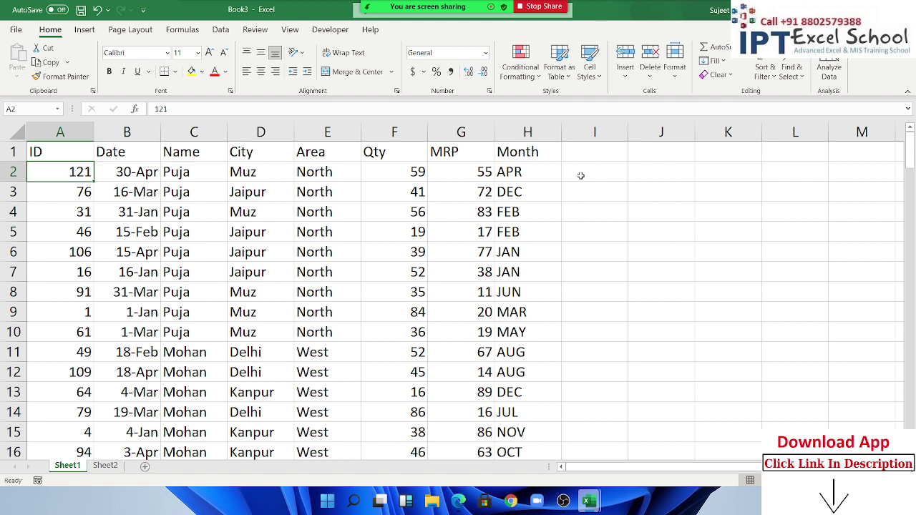
Insert a blank row above each of the next several records
key(Down)
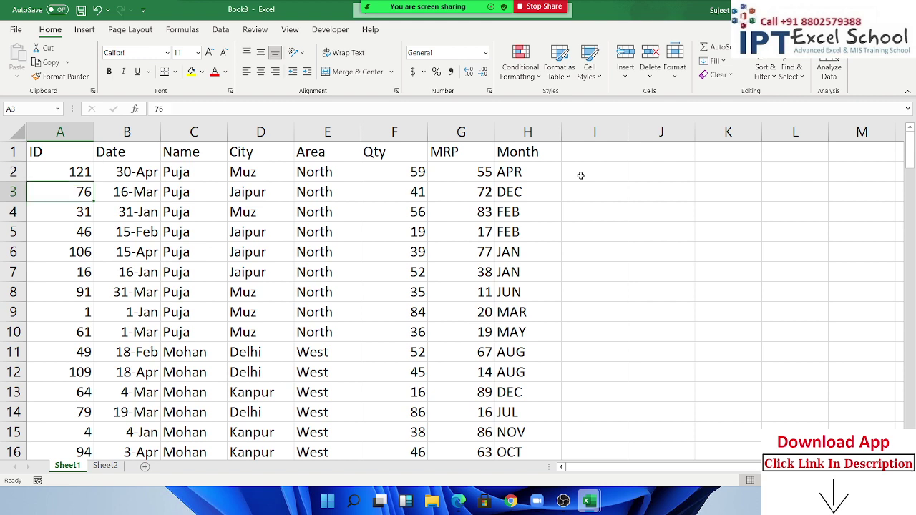
key(shift+space)
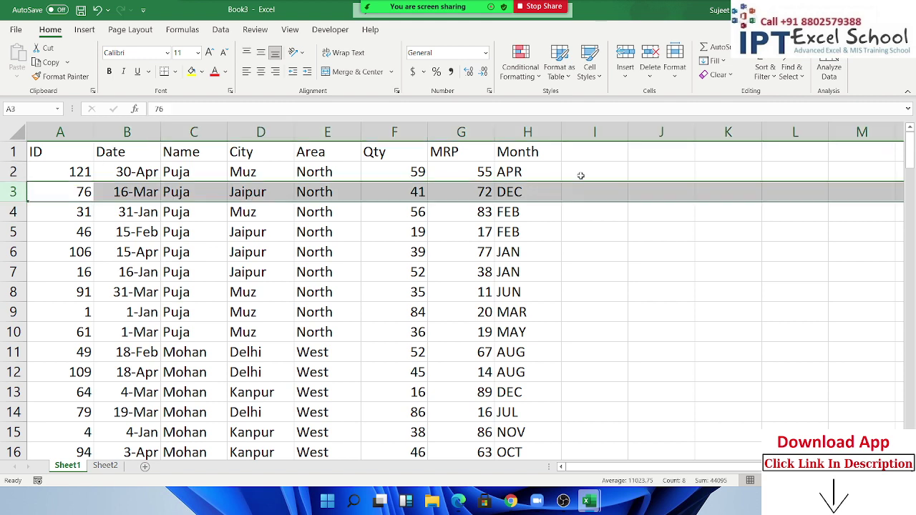
key(ctrl+shift+plus)
key(Down)
key(Down)
key(shift+space)
key(ctrl+shift+plus)
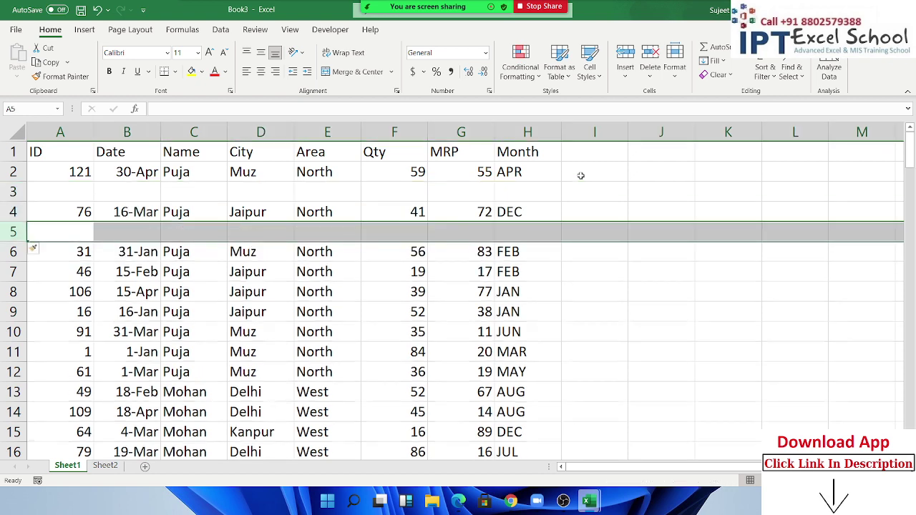
key(Down)
key(Down)
key(shift+space)
key(ctrl+shift+plus)
key(Down)
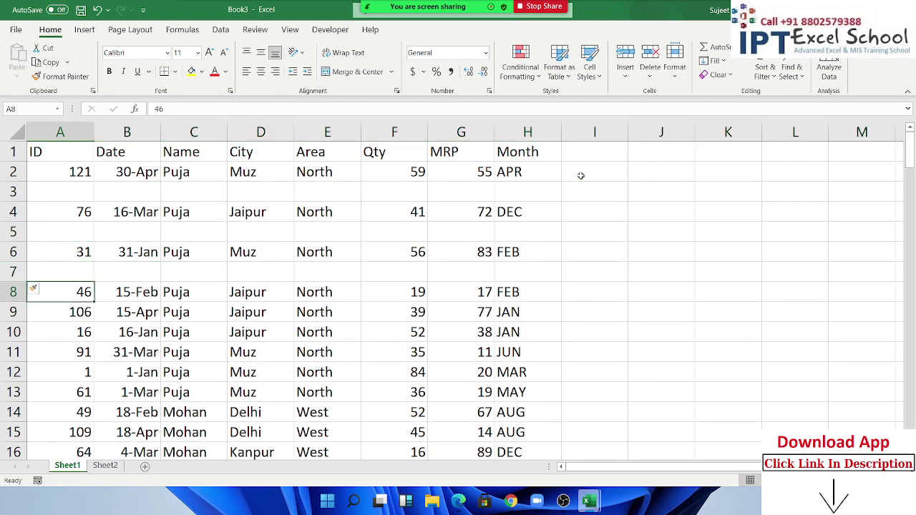
key(Down)
key(shift+space)
key(ctrl+shift+plus)
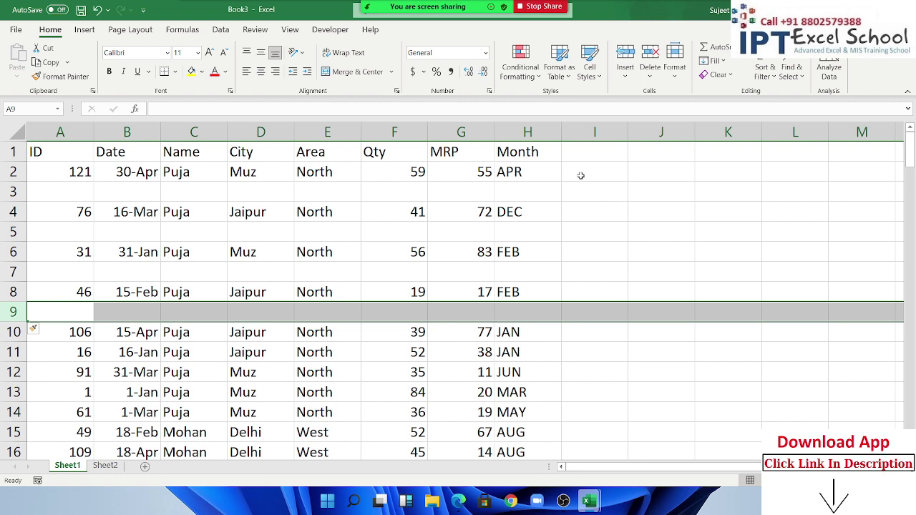
Delete the inserted blank rows and return to the header row
key(ctrl+minus)
key(Up)
key(Up)
key(shift+space)
key(ctrl+minus)
key(Up)
key(Up)
key(shift+space)
key(ctrl+minus)
key(Up)
key(Up)
key(shift+space)
key(ctrl+minus)
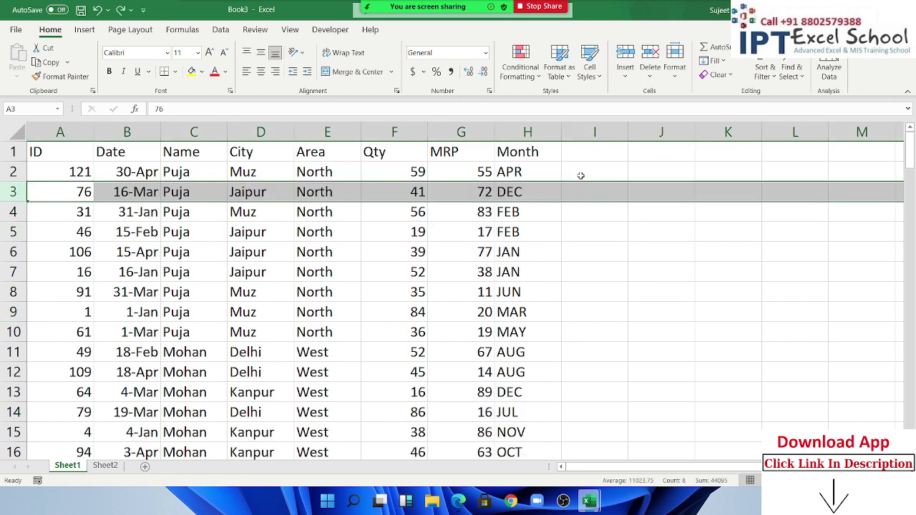
key(Right)
key(ctrl+Up)
Add an Sr header in I1 and fill numbers 1 to 126 down the table
key(ctrl+Right)
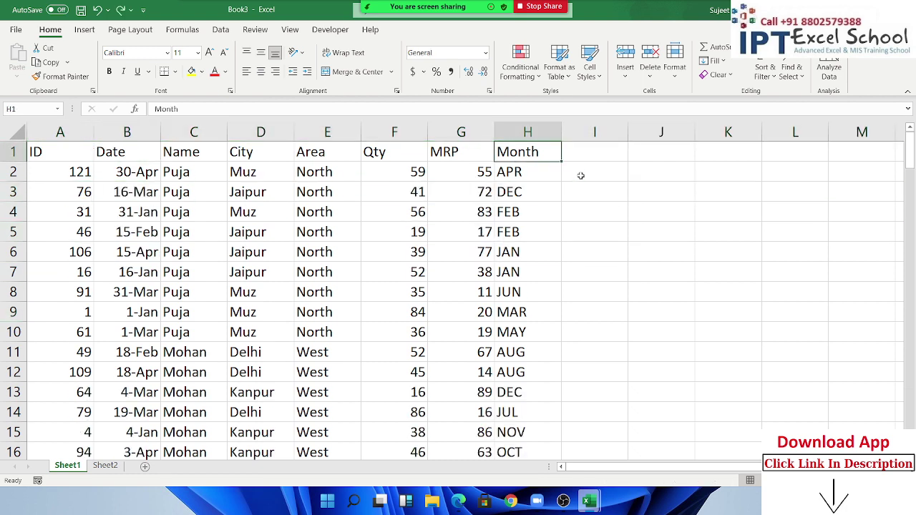
key(Right)
text(Sr)
key(Return)
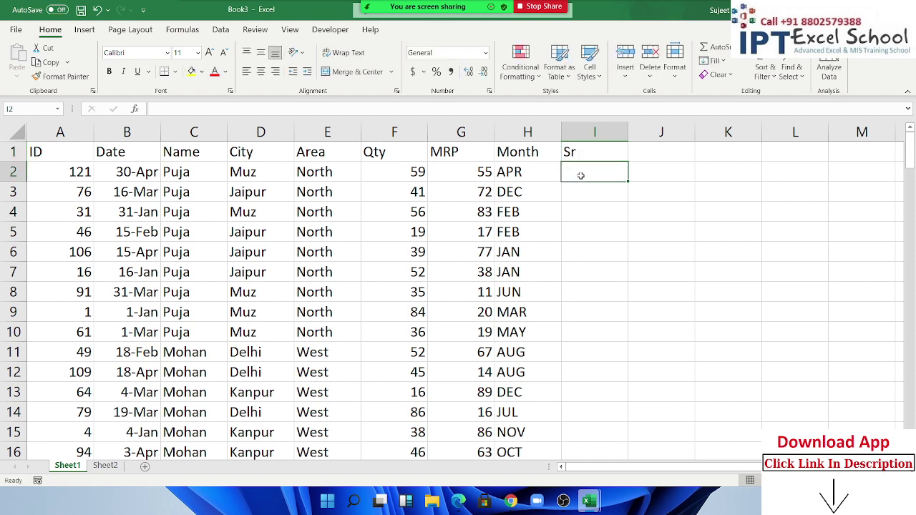
text(1)
key(Return)
text(2)
key(Return)
key(Up)
key(Up)
key(shift+Down)
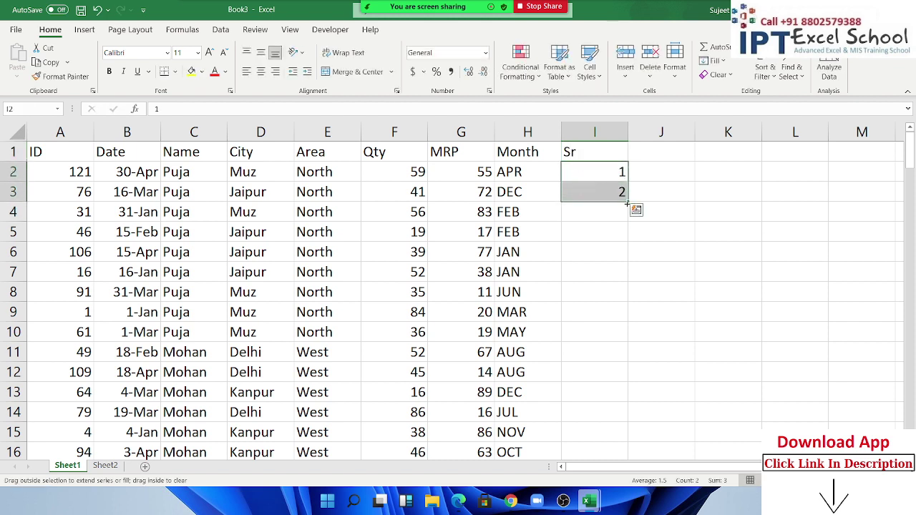
double_click(628, 202)
Copy the 1–126 Sr series and paste it below the table, starting at I128
key(ctrl+c)
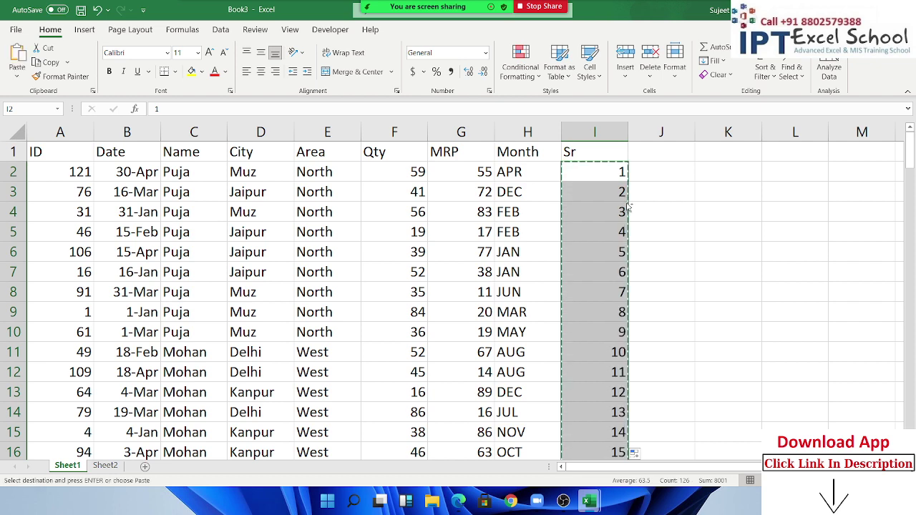
key(ctrl+Down)
key(Down)
key(ctrl+v)
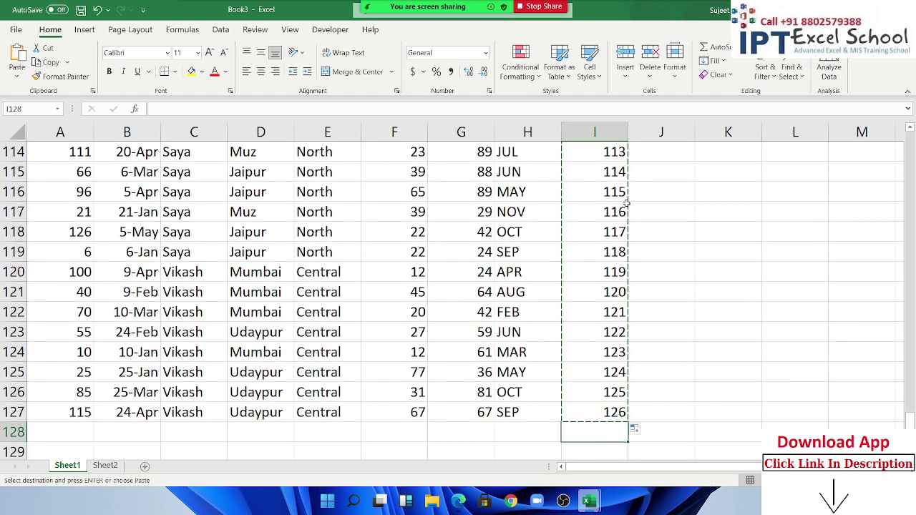
key(ctrl+Down)
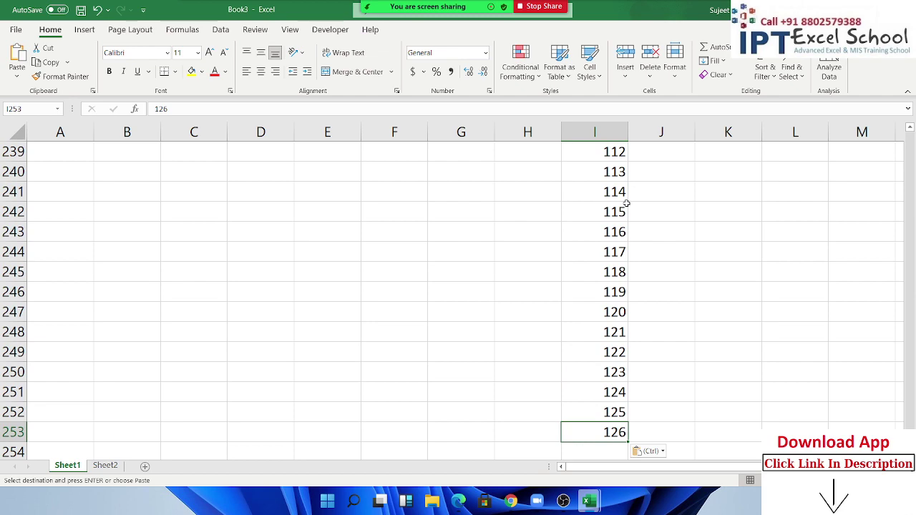
key(ctrl+Up)
key(Left)
key(Escape)
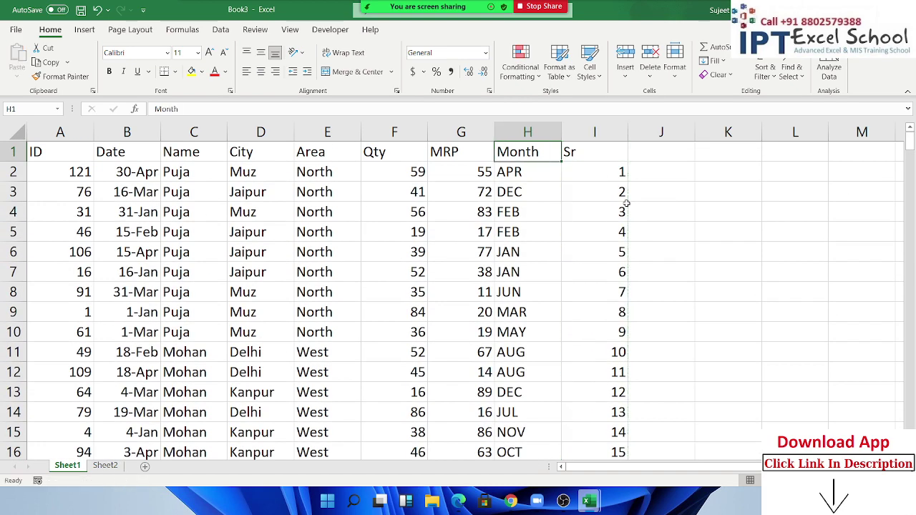
Check the Sr column, then select row 128 where the pasted series begins
key(Right)
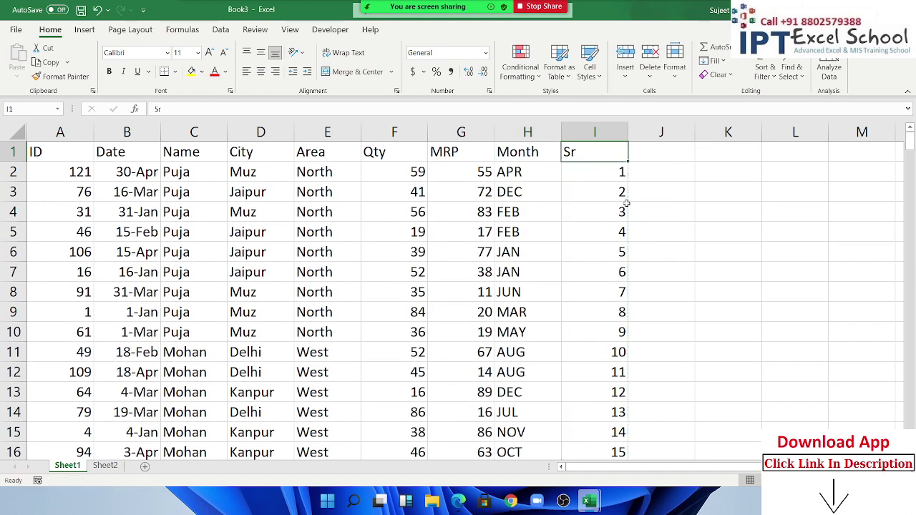
key(ctrl+shift+Down)
key(ctrl+Up)
key(Left)
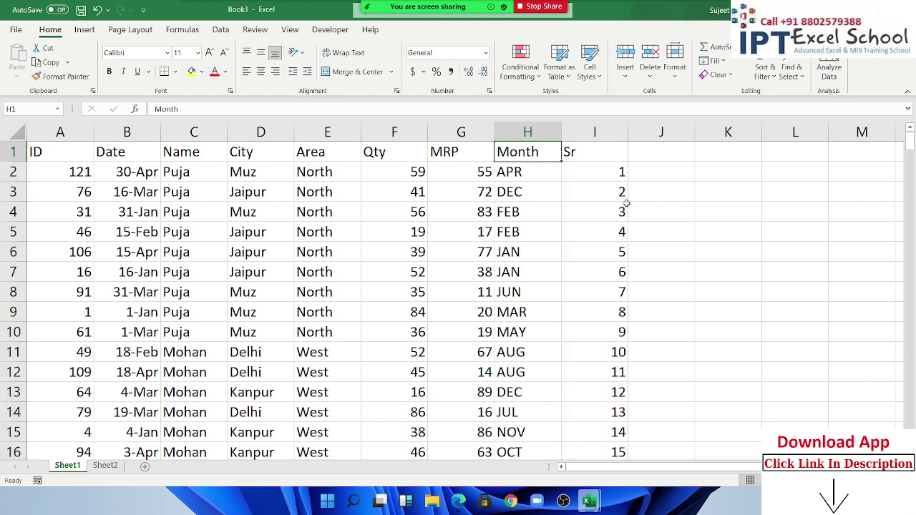
key(ctrl+Down)
key(Right)
key(Down)
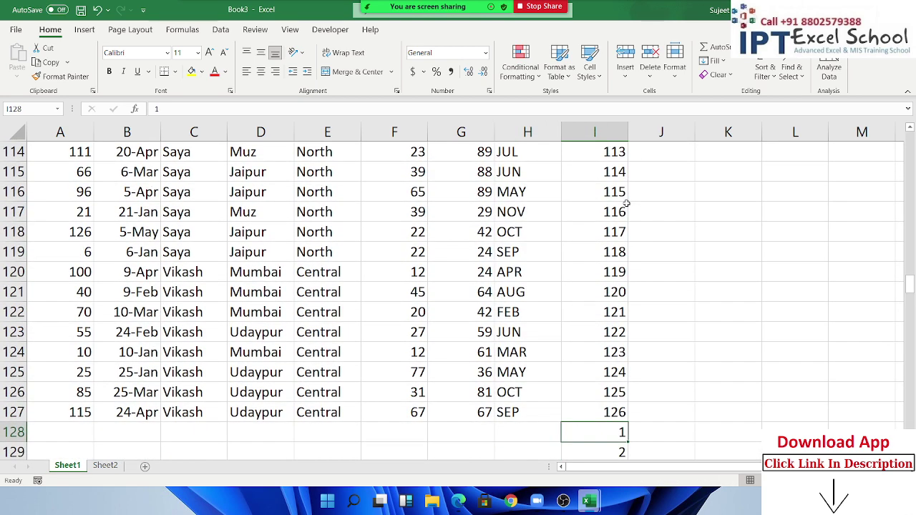
key(shift+space)
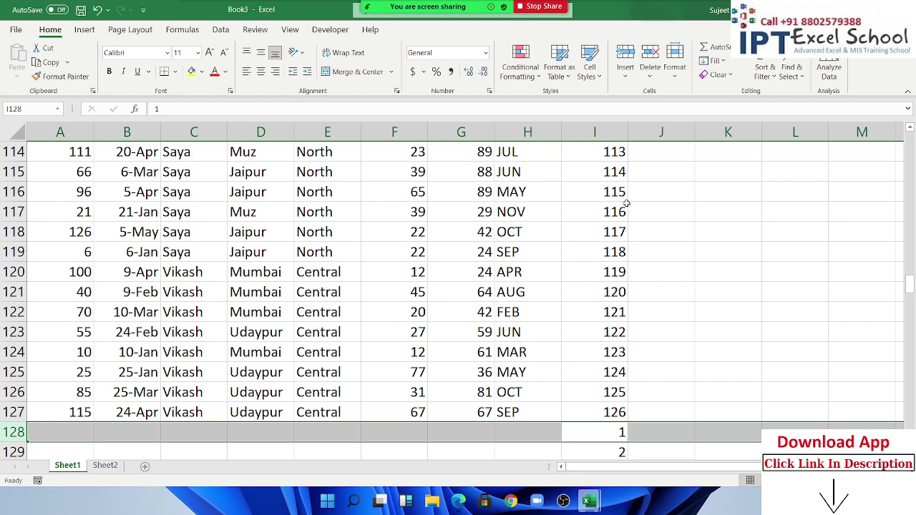
Insert a test blank row at row 3, enter 1 in its Sr cell, then clear and delete it
key(ctrl+Up)
key(Down)
key(Down)
key(shift+space)
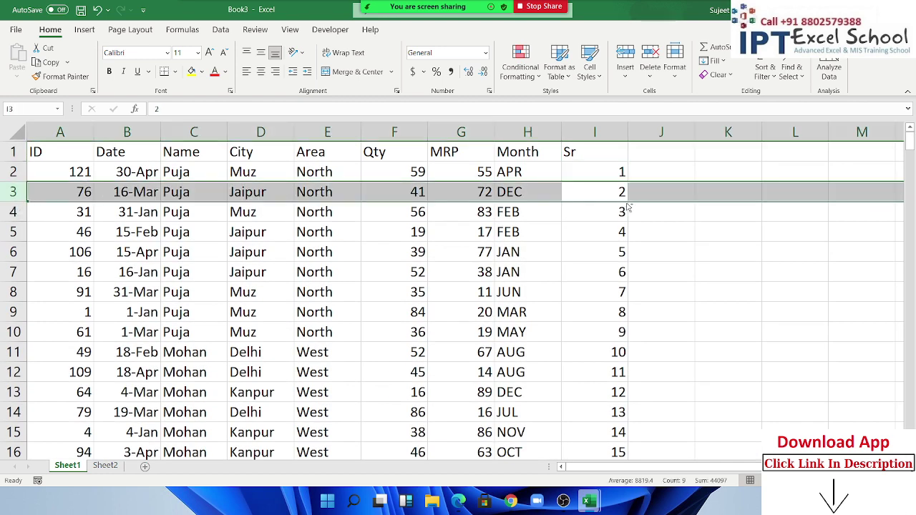
key(ctrl+shift+plus)
key(Up)
key(Down)
text(1)
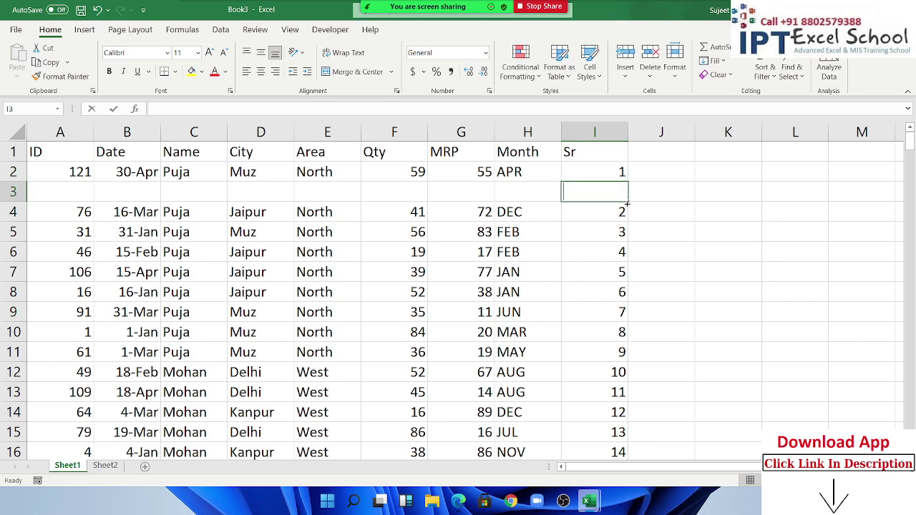
key(Return)
key(Up)
key(Up)
key(Down)
key(ctrl+space)
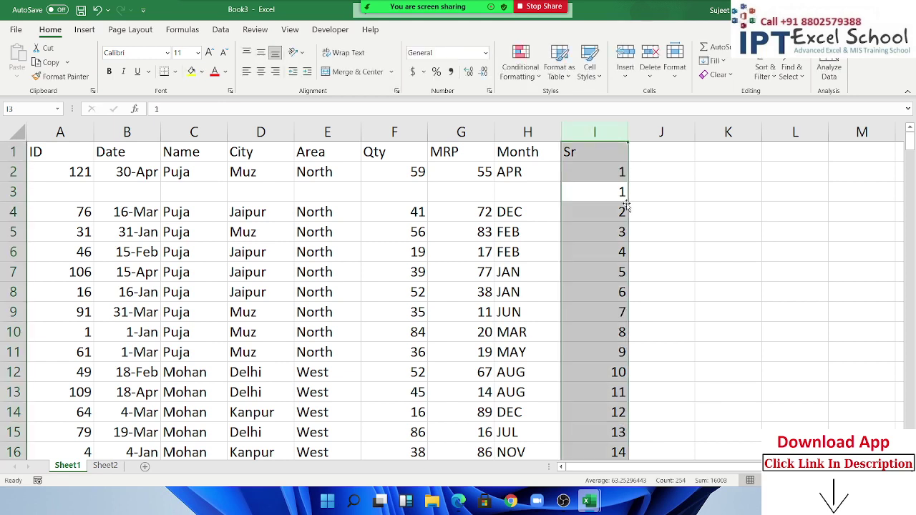
key(BackSpace)
key(shift+space)
key(ctrl+minus)
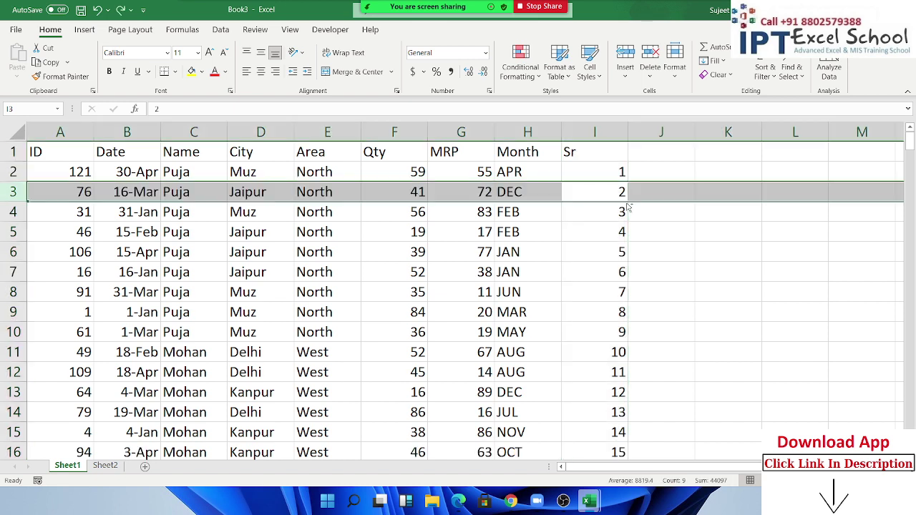
Review the Sr numbers from the header down to the last data row
key(Left)
key(ctrl+Up)
key(ctrl+Left)
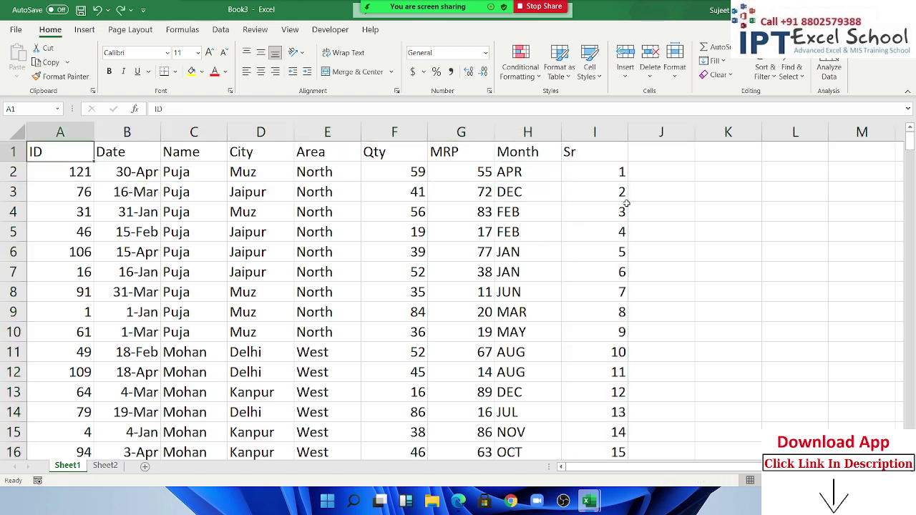
key(Right)
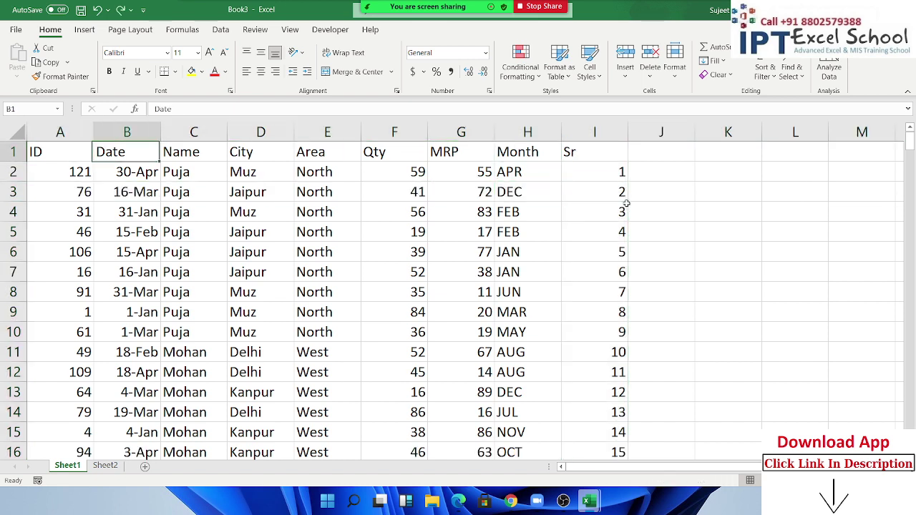
key(Right)
key(Right)
key(Right)
key(Right)
key(Right)
key(Right)
key(Right)
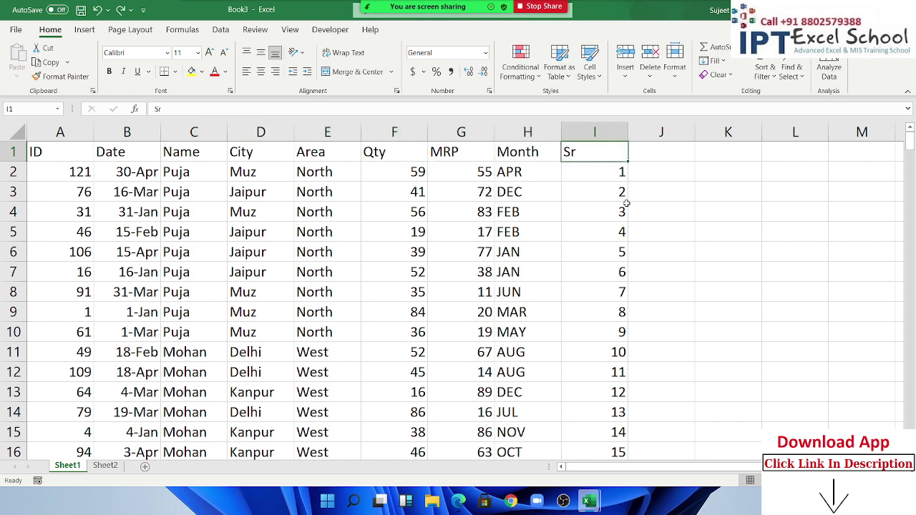
key(Down)
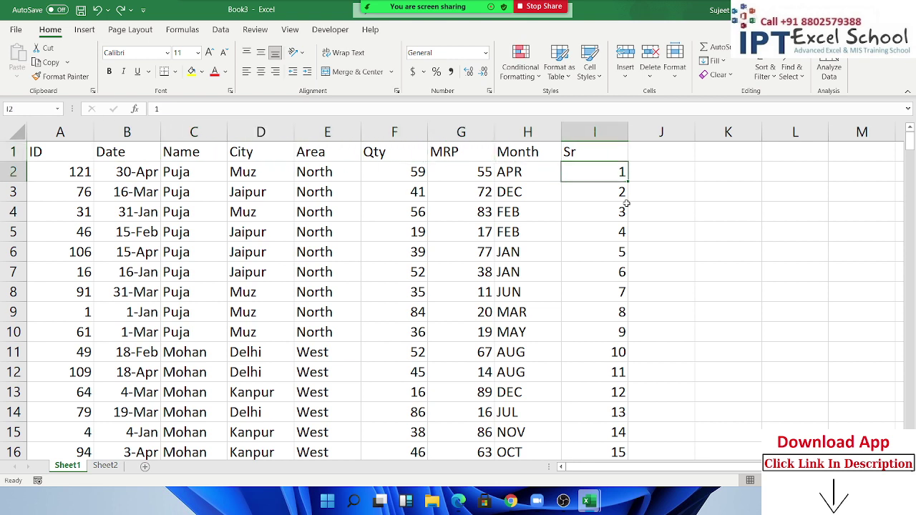
key(Left)
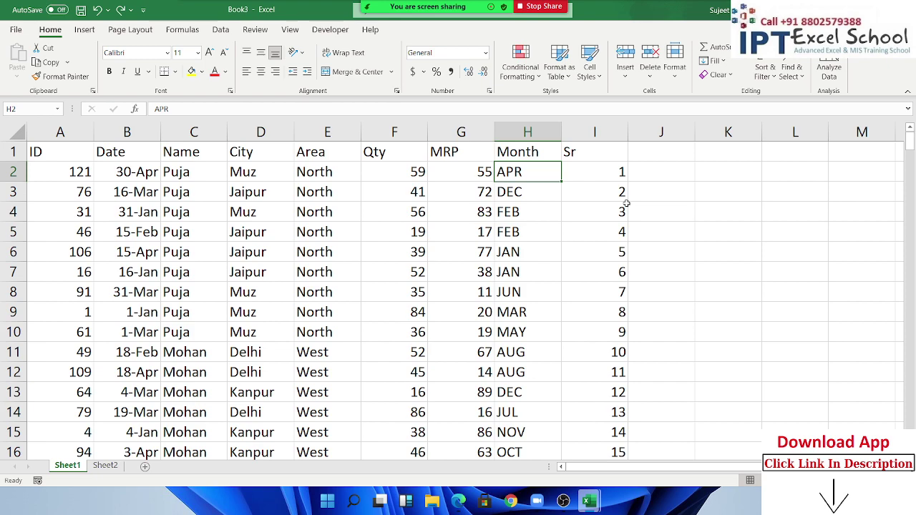
key(ctrl+Down)
key(Right)
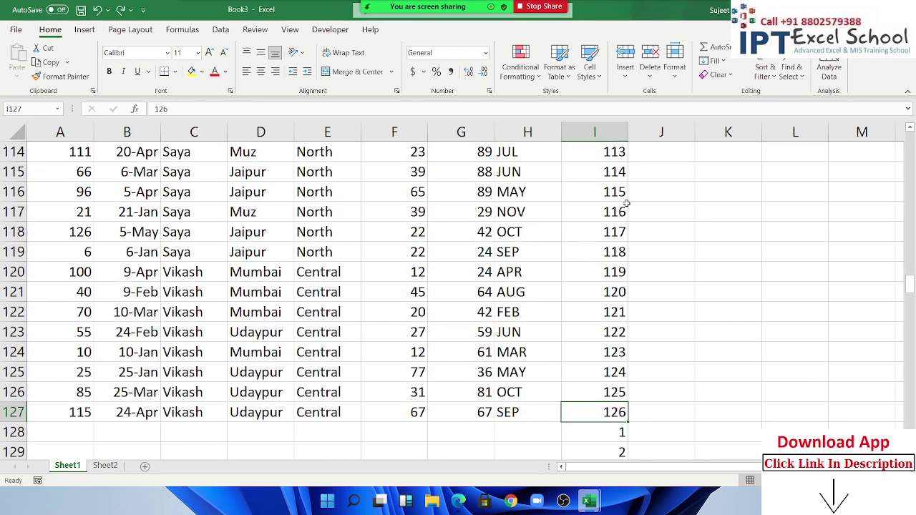
key(ctrl+shift+Up)
Inspect the extra Sr numbers below the table and return to the top
key(Down)
key(shift+Down)
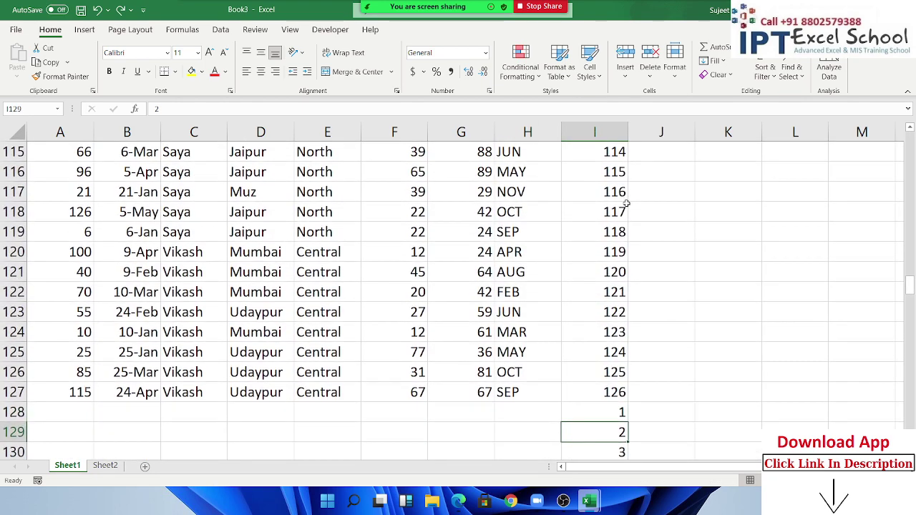
key(shift+Down)
key(shift+Down)
key(shift+Down)
key(shift+Down)
key(shift+Down)
key(shift+Down)
key(shift+Down)
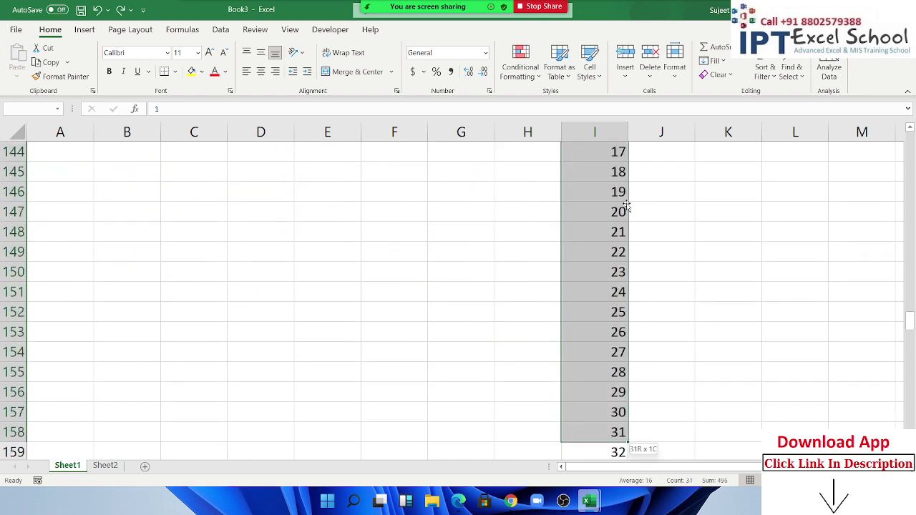
key(ctrl+Up)
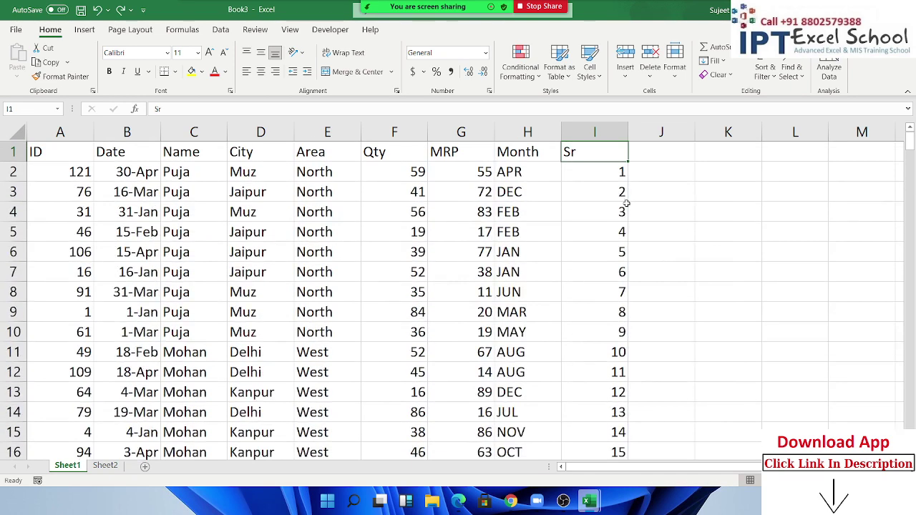
key(Left)
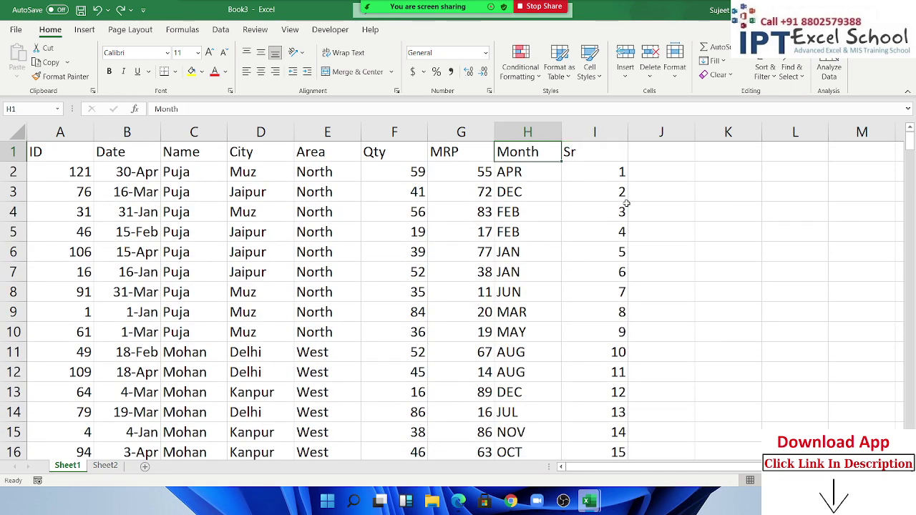
key(Down)
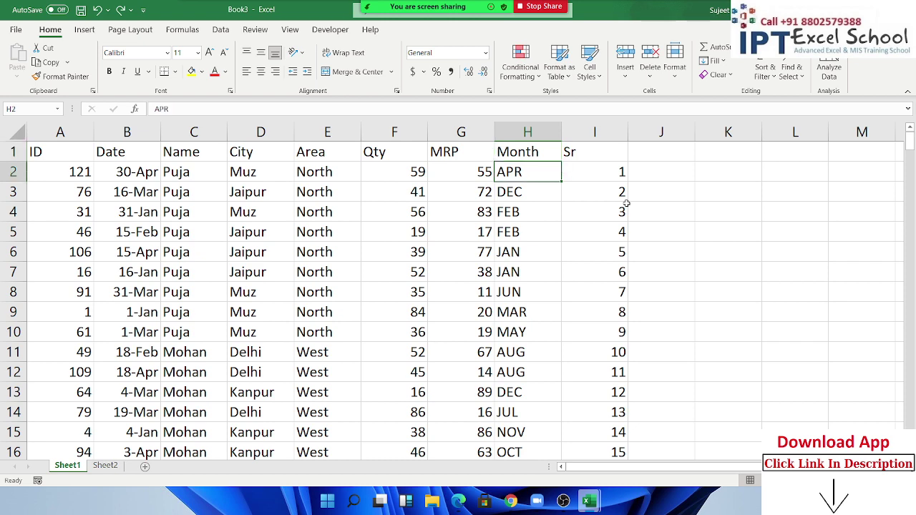
key(ctrl+Down)
key(Right)
key(Right)
key(Down)
key(Left)
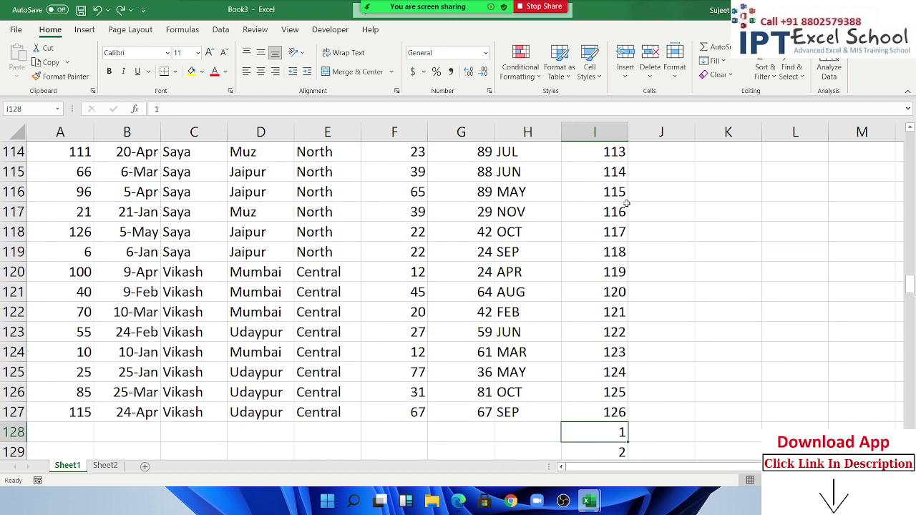
key(ctrl+Up)
Insert a blank row at row 3 again and put 1 in its Sr cell
key(Down)
key(Down)
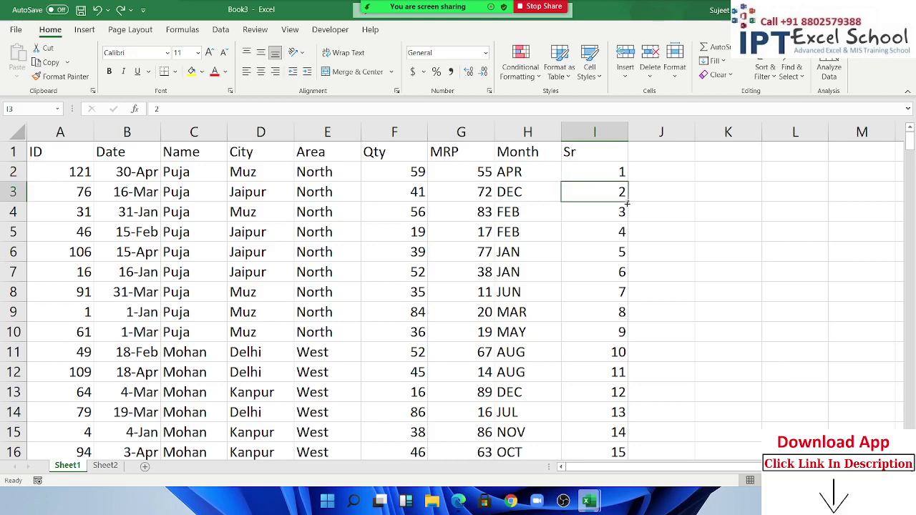
key(shift+space)
key(ctrl+shift+plus)
key(Right)
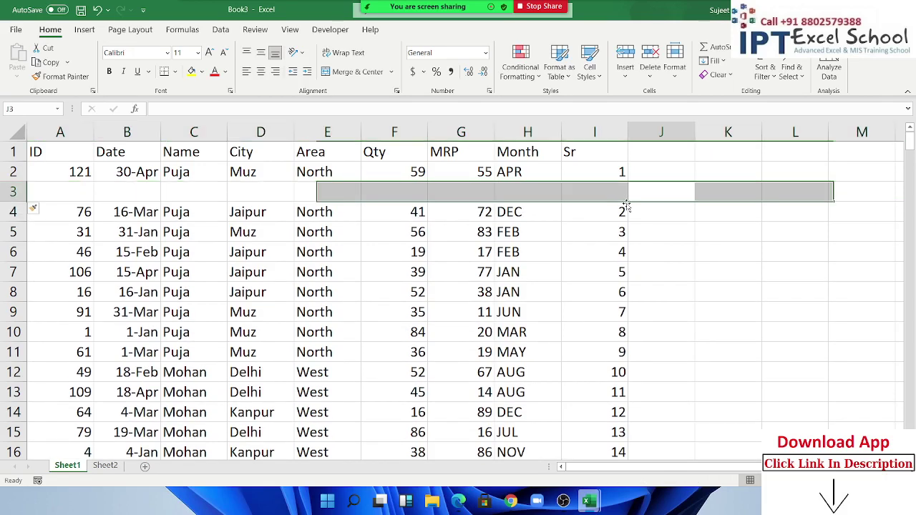
key(Left)
text(1)
key(Return)
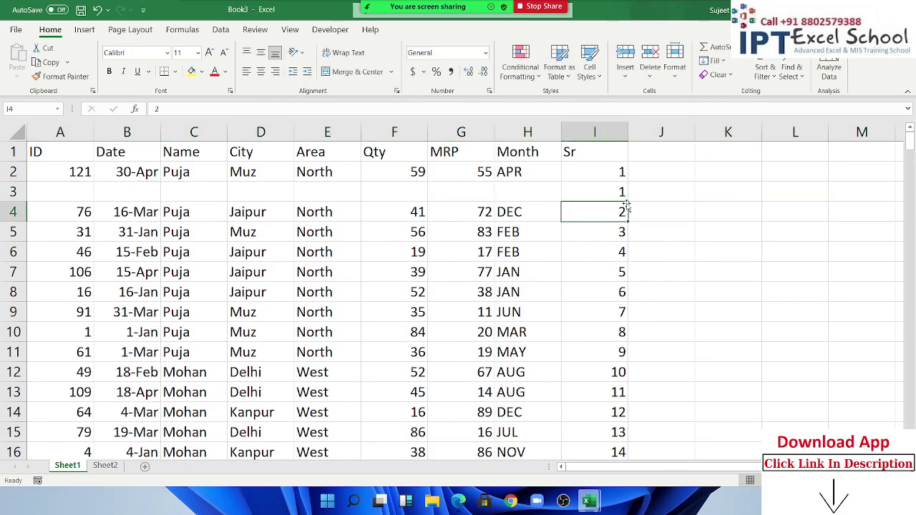
key(Up)
key(shift+space)
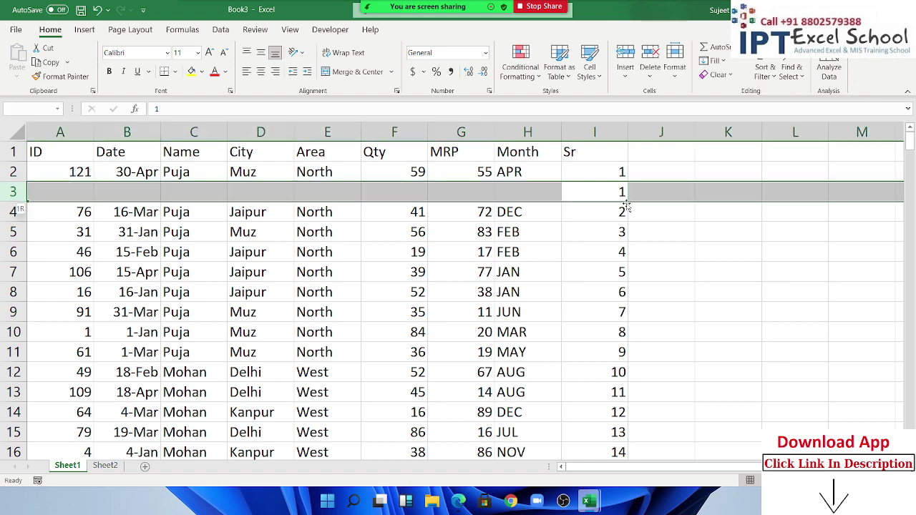
Select row 129 below the data, then clear column I and undo the clearing
key(Left)
key(ctrl+Down)
key(ctrl+Down)
key(Down)
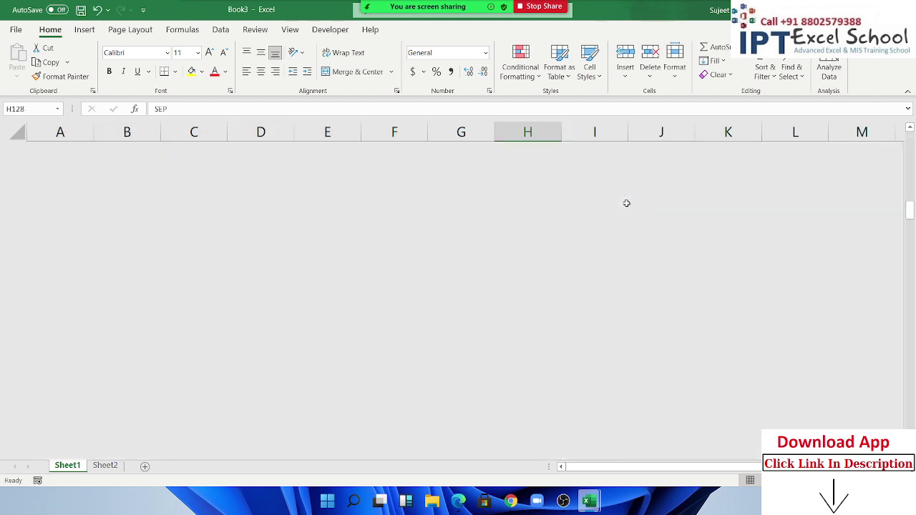
key(shift+space)
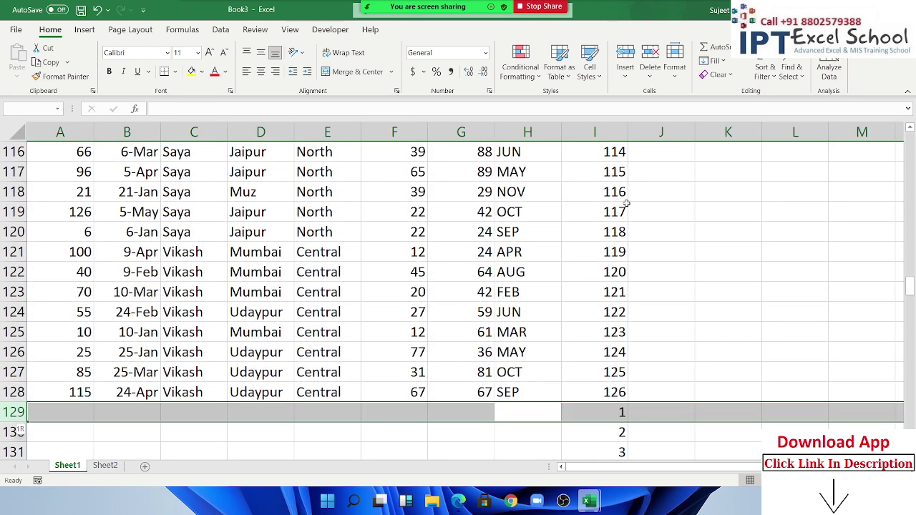
key(Up)
key(Up)
key(ctrl+Up)
key(Right)
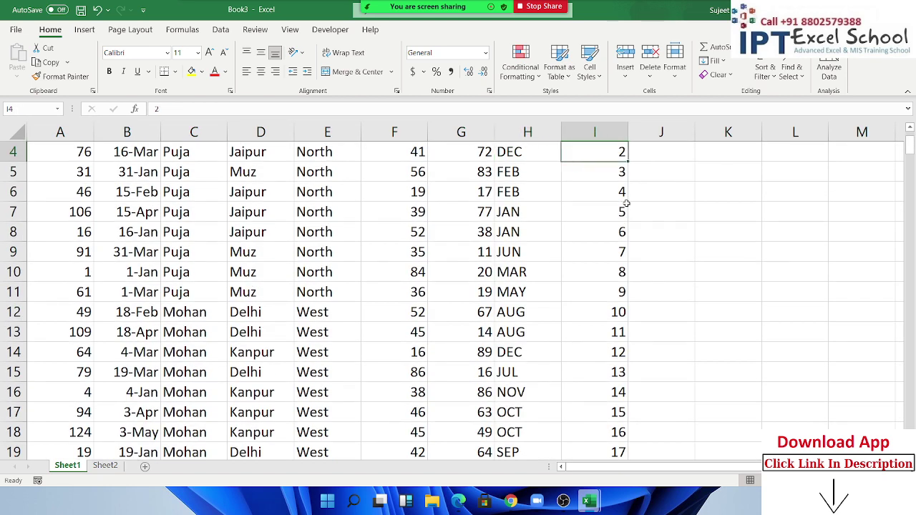
key(ctrl+Up)
key(ctrl+space)
key(Delete)
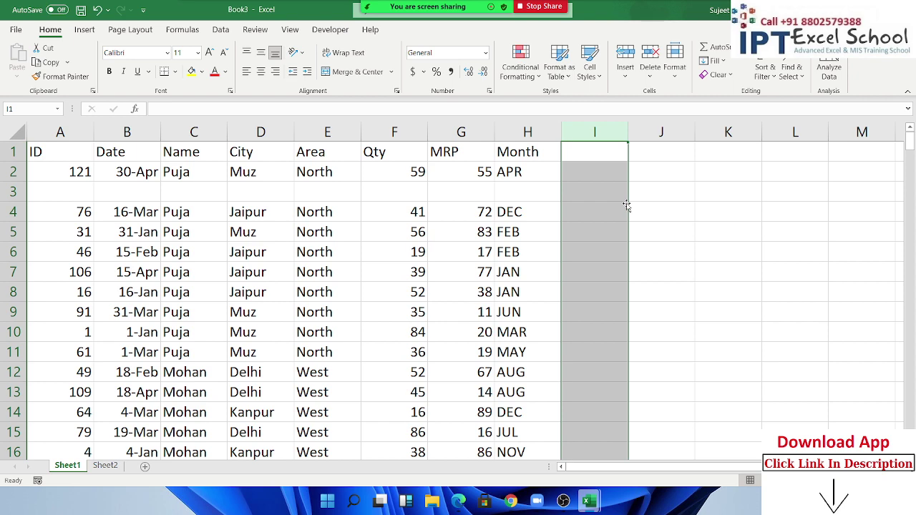
key(ctrl+z)
Delete blank row 3 and select the table range A1:I253
click(626, 201)
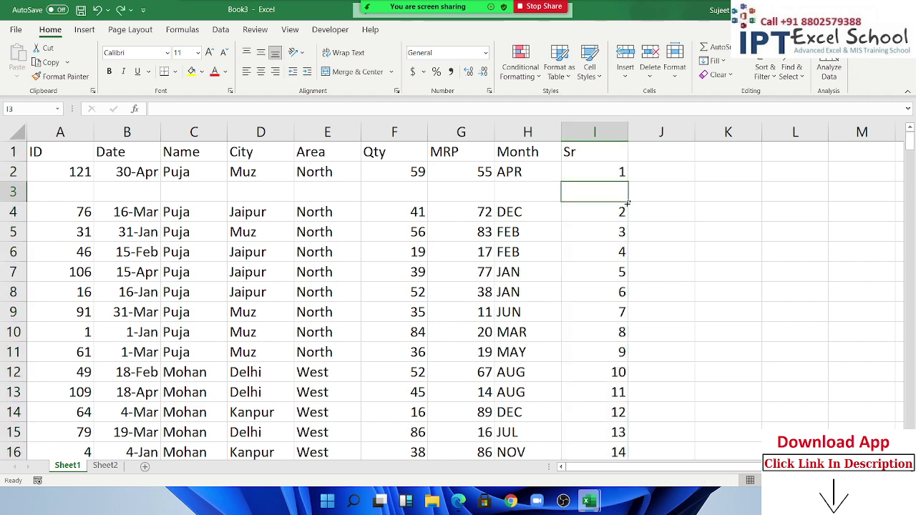
key(shift+space)
key(ctrl+minus)
key(Up)
key(Up)
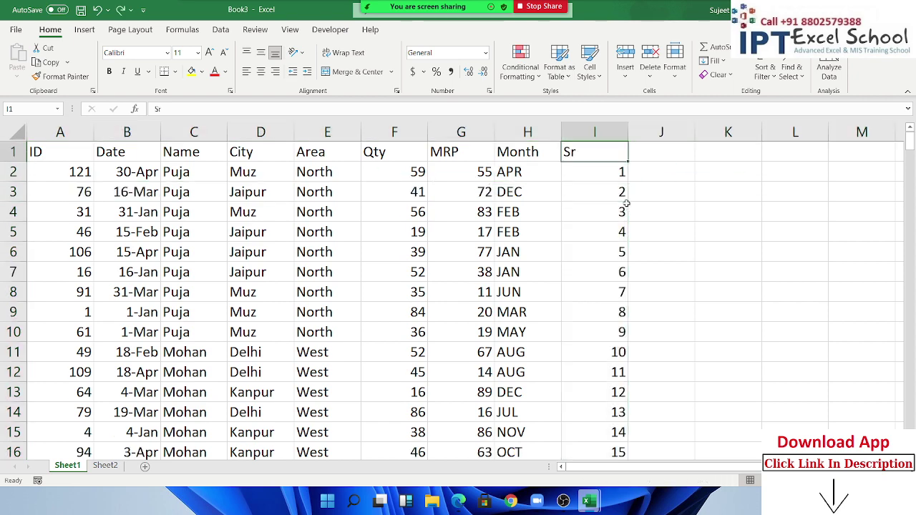
key(ctrl+shift+Down)
key(ctrl+shift+Left)
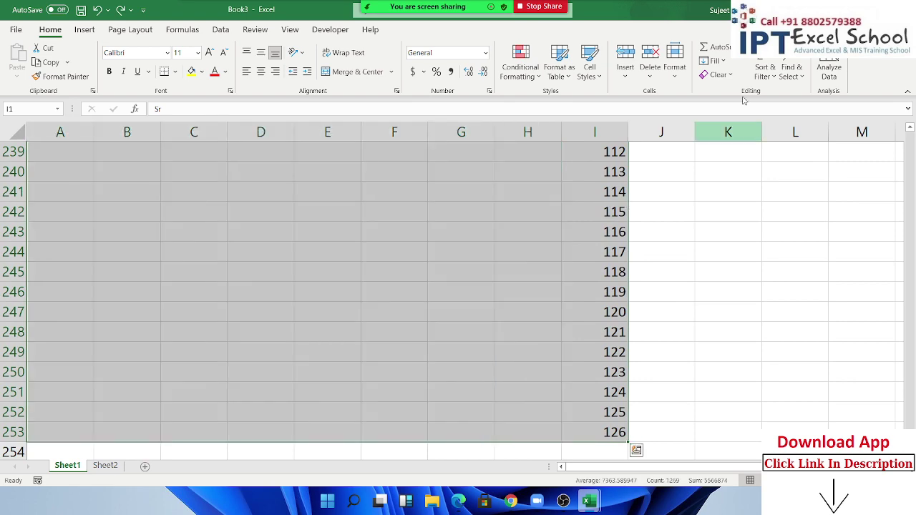
Custom sort the selected range by Sr, smallest to largest
click(765, 72)
click(784, 128)
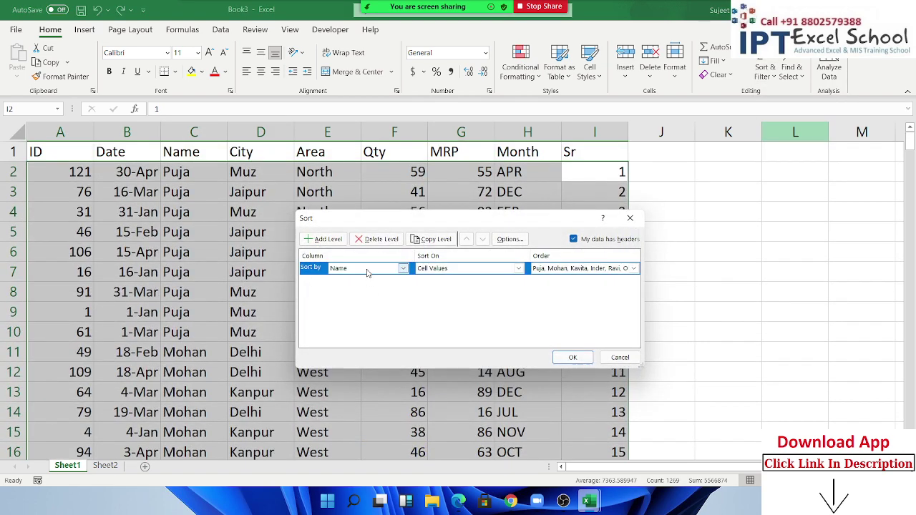
click(367, 271)
click(354, 342)
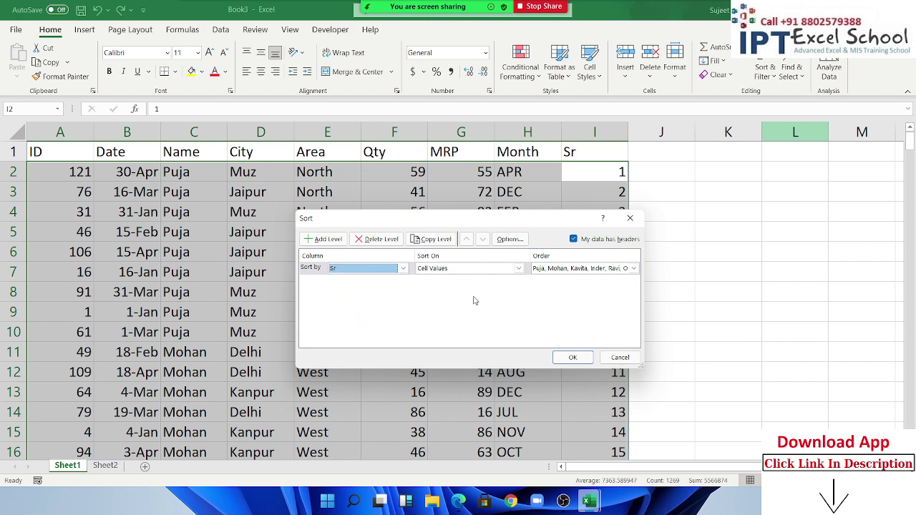
click(633, 268)
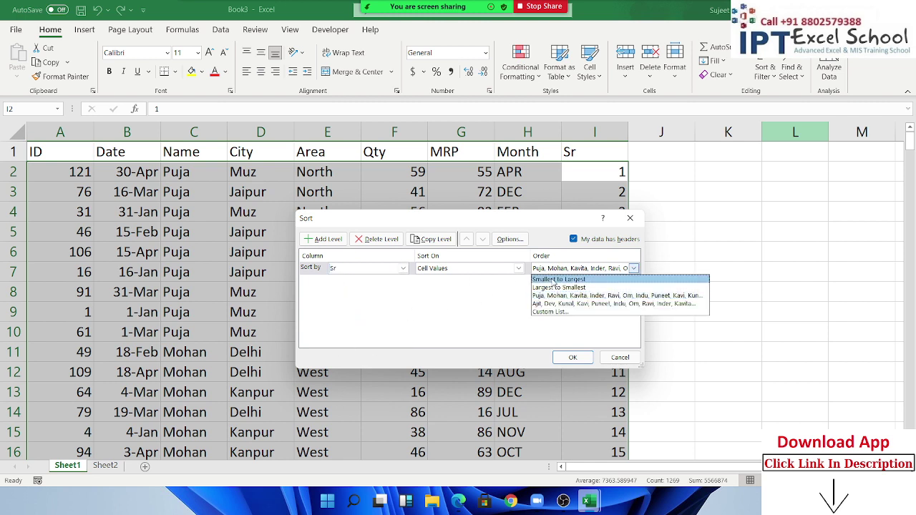
click(555, 280)
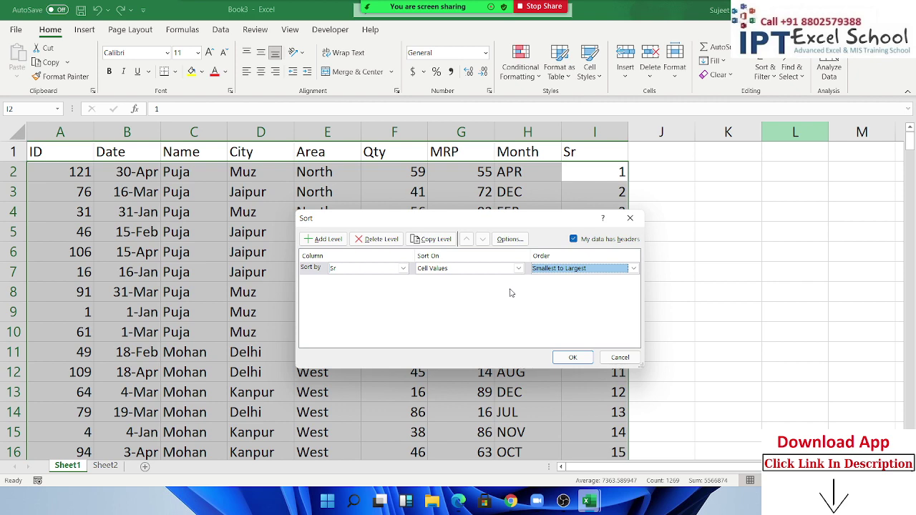
click(566, 355)
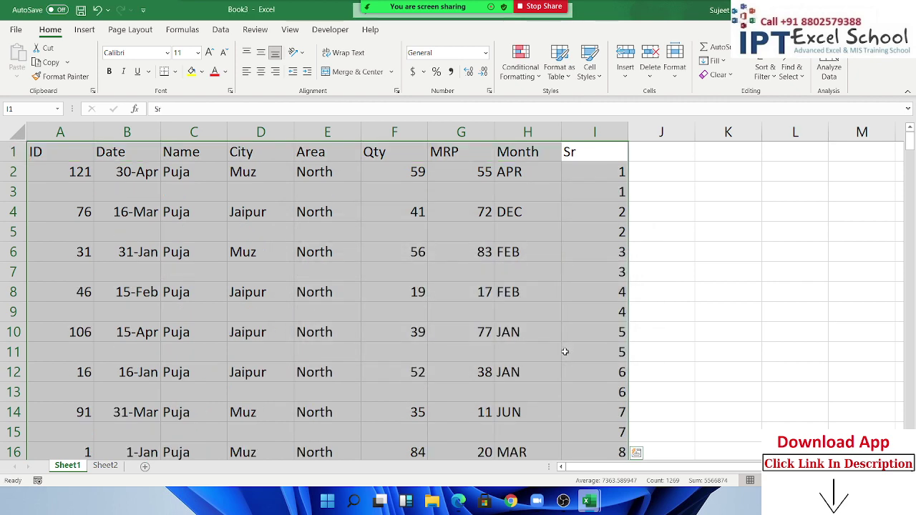
Review the sorted table with blank rows between records, then select column I
click(588, 209)
scroll(587, 224, down, 6)
scroll(586, 223, up, 4)
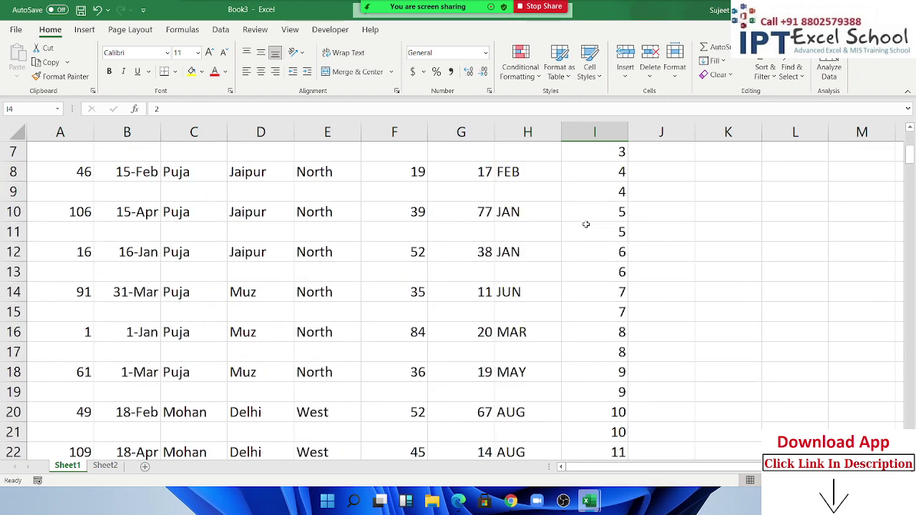
scroll(585, 224, up, 2)
click(589, 137)
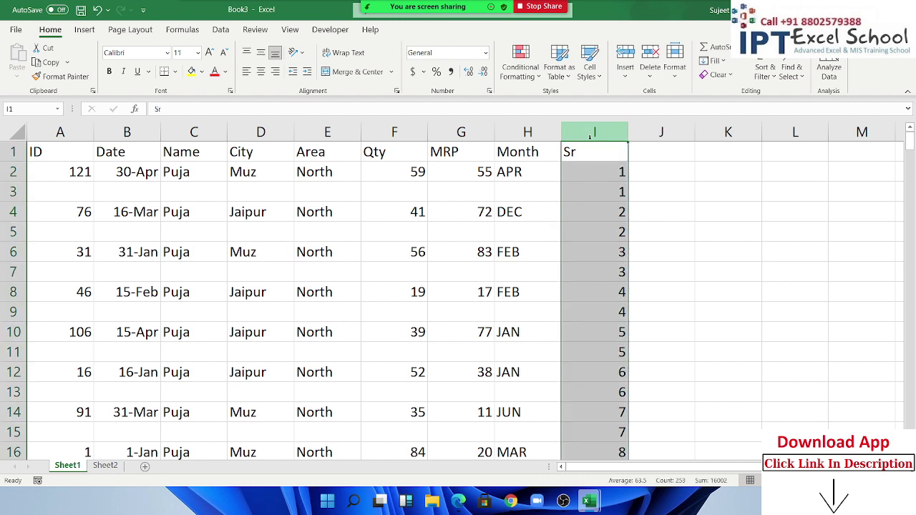
Clear the Sr helper column and check the blank rows in the ID column
key(Delete)
key(Left)
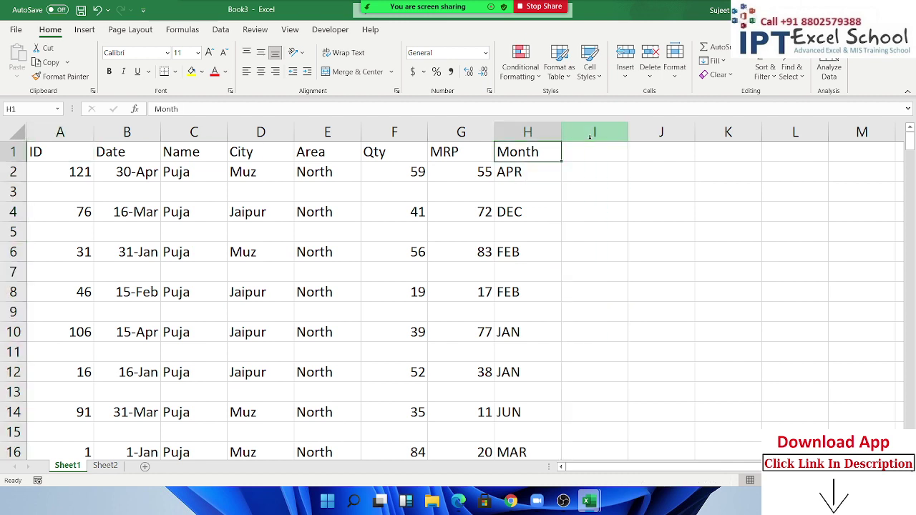
key(Home)
key(Down)
key(Down)
key(Down)
key(Down)
key(Down)
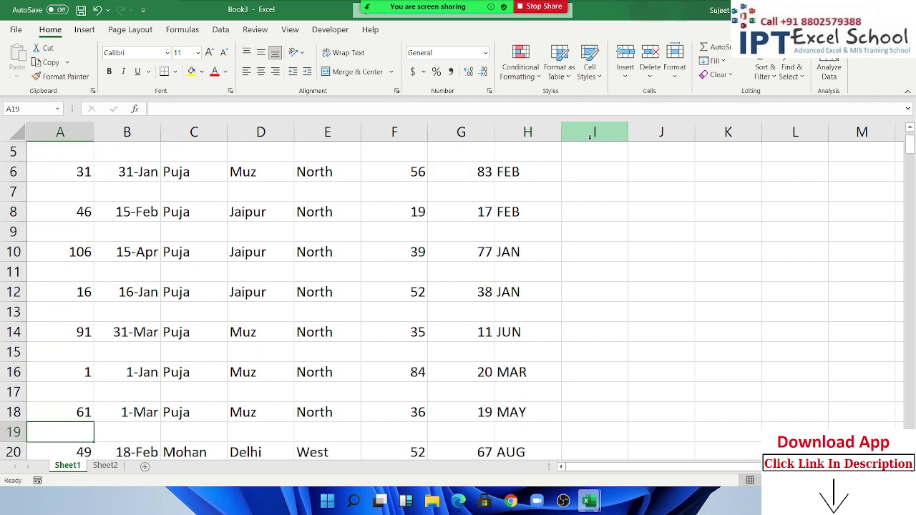
key(Down)
key(Down)
key(Down)
key(Up)
key(Up)
key(ctrl+Home)
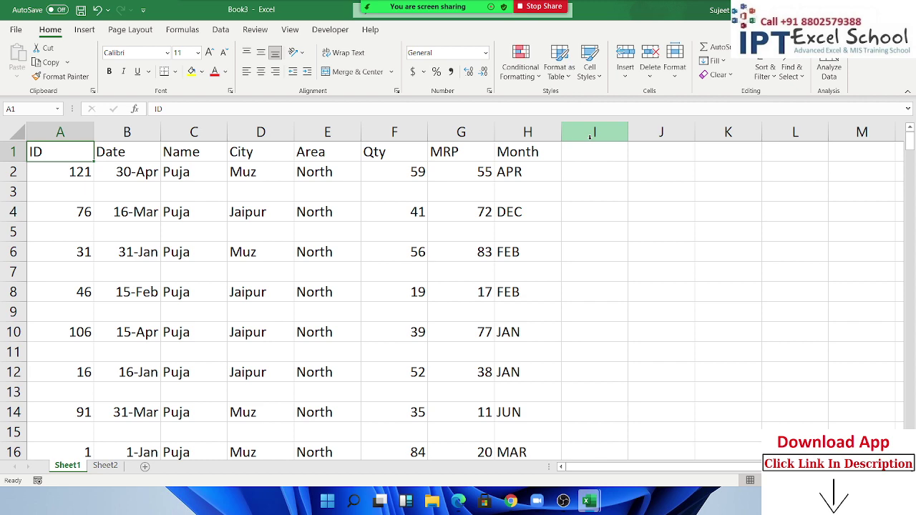
Select the table data A1:H252 with Ctrl+Shift+arrow keys
key(ctrl+Right)
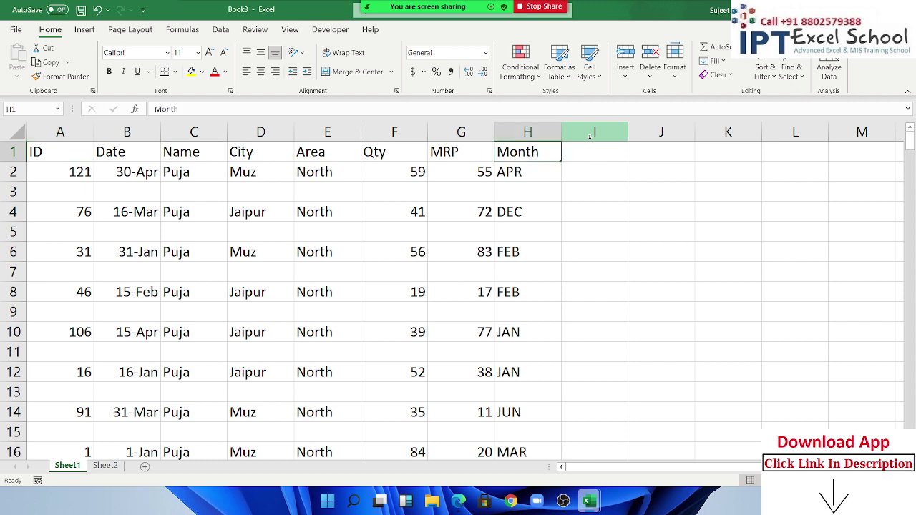
key(ctrl+shift+Left)
key(shift+Down)
key(ctrl+shift+Down)
key(ctrl+shift+Down)
key(ctrl+shift+Down)
key(ctrl+shift+Down)
key(ctrl+shift+Down)
key(ctrl+shift+Down)
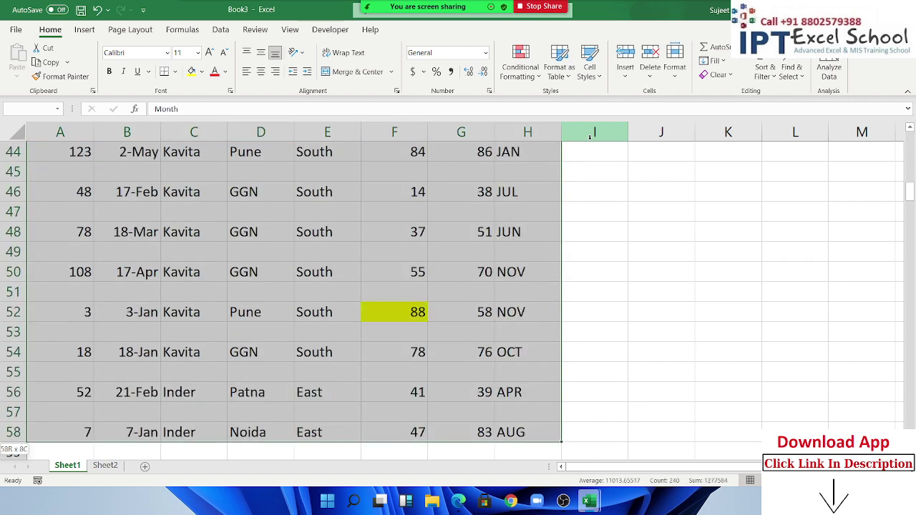
key(ctrl+shift+Down)
key(ctrl+shift+Down)
key(ctrl+shift+Down)
key(ctrl+shift+Down)
key(ctrl+shift+Down)
key(ctrl+shift+Down)
key(ctrl+shift+Down)
key(ctrl+shift+Down)
key(ctrl+shift+Down)
key(ctrl+shift+Down)
key(ctrl+shift+Down)
key(ctrl+shift+Down)
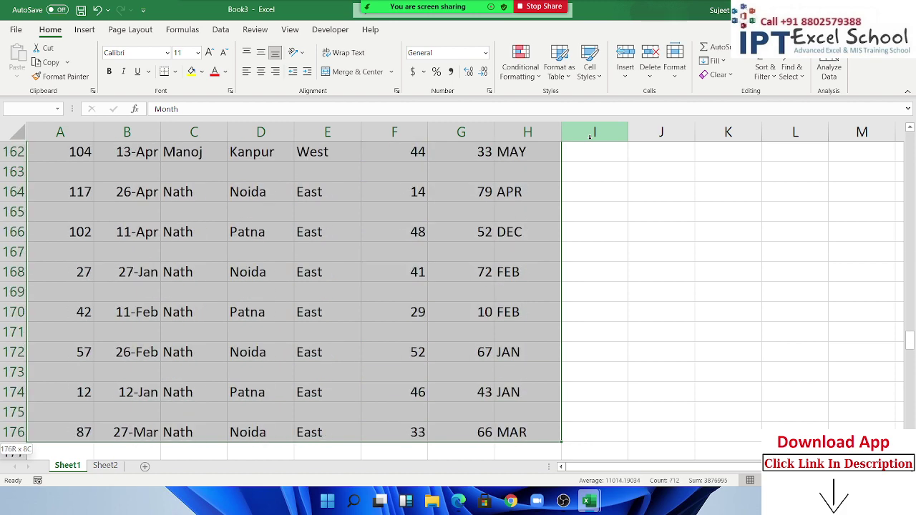
key(ctrl+shift+Down)
key(ctrl+shift+Down)
key(ctrl+shift+Down)
key(ctrl+shift+Down)
key(ctrl+shift+Down)
key(ctrl+shift+Down)
key(ctrl+shift+Down)
key(ctrl+shift+Down)
key(ctrl+shift+Down)
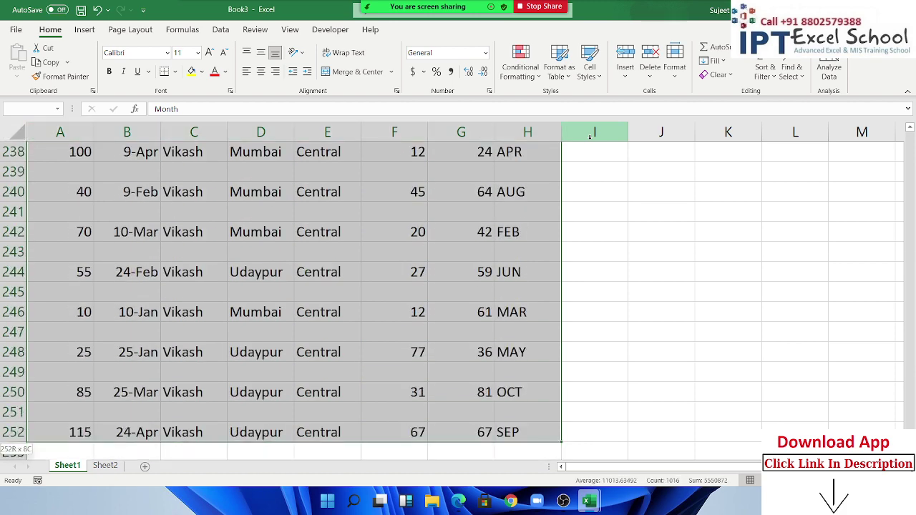
scroll(378, 199, up, 1)
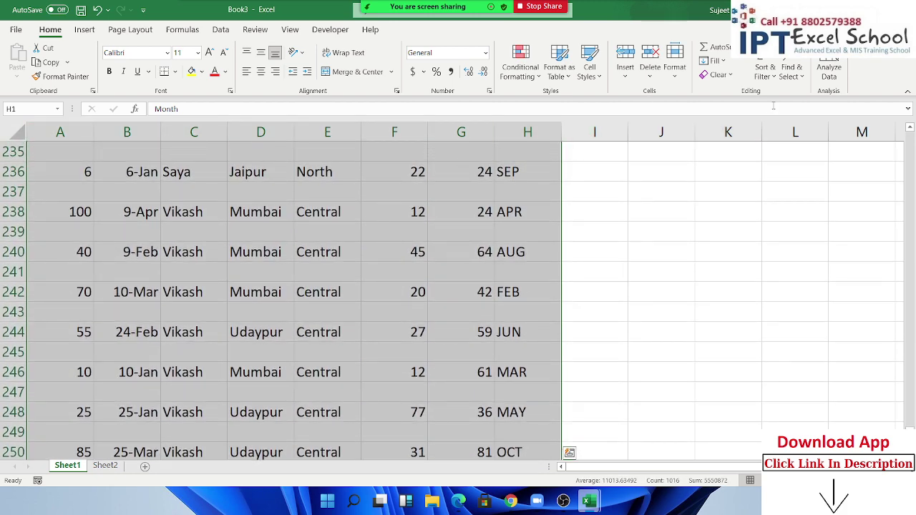
Custom-sort the sales table by ID, smallest to largest, and check the blanks fall below the data
click(765, 69)
click(795, 127)
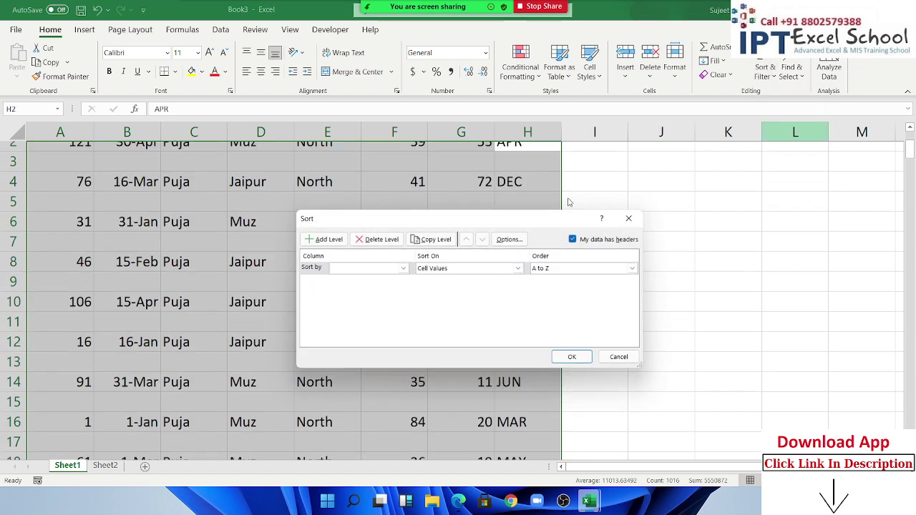
click(375, 269)
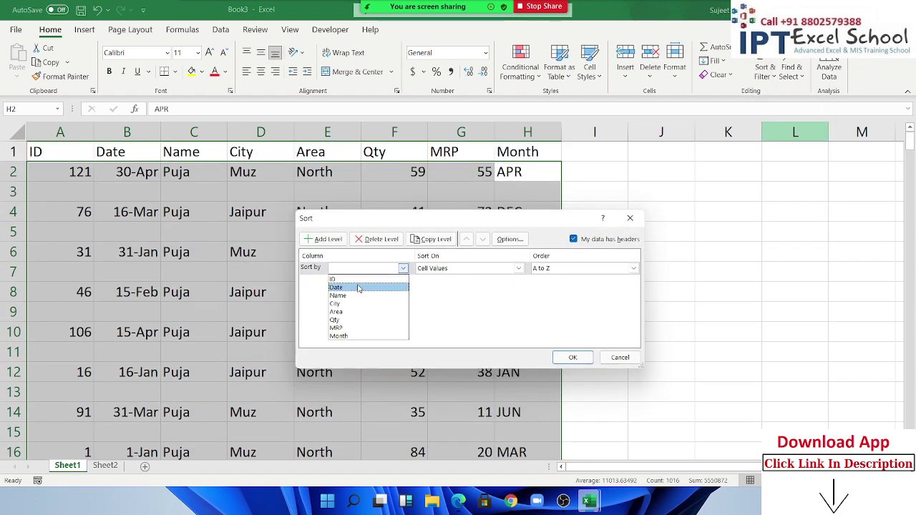
click(358, 279)
click(573, 357)
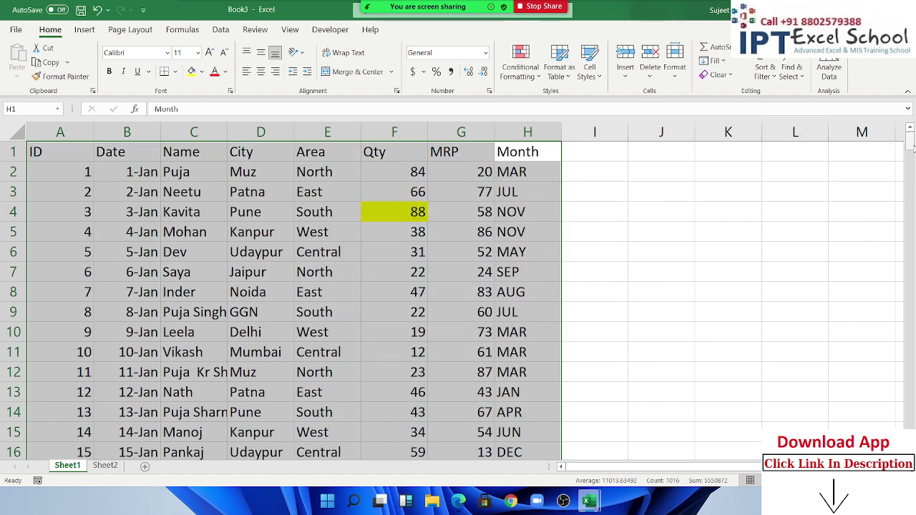
drag(909, 143, 905, 336)
scroll(686, 210, up, 2)
scroll(543, 229, up, 3)
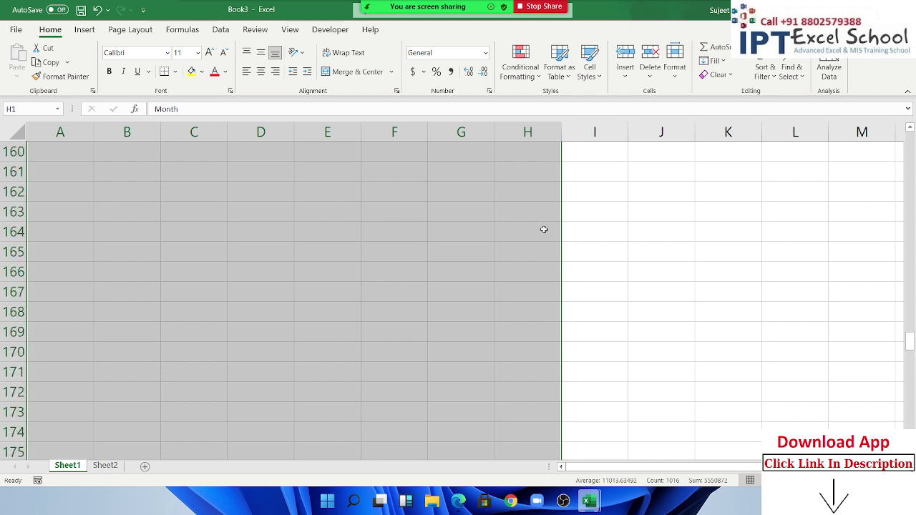
scroll(415, 234, up, 6)
scroll(289, 239, up, 5)
scroll(289, 240, down, 5)
scroll(288, 240, down, 6)
scroll(288, 240, down, 6)
scroll(289, 240, down, 5)
scroll(288, 240, down, 6)
scroll(289, 239, down, 7)
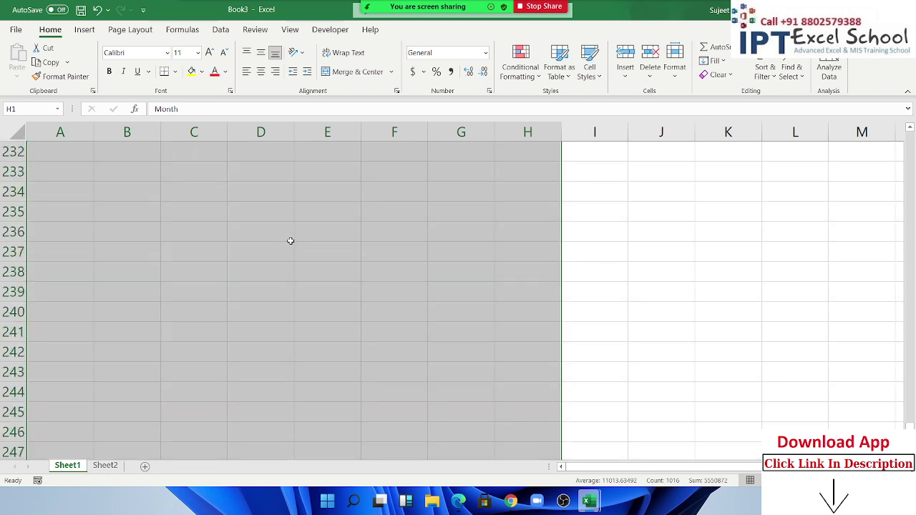
scroll(290, 240, down, 6)
scroll(294, 238, down, 1)
scroll(421, 254, up, 6)
scroll(422, 254, up, 7)
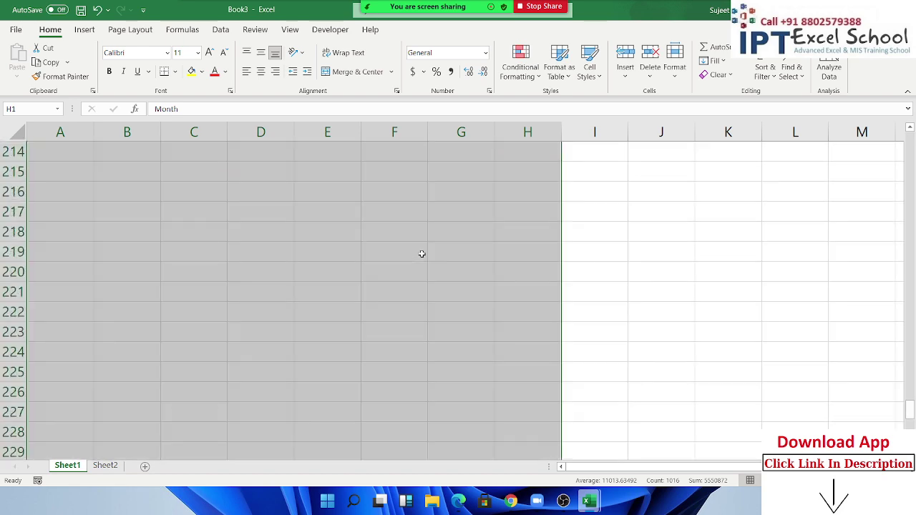
scroll(421, 254, up, 13)
scroll(422, 254, up, 5)
scroll(422, 254, up, 17)
scroll(421, 254, up, 7)
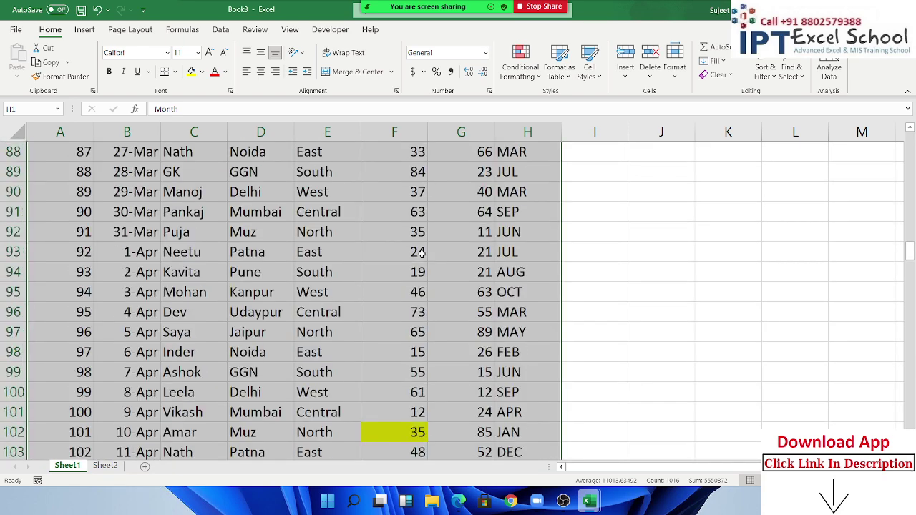
scroll(422, 254, up, 12)
scroll(421, 254, up, 7)
scroll(421, 254, up, 6)
scroll(421, 254, up, 4)
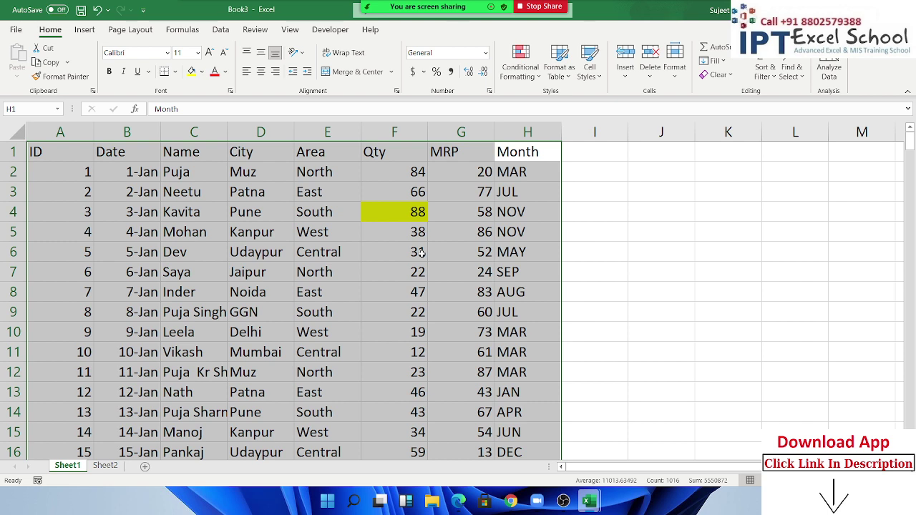
Select the ID cells for records 2 through 8
click(100, 179)
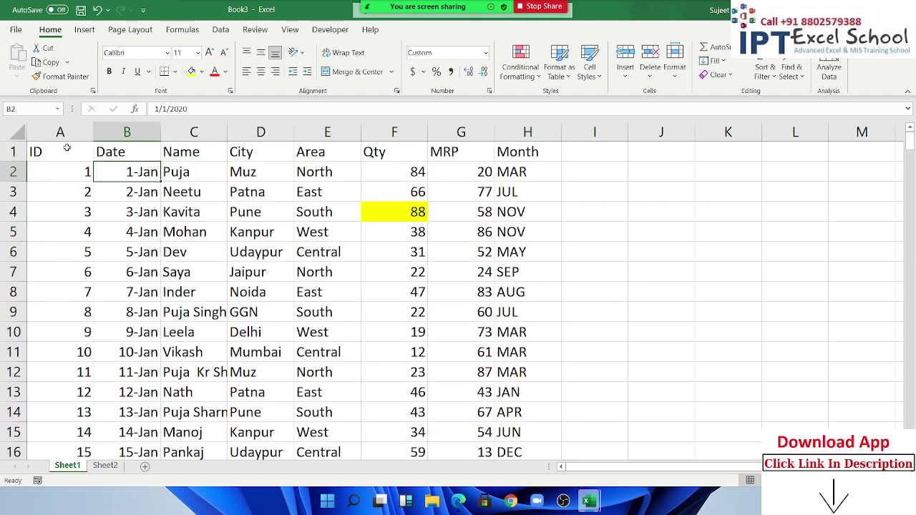
click(66, 146)
drag(115, 170, 542, 316)
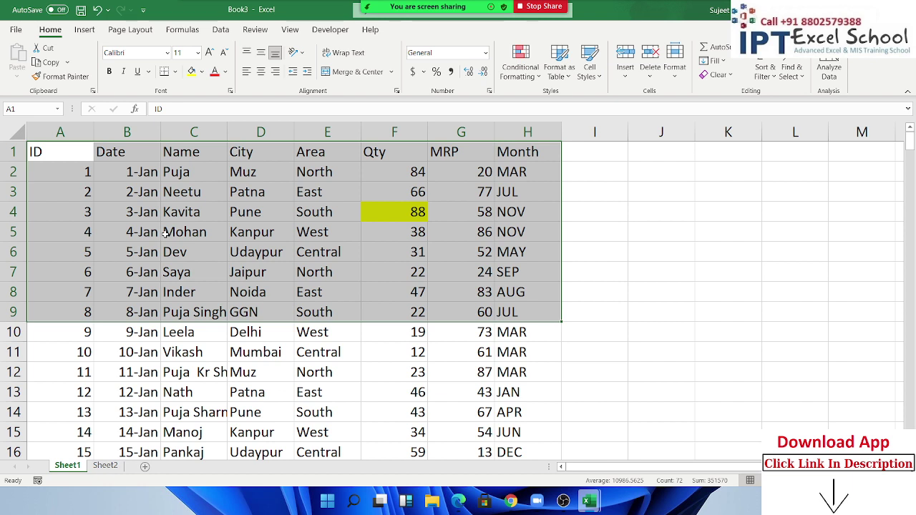
click(523, 211)
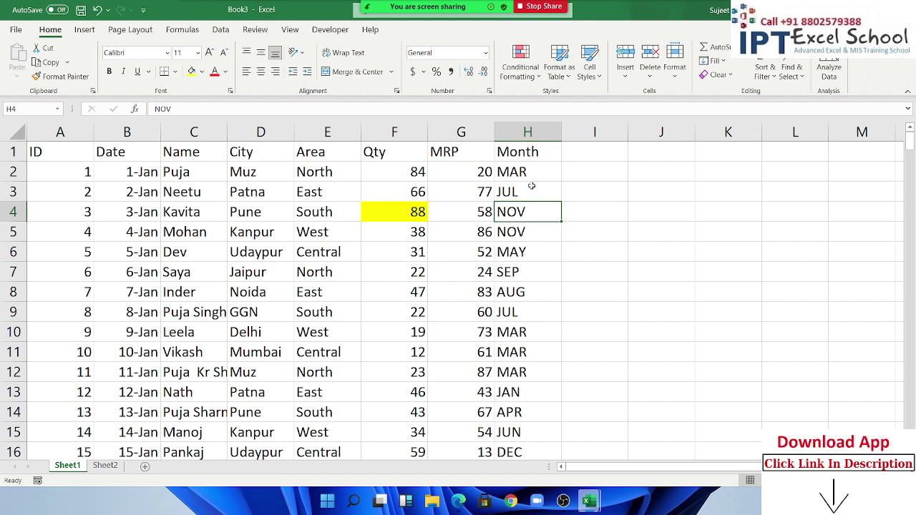
click(68, 158)
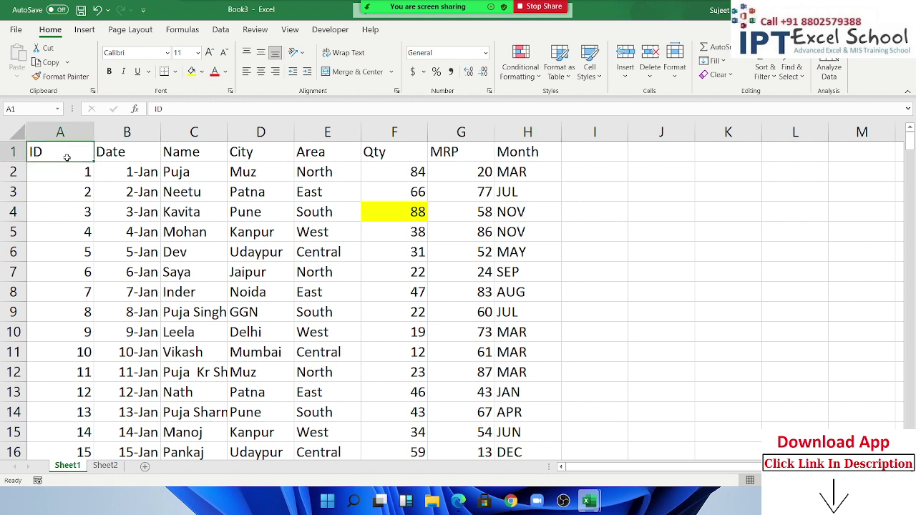
drag(77, 188, 65, 312)
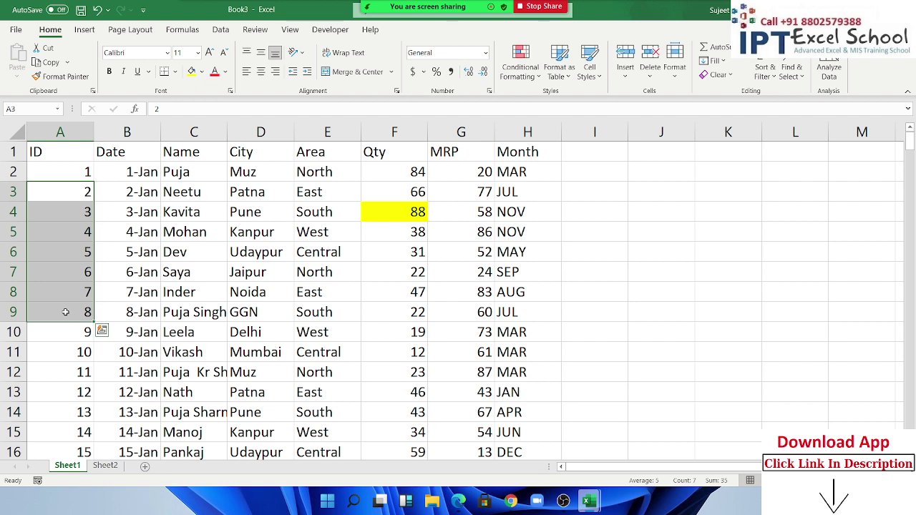
Insert blank rows at rows 5, 9 and 14, after the ID 3, 6 and 10 records
click(111, 234)
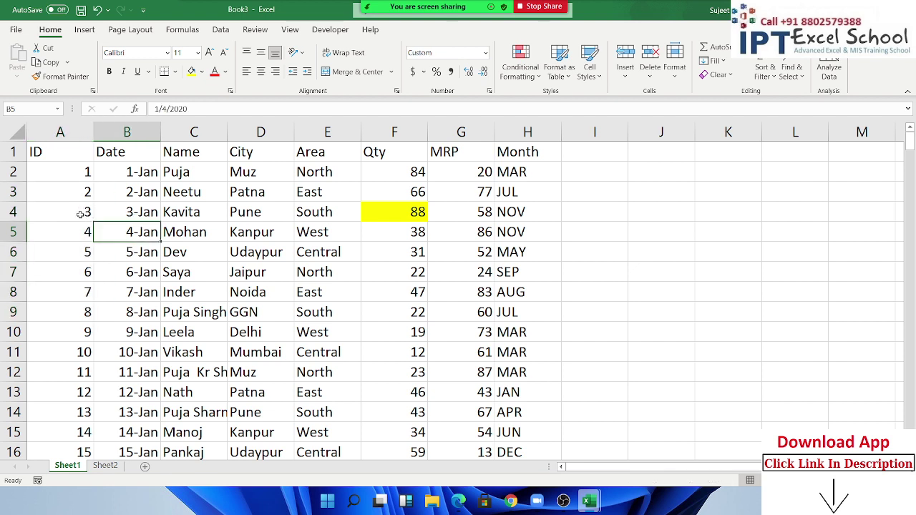
click(13, 231)
key(ctrl+plus)
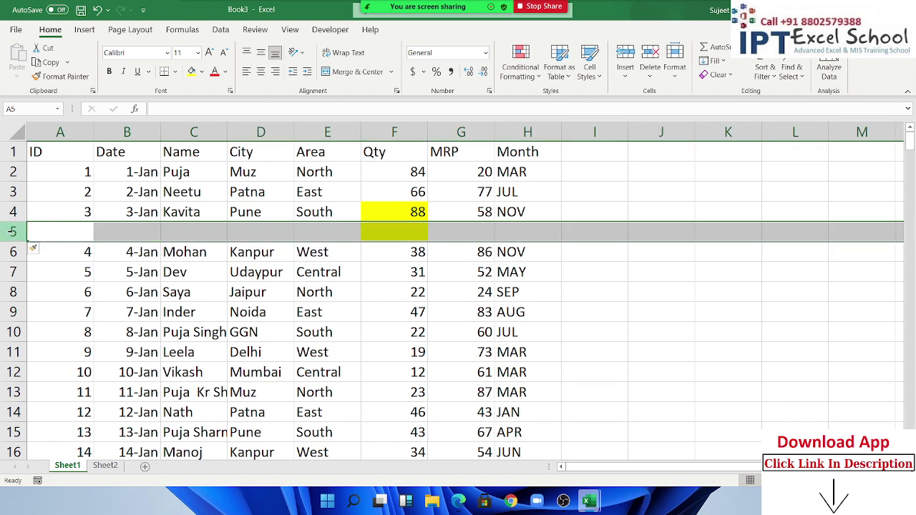
click(13, 312)
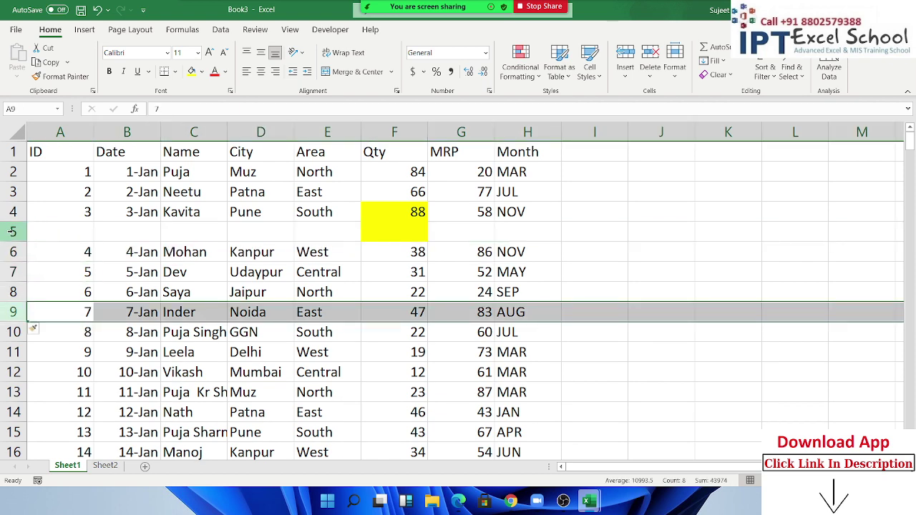
key(ctrl+plus)
click(61, 352)
key(shift+space)
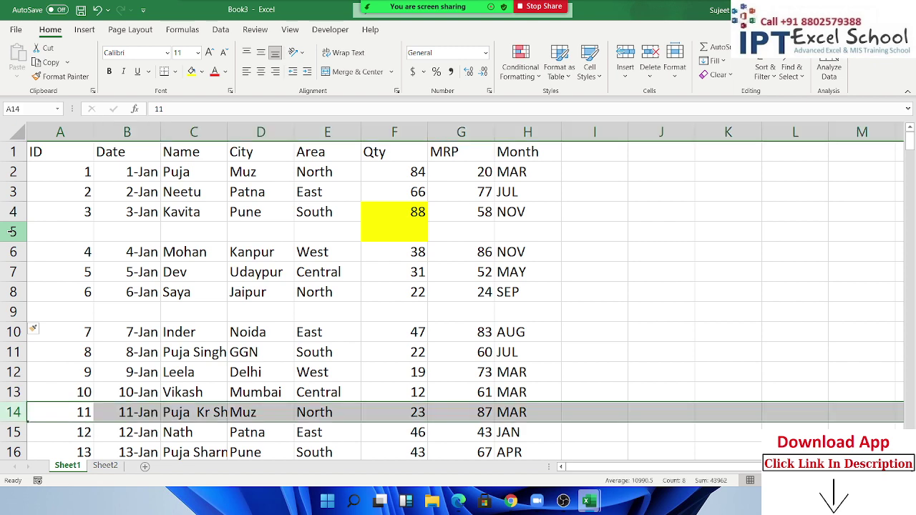
key(ctrl+shift+plus)
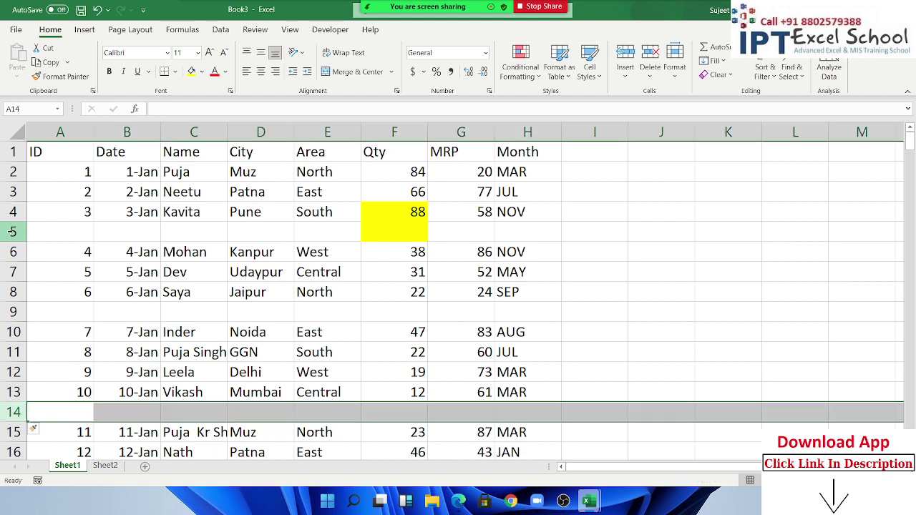
scroll(41, 253, down, 3)
scroll(41, 254, up, 2)
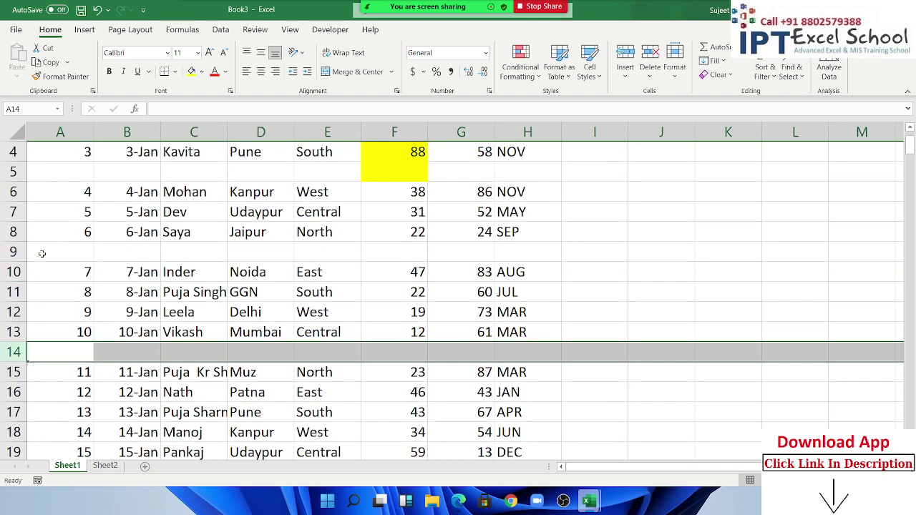
scroll(41, 253, up, 1)
scroll(42, 253, down, 1)
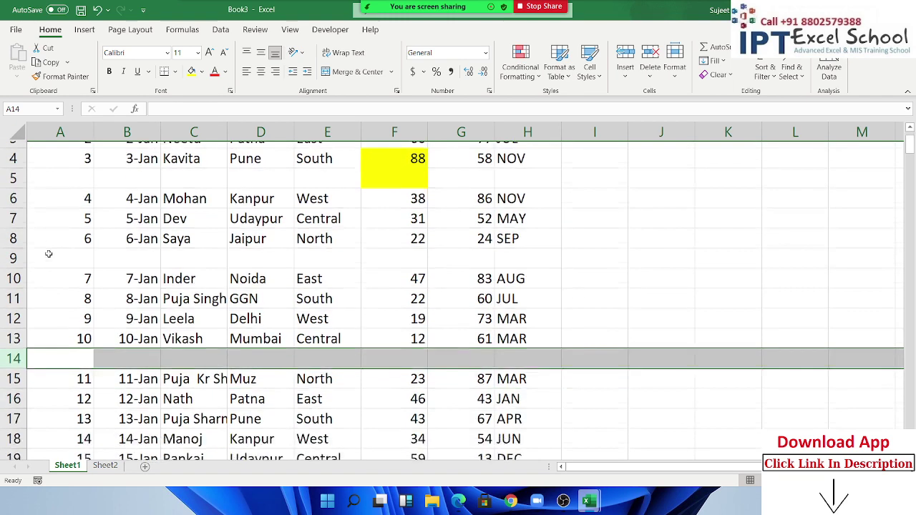
scroll(33, 307, down, 1)
scroll(164, 297, up, 2)
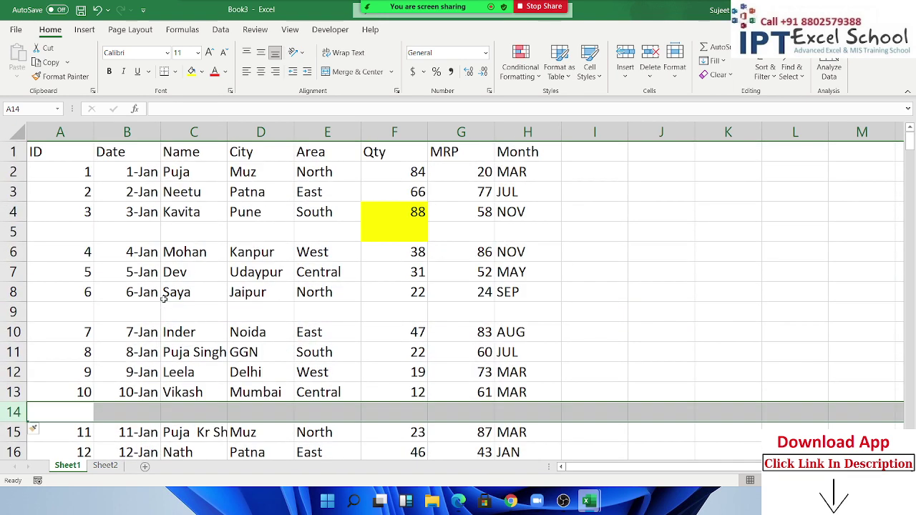
Select the data records below the new blank row 14
click(77, 315)
scroll(75, 375, down, 3)
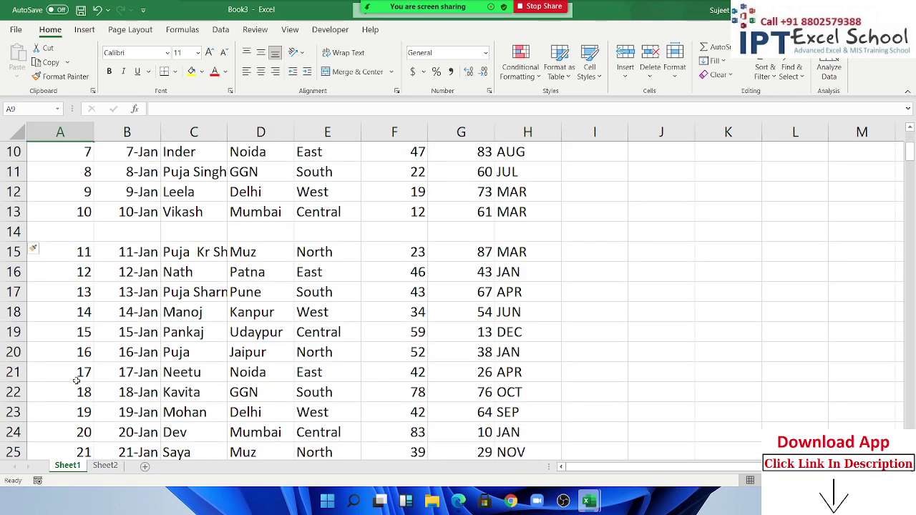
mouse_move(75, 255)
mouse_down()
mouse_move(405, 445)
mouse_move(527, 415)
mouse_up()
scroll(355, 196, up, 5)
scroll(355, 196, up, 6)
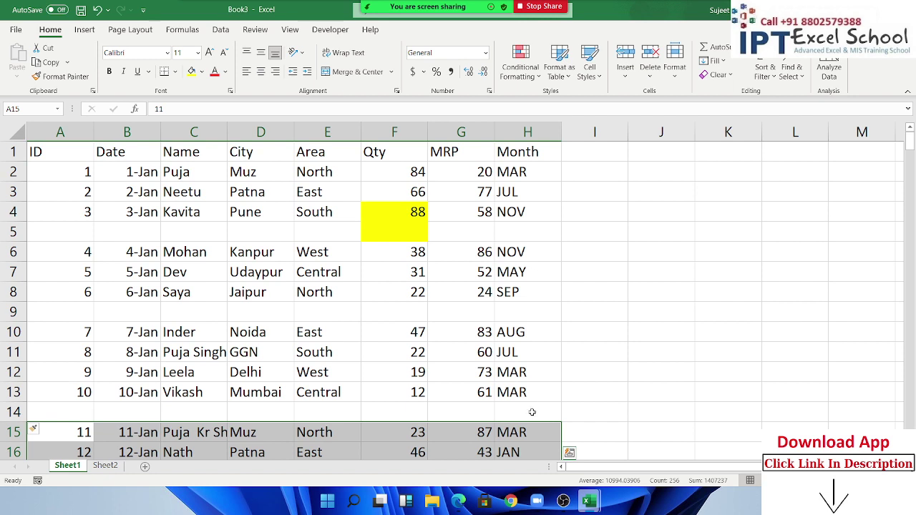
Custom-sort the block A1:H14 by ID, smallest to largest
drag(529, 412, 2, 133)
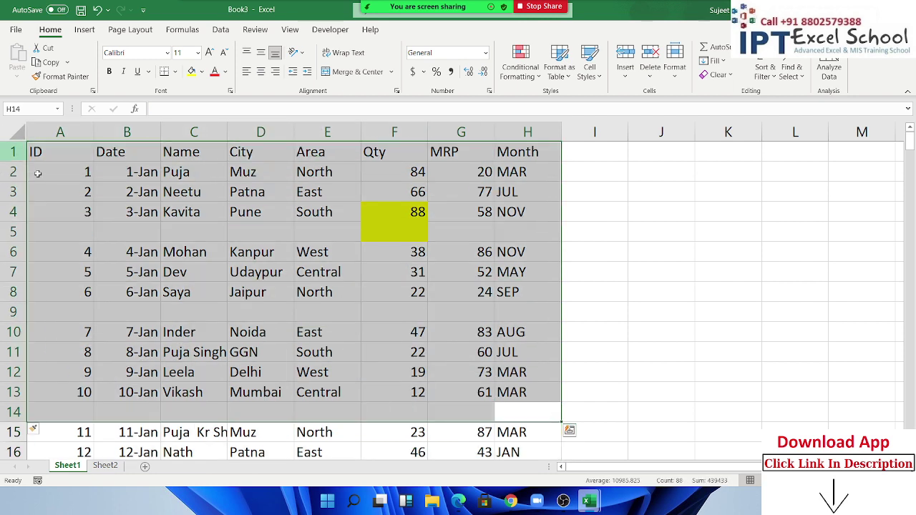
click(770, 77)
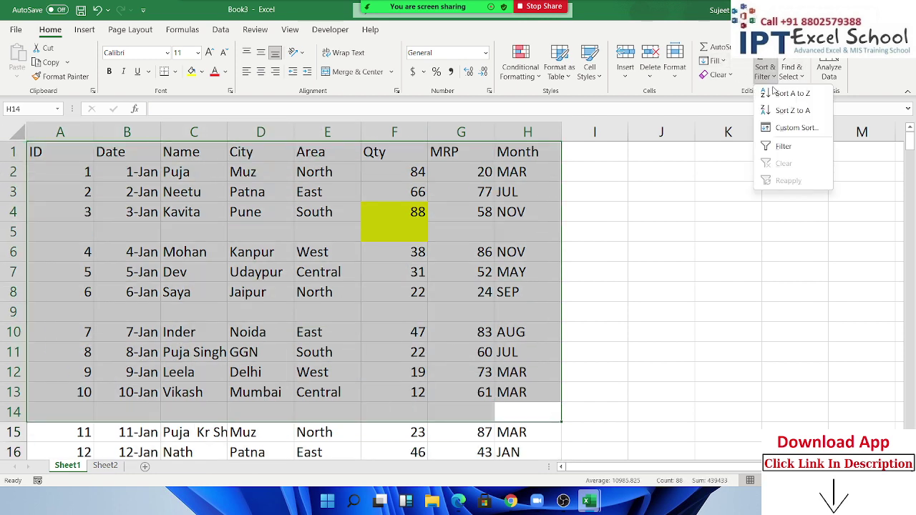
click(784, 129)
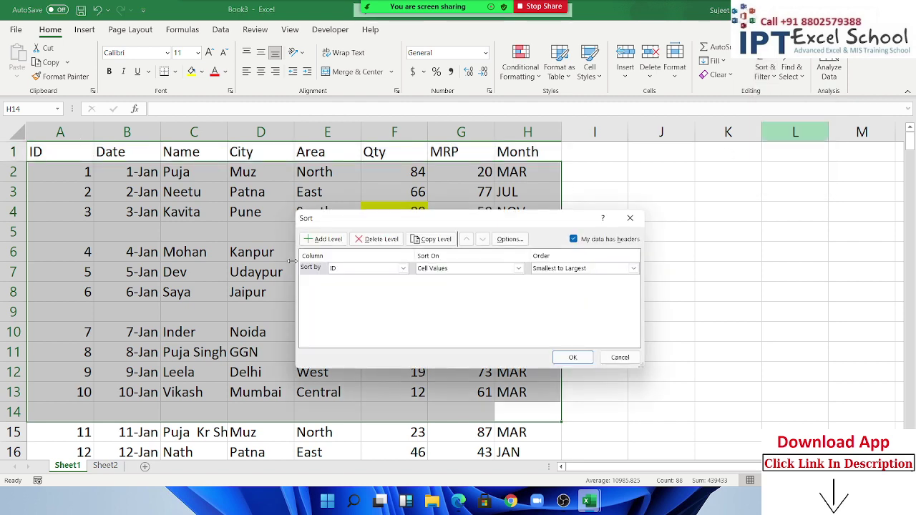
click(583, 360)
Delete the three blank rows 12 to 14
click(149, 375)
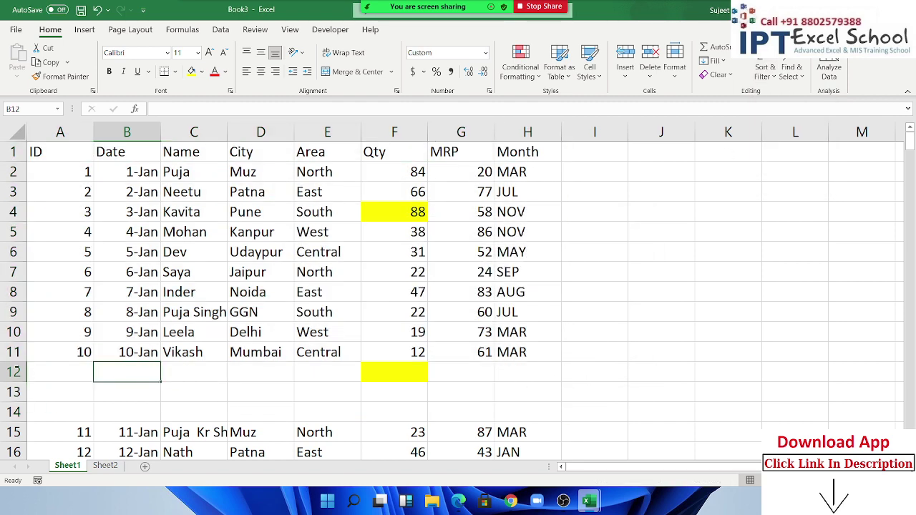
drag(13, 372, 8, 405)
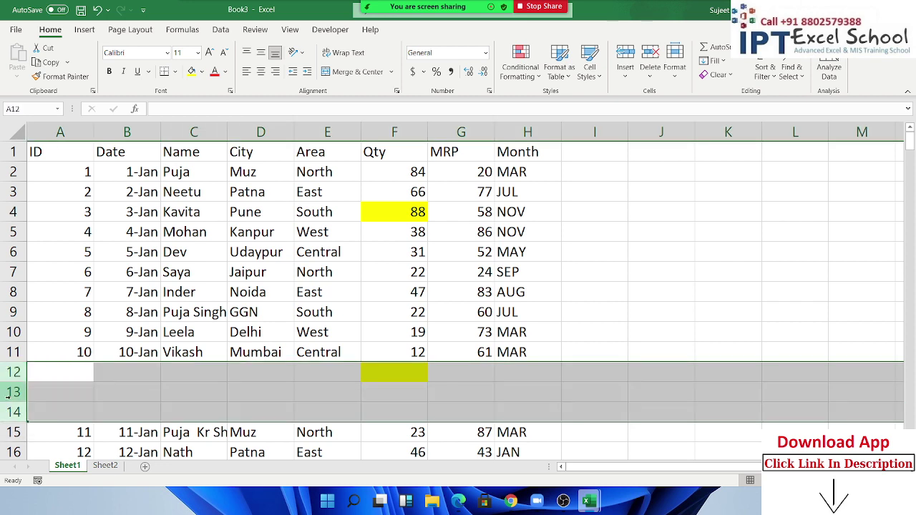
key(ctrl+minus)
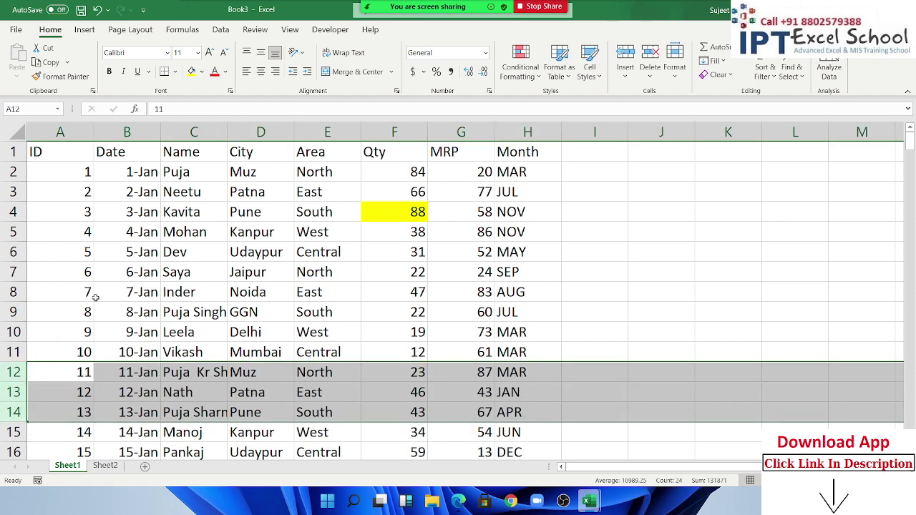
click(231, 250)
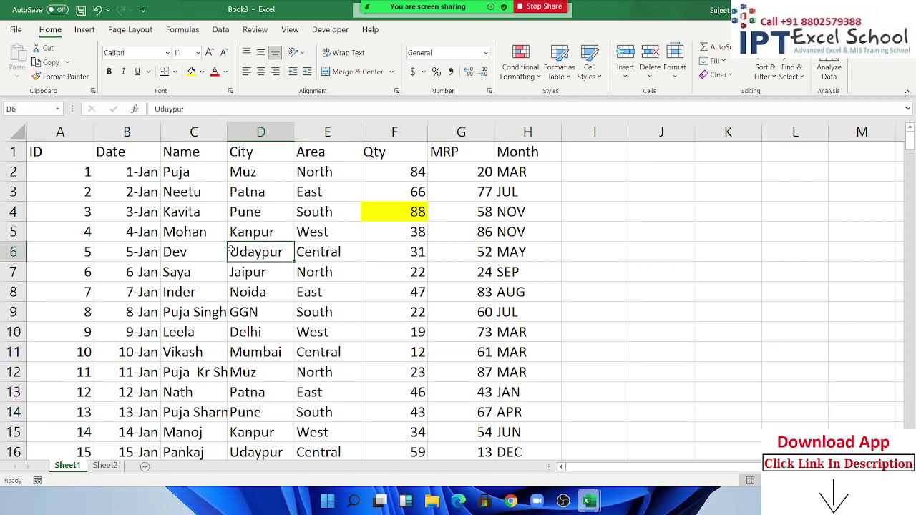
scroll(231, 250, down, 2)
ctrl+scroll(230, 249, down, 1)
ctrl+scroll(230, 250, down, 1)
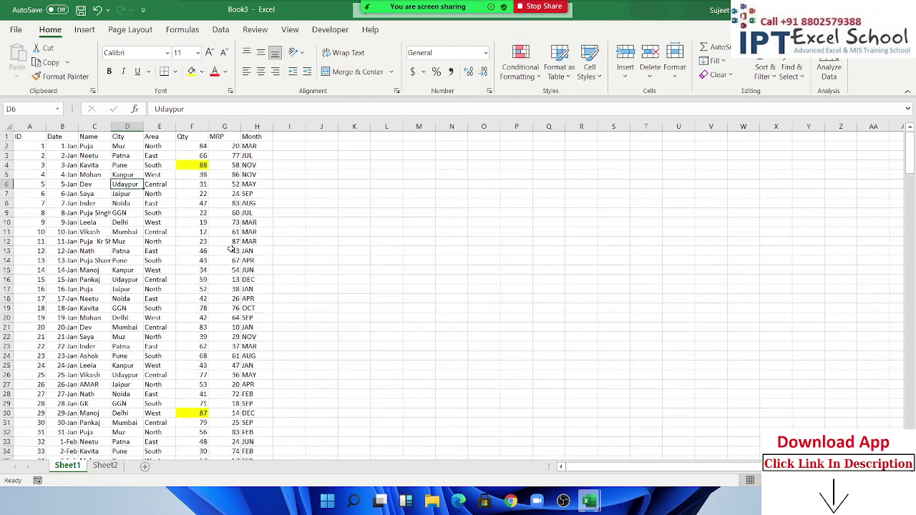
ctrl+scroll(230, 248, up, 2)
ctrl+scroll(231, 249, up, 1)
scroll(231, 248, up, 2)
ctrl+scroll(230, 249, up, 1)
scroll(230, 248, down, 1)
ctrl+scroll(231, 248, up, 1)
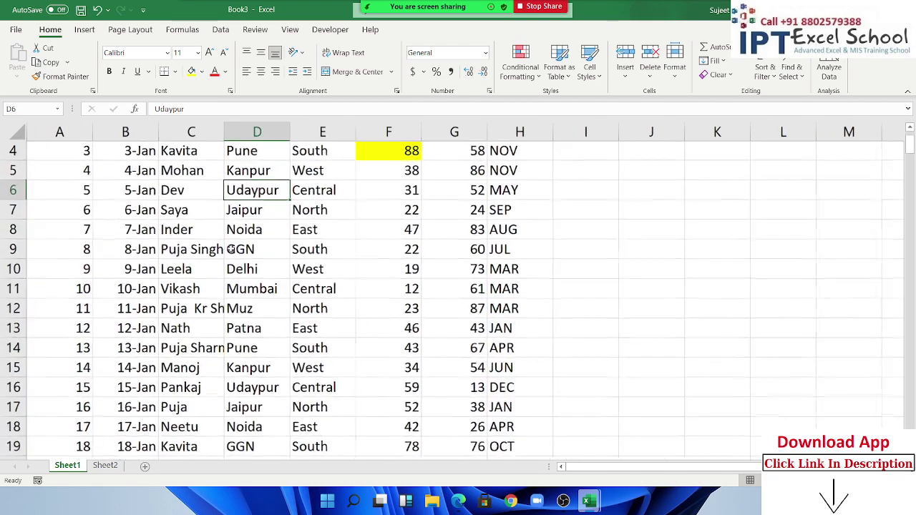
scroll(230, 249, up, 1)
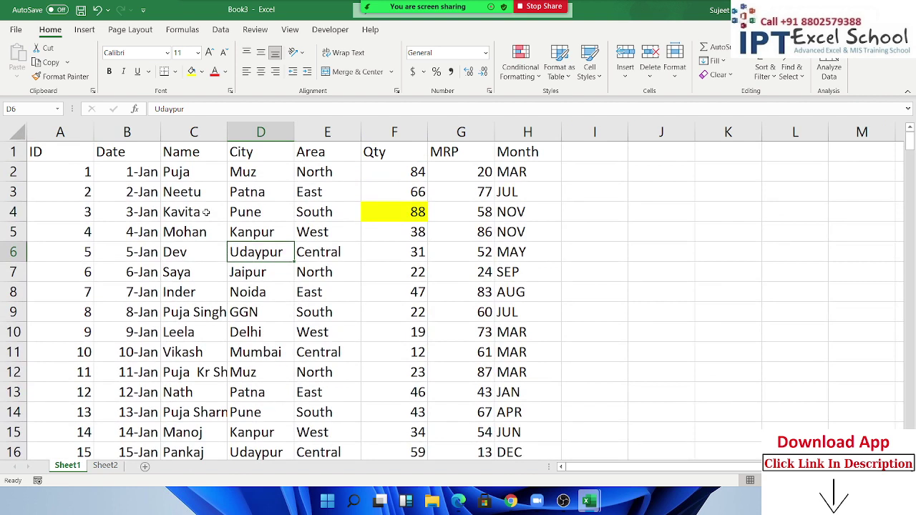
drag(71, 174, 473, 276)
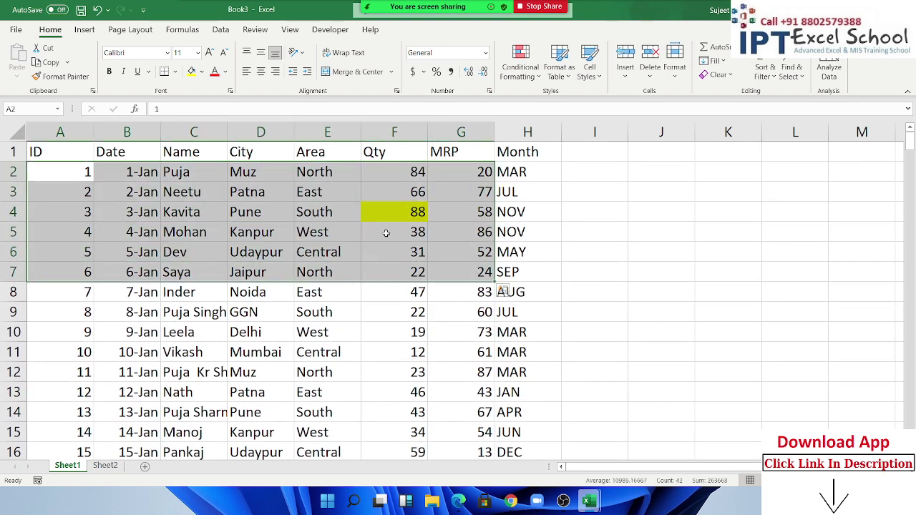
drag(79, 177, 80, 268)
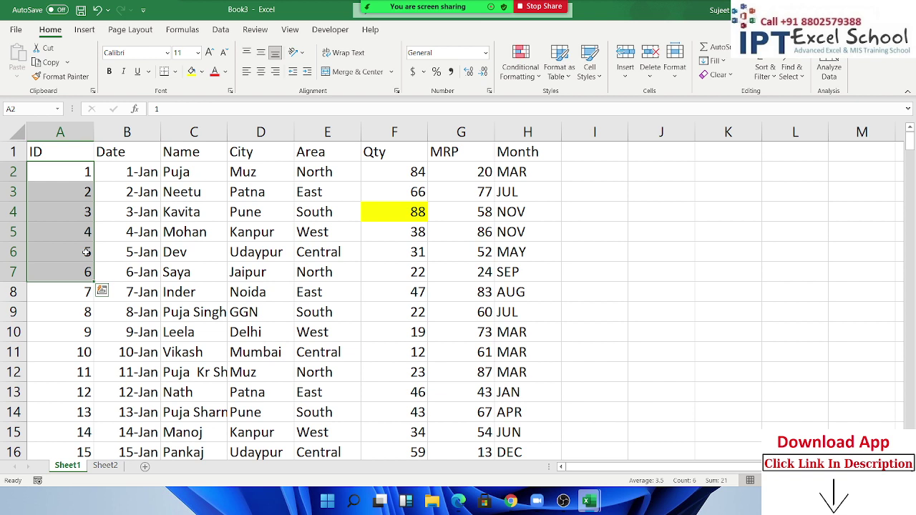
Add an Sr header beside Month and fill numbers 1, 2, … down to the last record
key(ctrl+Home)
key(ctrl+Right)
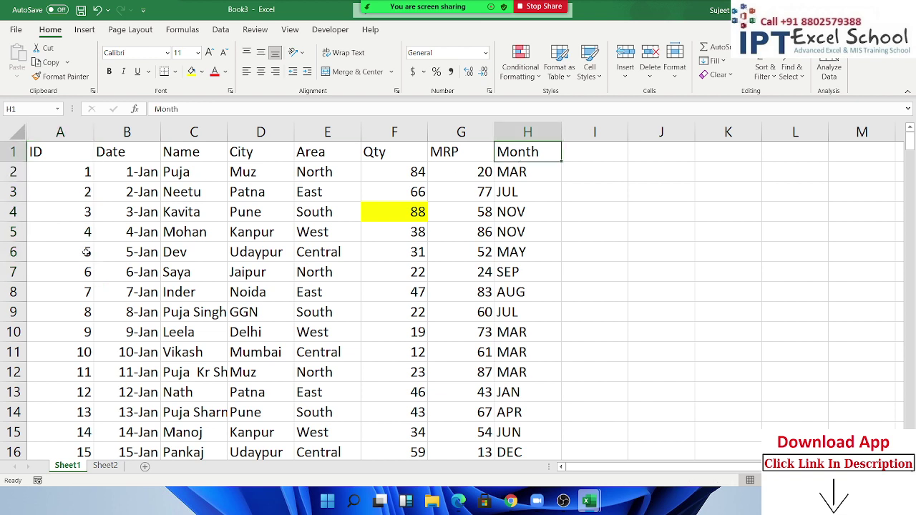
key(Right)
text(S)
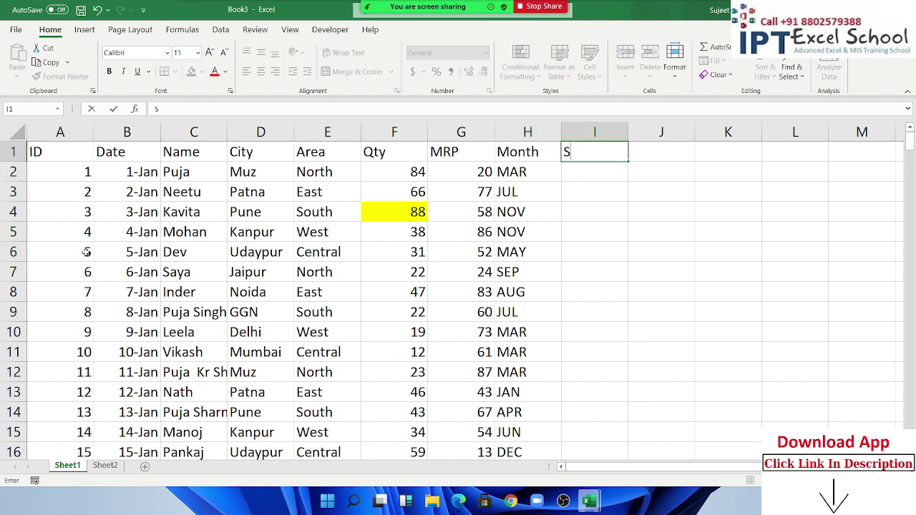
text(r)
key(Return)
text(1)
key(Return)
text(2)
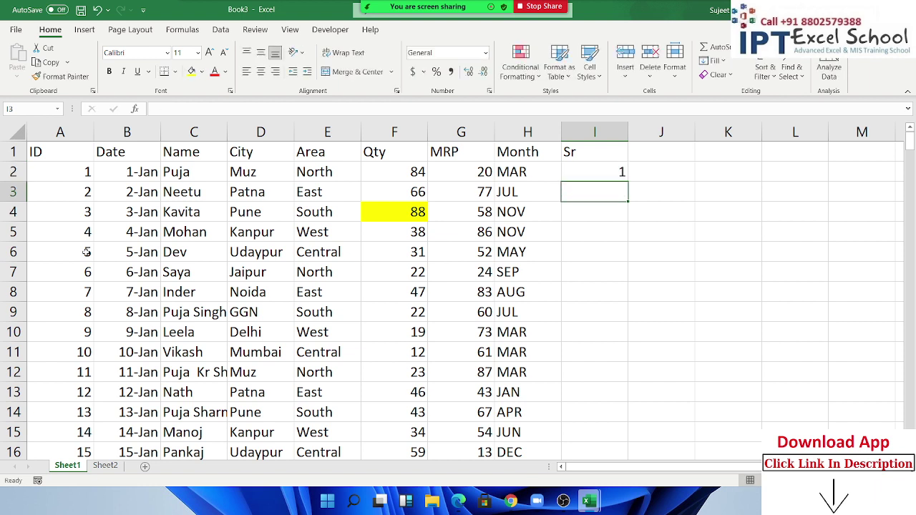
key(Return)
key(Up)
key(Up)
key(shift+Down)
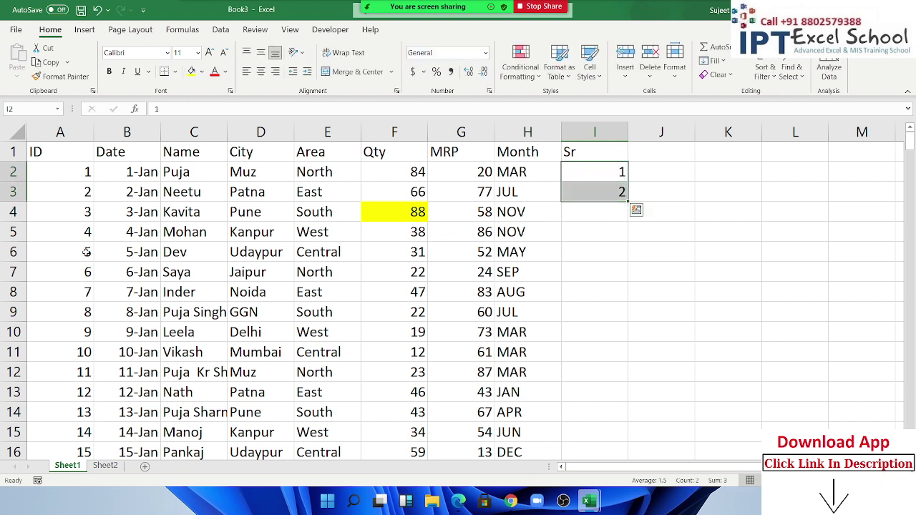
double_click(627, 201)
Sort the table A to Z by City
click(265, 252)
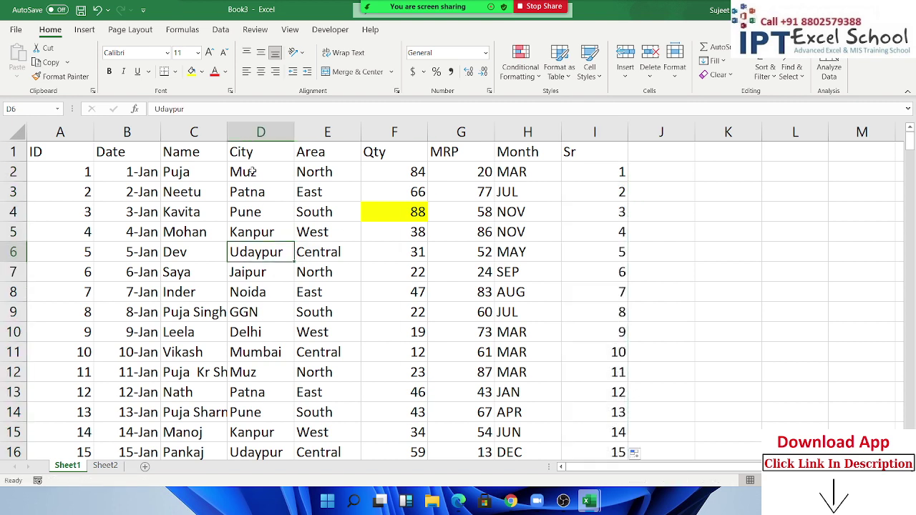
click(249, 153)
click(792, 72)
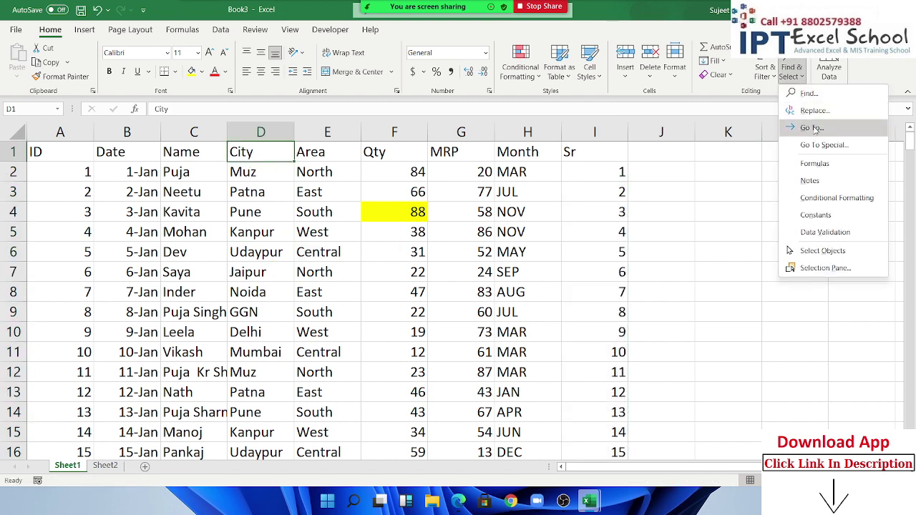
click(764, 76)
click(774, 95)
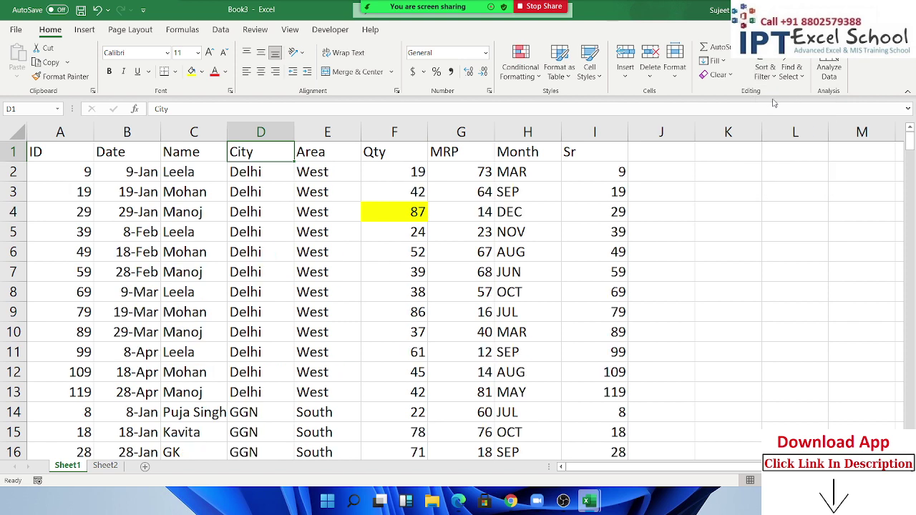
click(320, 308)
scroll(320, 308, down, 5)
scroll(320, 308, up, 5)
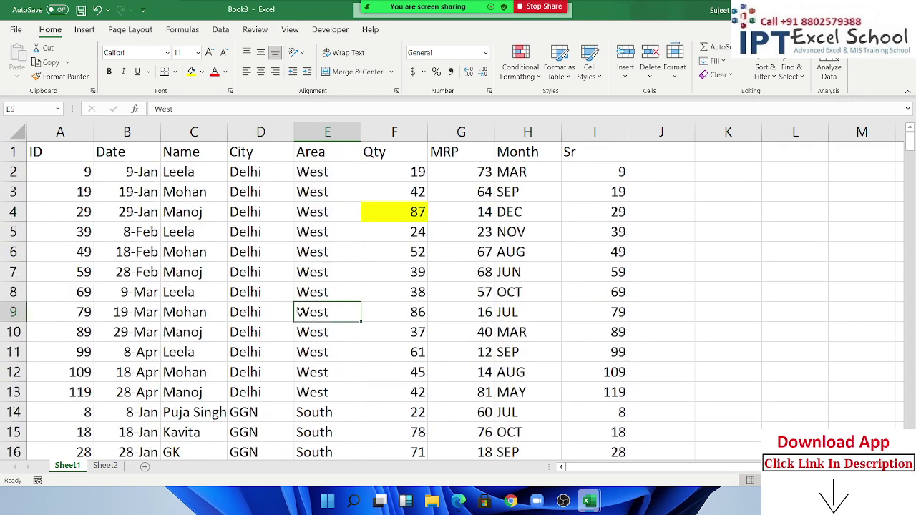
Sort A to Z on Sr to restore the original row order
click(586, 156)
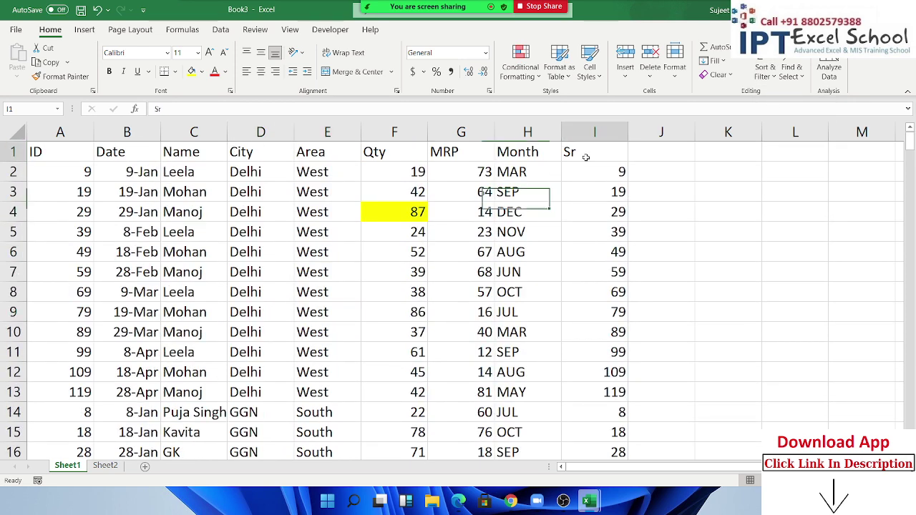
click(764, 72)
click(776, 95)
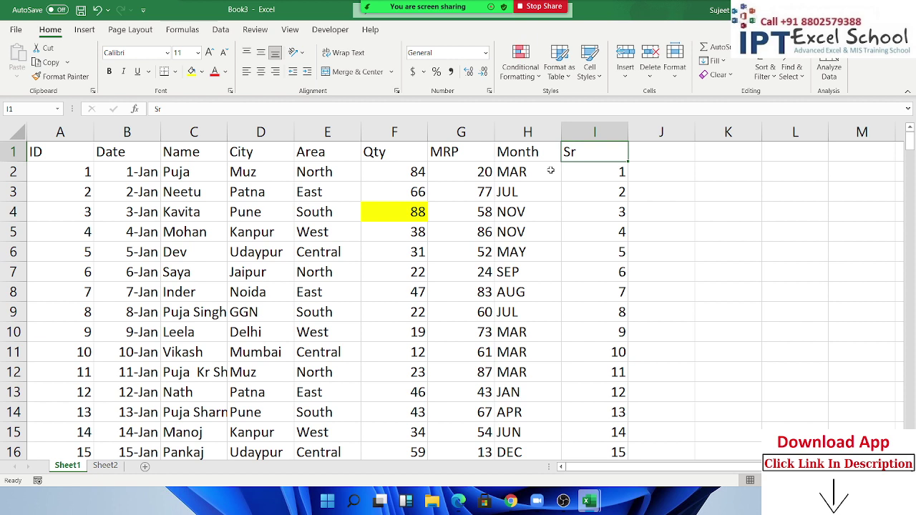
Select the ID header and add AutoFilter dropdowns to every table header through Sr
click(388, 226)
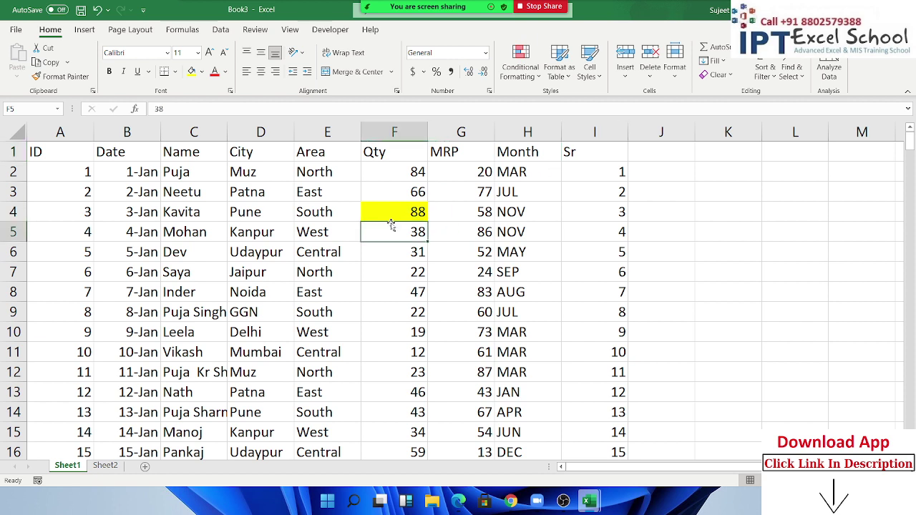
key(Down)
key(Down)
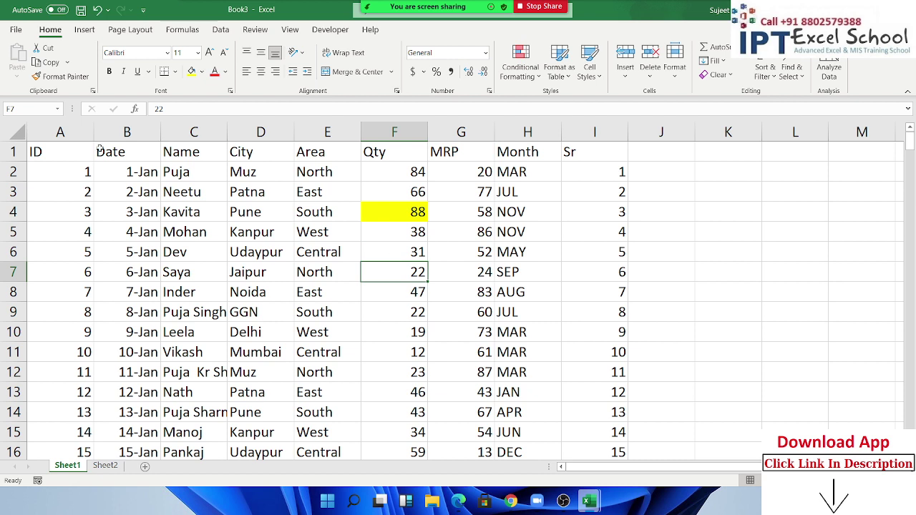
click(70, 155)
click(770, 76)
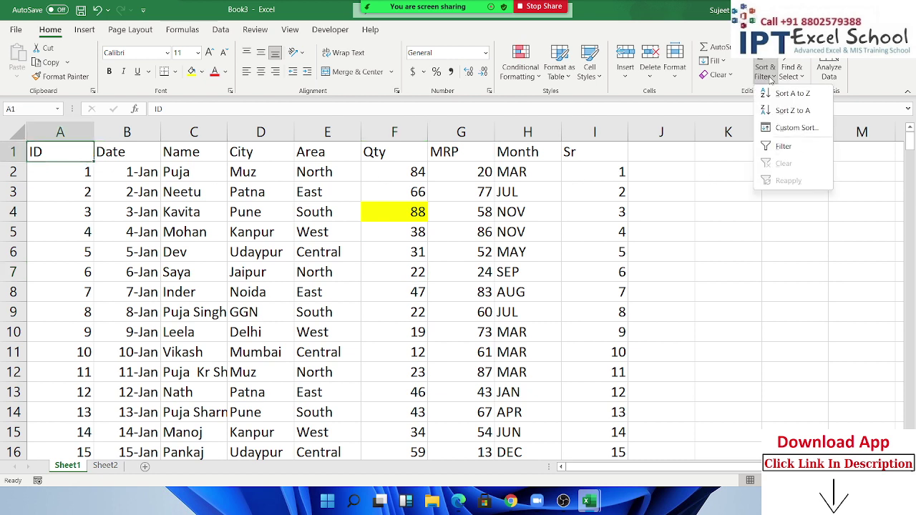
click(795, 144)
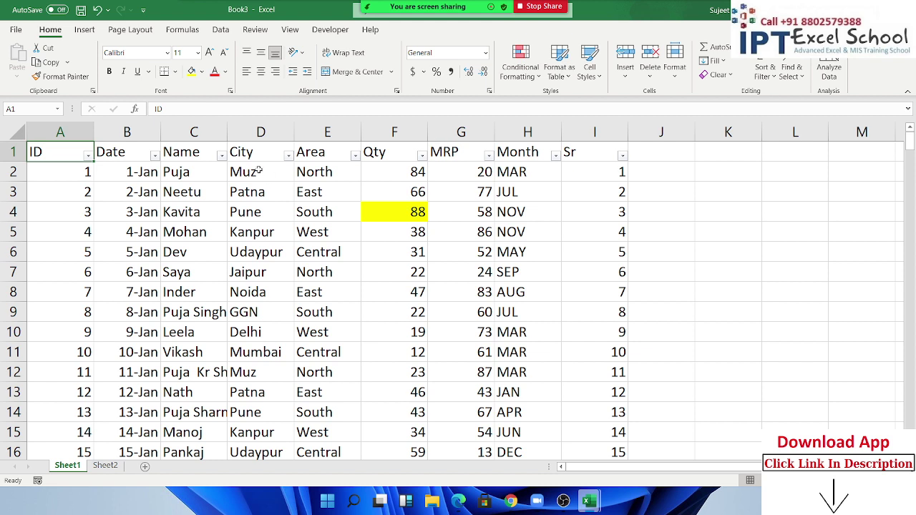
click(208, 155)
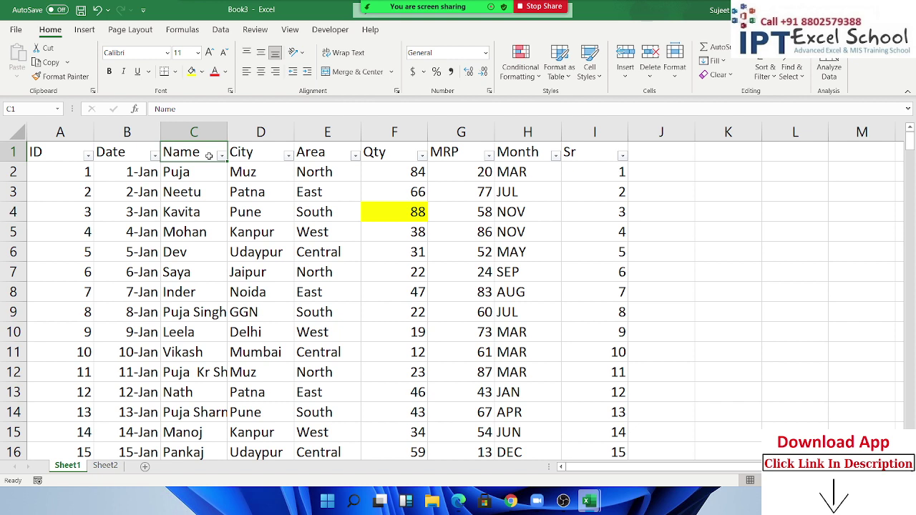
click(214, 130)
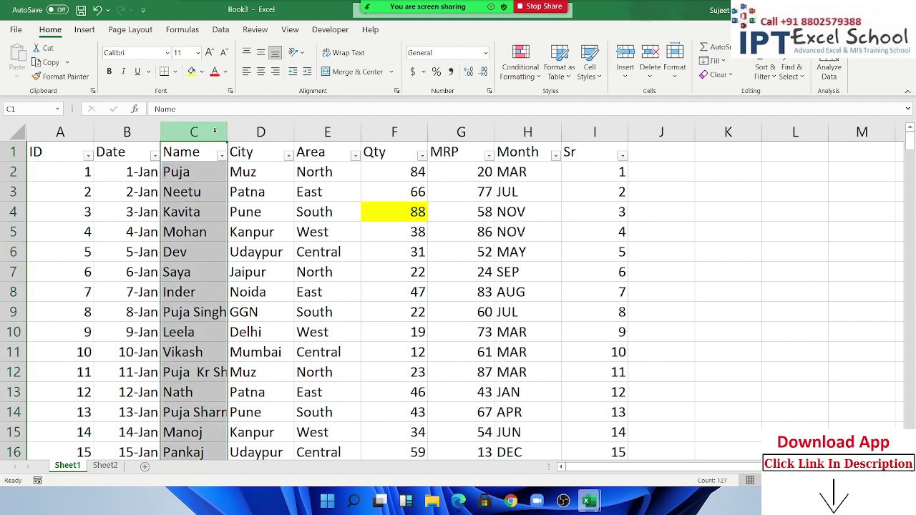
click(201, 187)
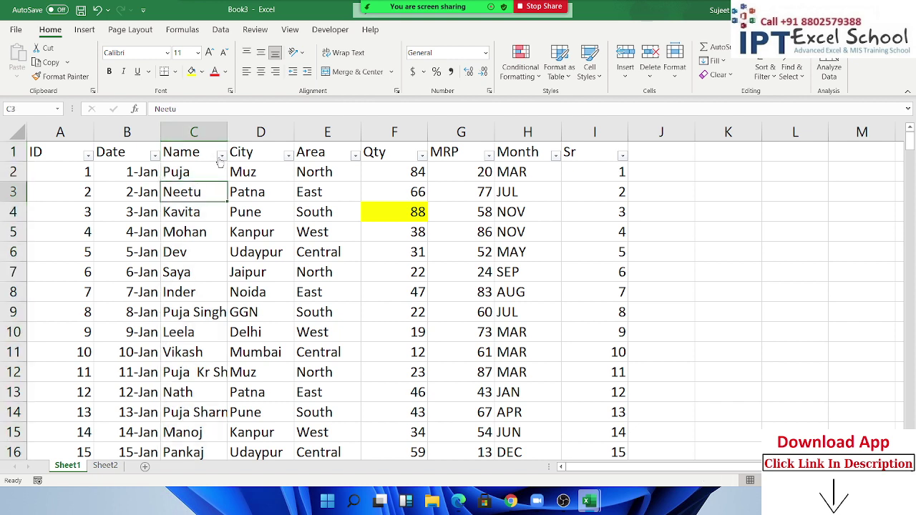
click(220, 156)
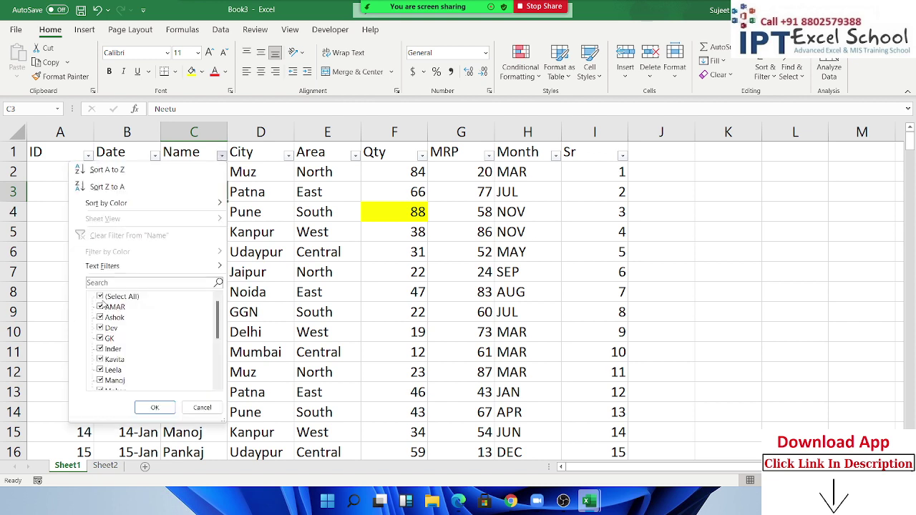
scroll(104, 304, down, 5)
scroll(89, 348, up, 5)
mouse_move(102, 266)
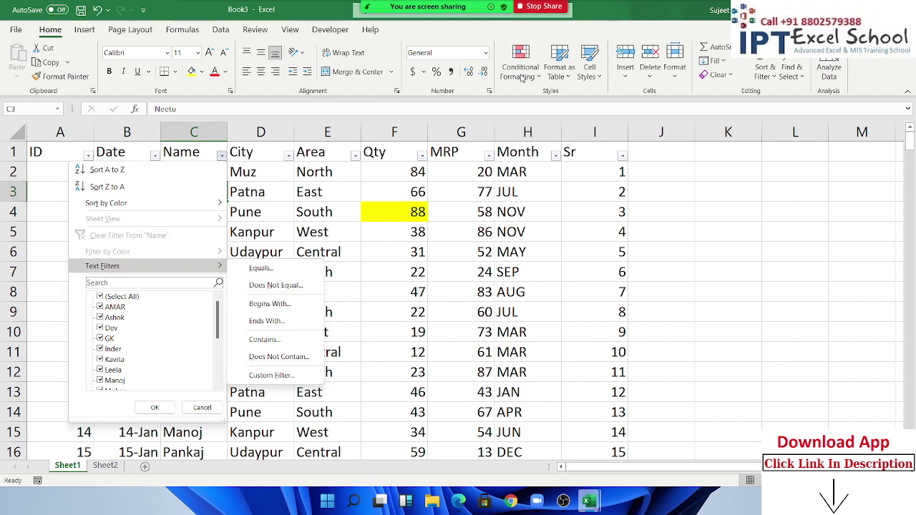
click(286, 210)
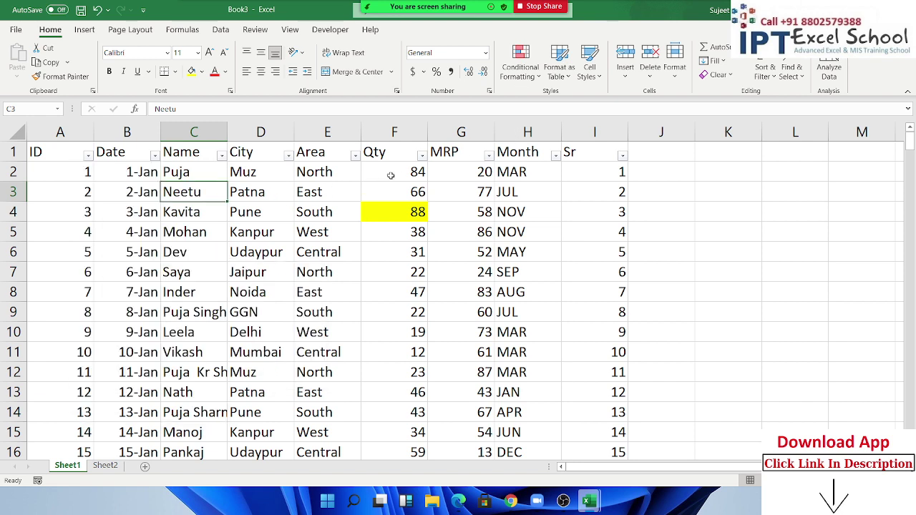
Filter the Qty column to yellow-highlighted rows, then clear that colour filter
click(421, 156)
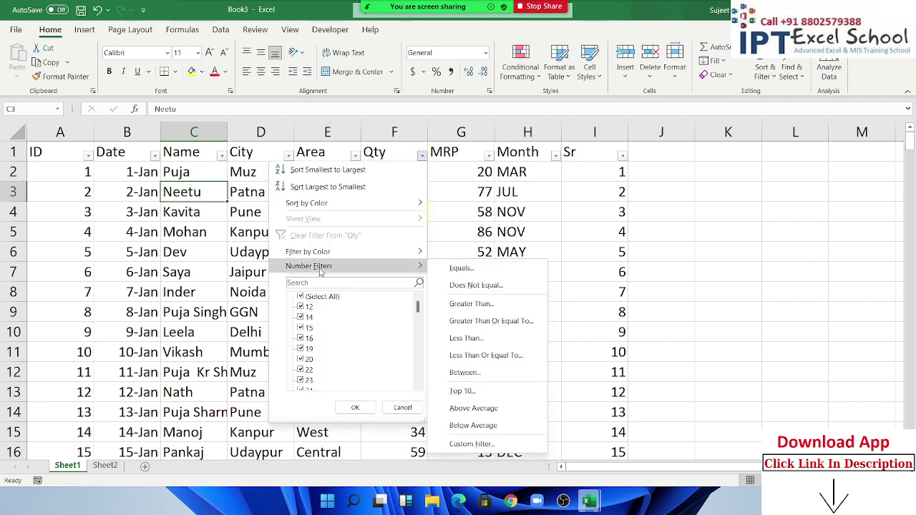
mouse_move(308, 252)
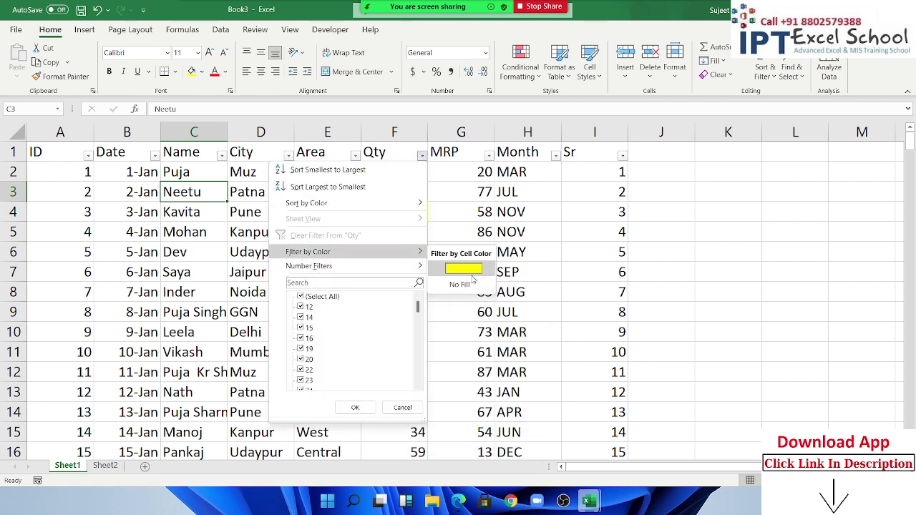
click(472, 271)
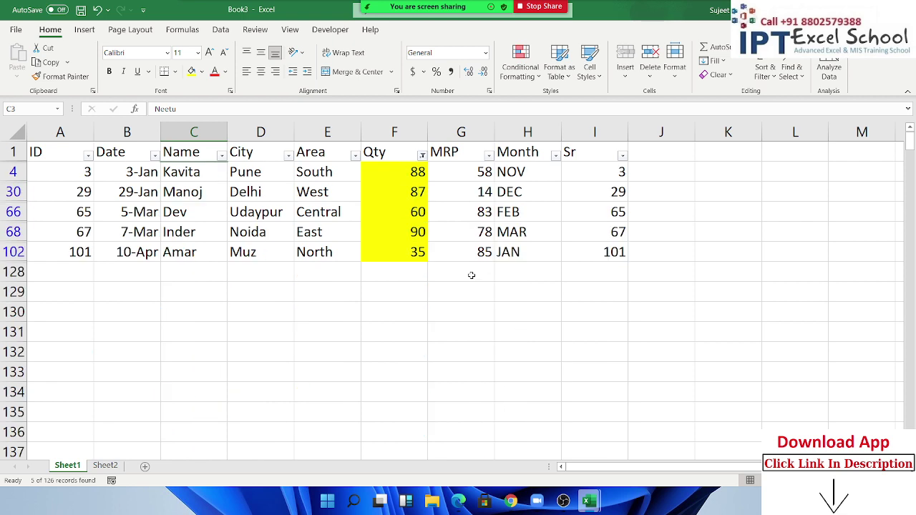
click(422, 155)
click(378, 235)
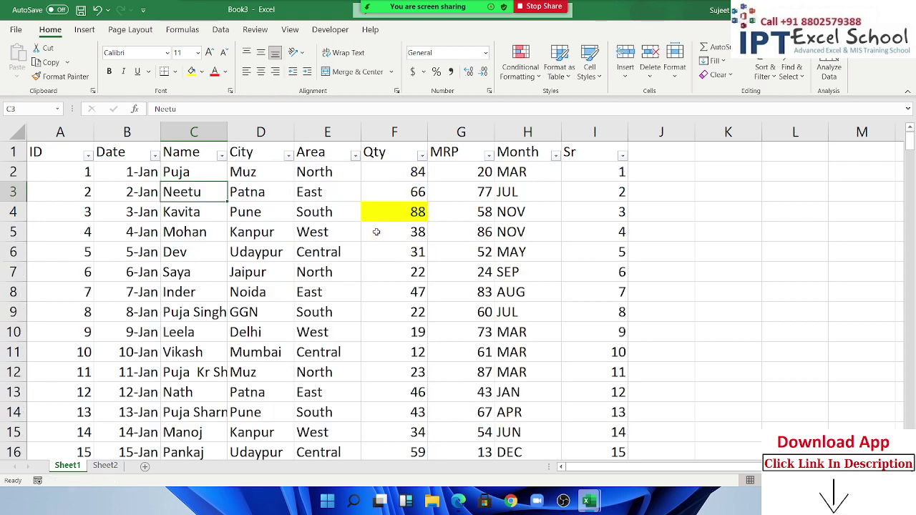
Check the Qty filter menu again, then select the whole MRP column for Conditional Formatting
click(422, 155)
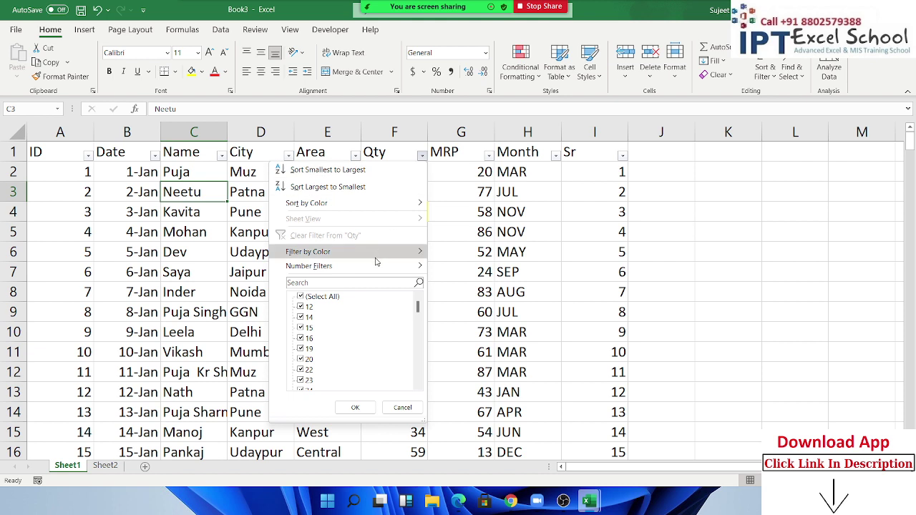
mouse_move(309, 266)
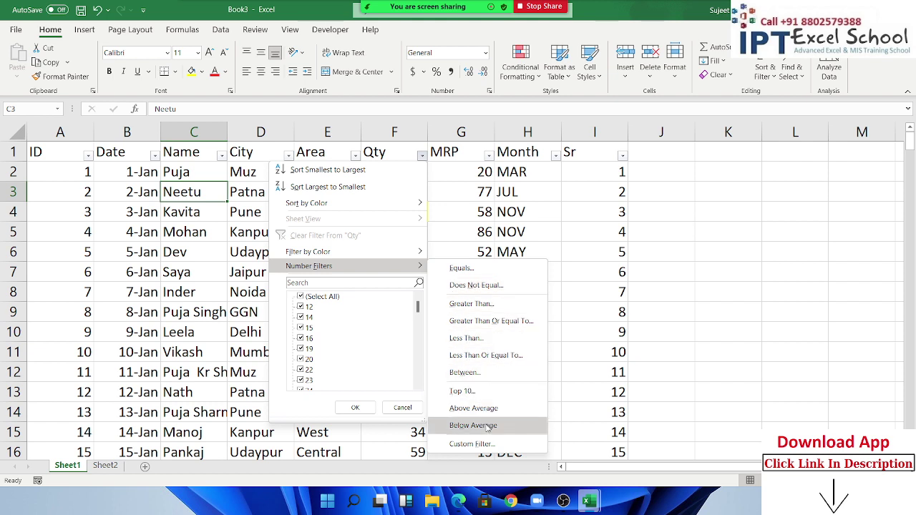
click(478, 215)
click(469, 136)
click(520, 61)
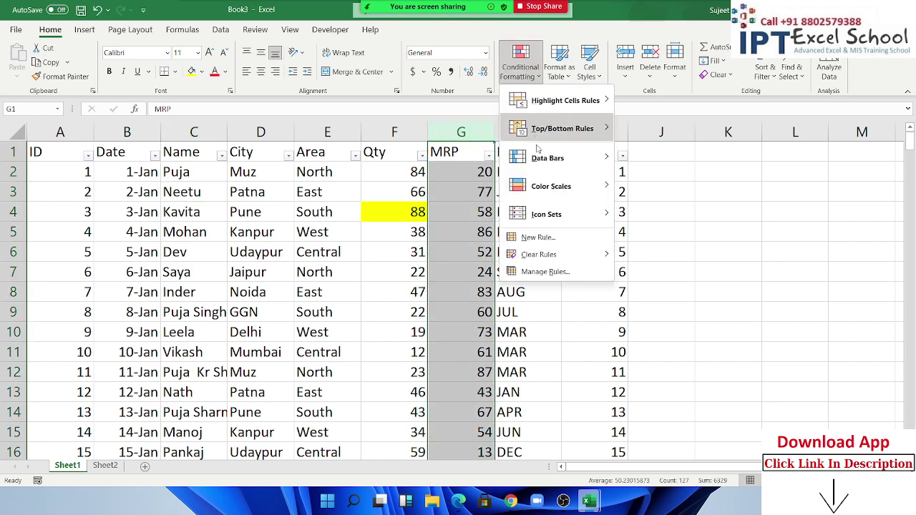
mouse_move(546, 214)
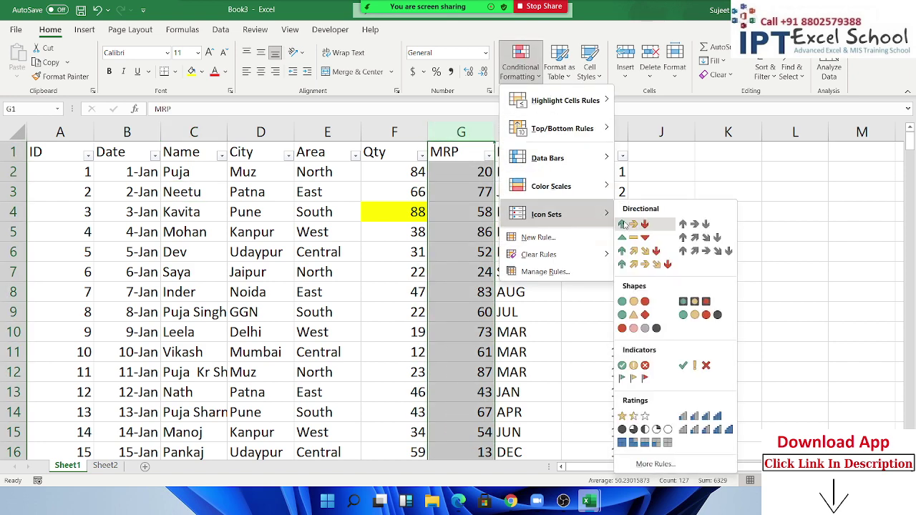
Apply the 3 Arrows icon set to MRP and filter MRP to green up-arrow rows
click(631, 218)
click(480, 188)
click(489, 155)
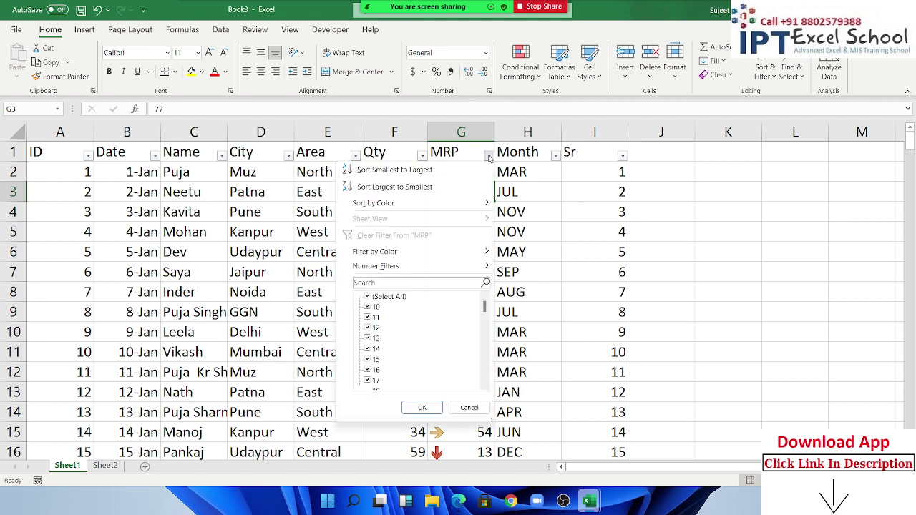
mouse_move(375, 251)
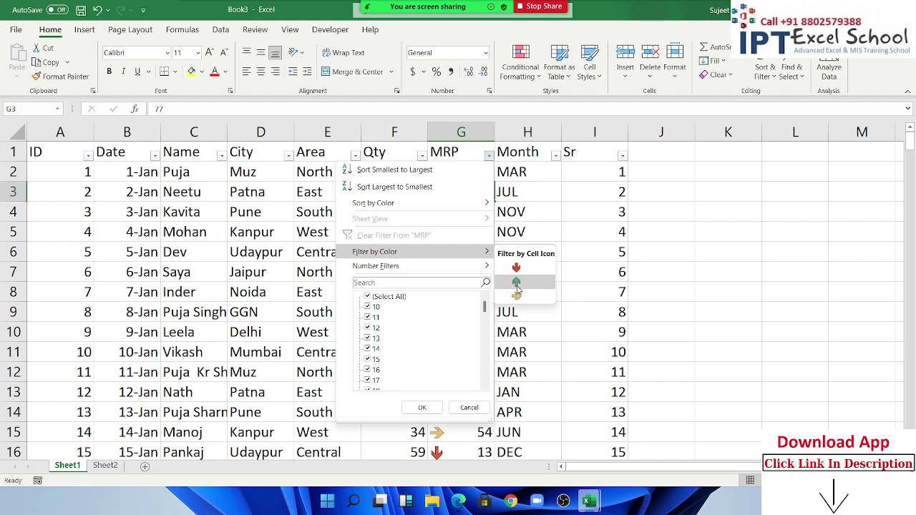
click(516, 281)
Clear the MRP filter so all rows show again
scroll(437, 246, down, 4)
scroll(438, 246, up, 4)
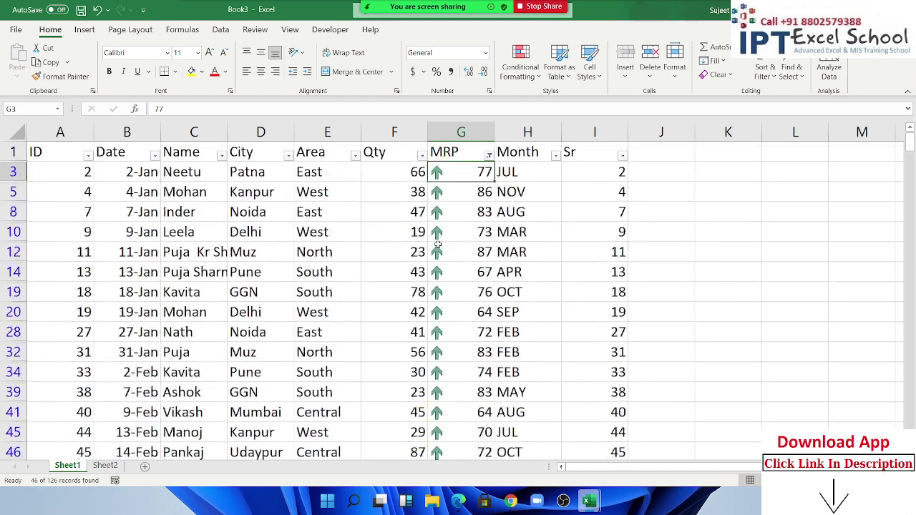
click(489, 155)
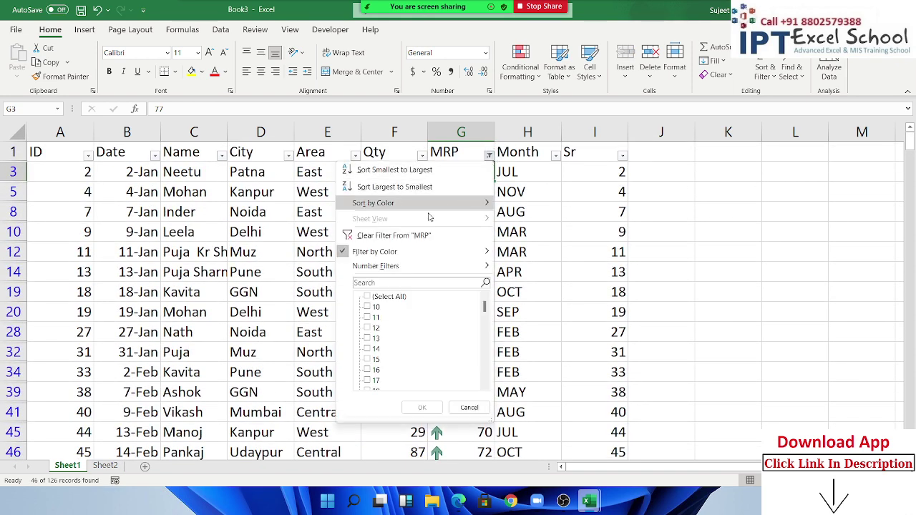
click(389, 235)
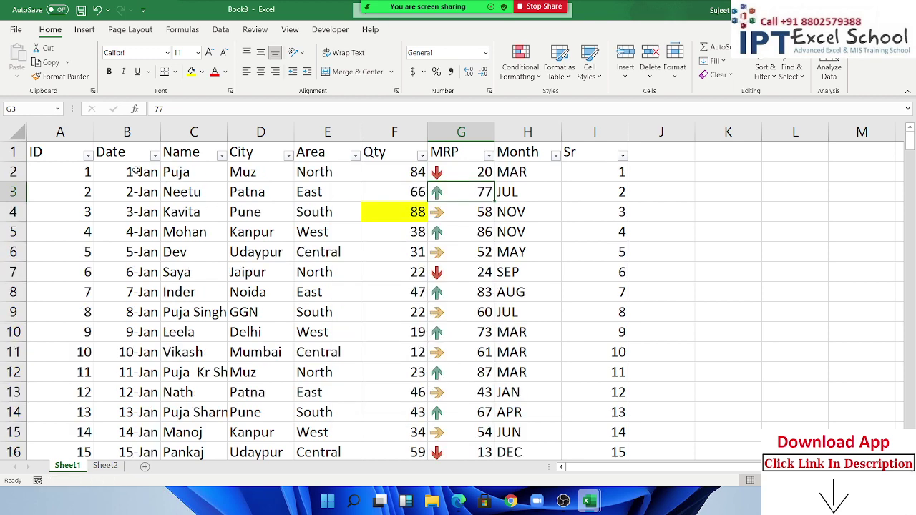
click(140, 168)
click(154, 155)
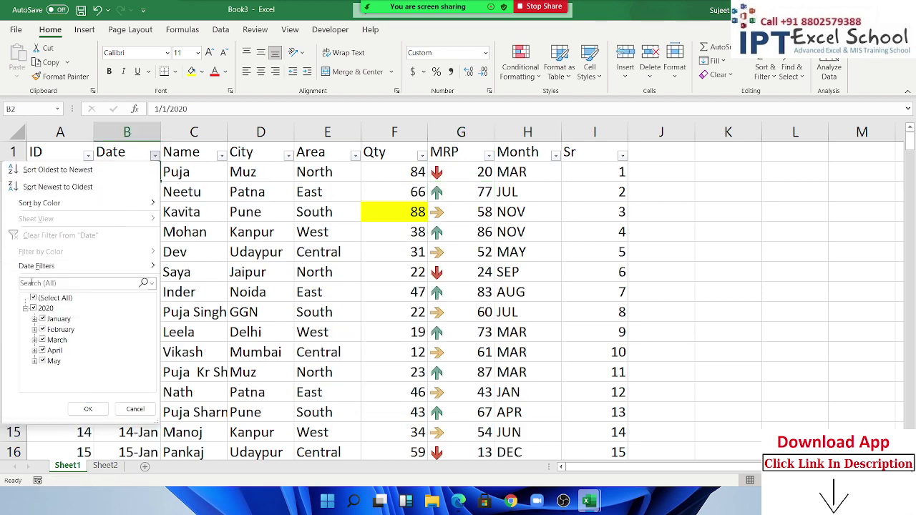
click(26, 309)
click(26, 308)
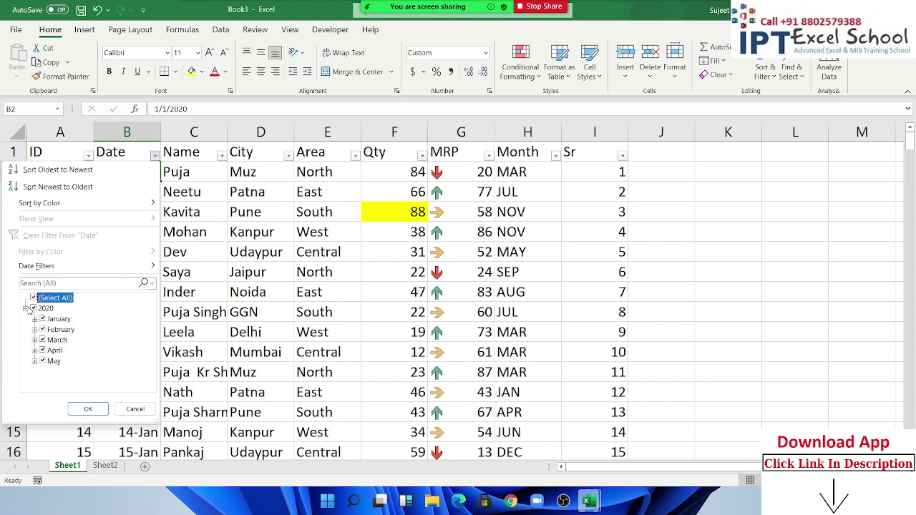
click(34, 319)
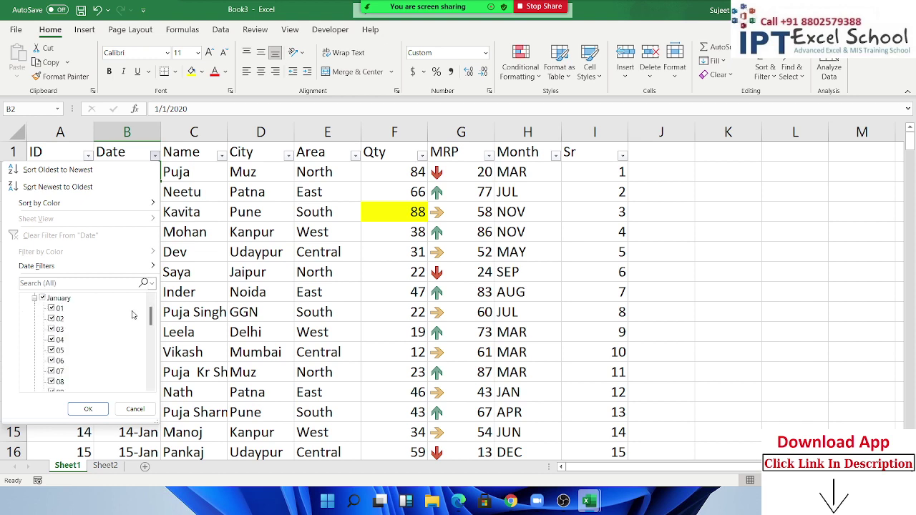
mouse_move(43, 265)
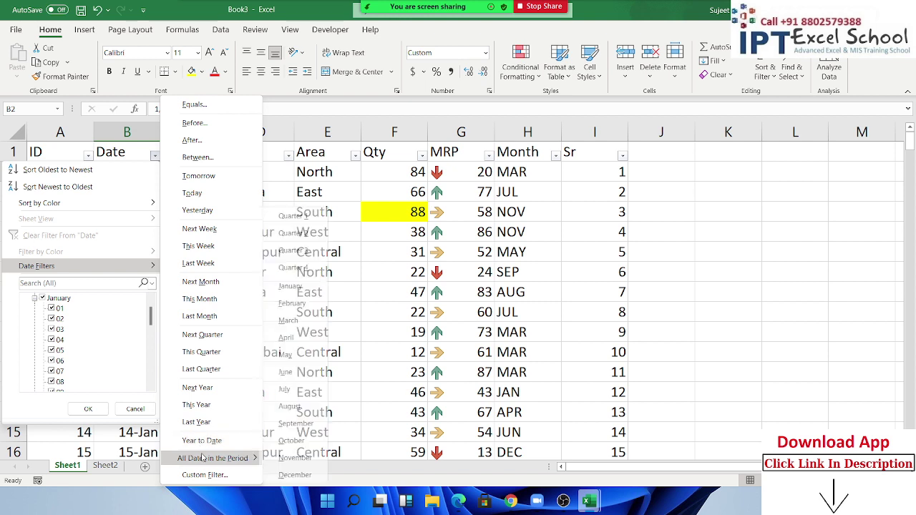
mouse_move(212, 458)
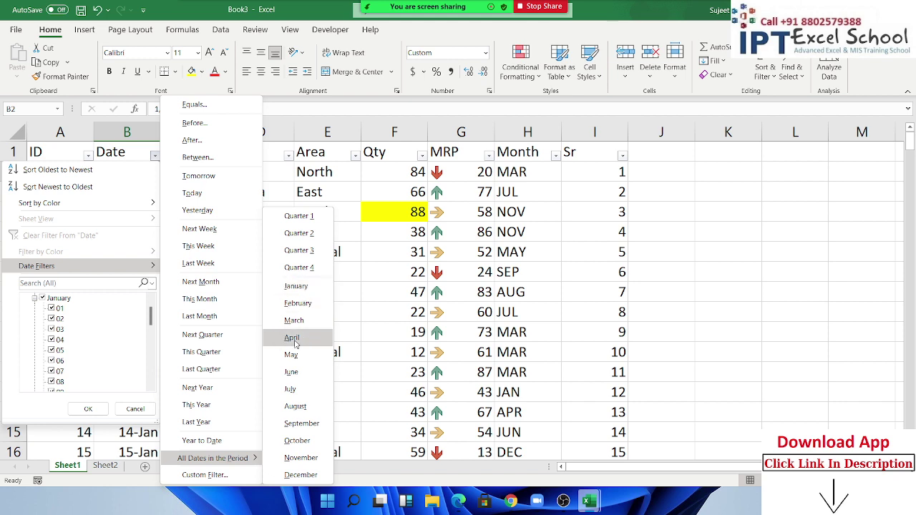
click(480, 341)
click(765, 71)
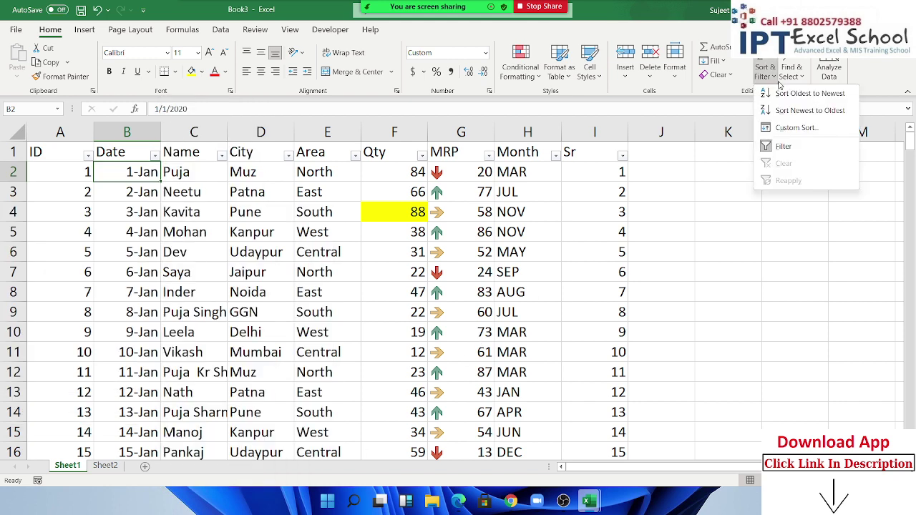
click(469, 212)
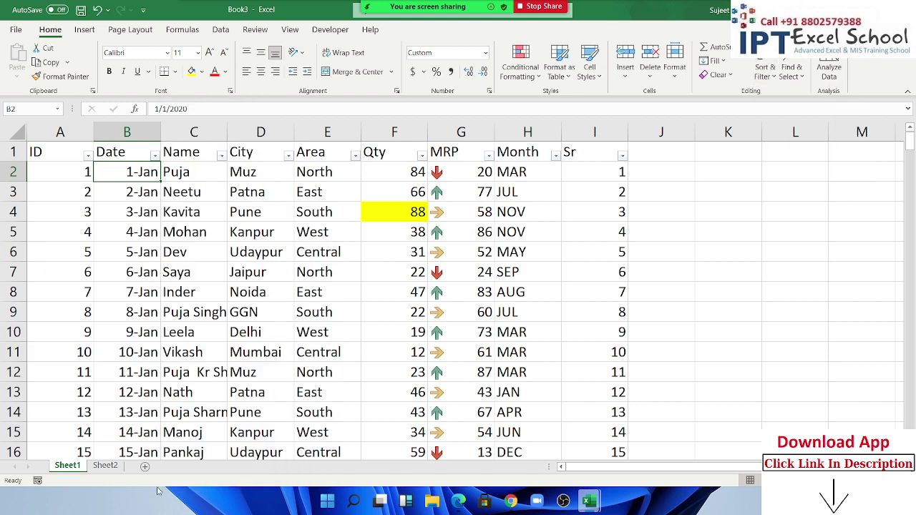
On Sheet2, enter 1, 2, 3, 4, 5, 6, 4, 7 down D10:D17
click(105, 465)
drag(380, 311, 451, 311)
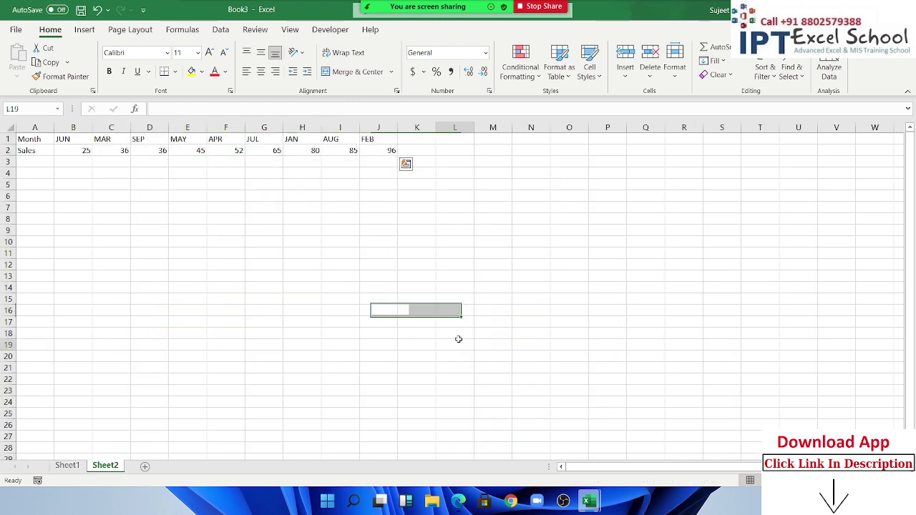
click(163, 242)
text(1 2 )
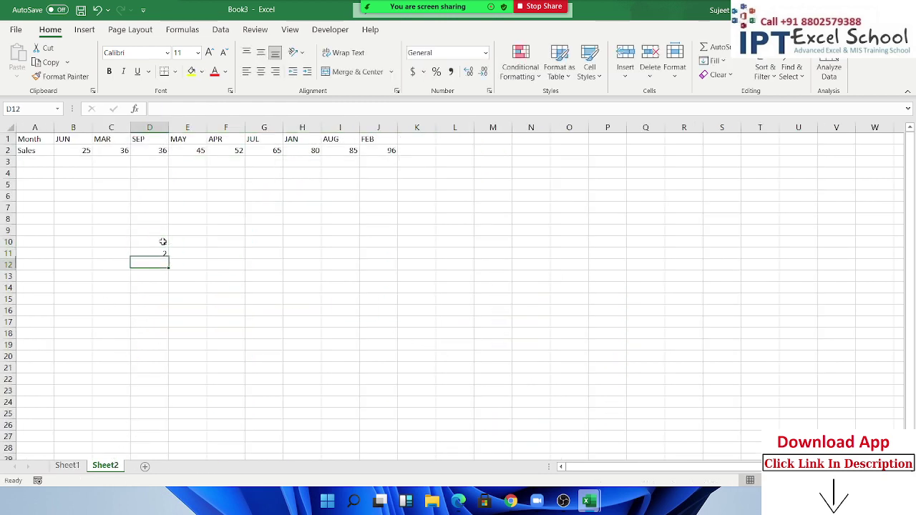
text(3 4 5 6 4)
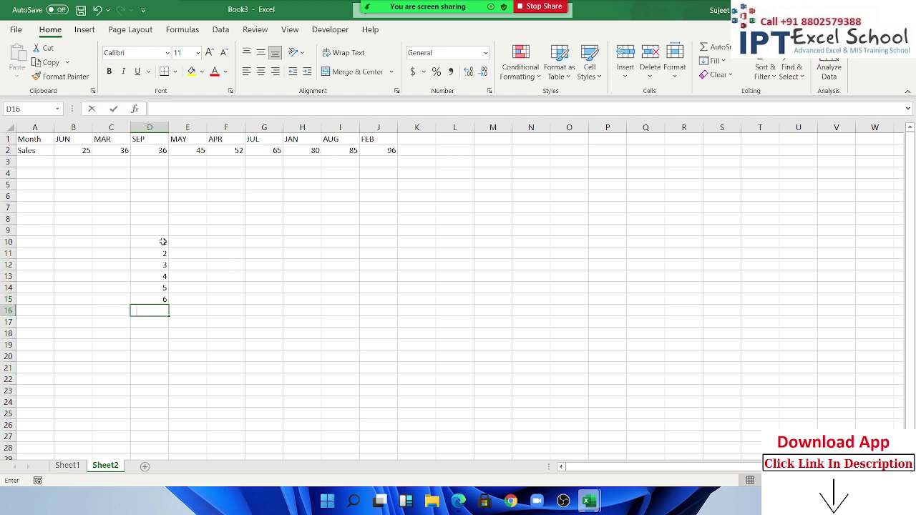
key(Return)
text(7)
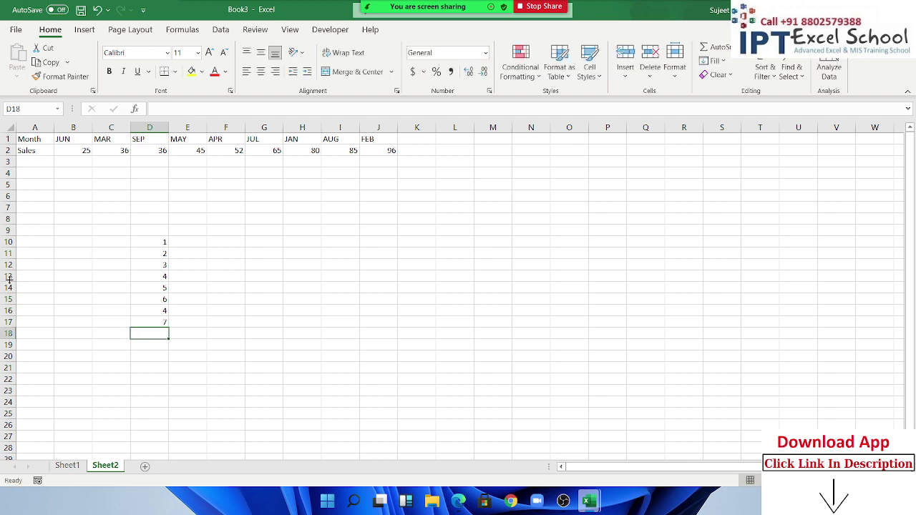
Hide rows 13 and 14
drag(7, 276, 7, 289)
right_click(9, 289)
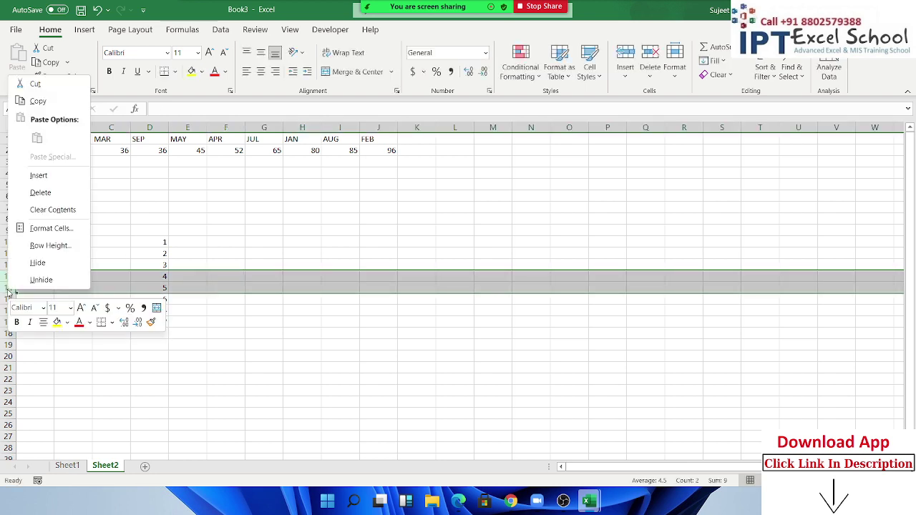
click(39, 262)
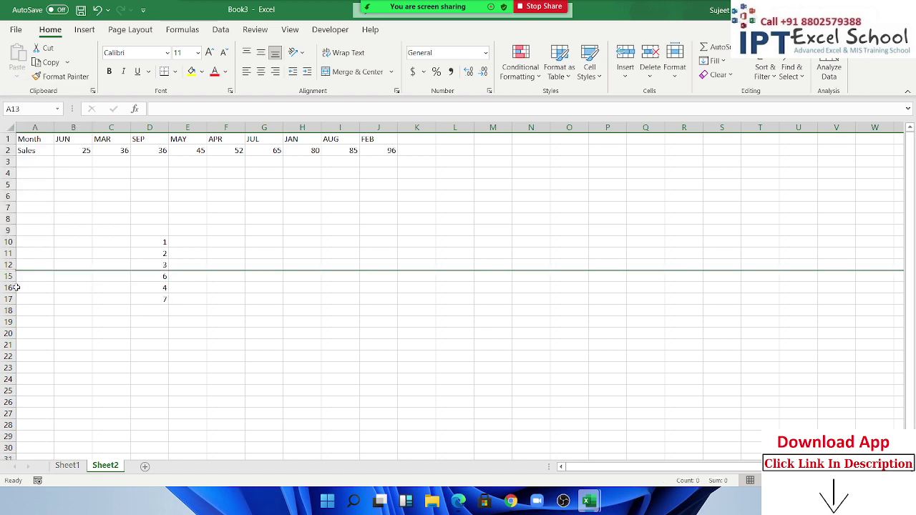
click(127, 251)
Copy D10:D17 and paste it at G18, hidden values included
drag(147, 243, 147, 300)
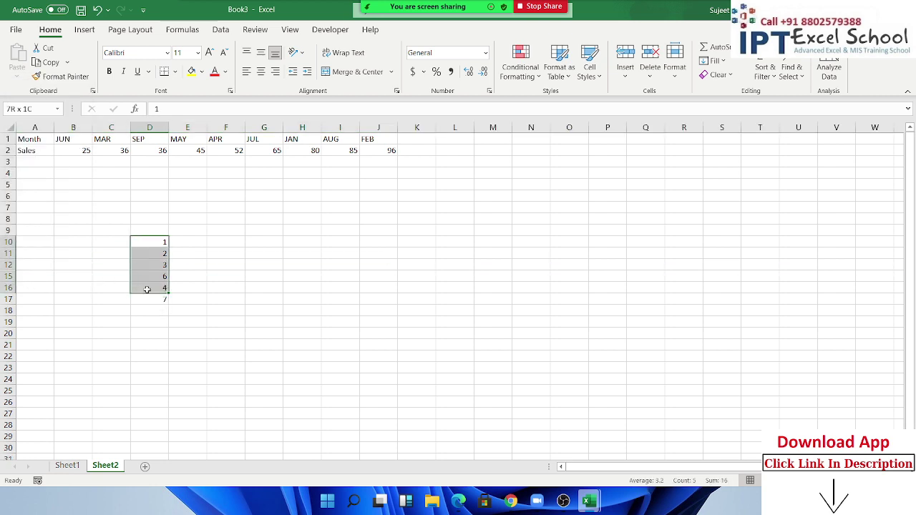
key(ctrl+c)
click(254, 314)
key(ctrl+v)
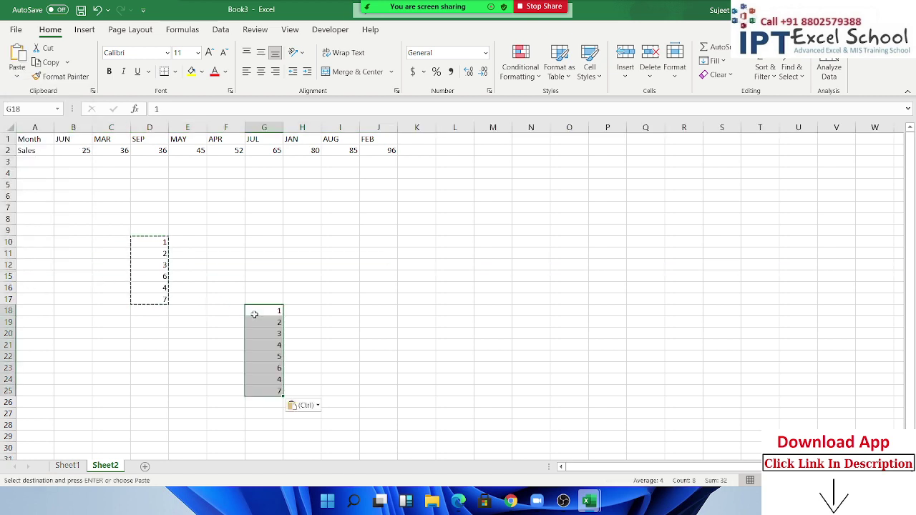
key(Escape)
Hide rows 11 through 15 and reselect D10:D17 across the hidden rows
drag(7, 276, 7, 253)
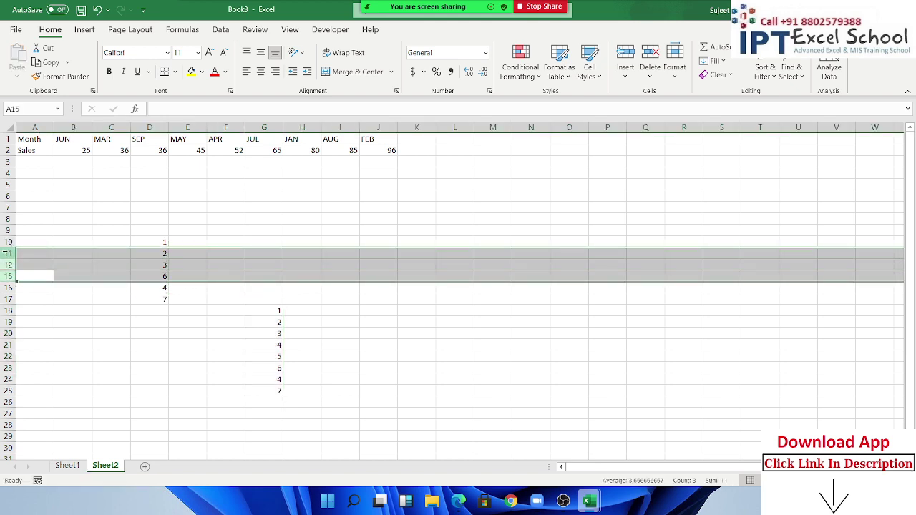
right_click(7, 253)
click(38, 439)
click(170, 335)
drag(161, 243, 153, 264)
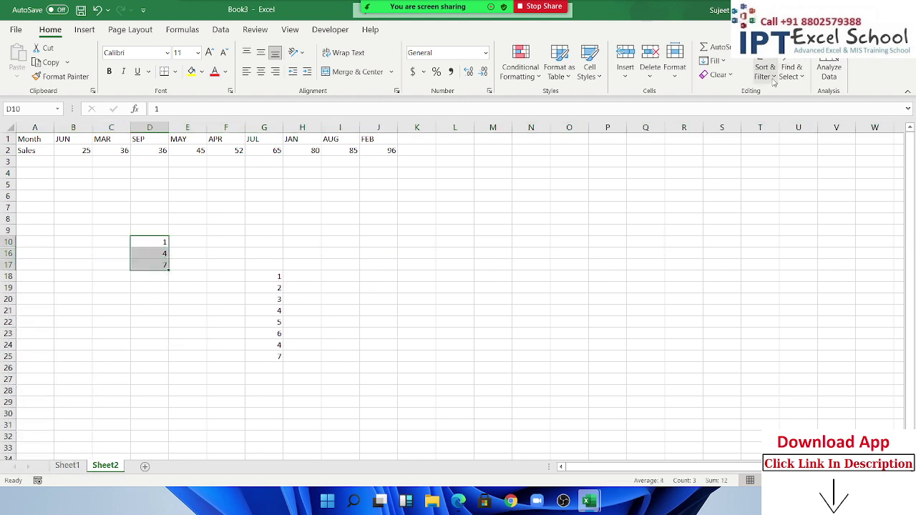
Select only the visible cells of D10:D17 with Go To Special
click(792, 72)
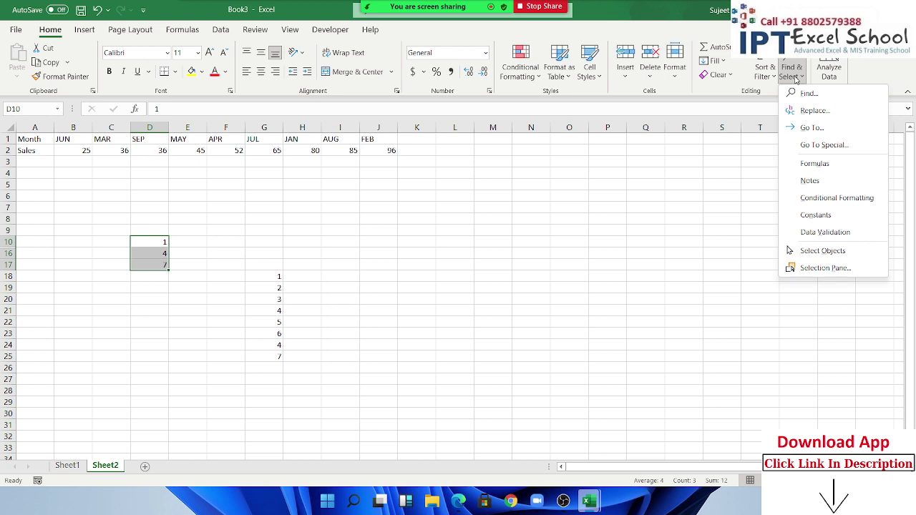
click(824, 144)
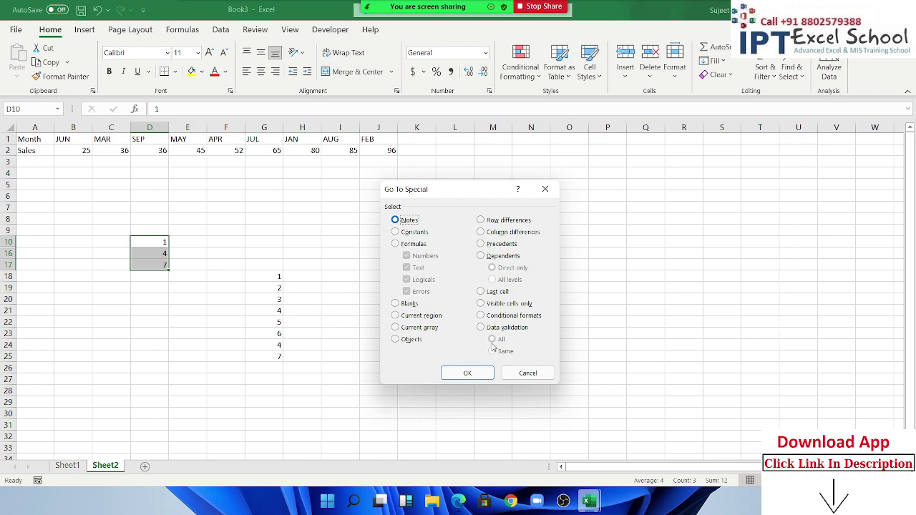
click(508, 308)
click(466, 373)
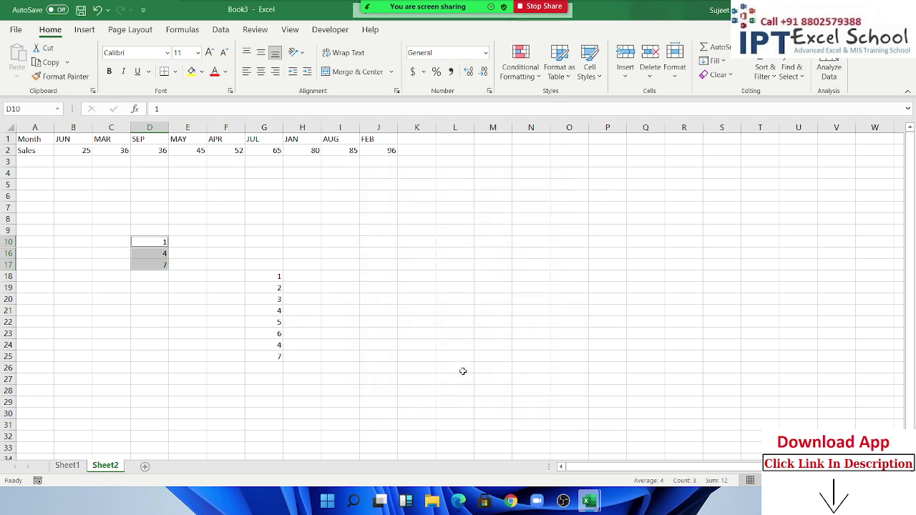
Copy the visible values 1, 4, 7 to L25, then delete rows 9–17
key(ctrl+c)
click(472, 355)
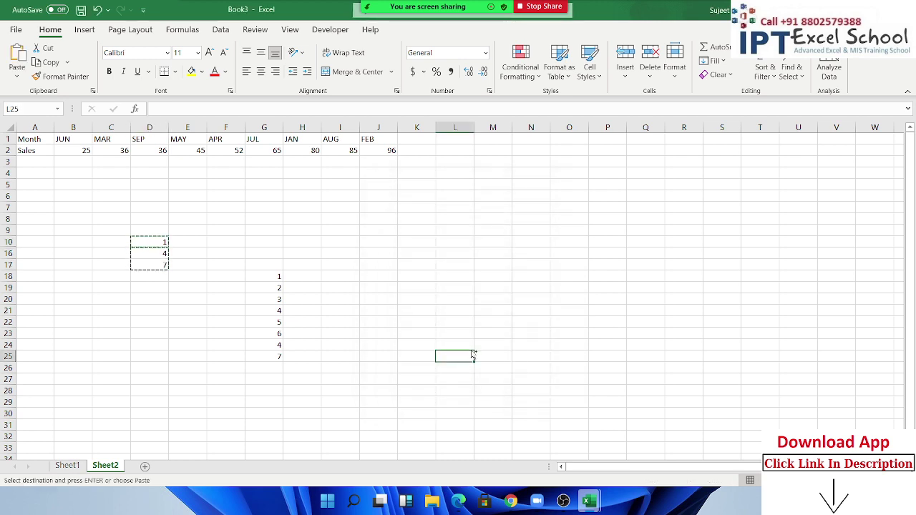
key(ctrl+v)
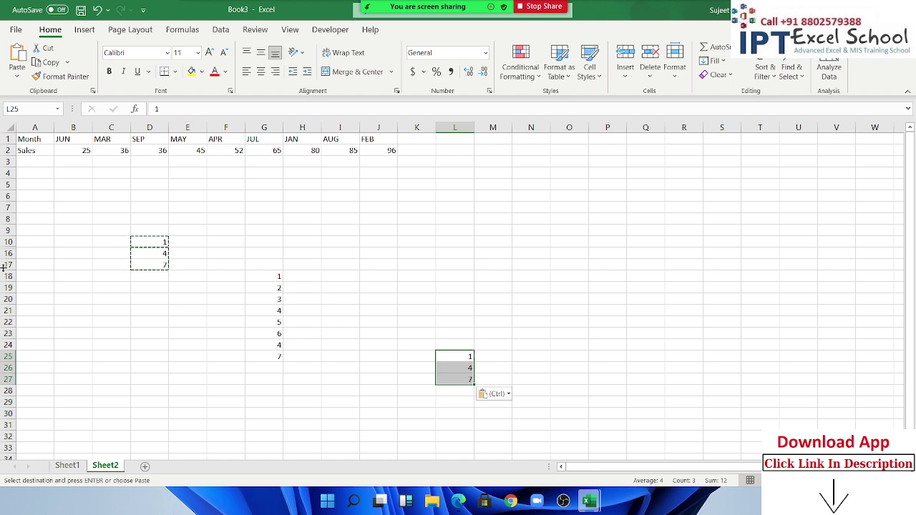
drag(6, 264, 7, 230)
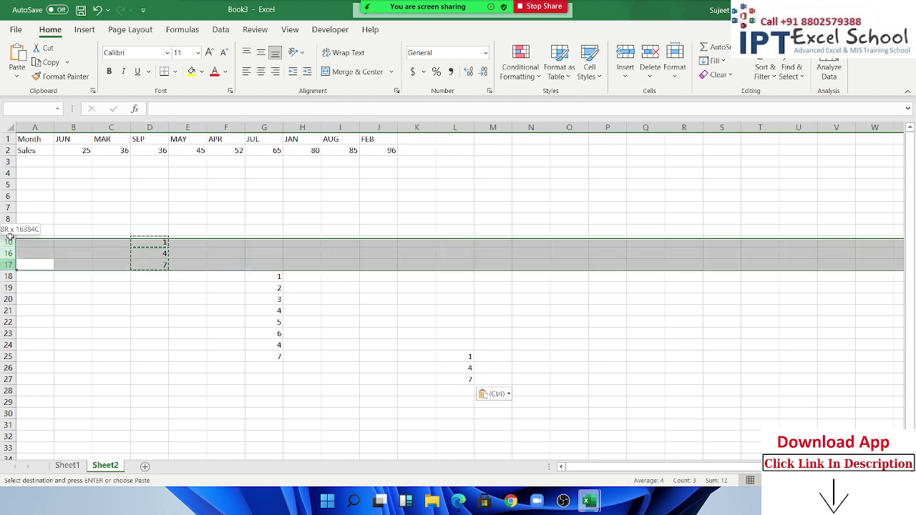
key(ctrl+shift+9)
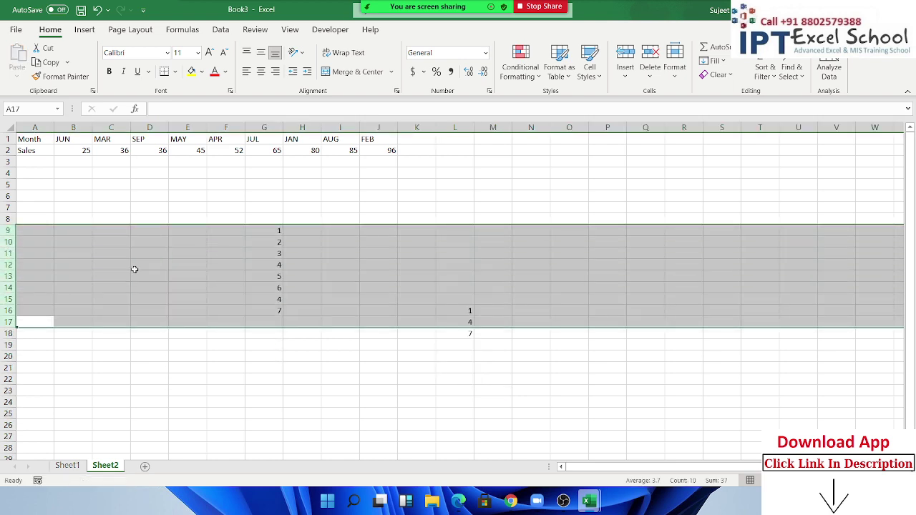
Delete A1:M21 with Shift cells left, clearing the Month/Sales table and number lists
click(359, 277)
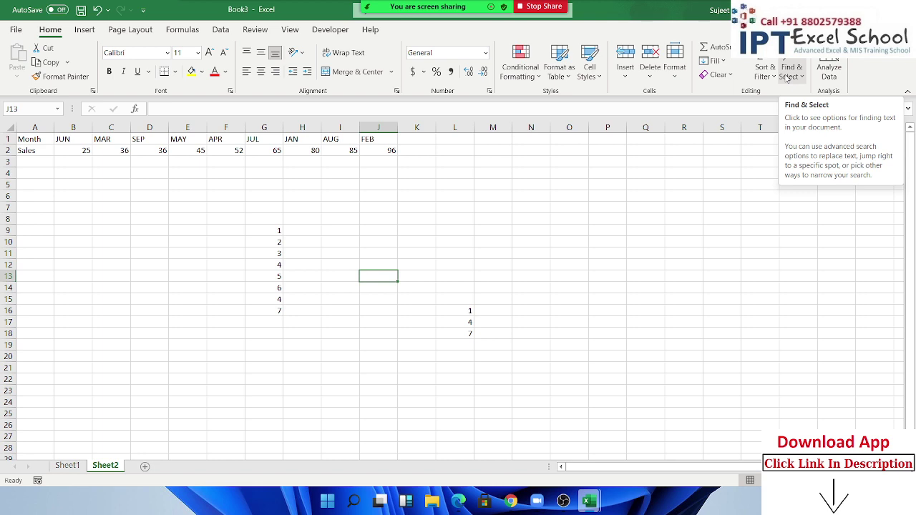
drag(495, 365, 2, 77)
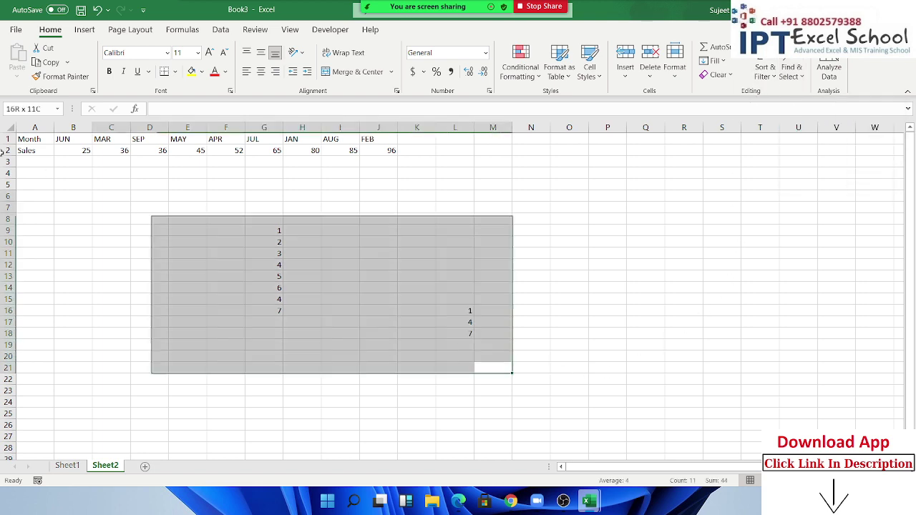
key(ctrl+minus)
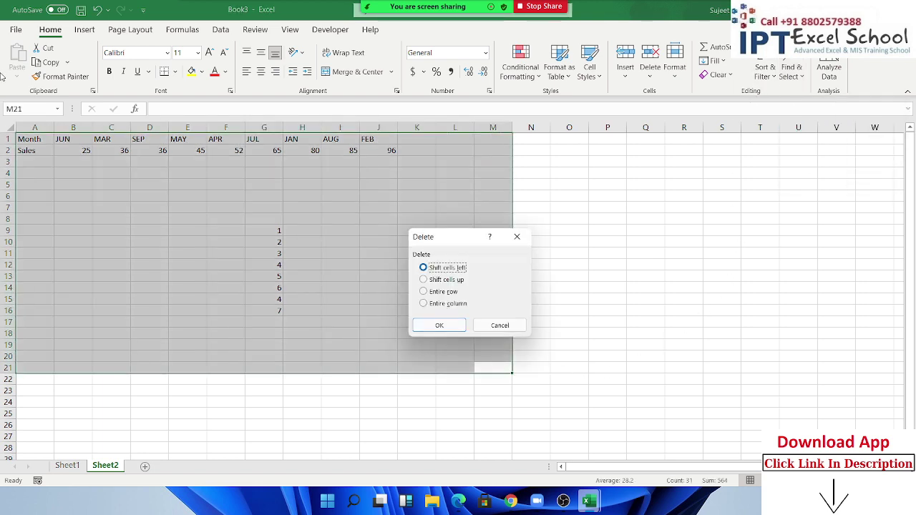
key(Return)
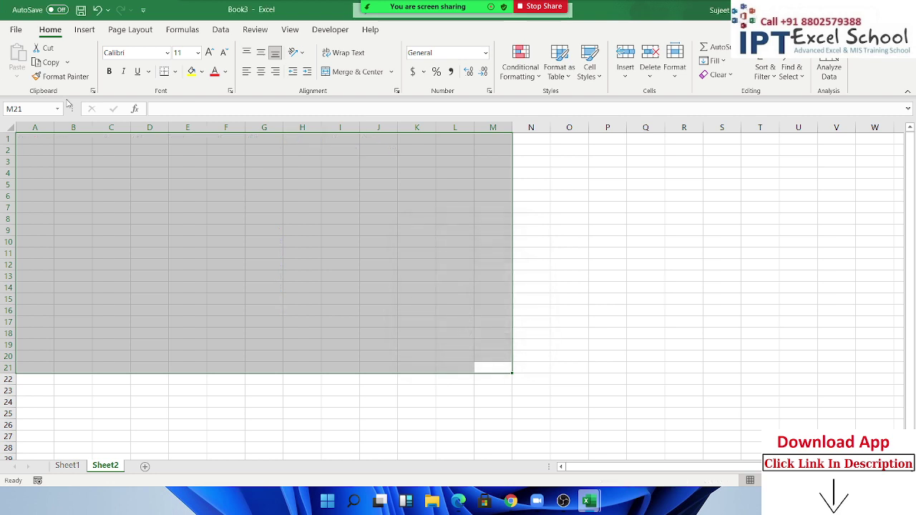
Enter the Name header in A1 and fill a list of names down to A18
click(37, 140)
text(Name)
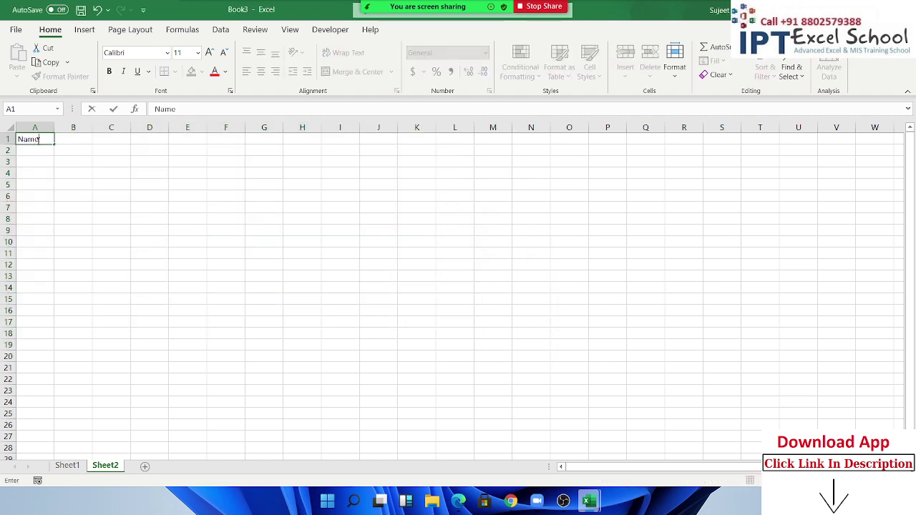
key(Return)
text(Puja)
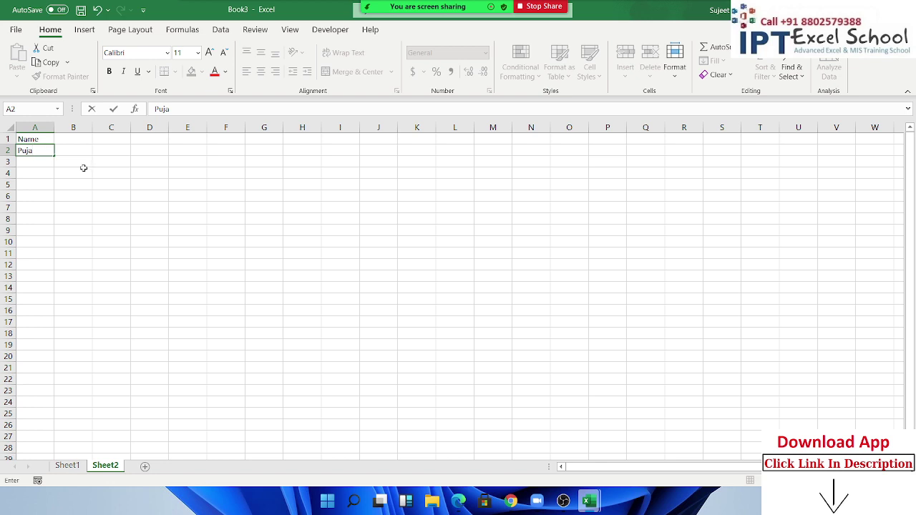
click(36, 174)
click(41, 151)
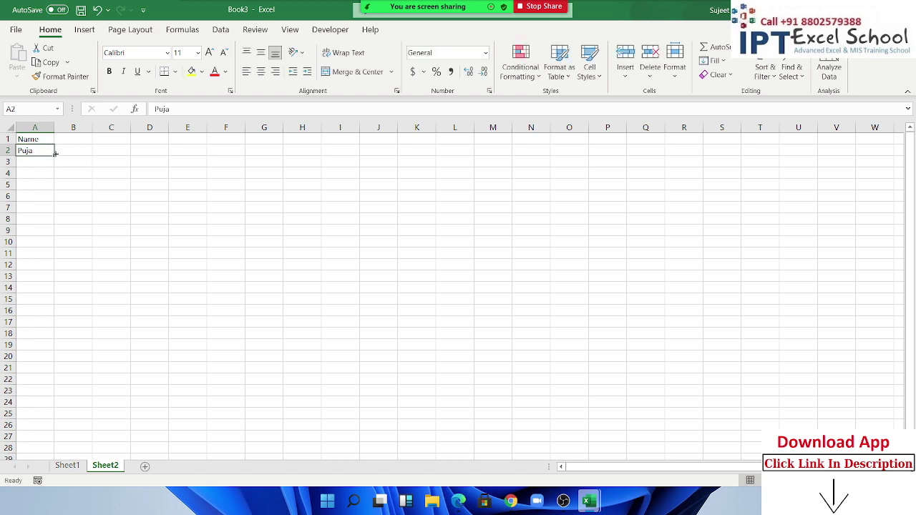
drag(55, 153, 55, 337)
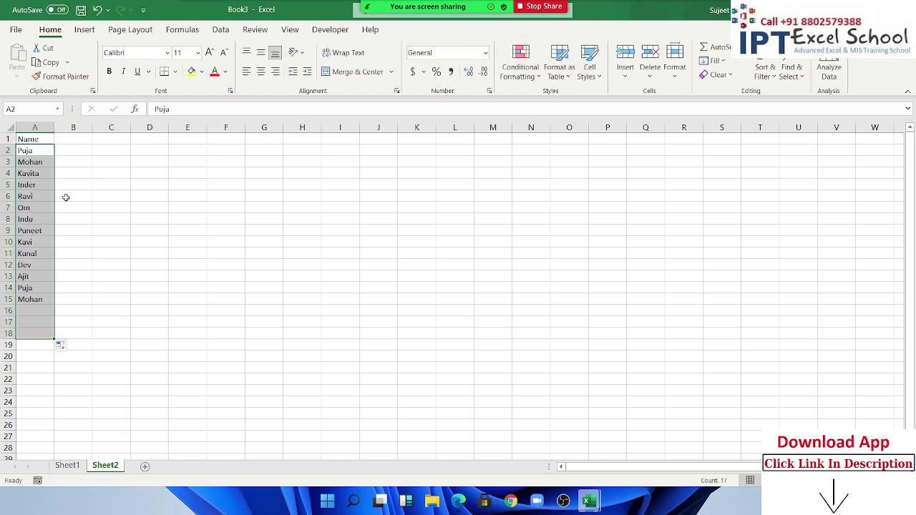
Enter Day 1 in B1 and fill the headers across to Day 37
click(77, 145)
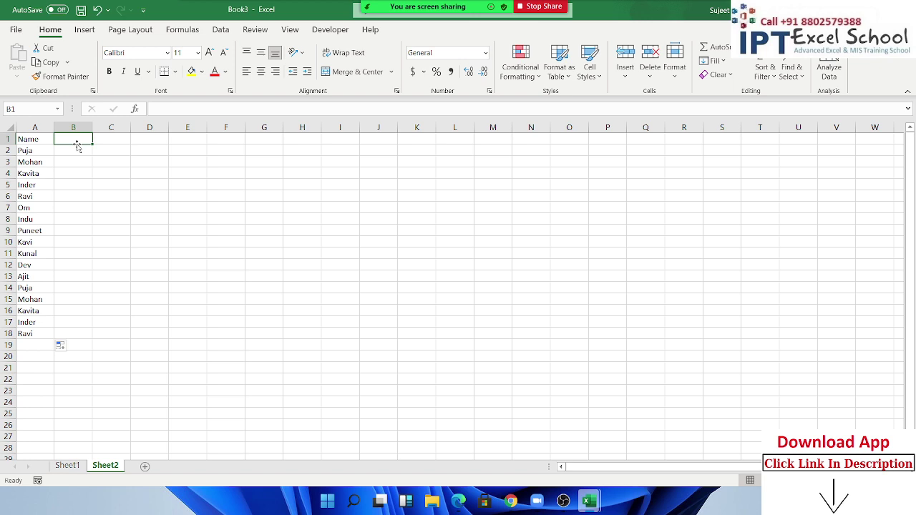
text(Day 1)
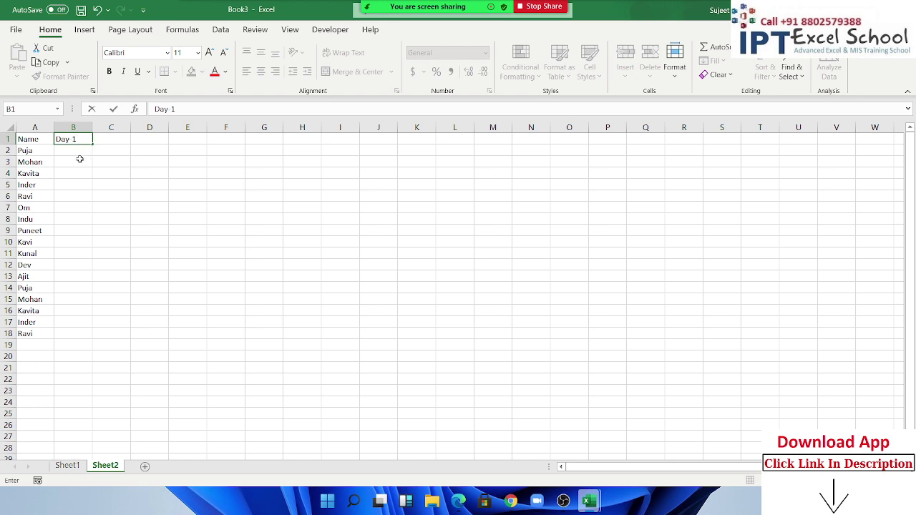
key(Return)
key(Return)
click(77, 145)
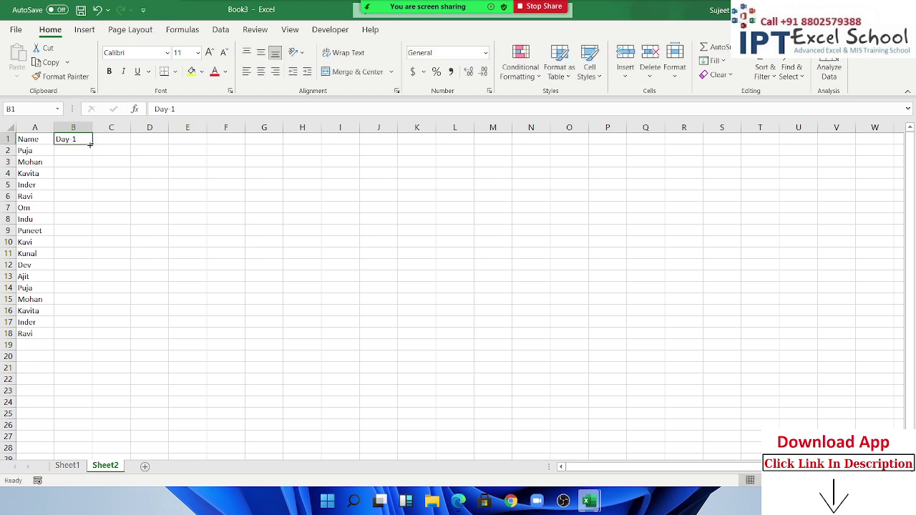
drag(92, 144, 913, 212)
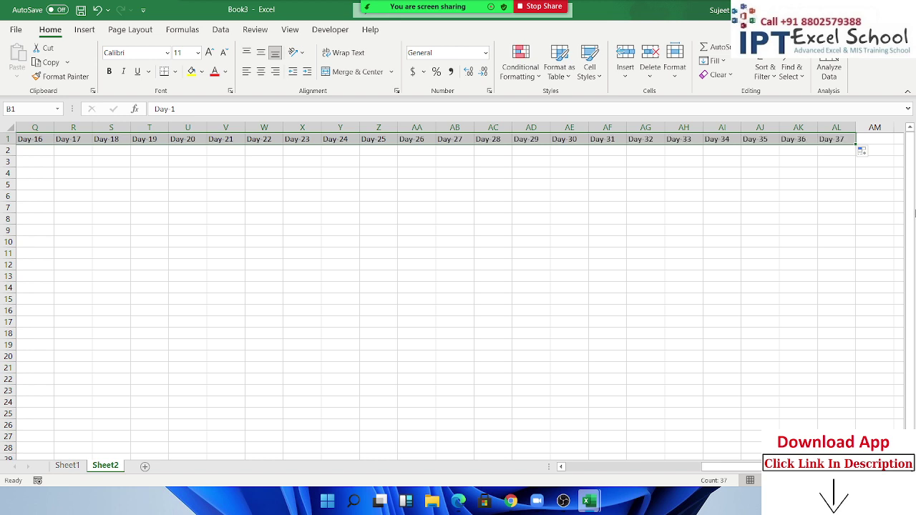
Enter a trial =RANDBETWEEN(1,50) formula in the first Day 1 score cell
key(ctrl+Home)
key(Down)
key(Right)
text(=)
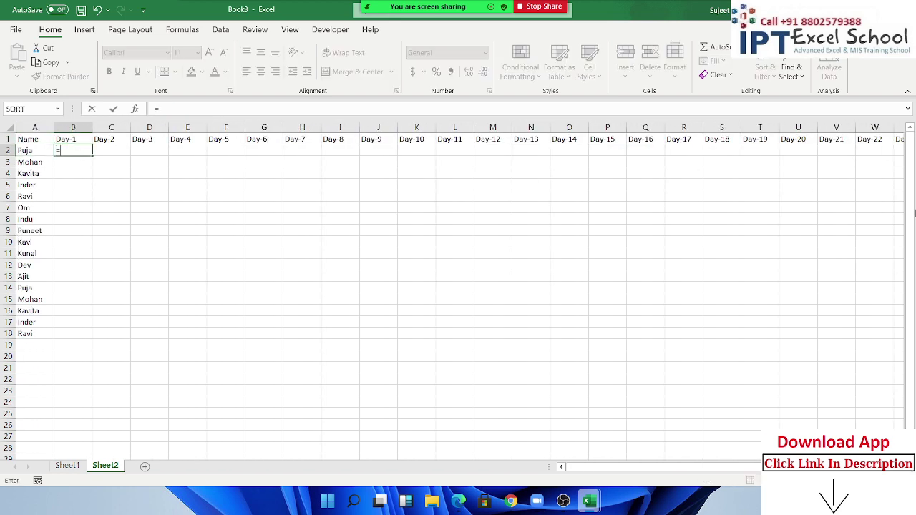
text(ra)
key(Down)
key(Down)
key(Down)
key(Tab)
text(1)
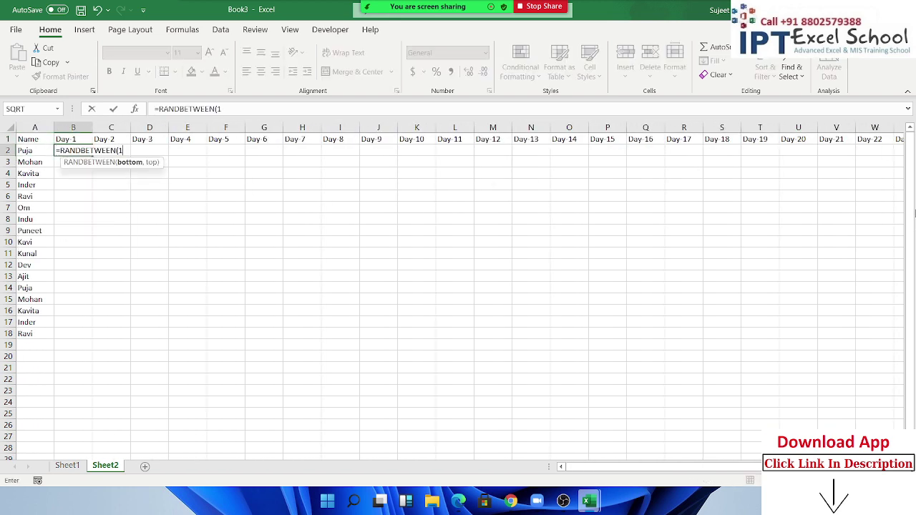
text(,50))
key(Return)
Fill all of B2:AL18 with =RANDBETWEEN(10,90)
key(Up)
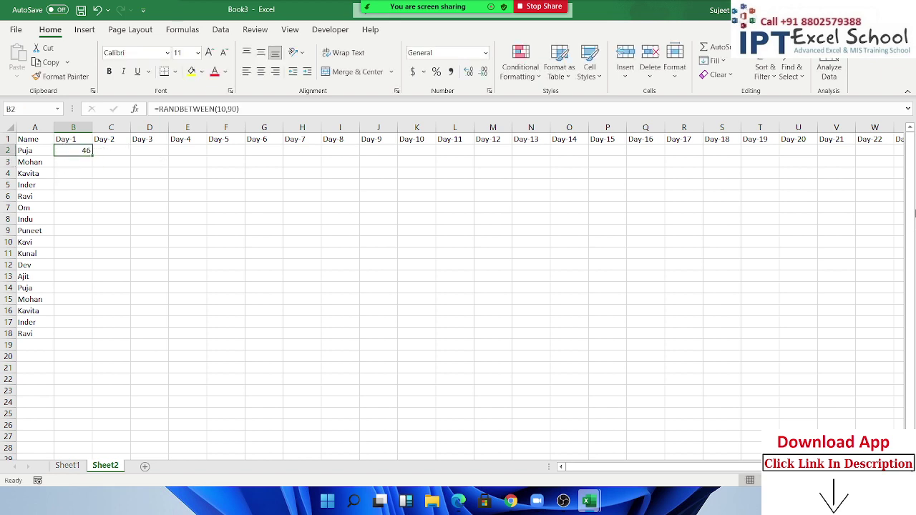
key(Up)
key(ctrl+Right)
key(Down)
key(ctrl+shift+Left)
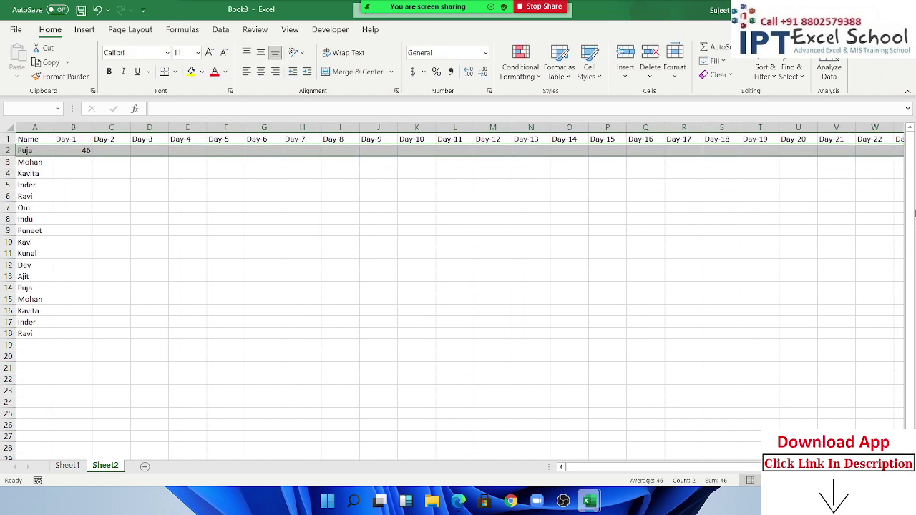
key(shift+Down)
key(shift+Down)
key(shift+Down)
key(shift+Down)
key(shift+Down)
key(shift+Down)
key(shift+Down)
key(shift+Down)
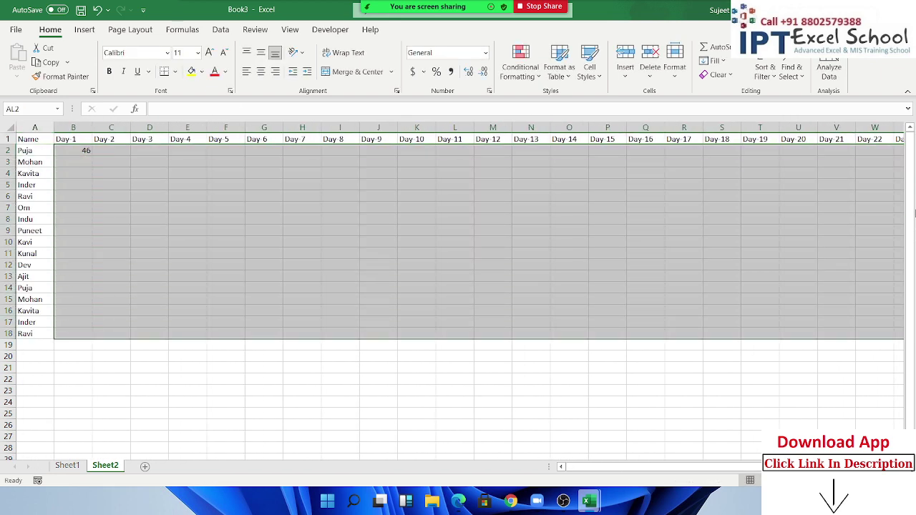
text(=RANDBETWEEN(10,90))
key(ctrl+Return)
Copy the scores and paste them back as fixed values
key(ctrl+c)
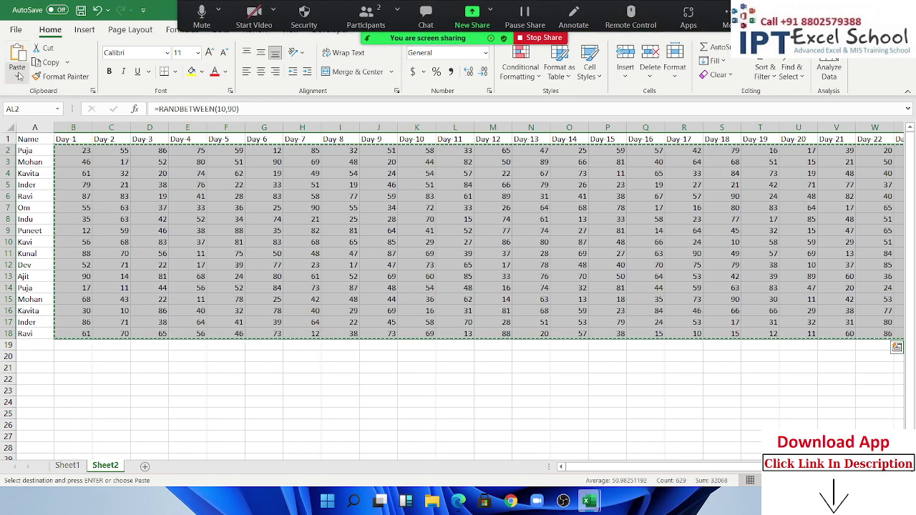
click(17, 72)
click(33, 167)
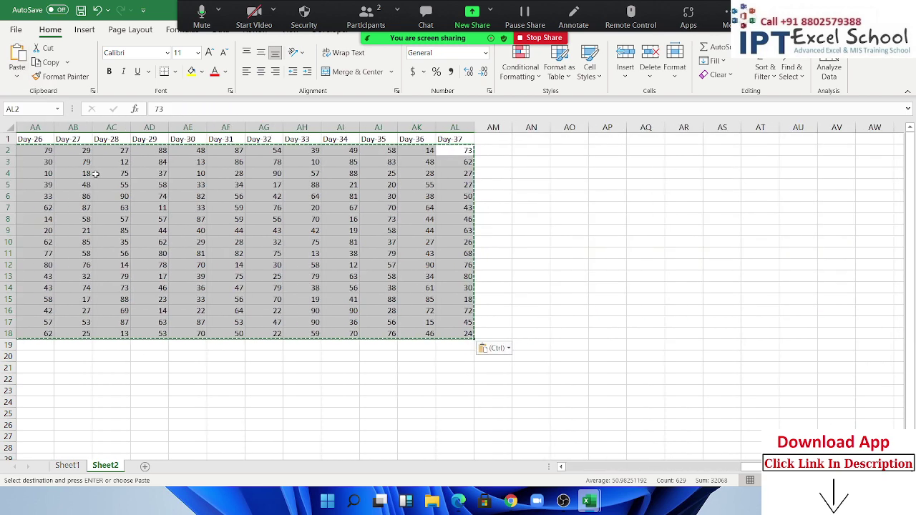
key(ctrl+Home)
key(Down)
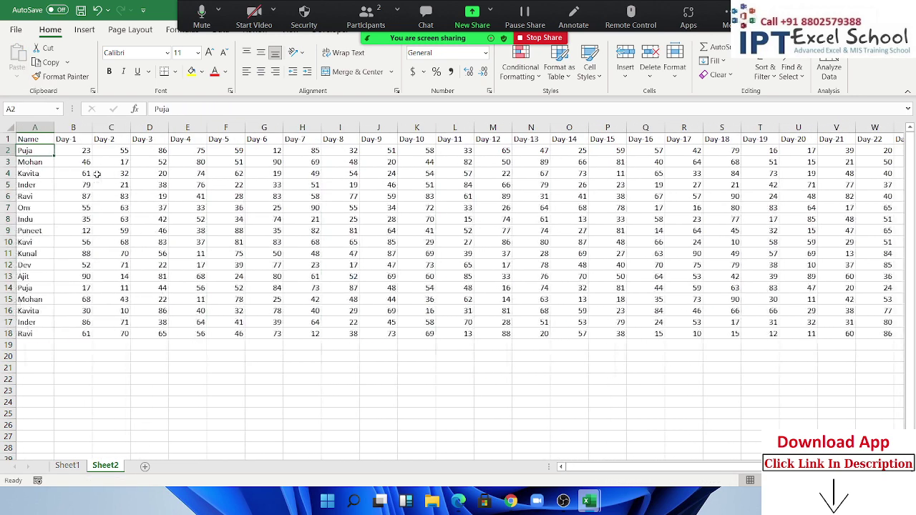
key(Right)
key(Right)
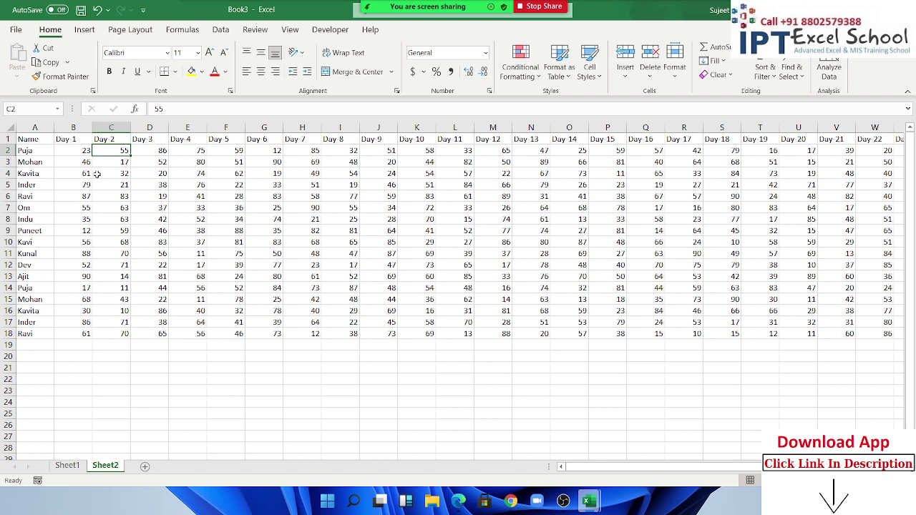
key(ctrl+space)
key(ctrl+shift+plus)
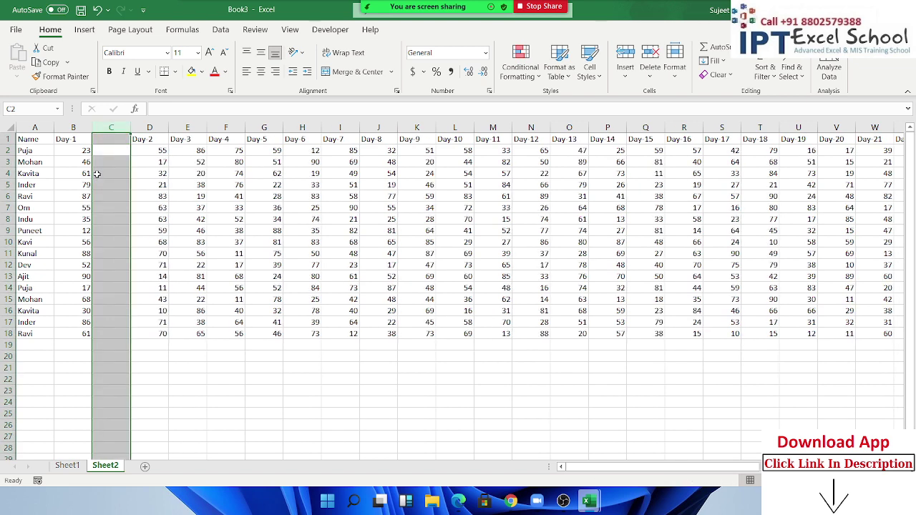
key(Up)
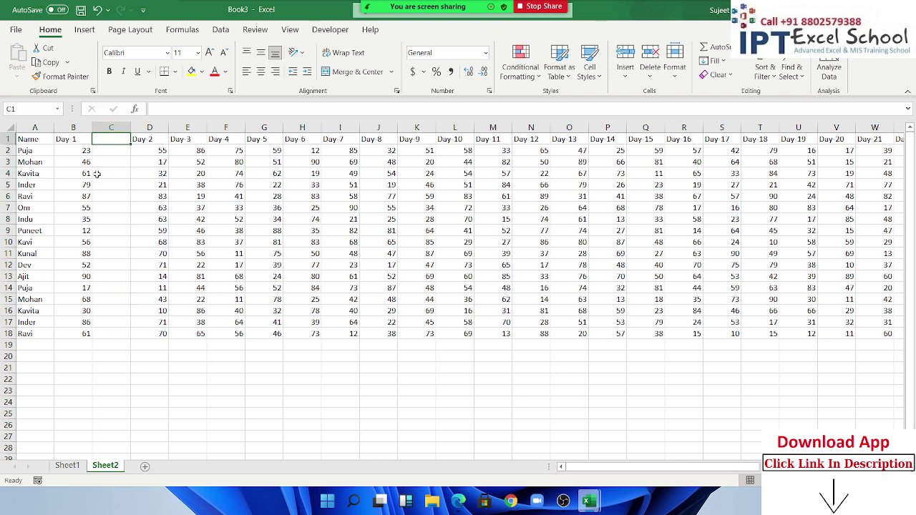
text(%)
key(Return)
text(=)
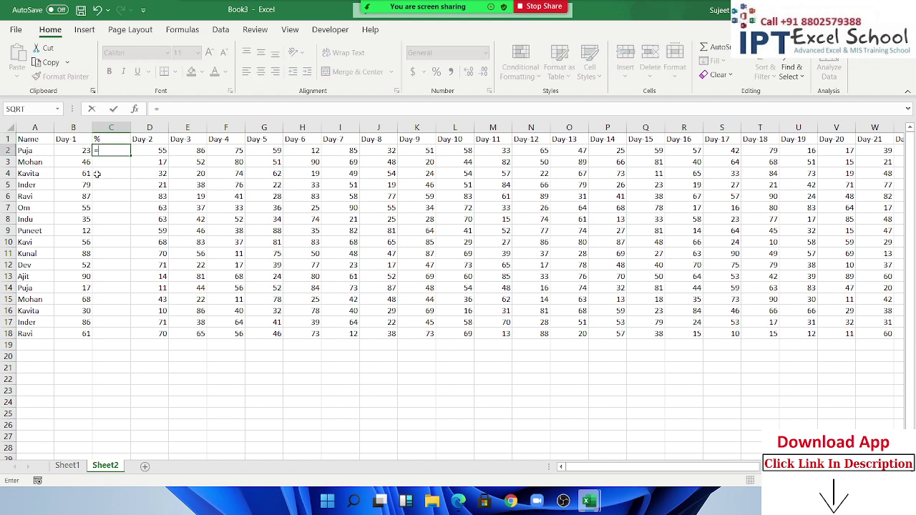
key(Left)
text(/70)
key(ctrl+Return)
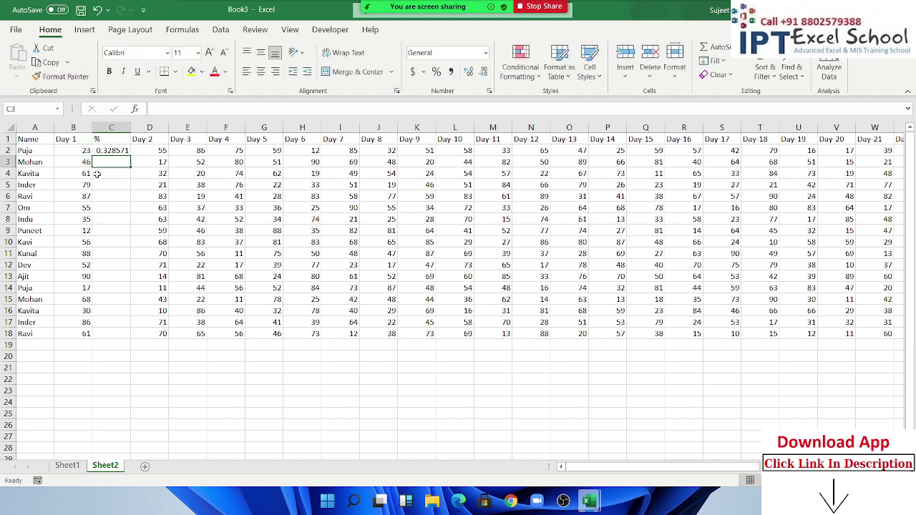
drag(130, 158, 131, 338)
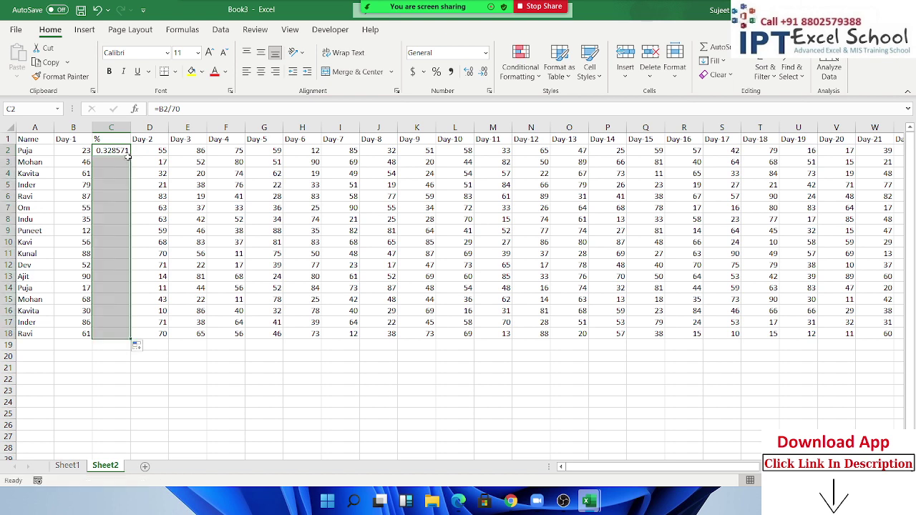
click(435, 72)
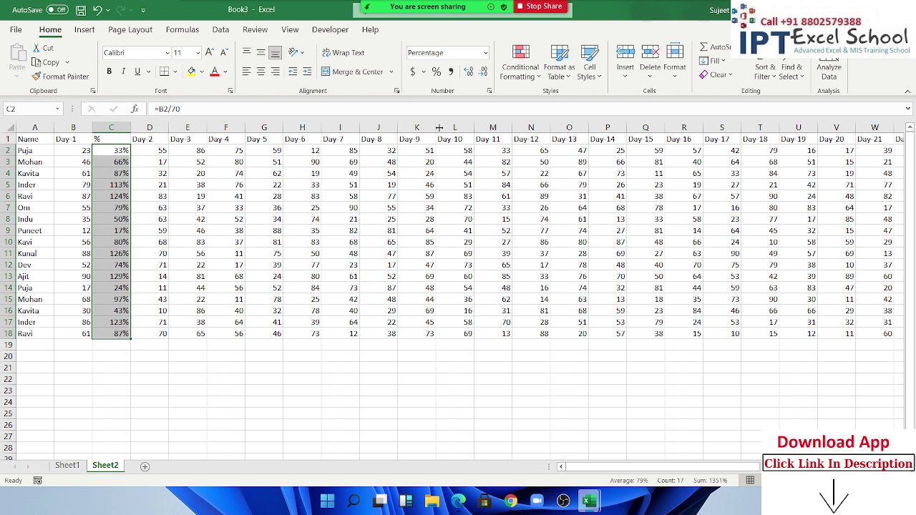
key(ctrl+z)
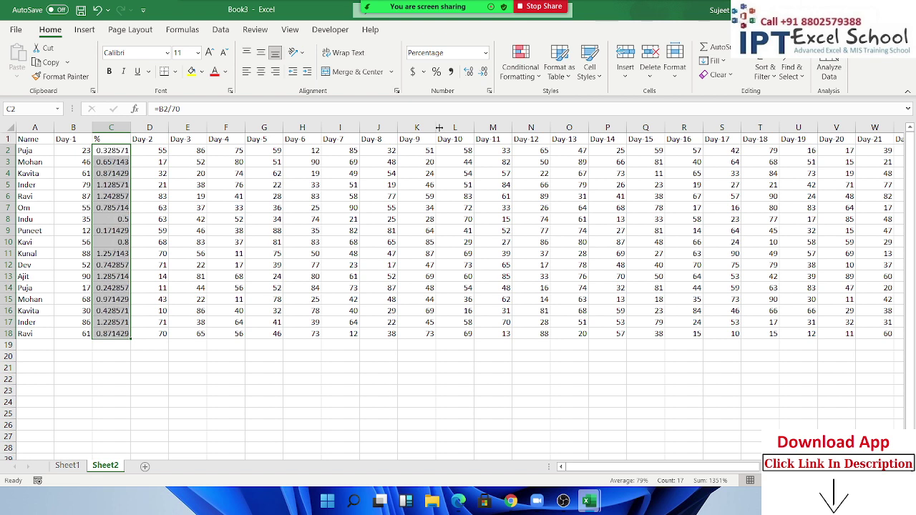
key(ctrl+z)
key(ctrl+z)
key(ctrl+z)
key(ctrl+z)
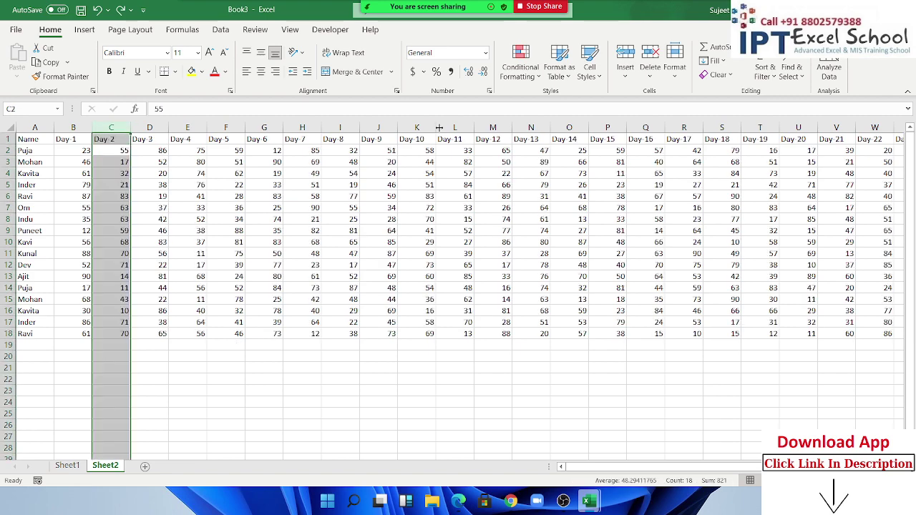
Insert a blank row above the Name and Day headers
key(ctrl+Right)
key(ctrl+Up)
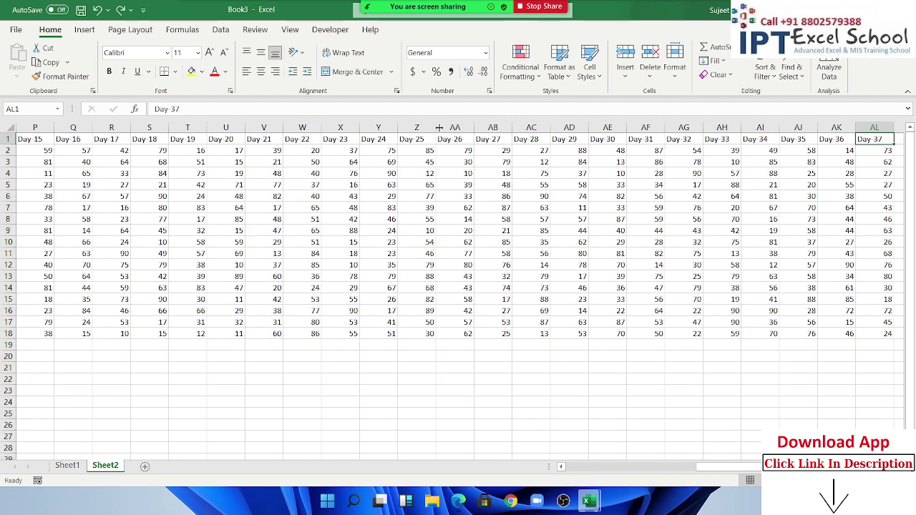
key(ctrl+Home)
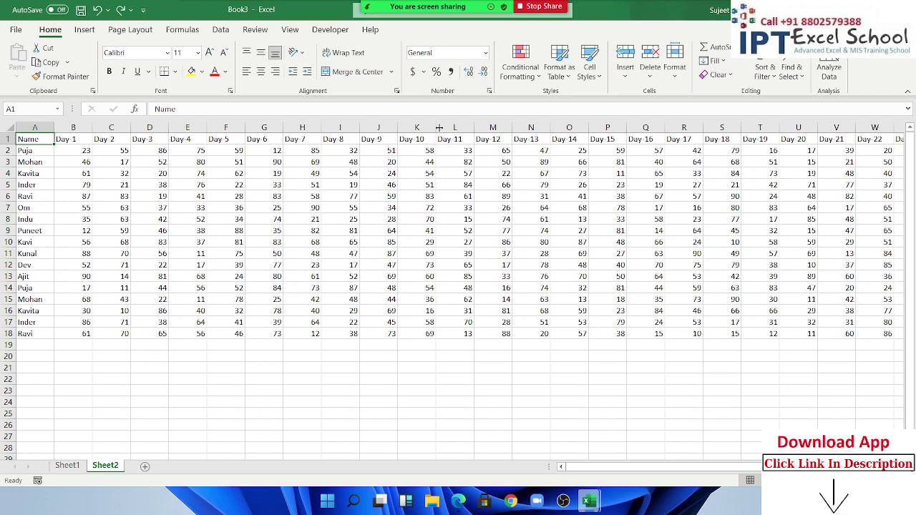
key(shift+space)
key(ctrl+shift+plus)
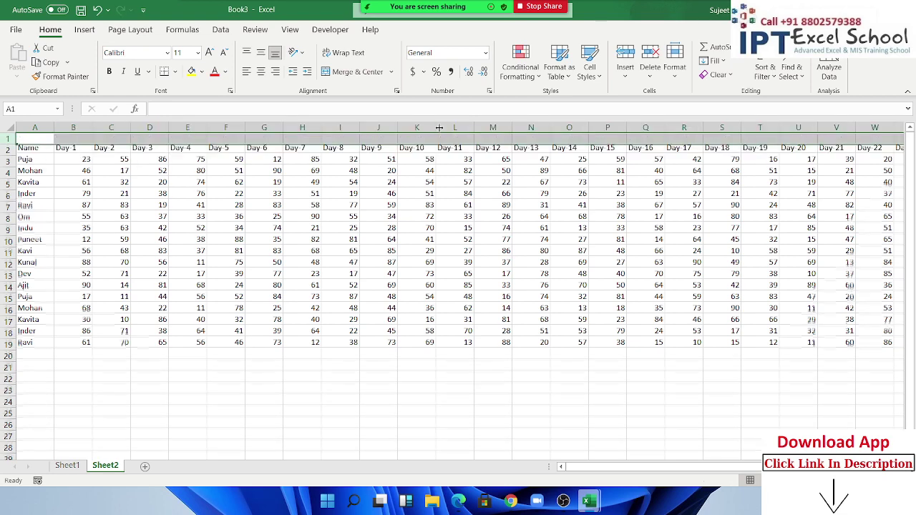
Number the cells above Day 1 through Day 37 from 1 to 37
key(Right)
text(1)
key(Tab)
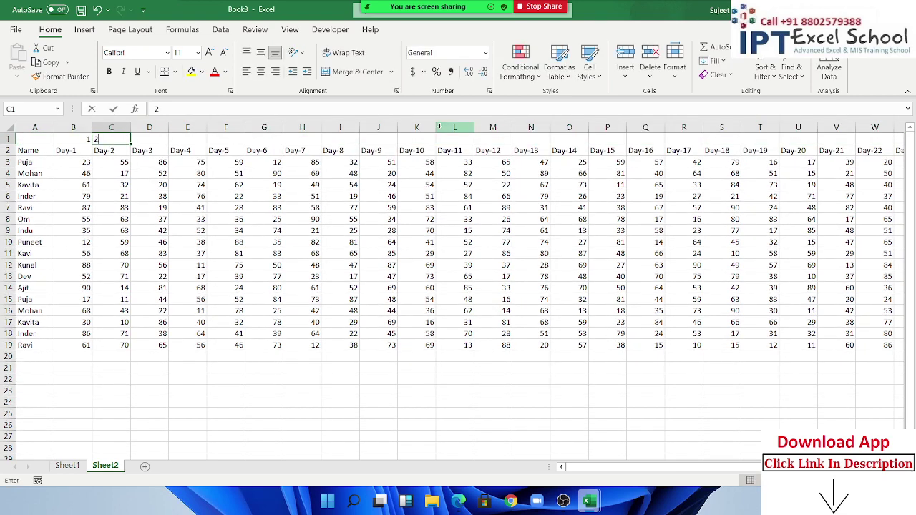
text(2)
key(Tab)
key(Left)
key(Left)
key(shift+Right)
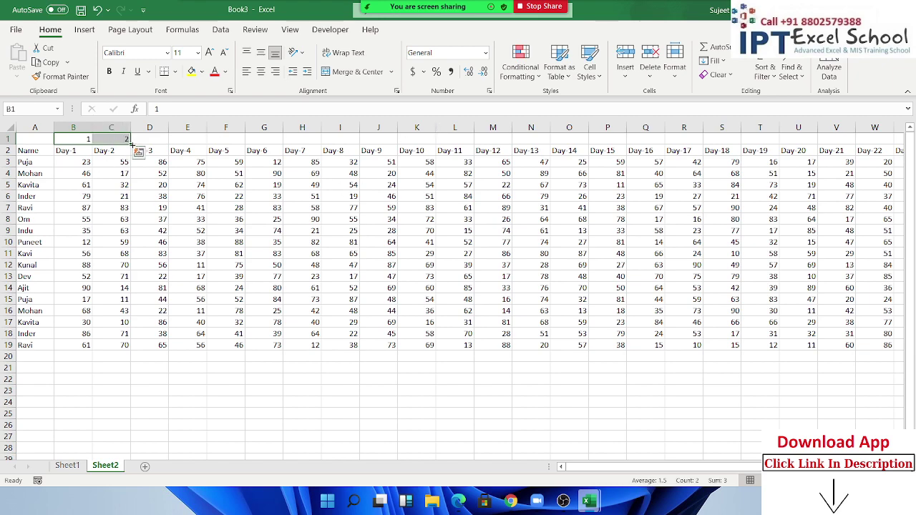
drag(130, 144, 818, 156)
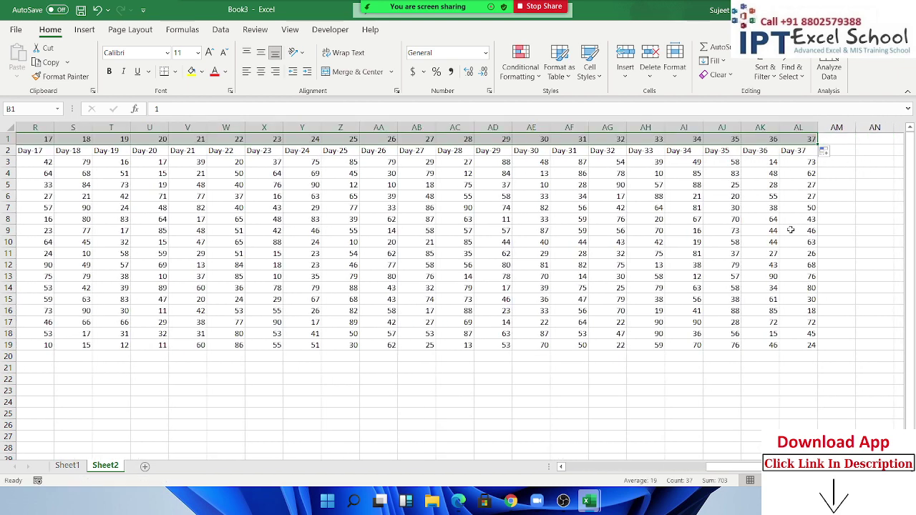
Paste a copy of the 1–37 series after Day 37, into AM1:BW1
key(ctrl+c)
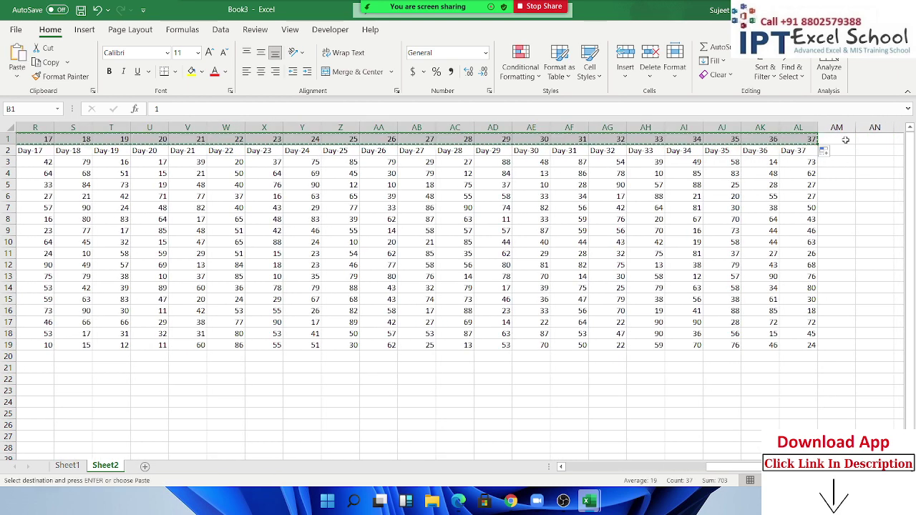
click(851, 141)
key(ctrl+v)
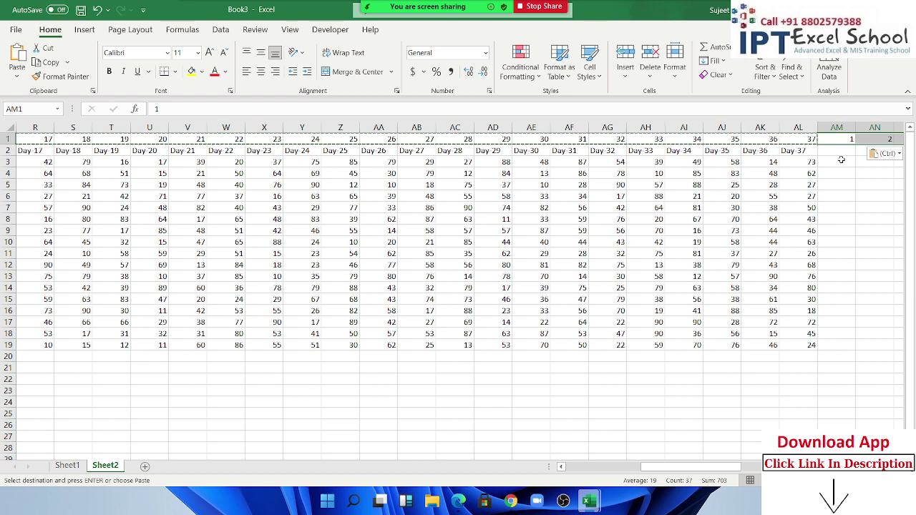
key(Escape)
Fill a % label under each pasted number in AM2:BW2
click(840, 154)
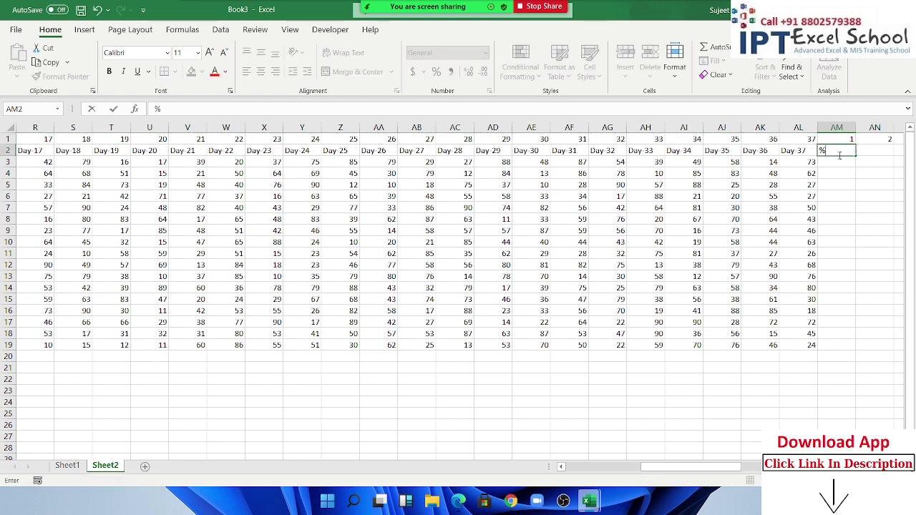
key(Up)
key(ctrl+Right)
key(Down)
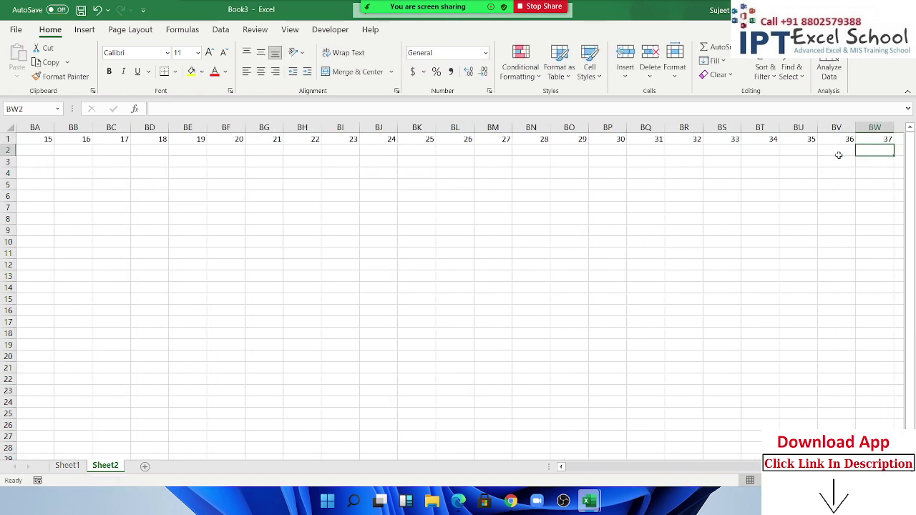
key(ctrl+shift+Left)
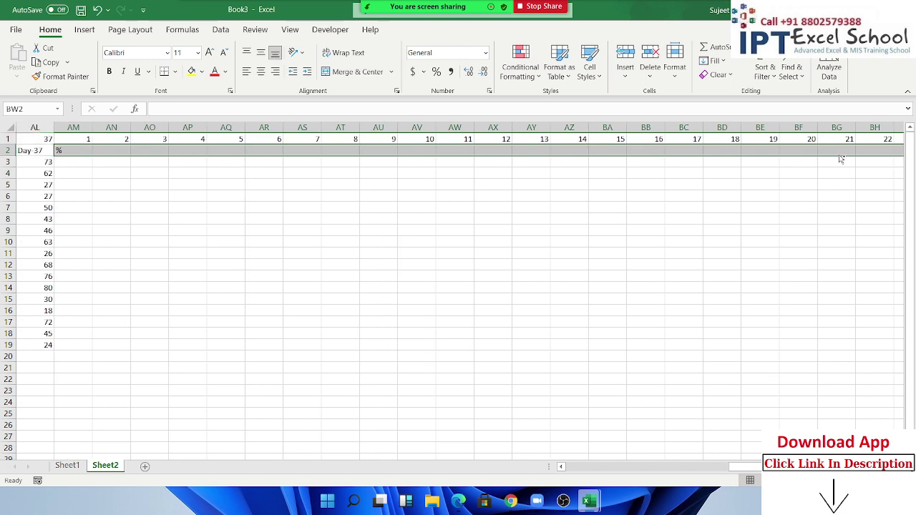
key(ctrl+r)
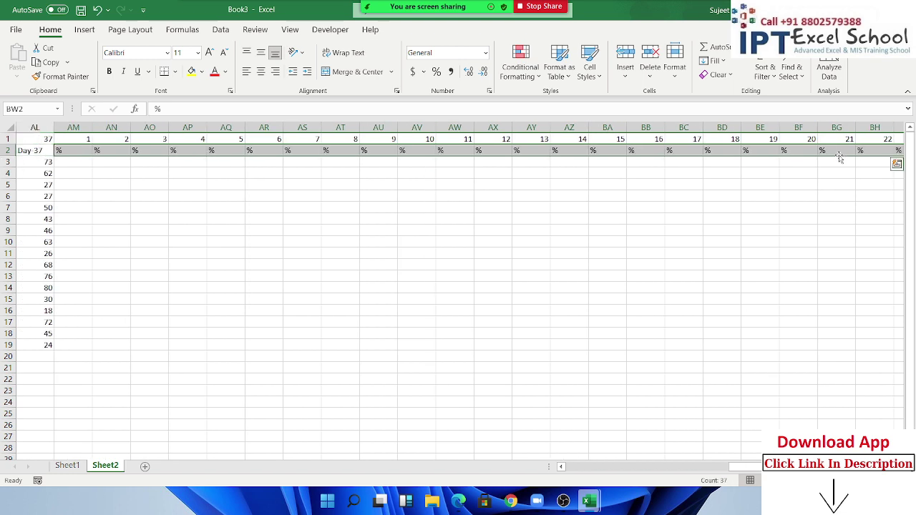
scroll(838, 158, right, 5)
key(Right)
key(Right)
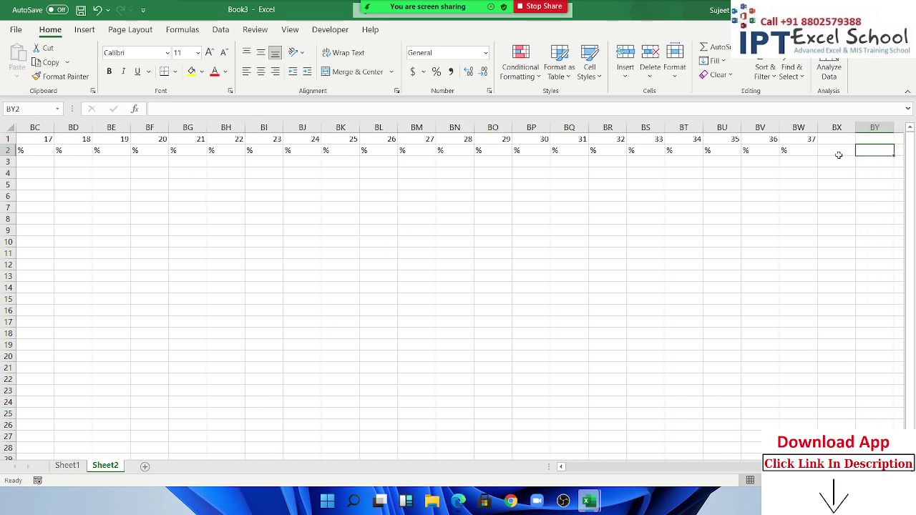
key(Left)
key(Left)
key(ctrl+Left)
key(Right)
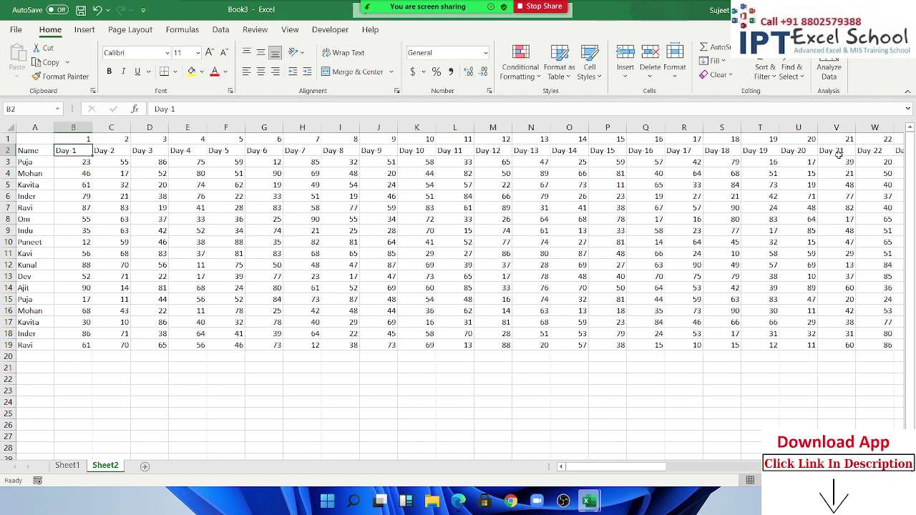
key(Left)
Select the table from B1 across to BW and down to the last name
key(Up)
key(ctrl+space)
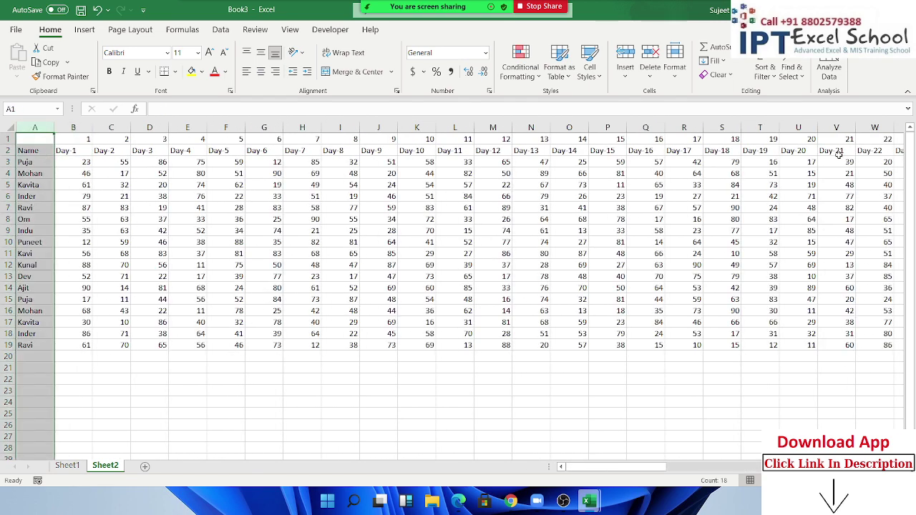
key(shift+Down)
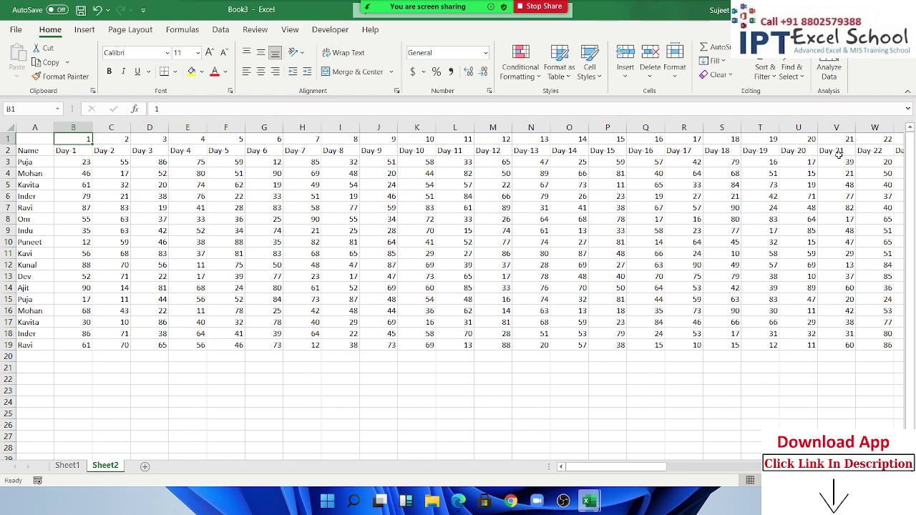
key(ctrl+shift+Right)
key(shift+Down)
key(shift+Down)
key(shift+Down)
key(shift+Down)
key(shift+Down)
key(shift+Down)
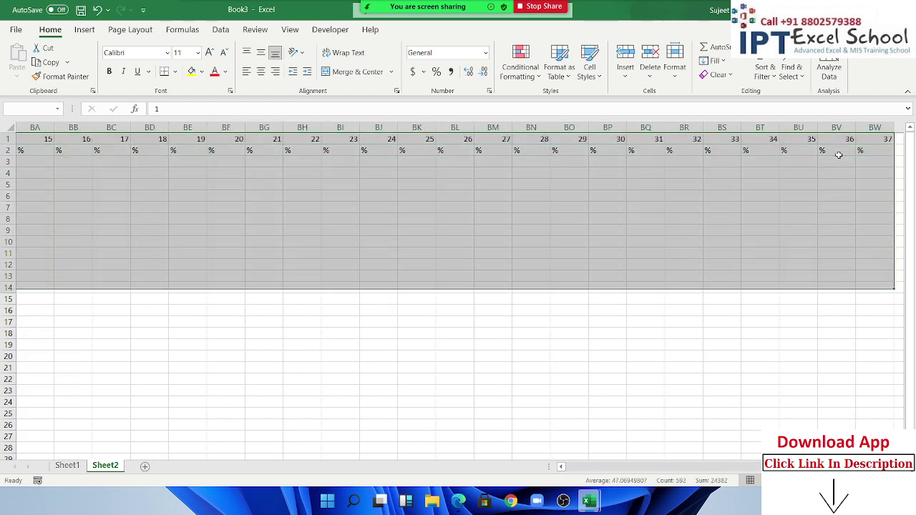
key(shift+Down)
key(shift+Down)
key(shift+Down)
key(shift+Down)
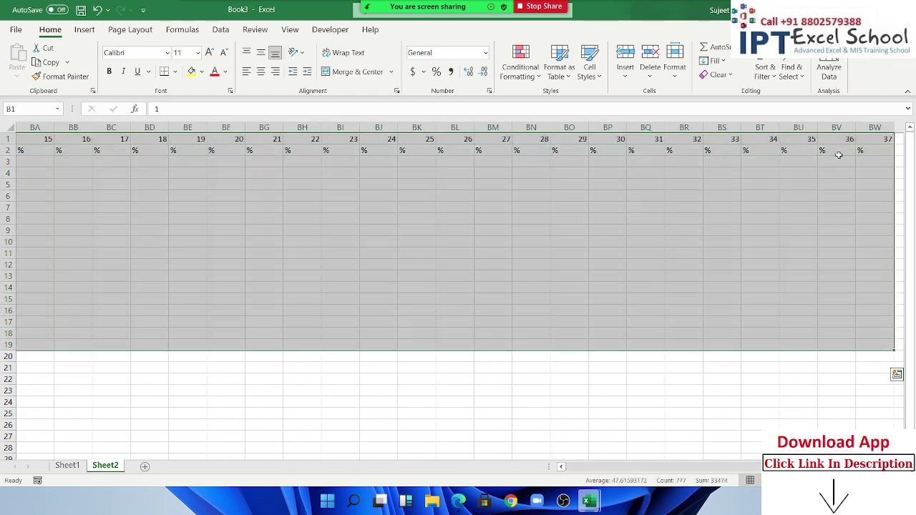
Custom-sort the selection left to right by Row 1, smallest to largest
click(763, 69)
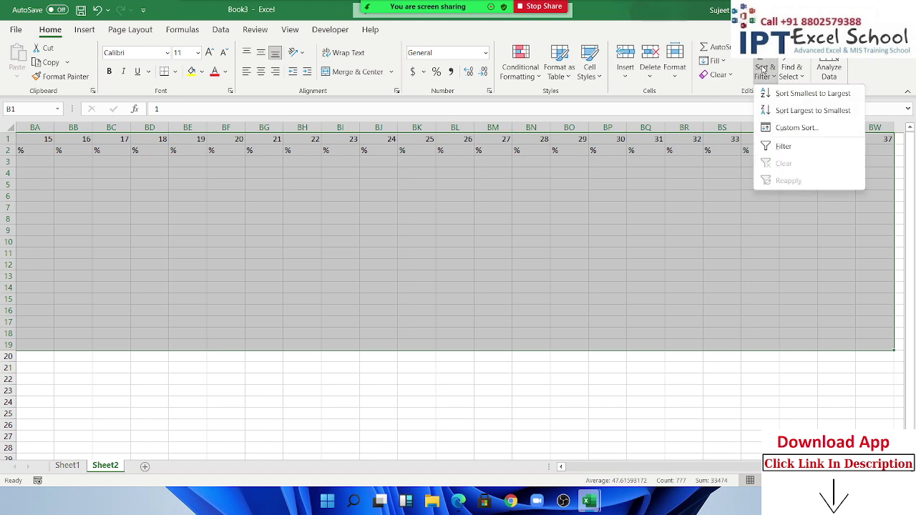
click(783, 128)
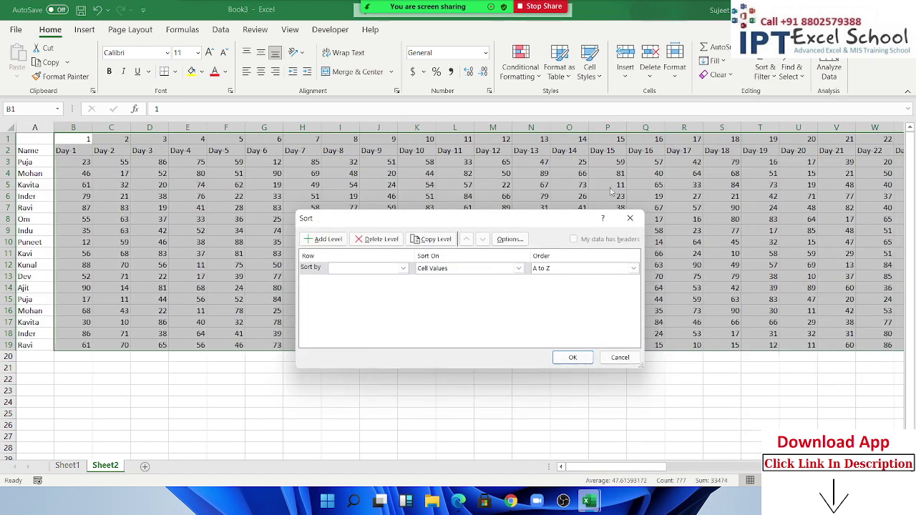
click(509, 239)
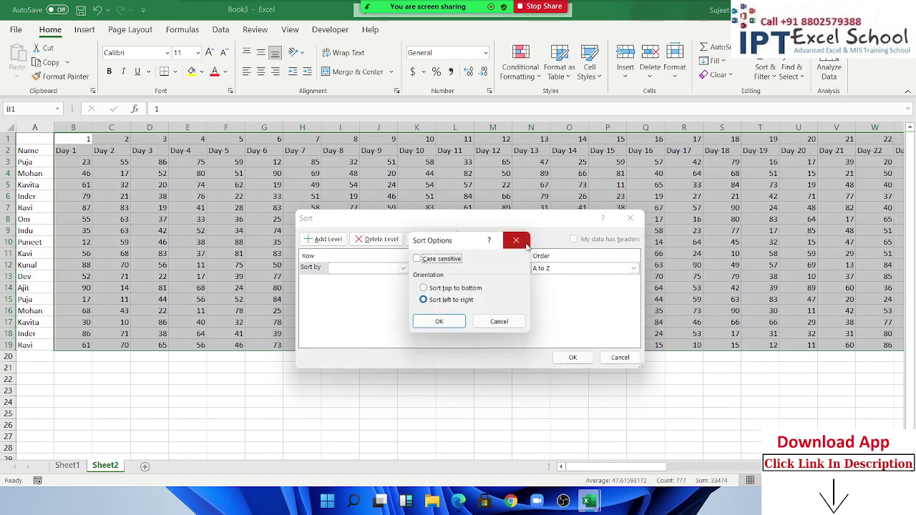
click(452, 302)
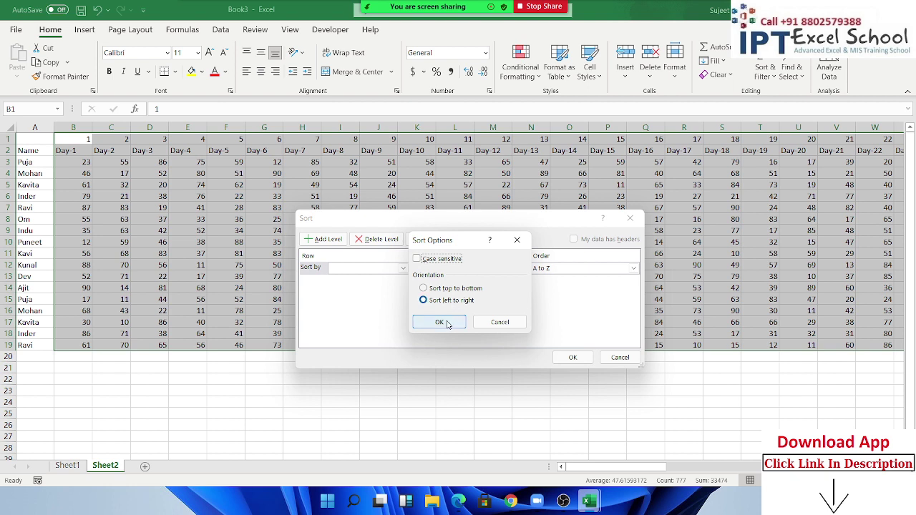
click(439, 322)
click(360, 269)
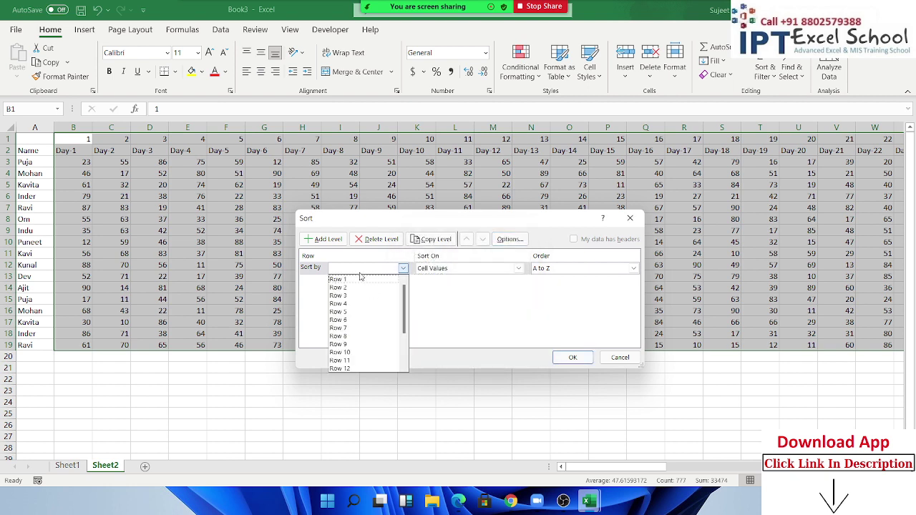
click(359, 280)
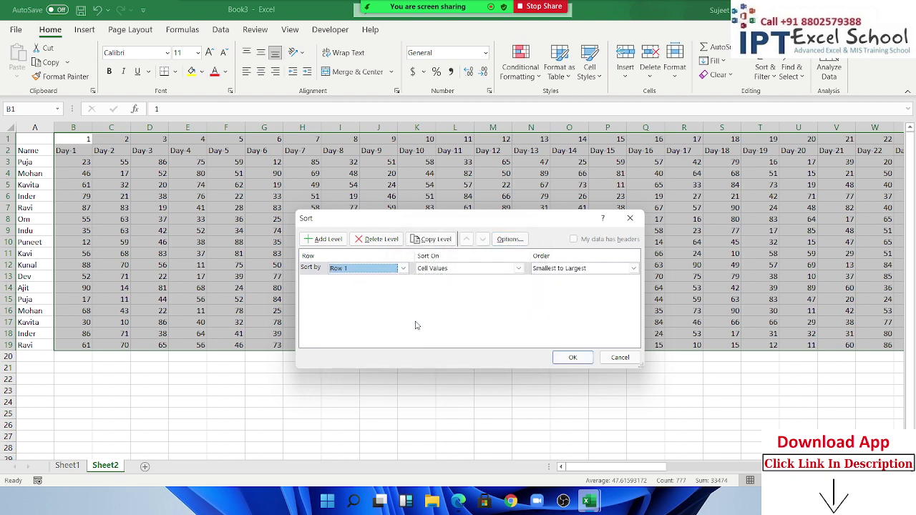
click(572, 357)
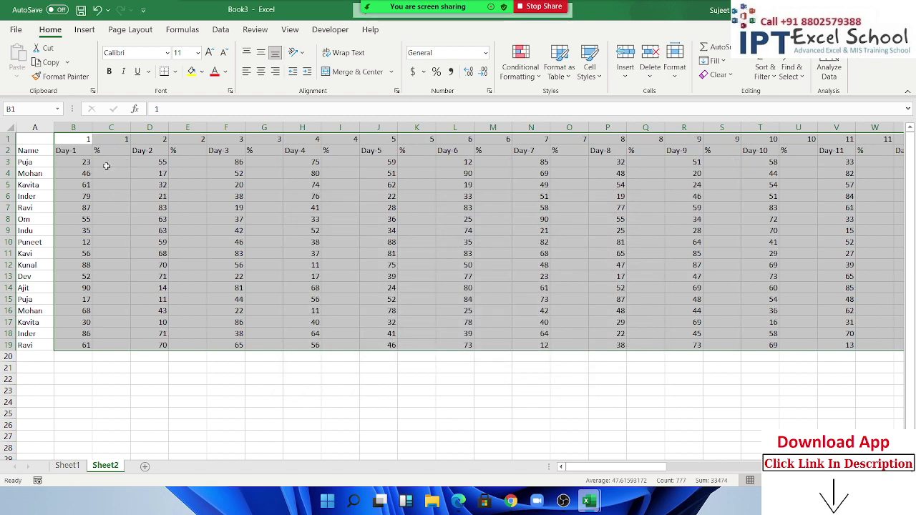
click(107, 163)
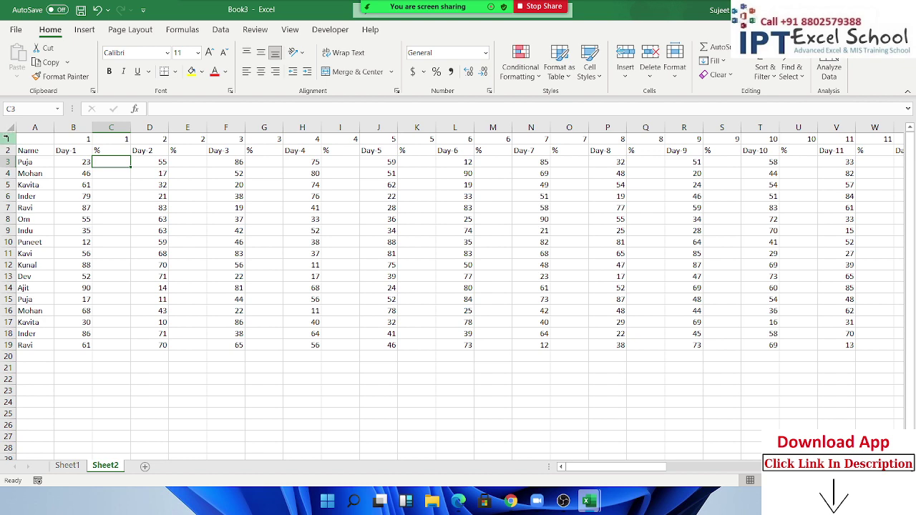
Delete the helper day-number row, then select the table from Day 1 across to the last column and down
click(6, 138)
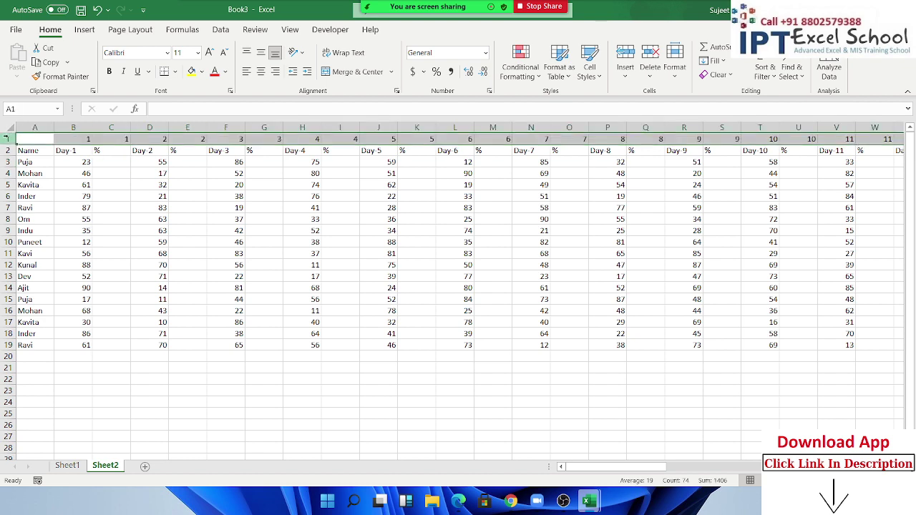
key(ctrl+minus)
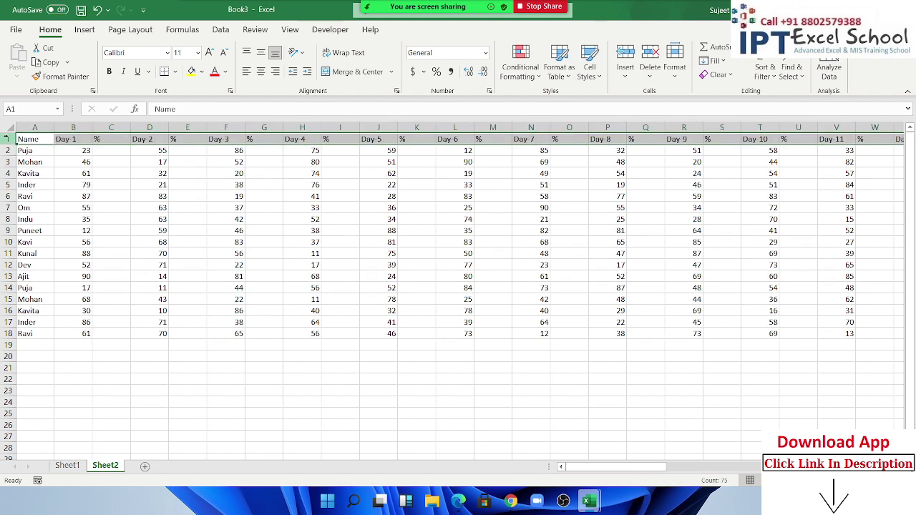
click(108, 152)
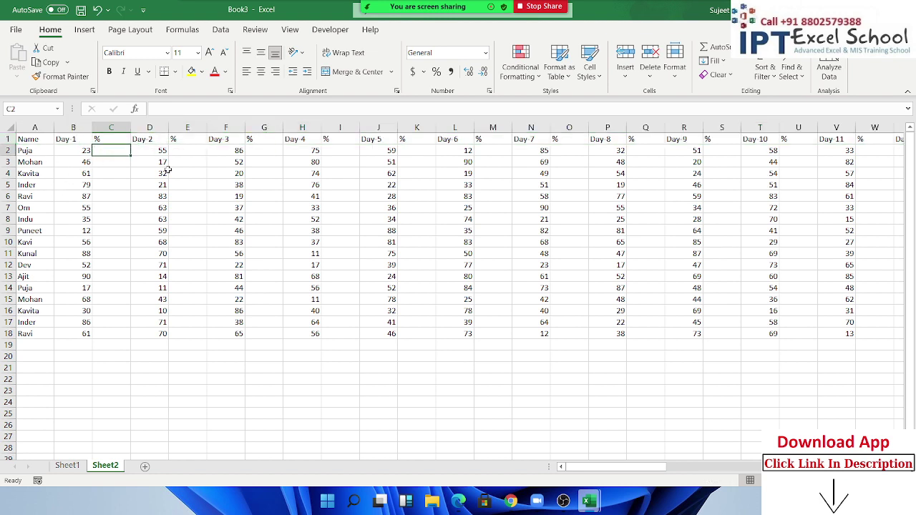
key(Right)
key(Right)
key(Right)
key(Right)
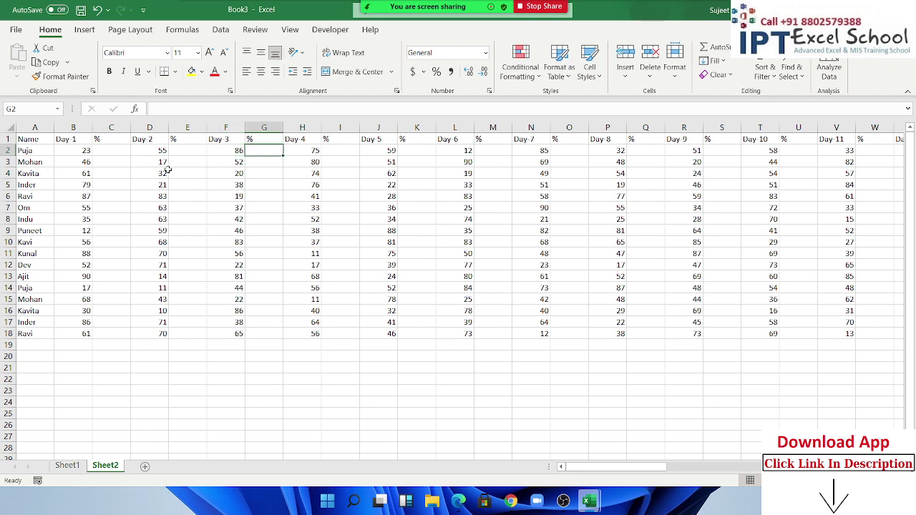
key(Right)
key(Right)
key(Right)
key(Left)
key(Left)
key(Left)
key(Left)
key(Left)
key(Left)
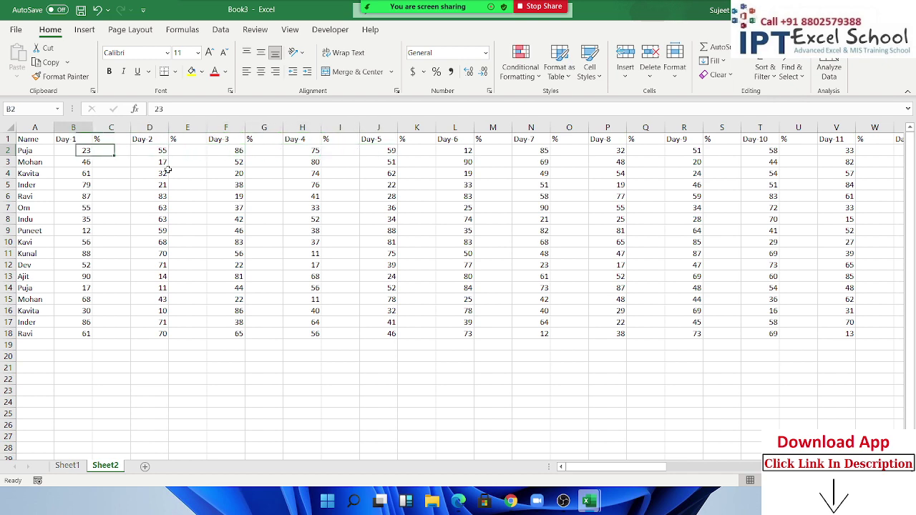
key(Up)
key(ctrl+shift+Right)
key(ctrl+shift+Down)
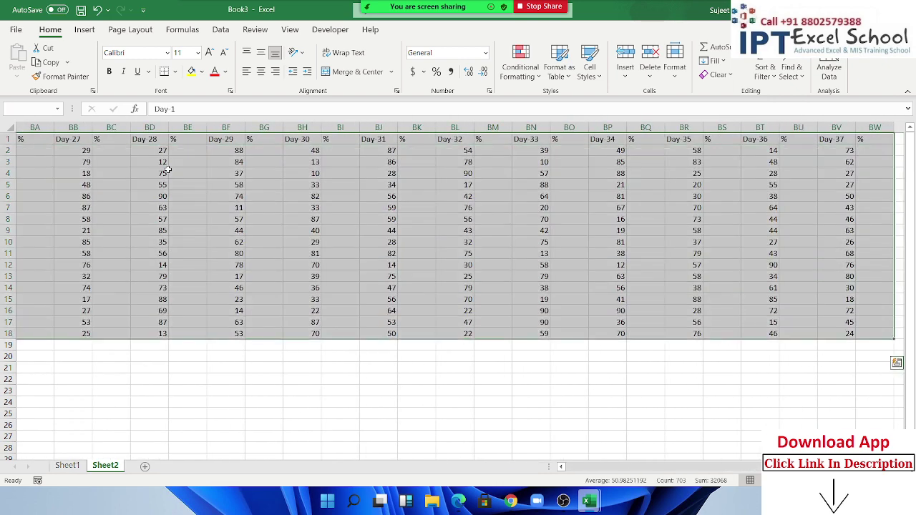
Use Go To Special with Blanks to select only the empty % cells in the table
click(771, 72)
click(788, 71)
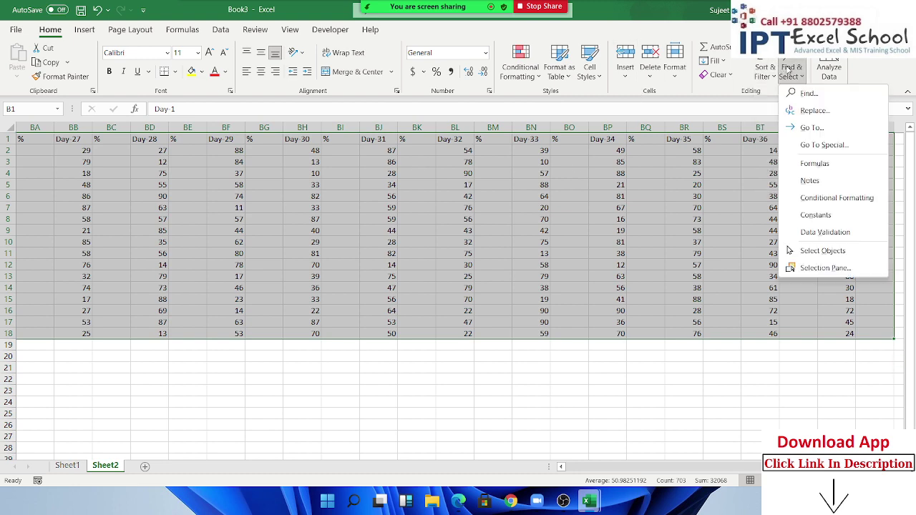
click(821, 146)
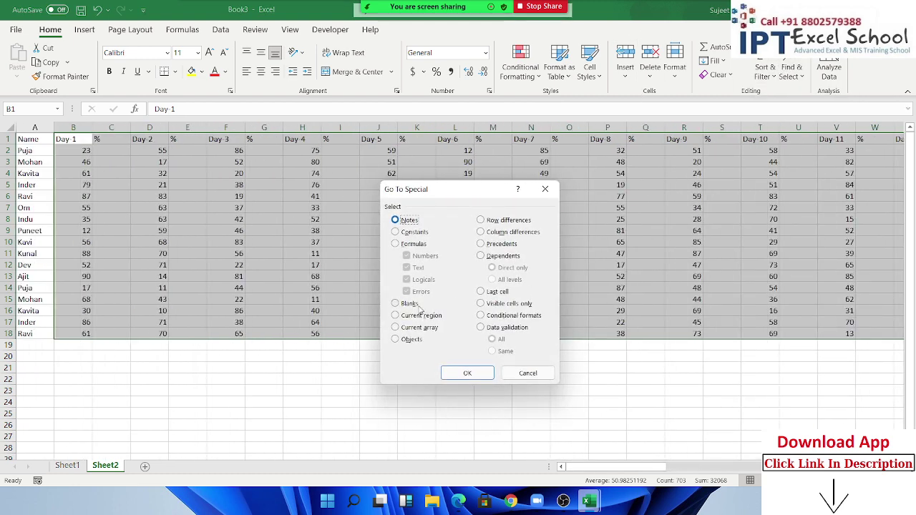
click(418, 305)
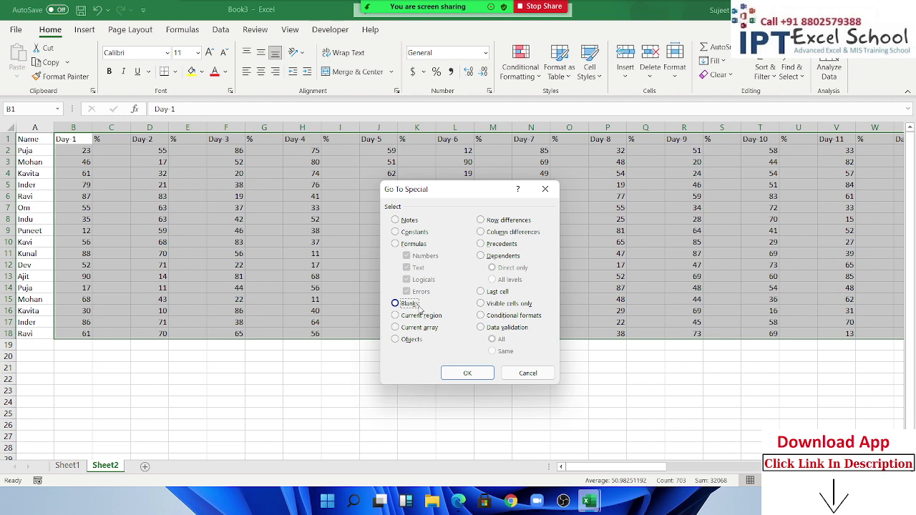
click(467, 373)
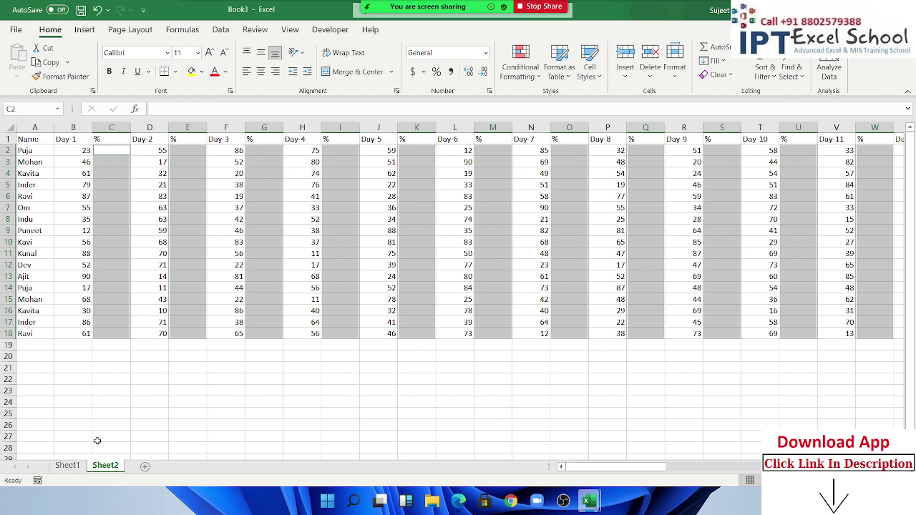
On a new Sheet3, fill every cell of F7:M18 with 65 using Ctrl+Enter
click(144, 466)
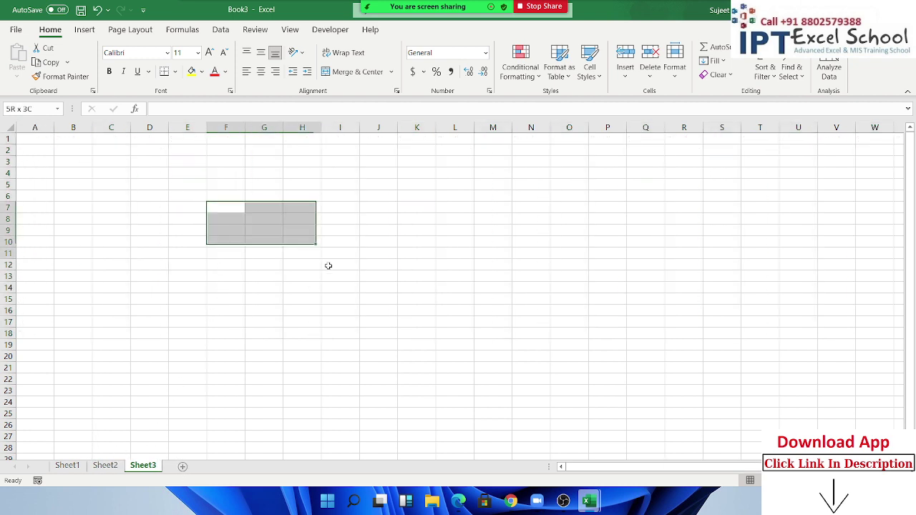
drag(234, 210, 508, 334)
text(25)
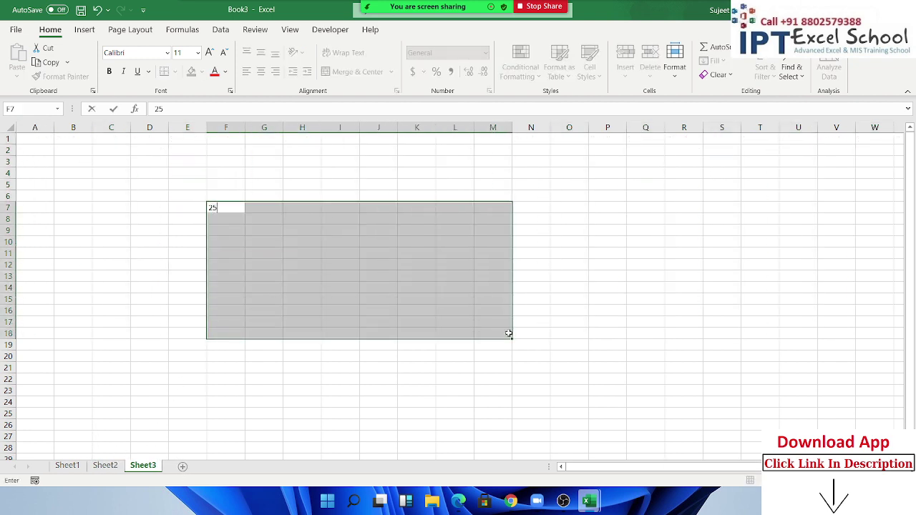
key(Return)
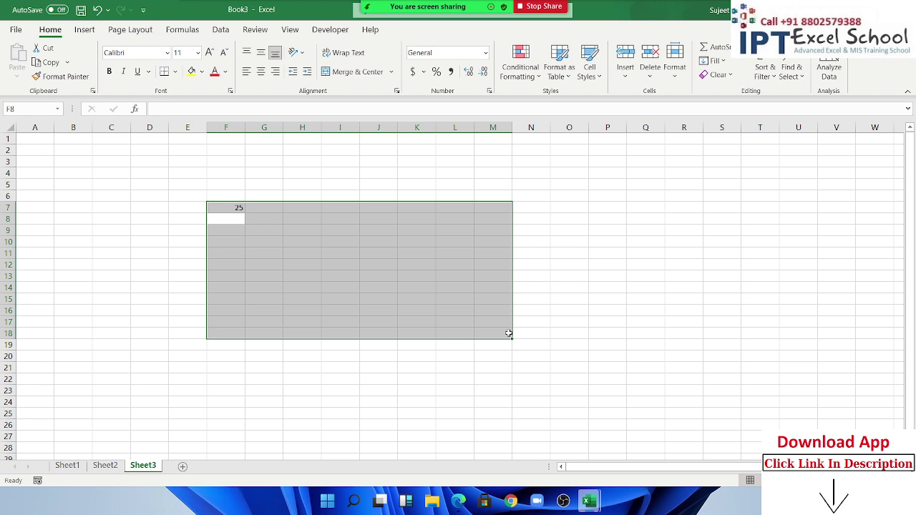
text(63)
key(Return)
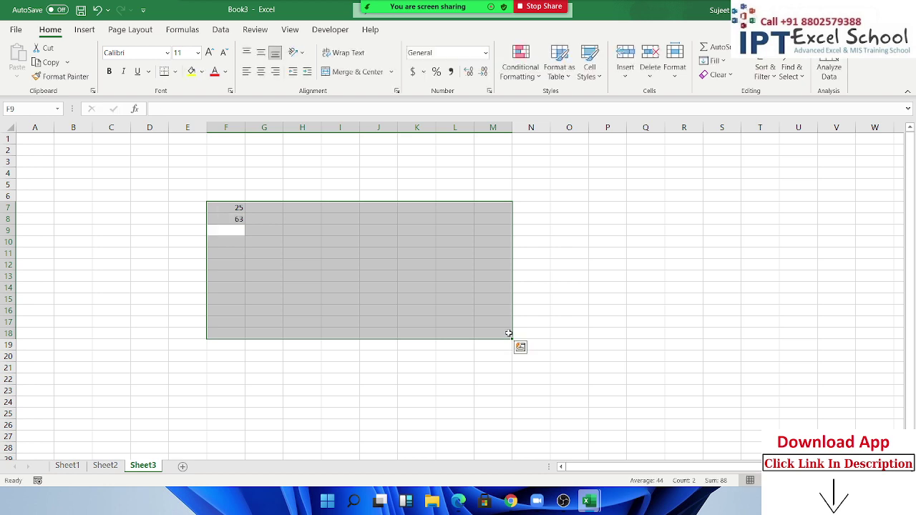
text(65)
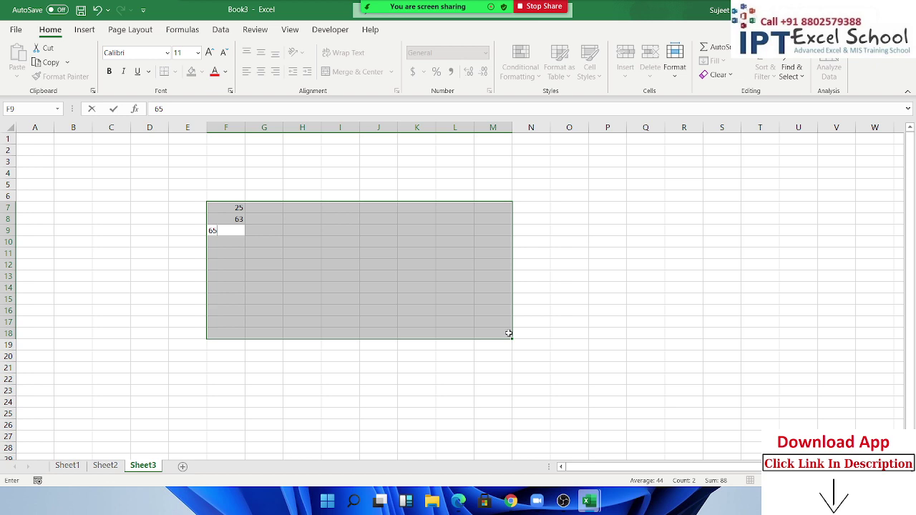
key(ctrl+Return)
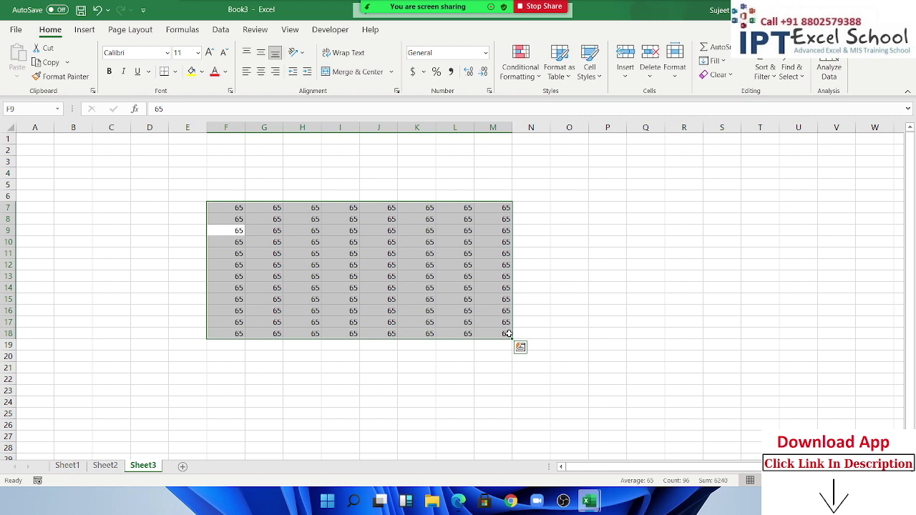
On Sheet2, fill the blank % cells with =B2/70 and apply Percent Style
click(104, 467)
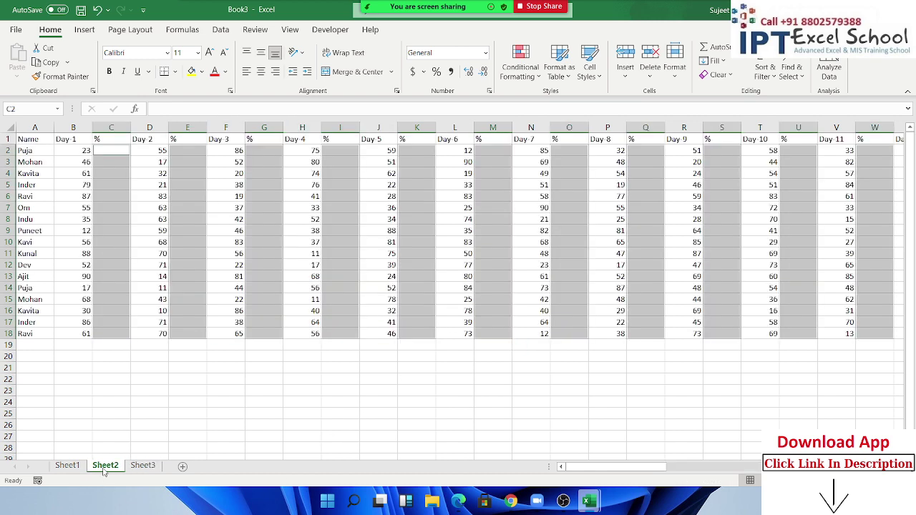
text(=)
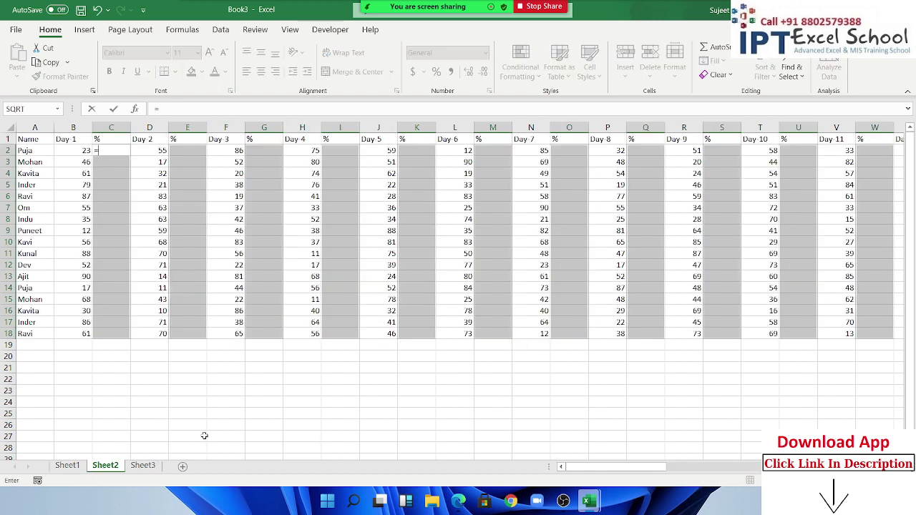
key(Left)
text(/70)
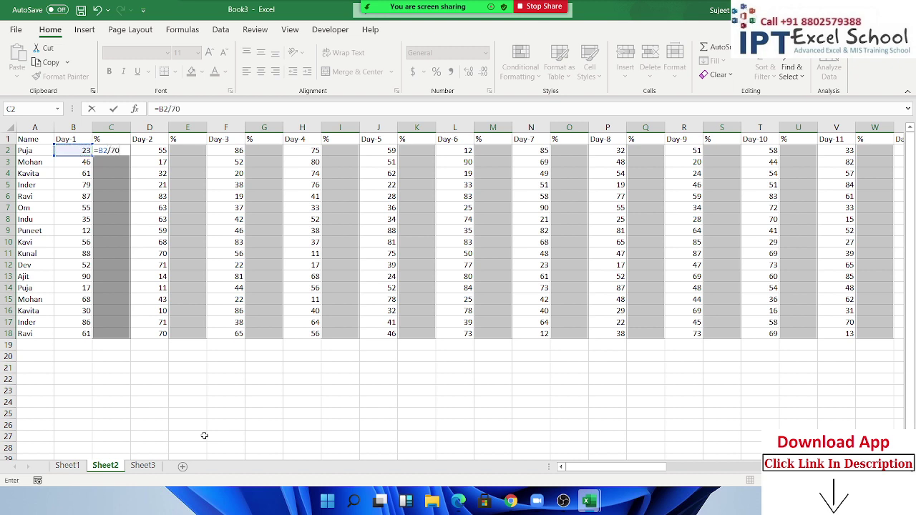
key(ctrl+Return)
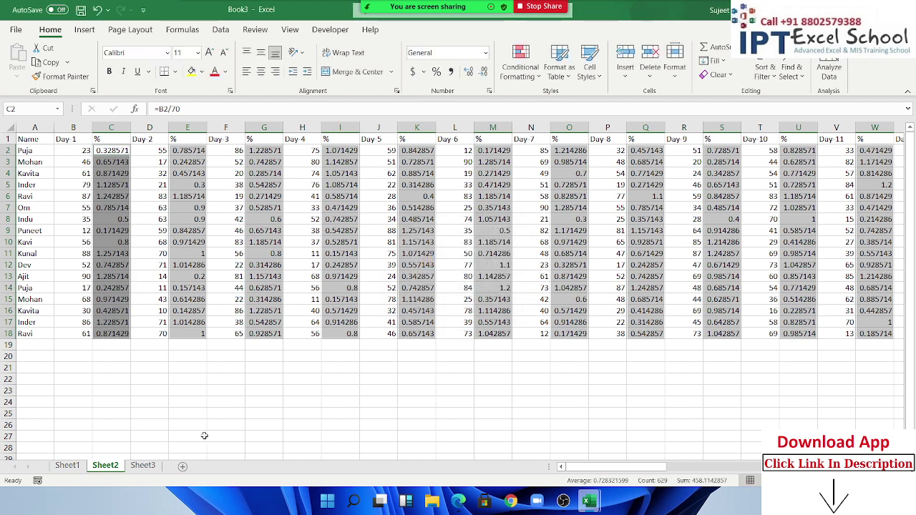
click(436, 73)
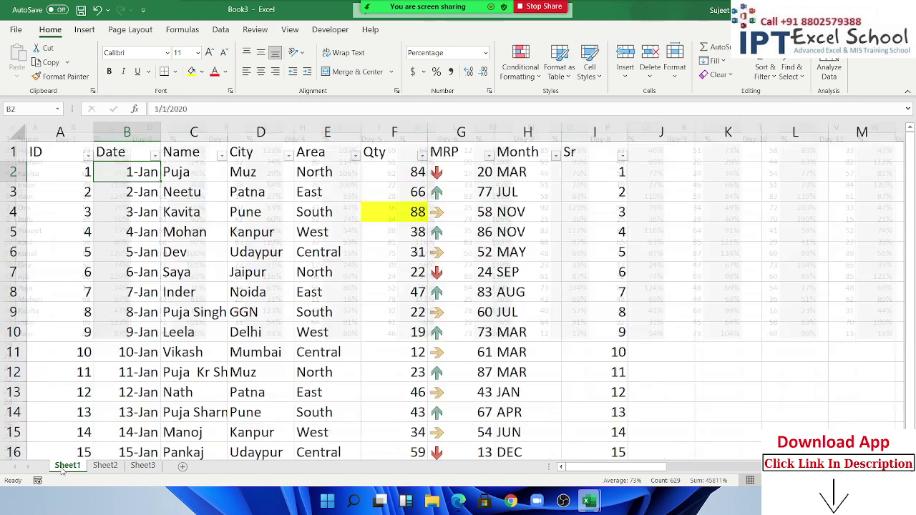
On Sheet1, insert blank rows above the Neetu and Kavita rows
click(66, 466)
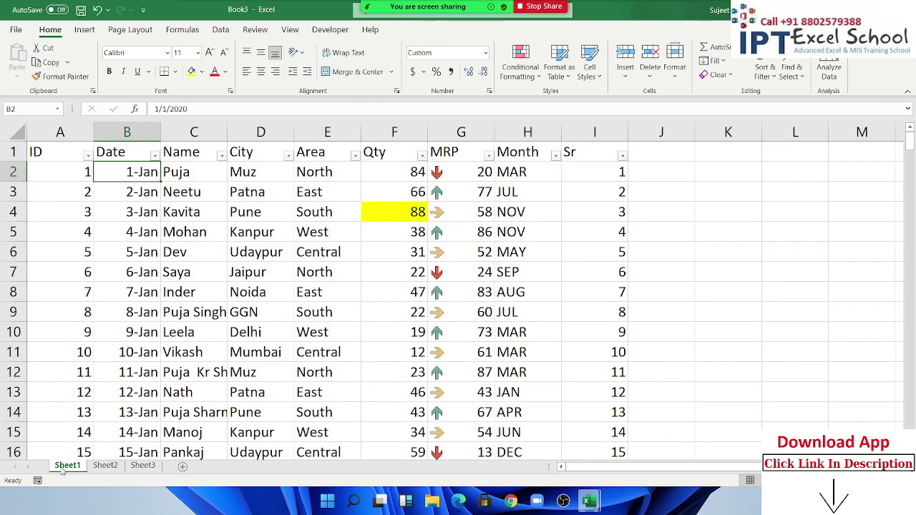
key(Down)
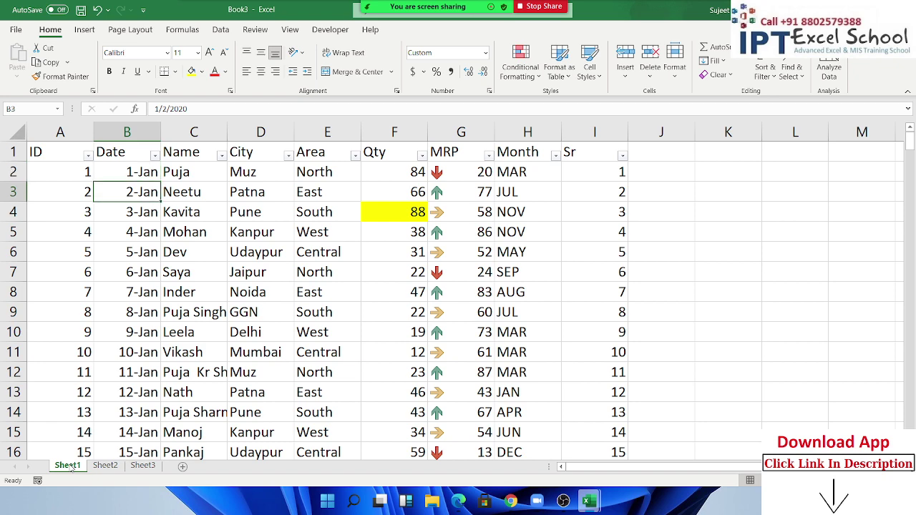
key(shift+space)
key(ctrl+shift+plus)
key(Down)
key(Down)
key(shift+space)
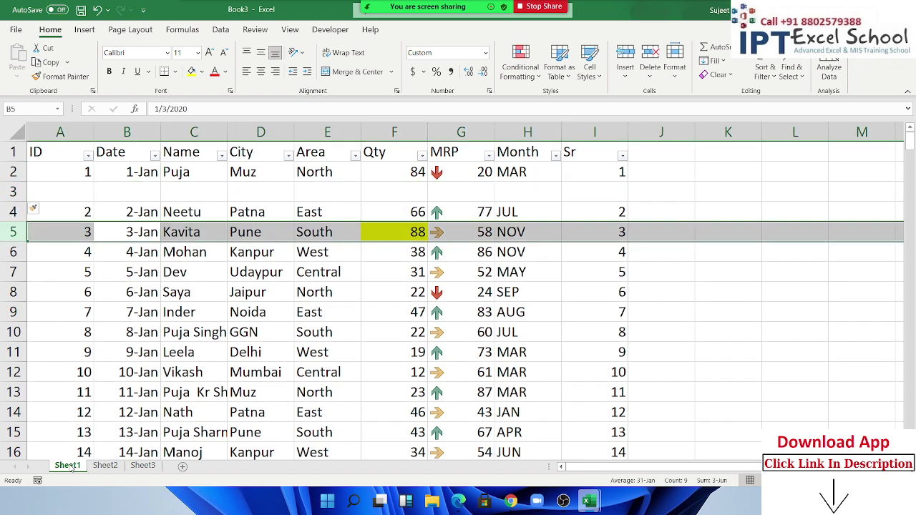
key(ctrl+shift+plus)
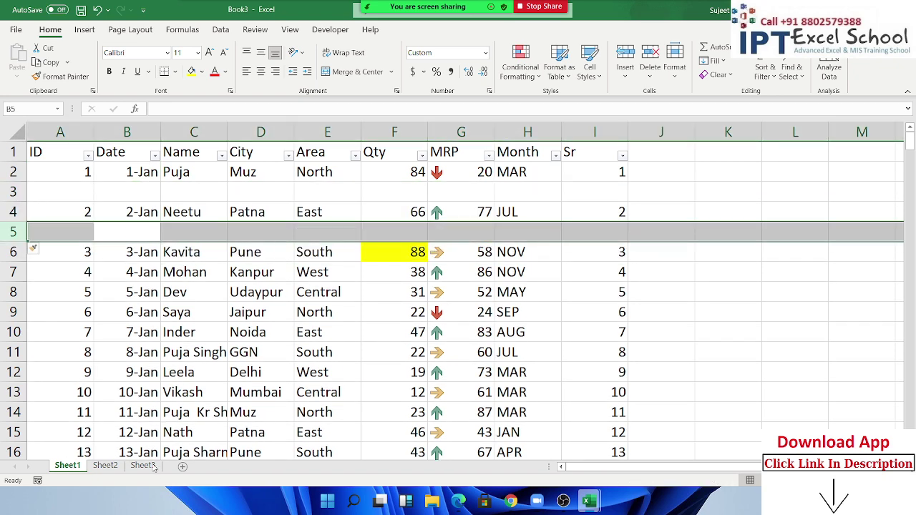
Insert blank rows above Mohan and Inder on Sheet1, then undo the inserted rows
click(142, 466)
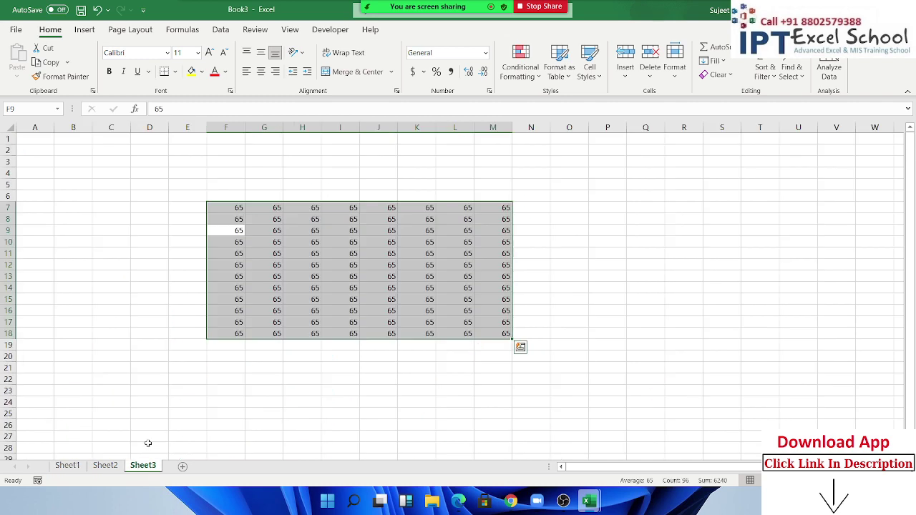
click(106, 466)
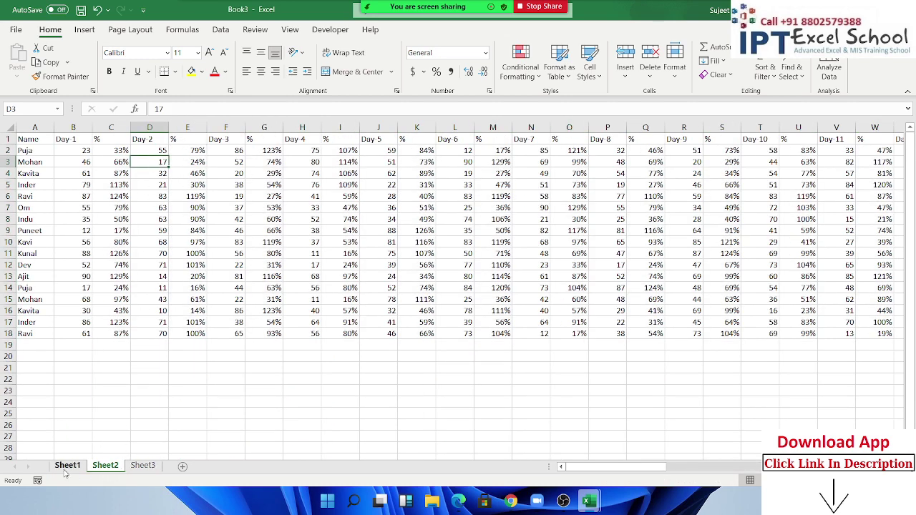
click(66, 466)
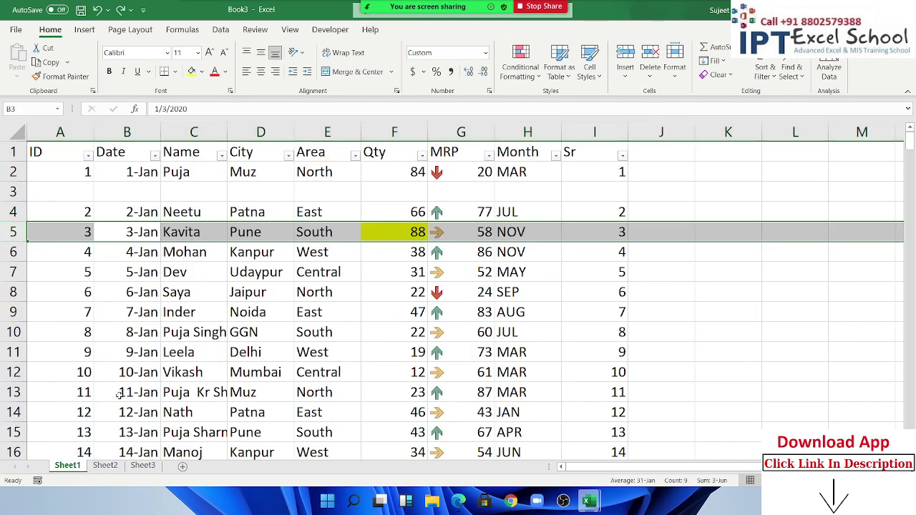
key(Down)
key(Down)
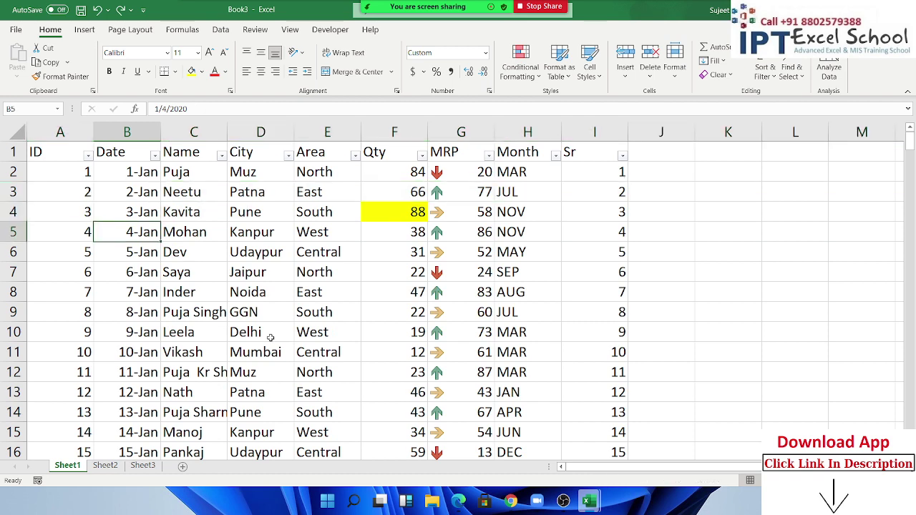
key(shift+space)
key(ctrl+shift+plus)
key(Down)
key(Down)
key(Down)
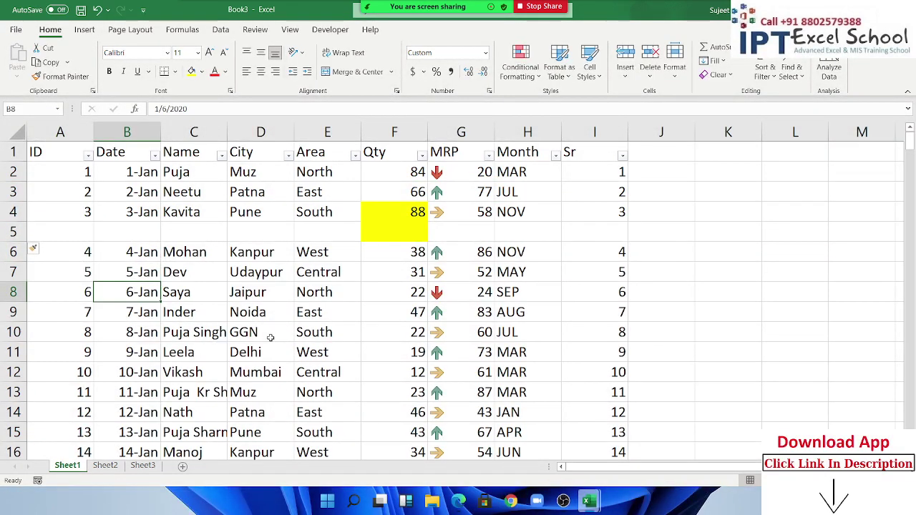
key(Down)
key(shift+space)
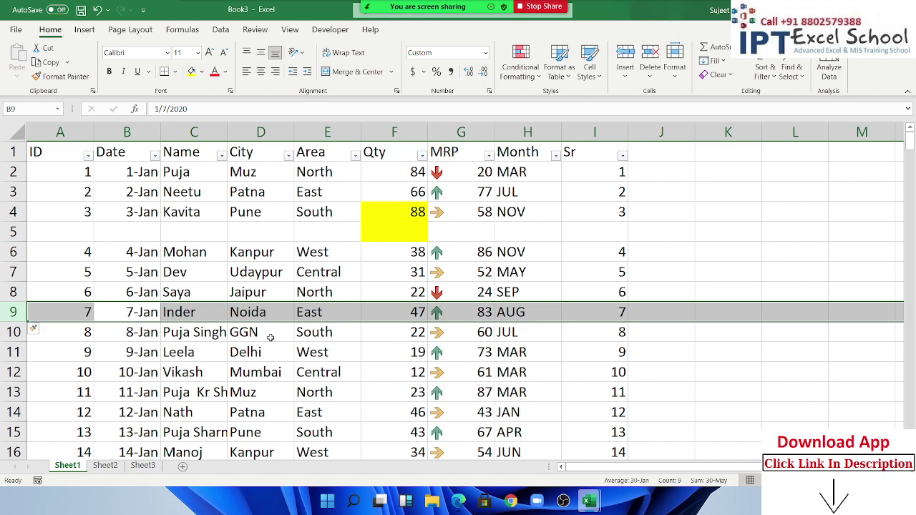
key(ctrl+shift+plus)
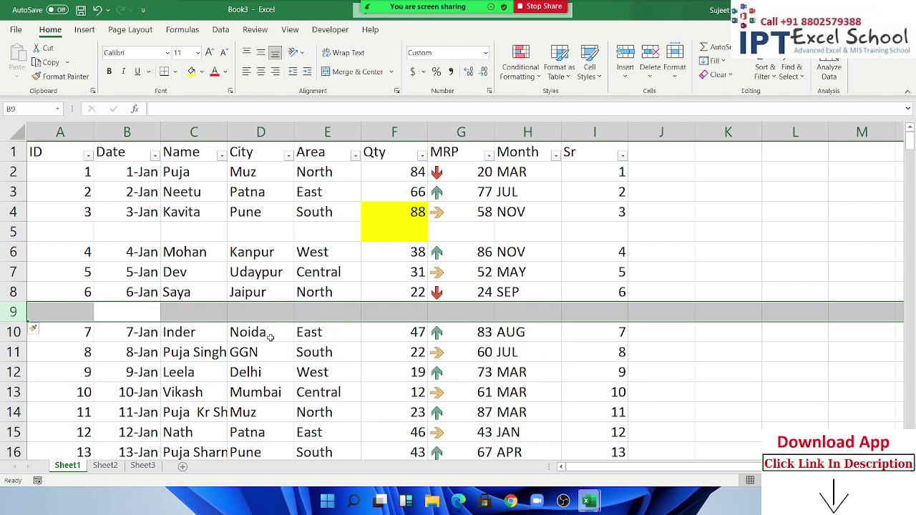
key(ctrl+z)
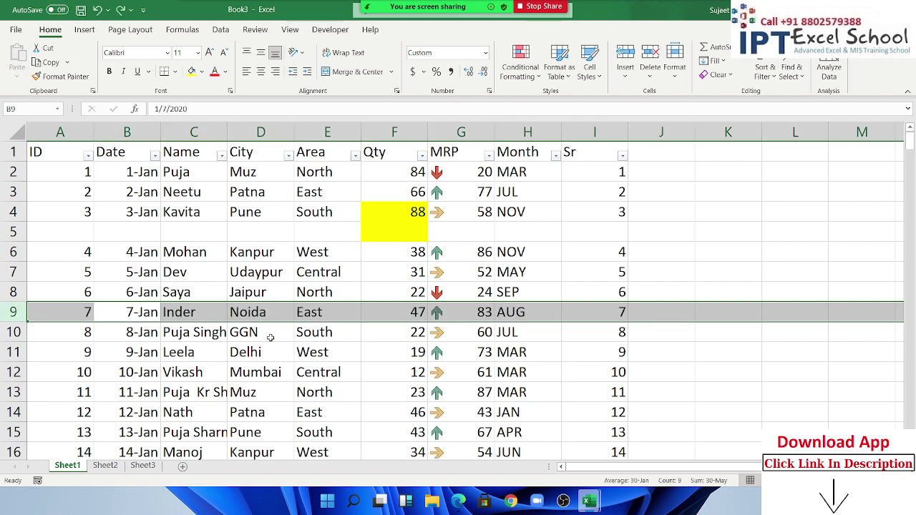
key(ctrl+z)
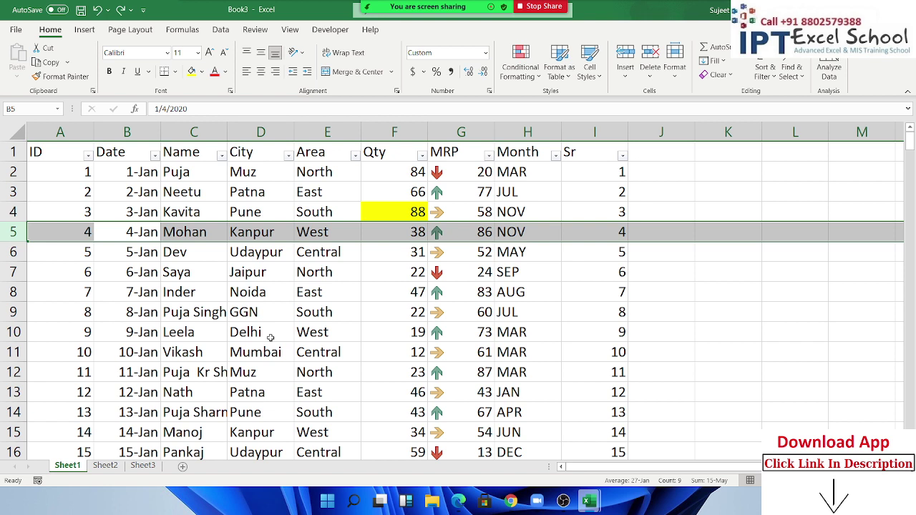
Dismiss the Windows Start menu and show Excel's Insert ribbon commands
key(super)
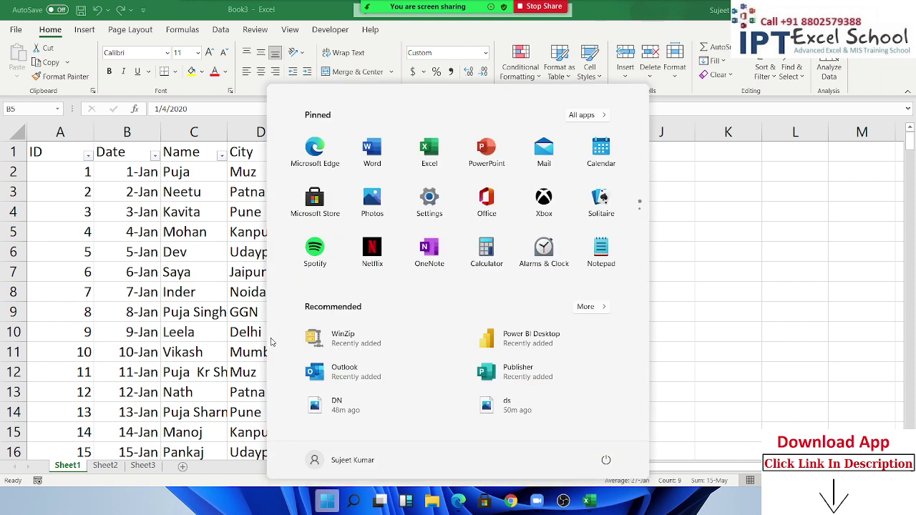
key(super)
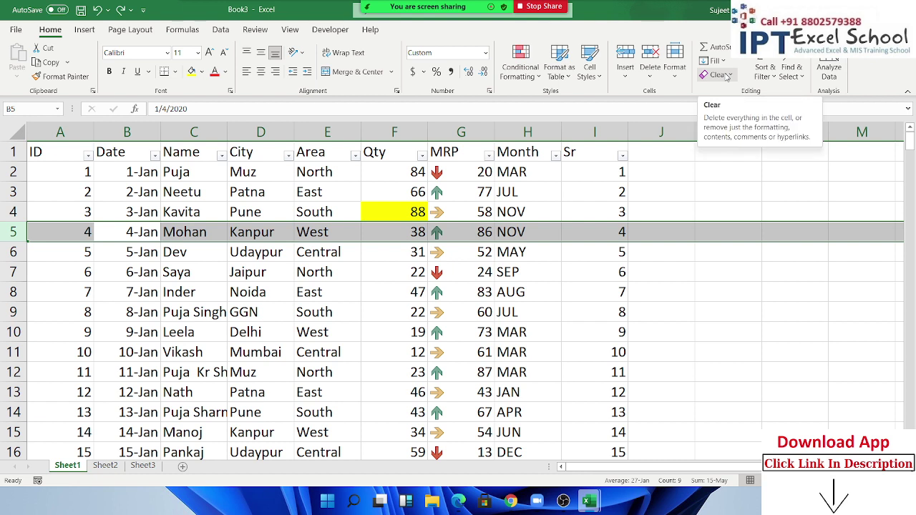
click(85, 30)
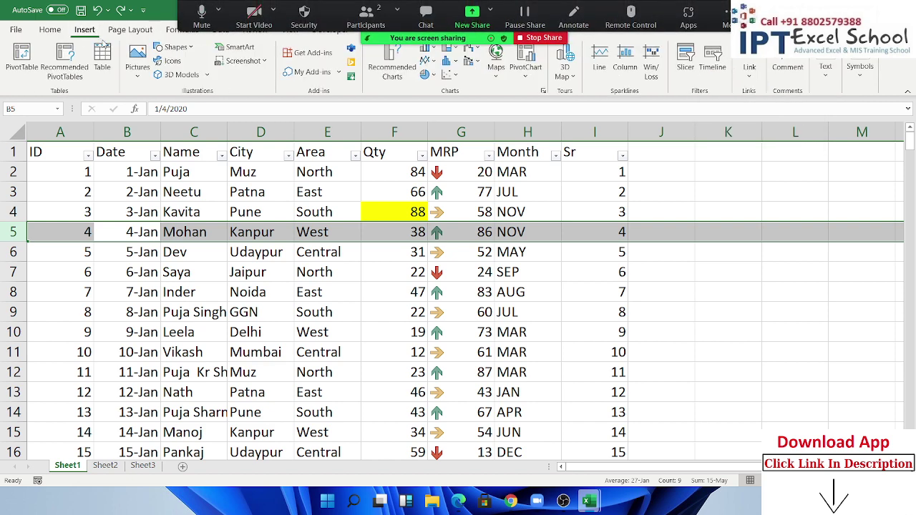